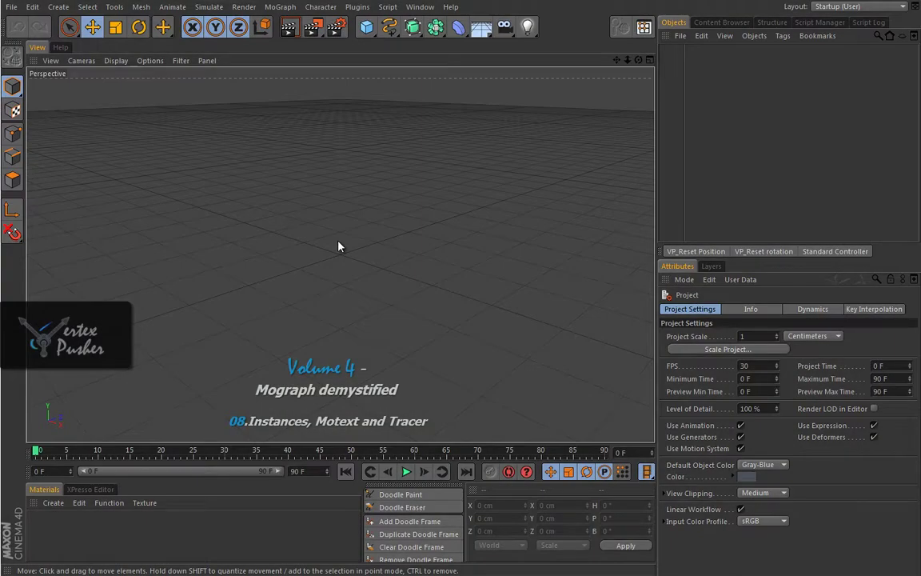
Add a MoInstance object and a sphere, and scale the sphere down to a 20 cm radius.
{"action": "left_click", "coordinate": [279, 6]}
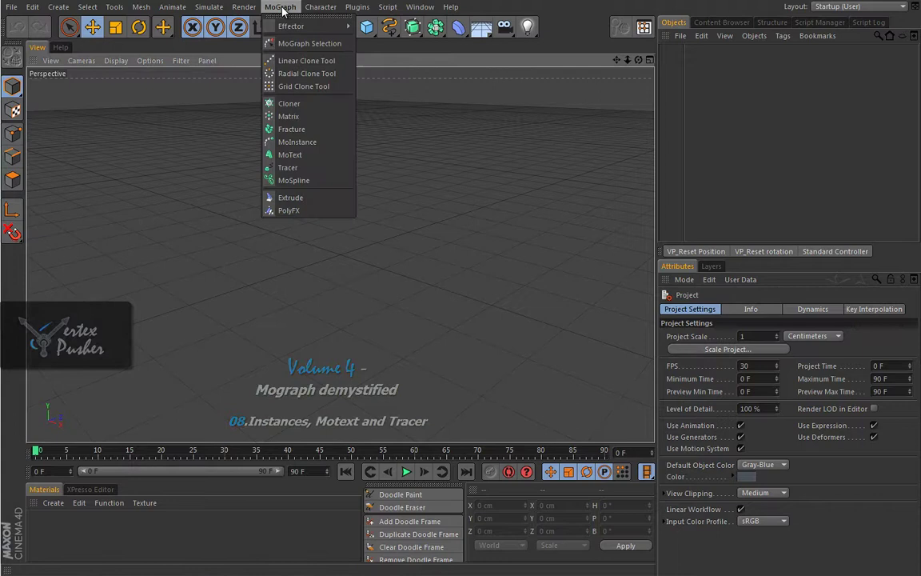
{"action": "left_click", "coordinate": [297, 141]}
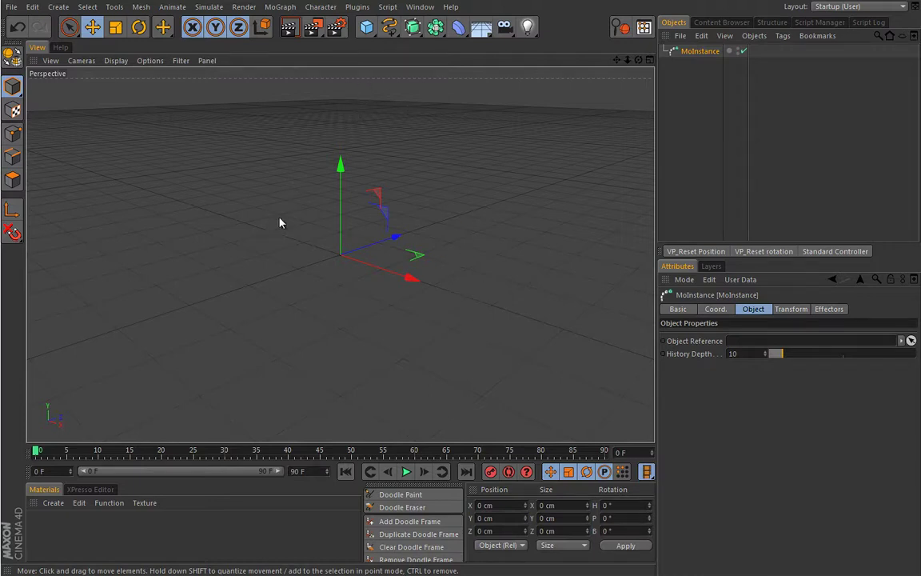
{"action": "left_click", "coordinate": [367, 26]}
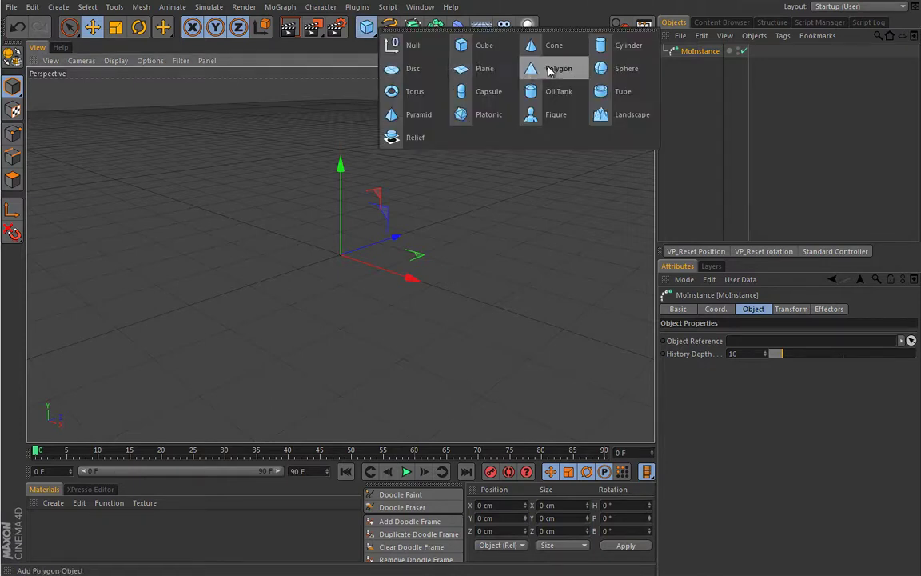
{"action": "left_click", "coordinate": [620, 69]}
{"action": "key", "text": "t"}
{"action": "left_click_drag", "start_coordinate": [458, 230], "coordinate": [159, 339]}
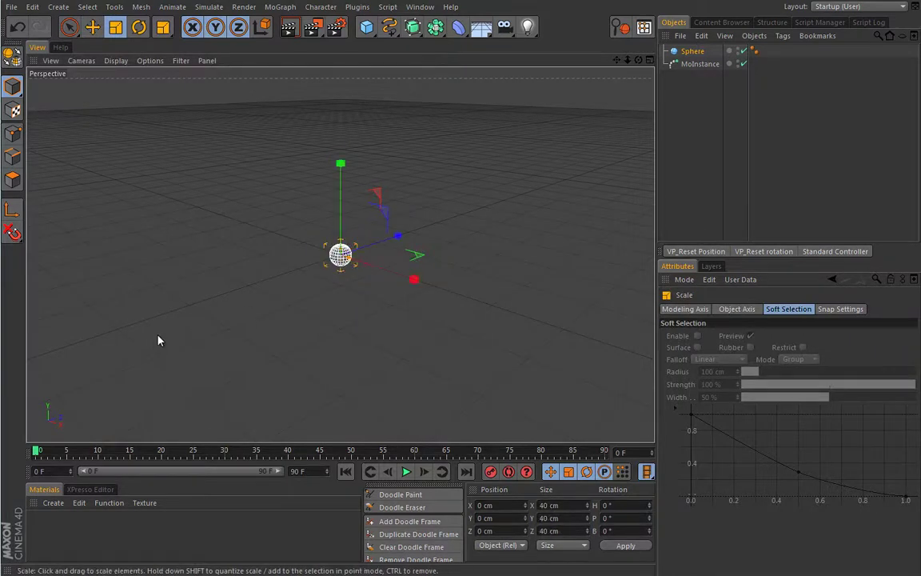
Assign the sphere as the MoInstance's object reference, and preview it by moving the MoInstance during playback before returning to frame 0.
{"action": "left_click", "coordinate": [690, 64]}
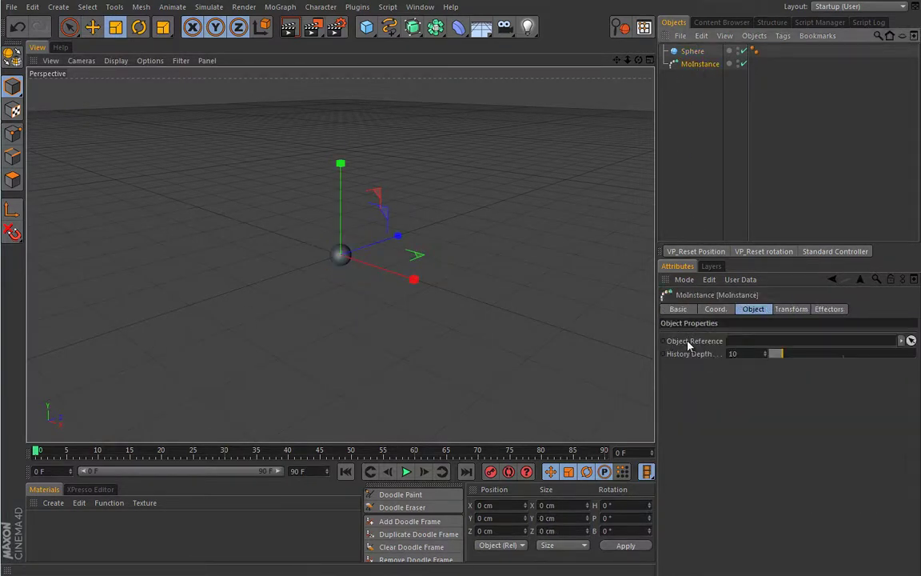
{"action": "left_click_drag", "start_coordinate": [692, 50], "coordinate": [730, 343]}
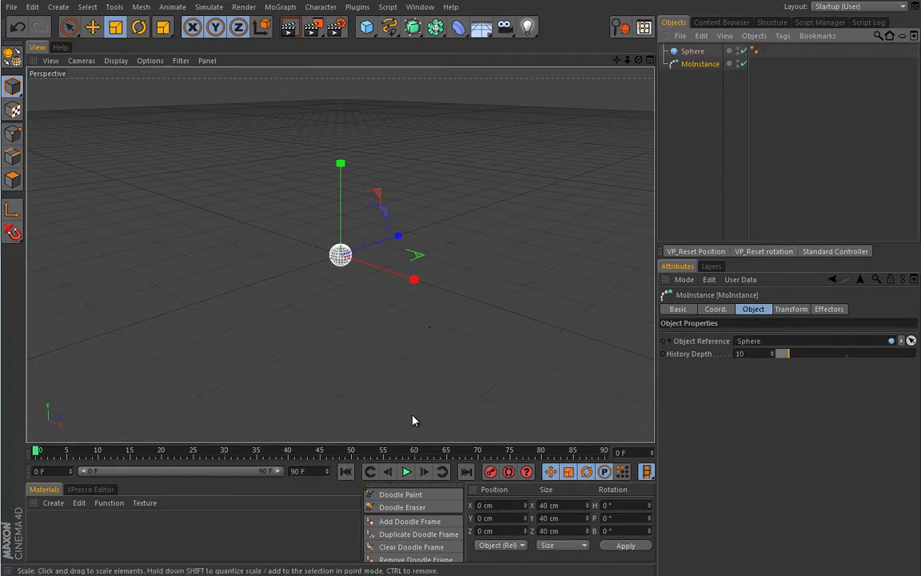
{"action": "left_click", "coordinate": [406, 472]}
{"action": "key", "text": "e"}
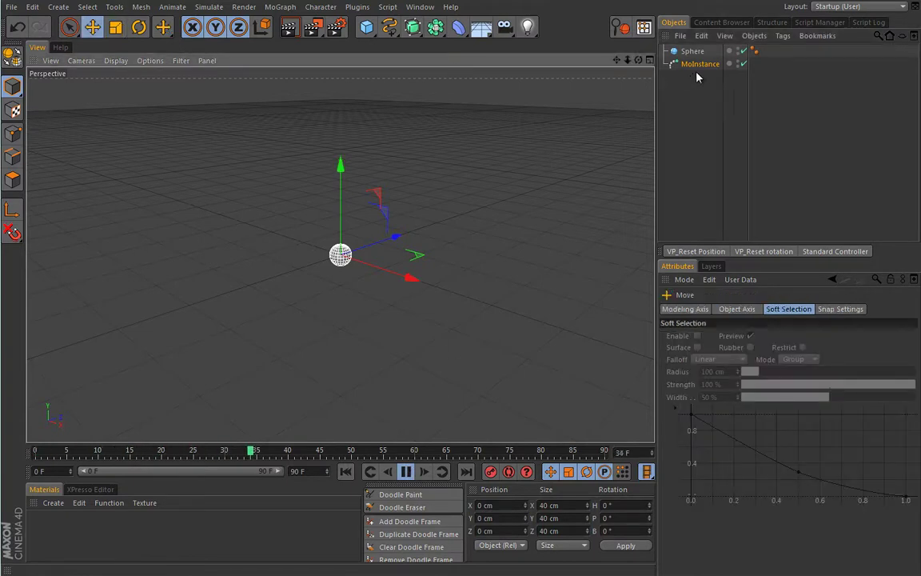
{"action": "mouse_move", "coordinate": [588, 158]}
{"action": "left_mouse_down"}
{"action": "mouse_move", "coordinate": [562, 190]}
{"action": "mouse_move", "coordinate": [421, 154]}
{"action": "mouse_move", "coordinate": [416, 234]}
{"action": "mouse_move", "coordinate": [459, 234]}
{"action": "mouse_move", "coordinate": [553, 207]}
{"action": "mouse_move", "coordinate": [656, 242]}
{"action": "mouse_move", "coordinate": [700, 173]}
{"action": "mouse_move", "coordinate": [689, 115]}
{"action": "mouse_move", "coordinate": [594, 90]}
{"action": "mouse_move", "coordinate": [534, 135]}
{"action": "mouse_move", "coordinate": [492, 216]}
{"action": "mouse_move", "coordinate": [436, 214]}
{"action": "mouse_move", "coordinate": [460, 160]}
{"action": "mouse_move", "coordinate": [568, 155]}
{"action": "mouse_move", "coordinate": [621, 114]}
{"action": "mouse_move", "coordinate": [618, 97]}
{"action": "mouse_move", "coordinate": [572, 81]}
{"action": "mouse_move", "coordinate": [468, 109]}
{"action": "mouse_move", "coordinate": [458, 164]}
{"action": "mouse_move", "coordinate": [495, 196]}
{"action": "mouse_move", "coordinate": [602, 232]}
{"action": "mouse_move", "coordinate": [633, 228]}
{"action": "mouse_move", "coordinate": [656, 211]}
{"action": "mouse_move", "coordinate": [669, 159]}
{"action": "mouse_move", "coordinate": [641, 103]}
{"action": "mouse_move", "coordinate": [512, 107]}
{"action": "left_mouse_up"}
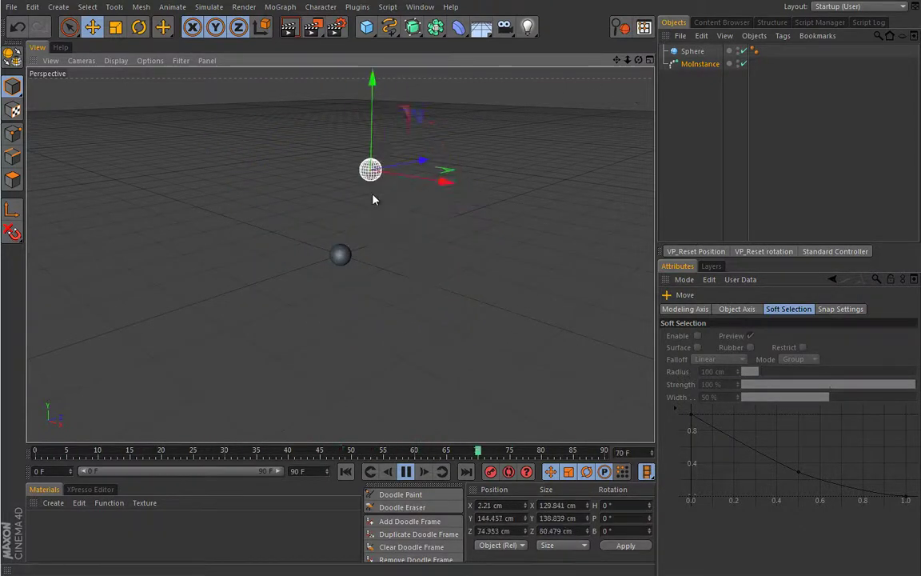
{"action": "left_click", "coordinate": [405, 471]}
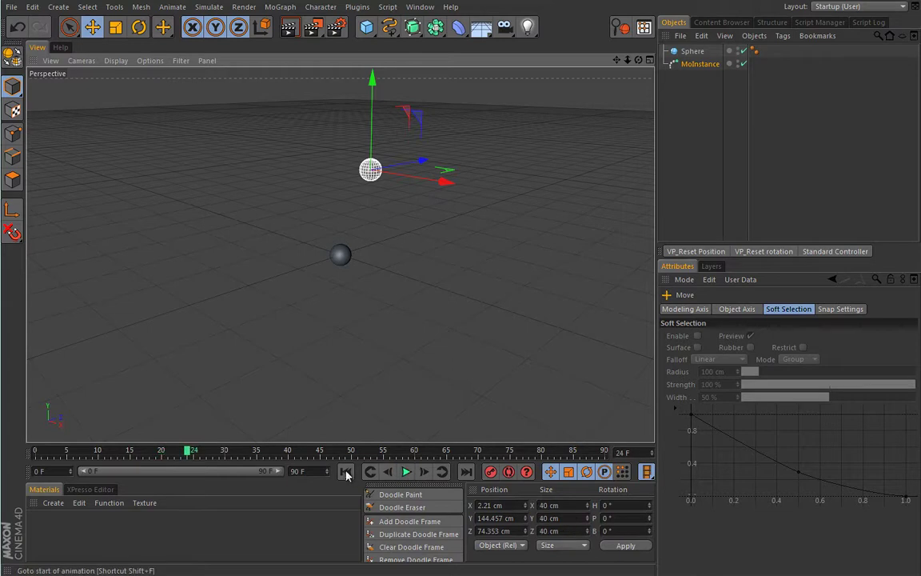
{"action": "left_click", "coordinate": [345, 472]}
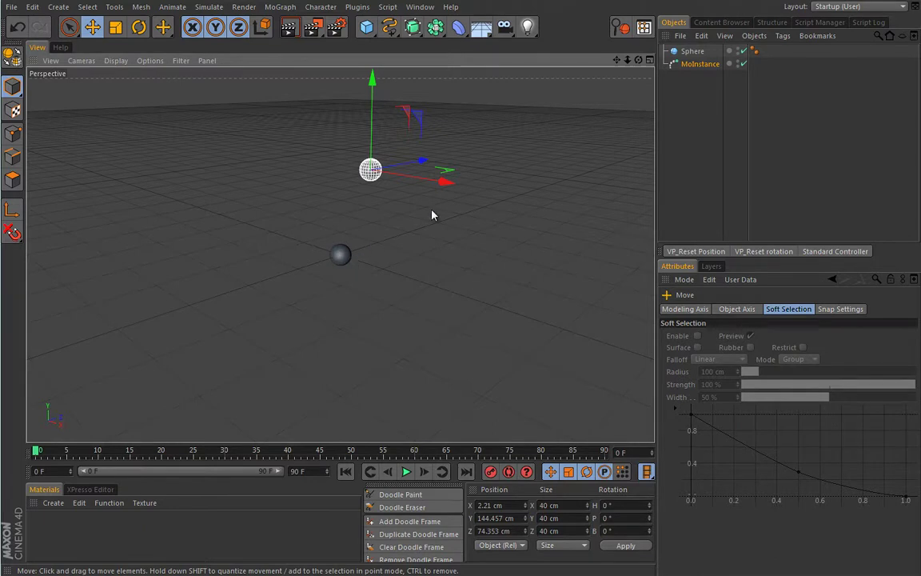
Try hiding the source sphere in the editor while moving the MoInstance during playback, and restore the sphere's editor visibility.
{"action": "left_click", "coordinate": [693, 51]}
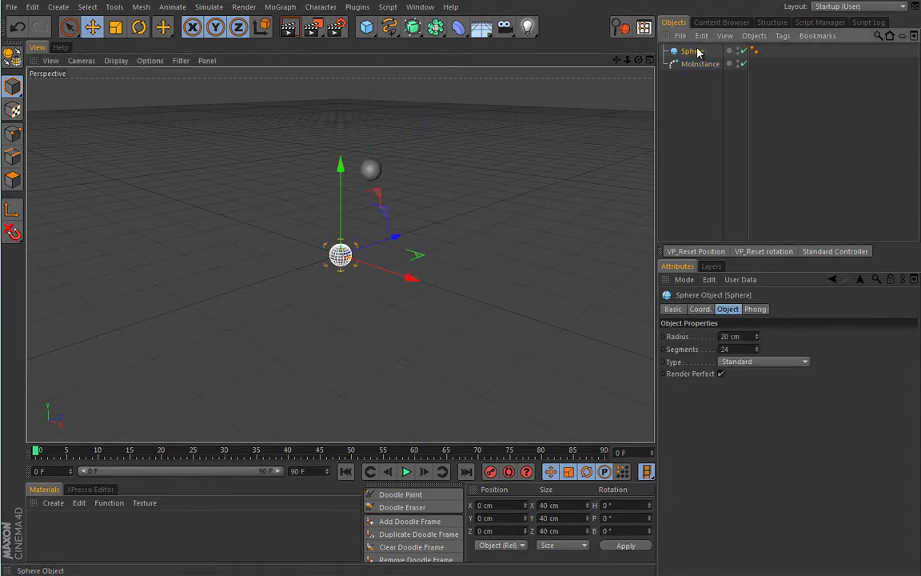
{"action": "left_click", "coordinate": [740, 51]}
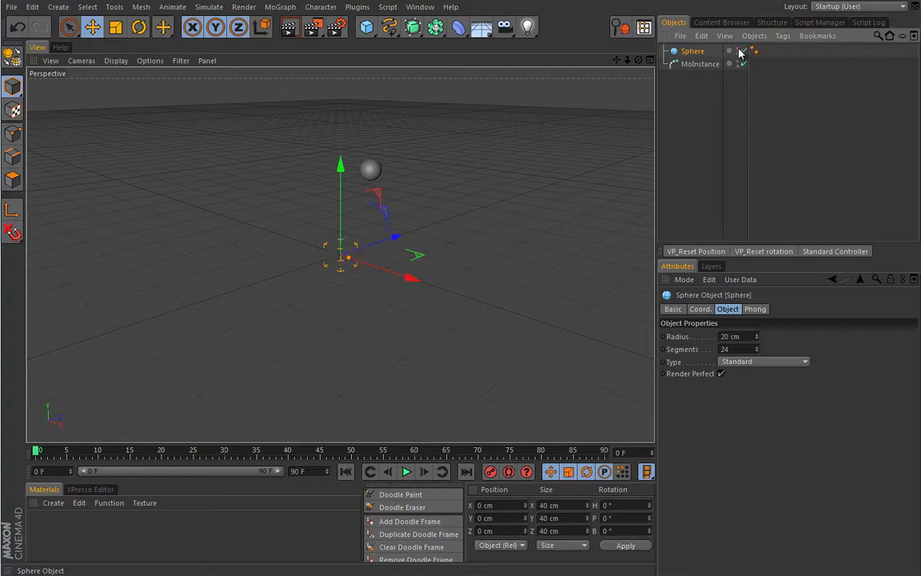
{"action": "left_click", "coordinate": [706, 81]}
{"action": "left_click", "coordinate": [406, 471]}
{"action": "left_click", "coordinate": [700, 64]}
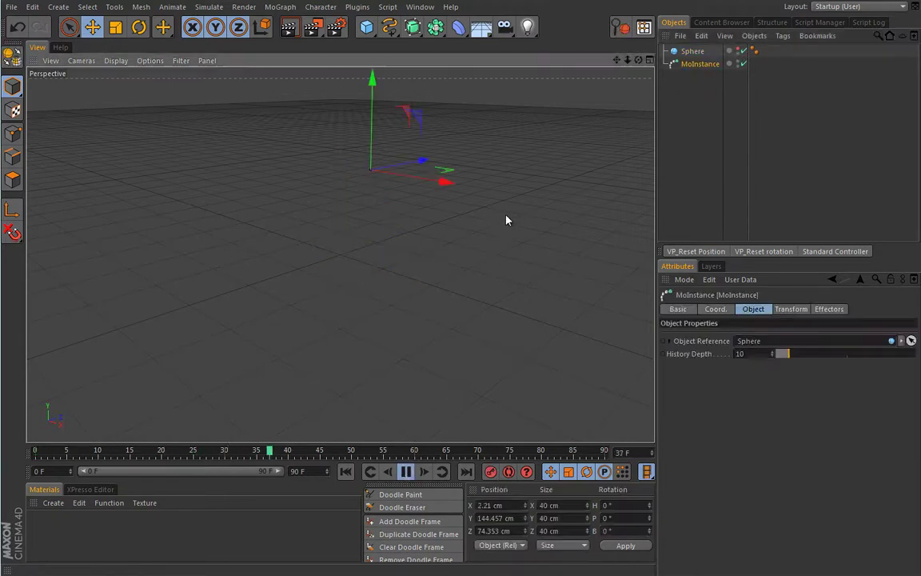
{"action": "left_click", "coordinate": [405, 470]}
{"action": "left_click", "coordinate": [345, 471]}
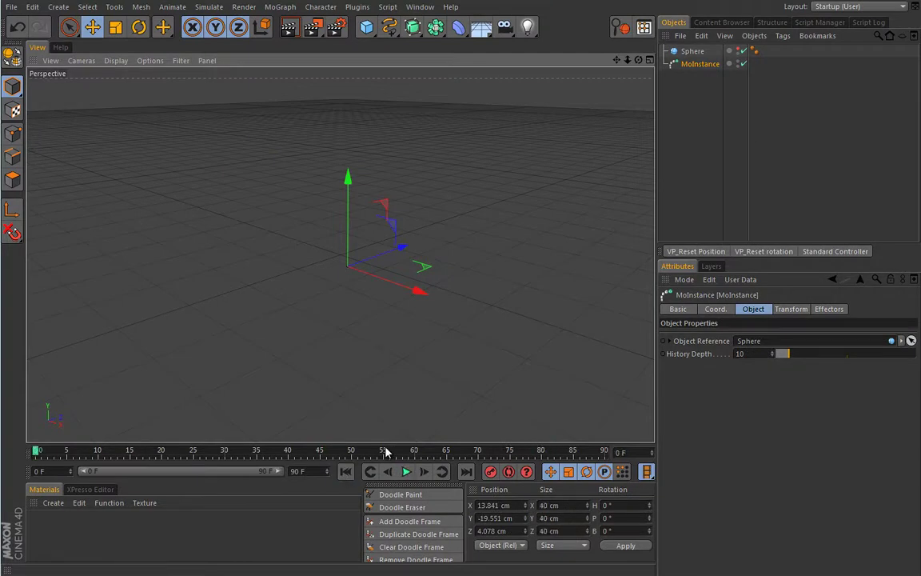
{"action": "left_click", "coordinate": [740, 53]}
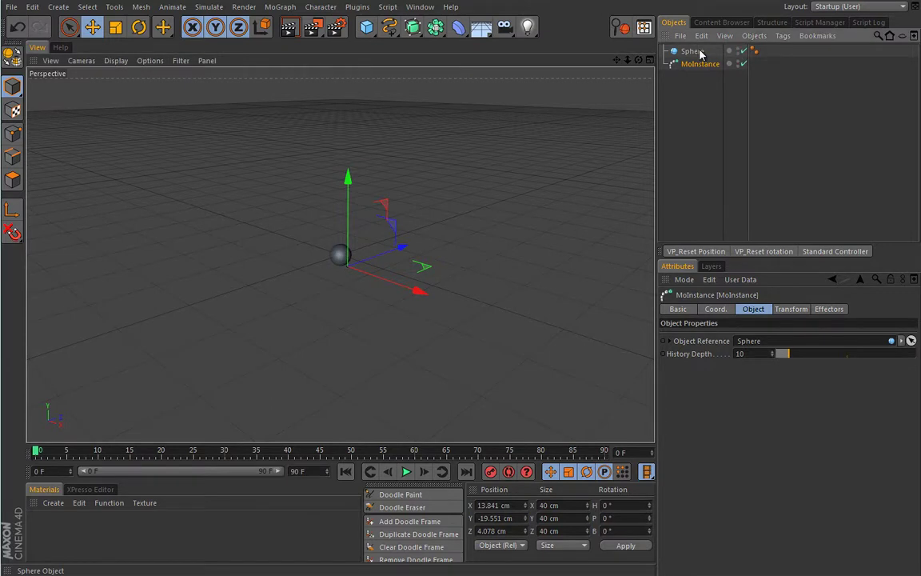
Assign the sphere to a new layer and turn off that layer's visibility in the viewport.
{"action": "left_click", "coordinate": [693, 51]}
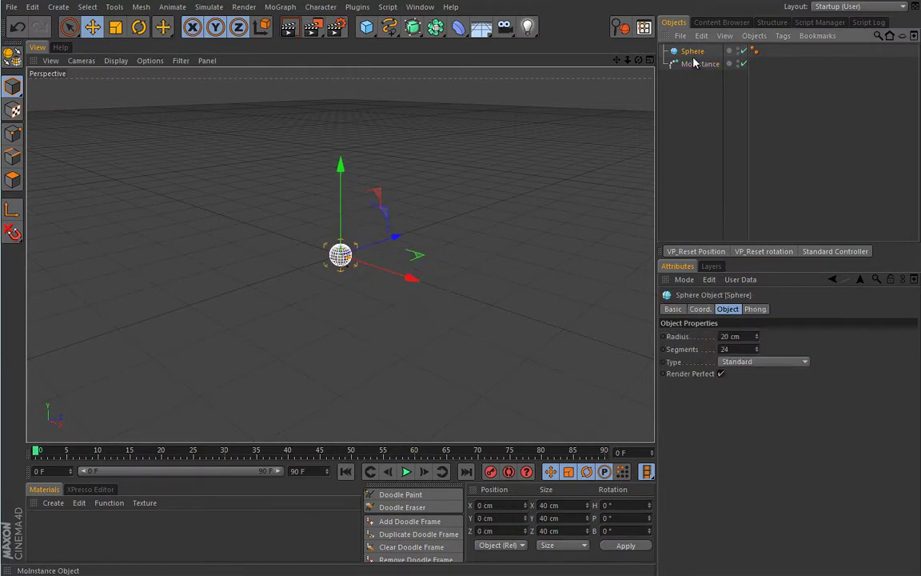
{"action": "right_click", "coordinate": [696, 56]}
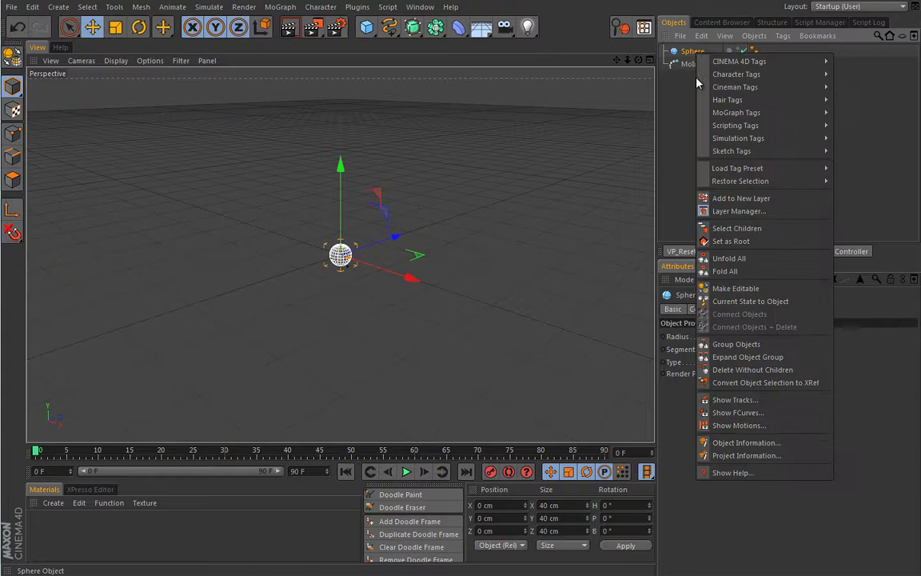
{"action": "left_click", "coordinate": [727, 200]}
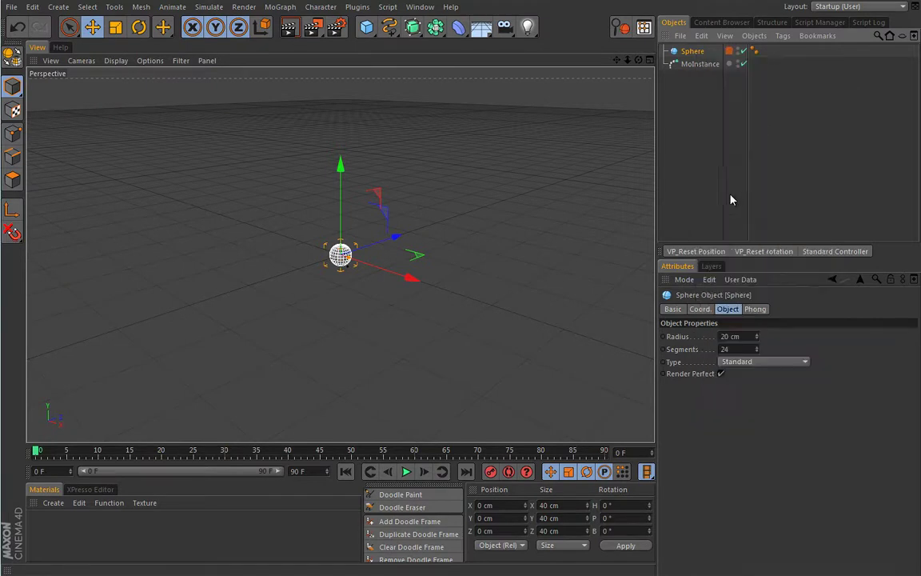
{"action": "left_click", "coordinate": [711, 266]}
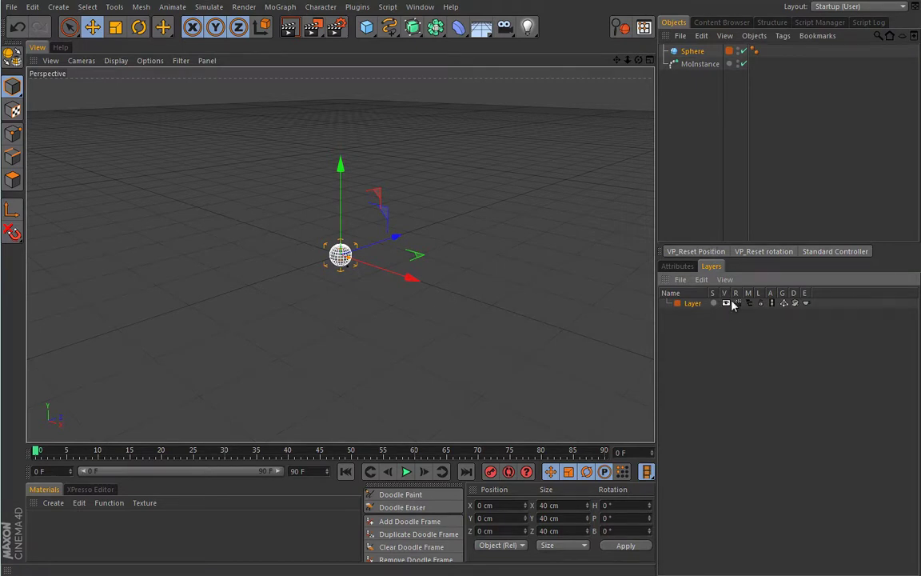
{"action": "left_click", "coordinate": [726, 303]}
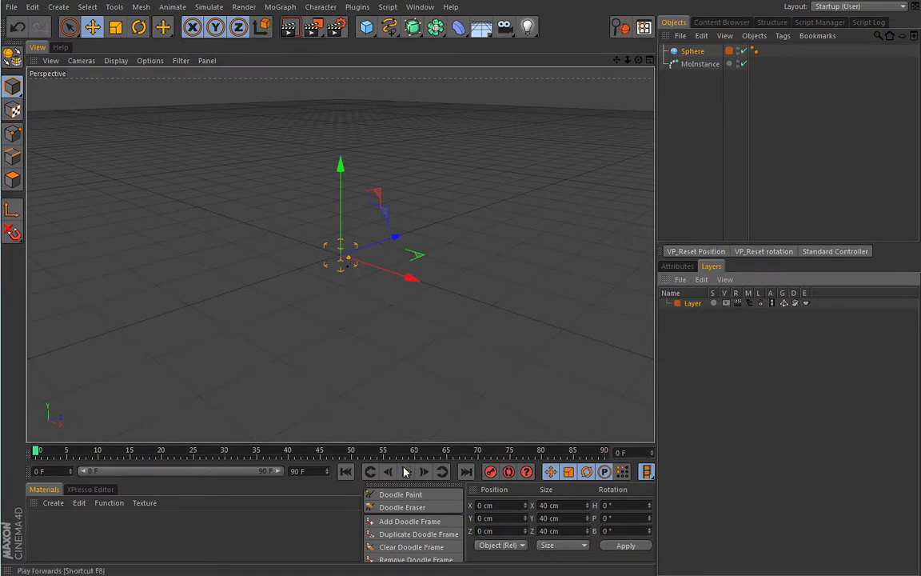
Preview the MoInstance trail by moving the object around during playback, and return the timeline to frame 0.
{"action": "left_click", "coordinate": [406, 473]}
{"action": "left_click", "coordinate": [701, 64]}
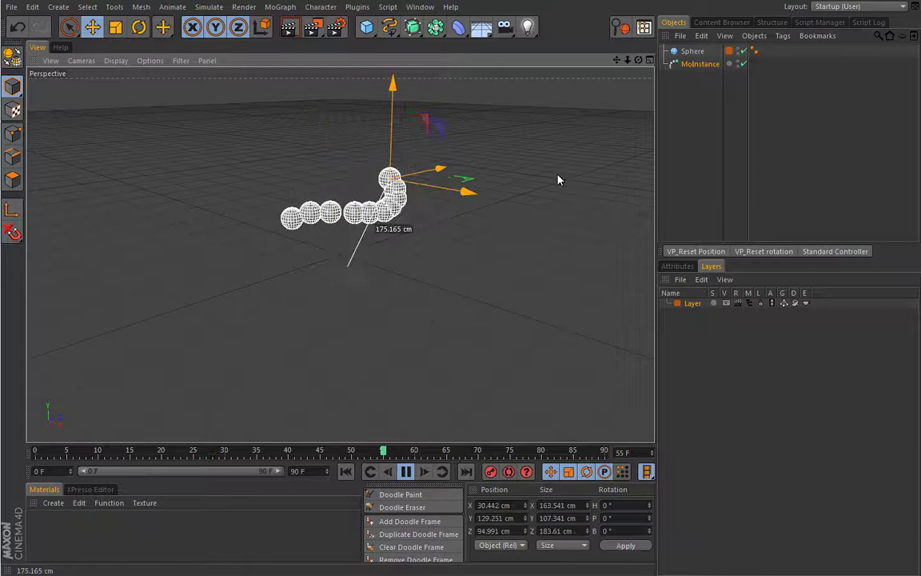
{"action": "left_click", "coordinate": [406, 473]}
{"action": "key", "text": "shift+f"}
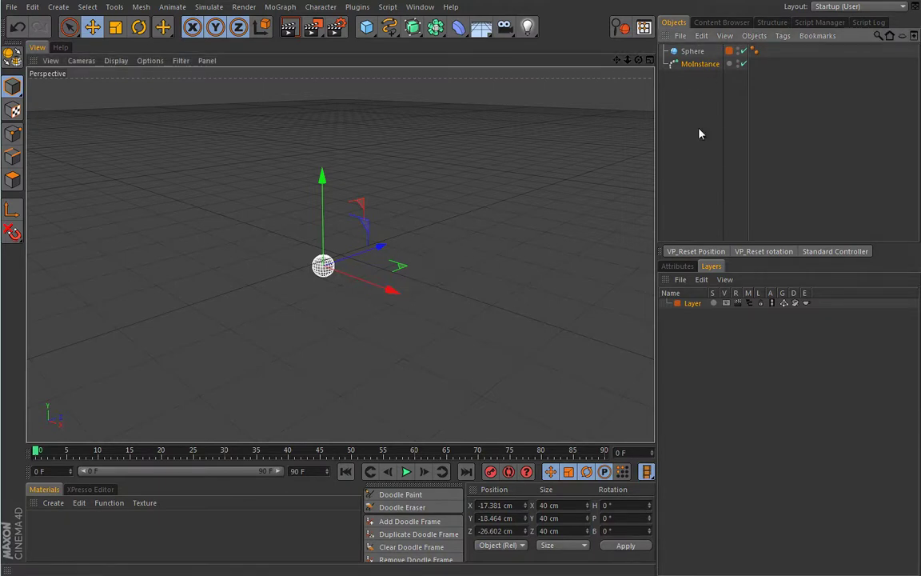
Add a Step effector to the MoInstance and check that it is listed among its effectors.
{"action": "left_click", "coordinate": [678, 266]}
{"action": "left_click", "coordinate": [828, 309]}
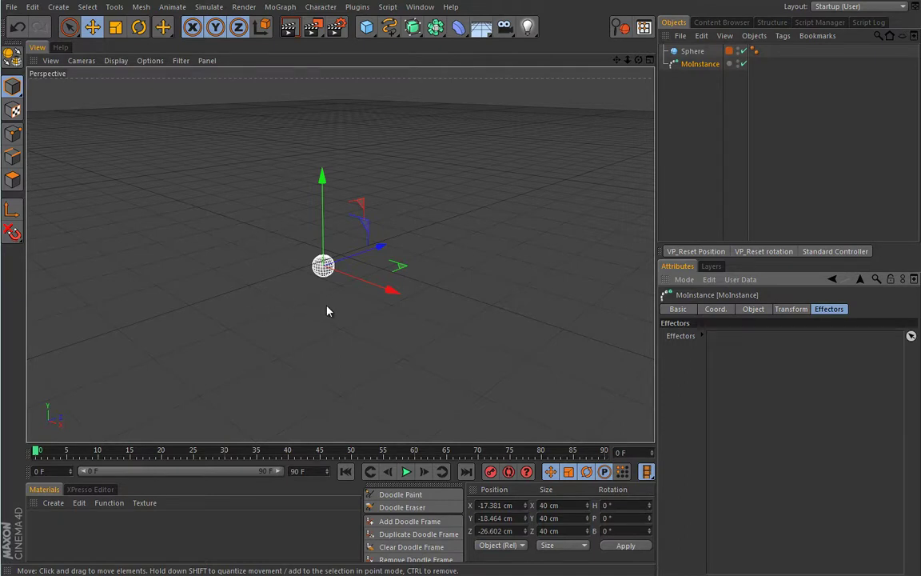
{"action": "left_click", "coordinate": [279, 7]}
{"action": "mouse_move", "coordinate": [308, 26]}
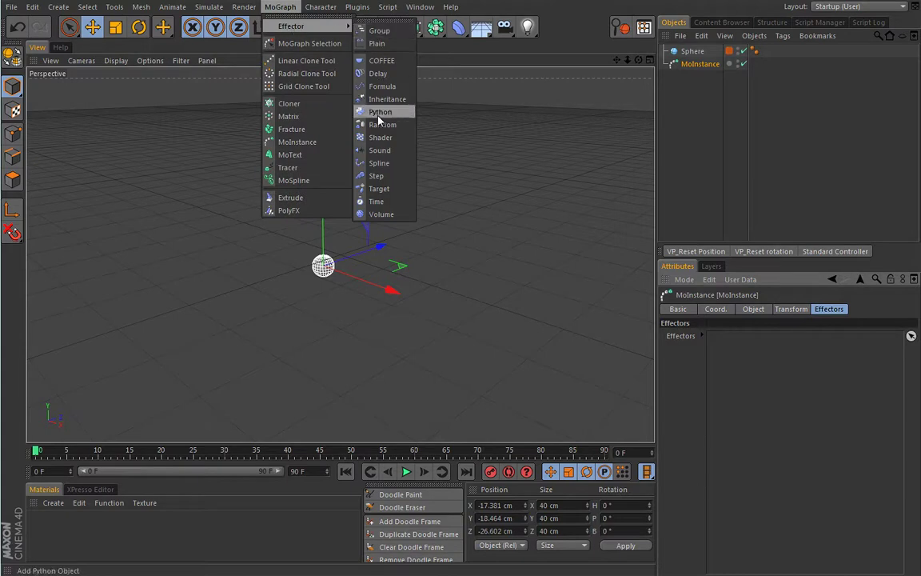
{"action": "left_click", "coordinate": [376, 175]}
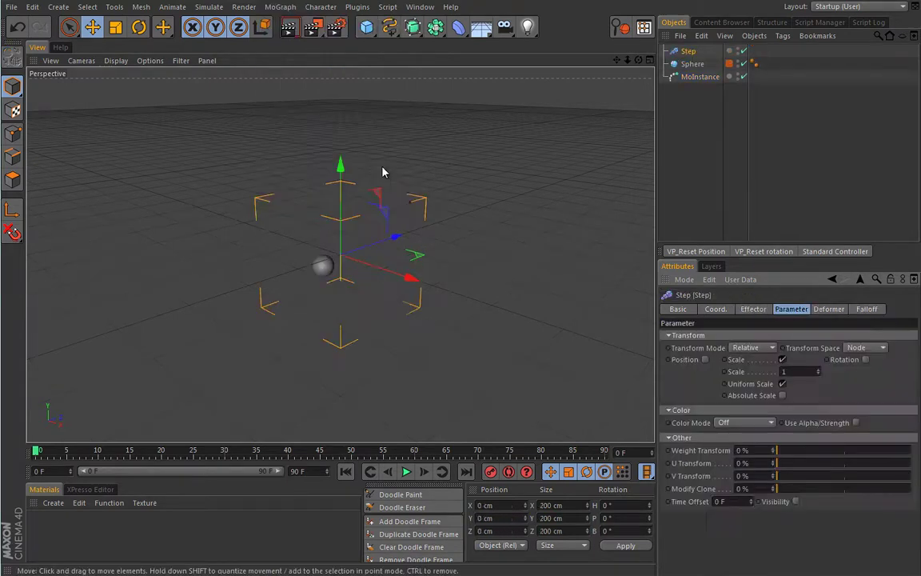
{"action": "left_click", "coordinate": [698, 77]}
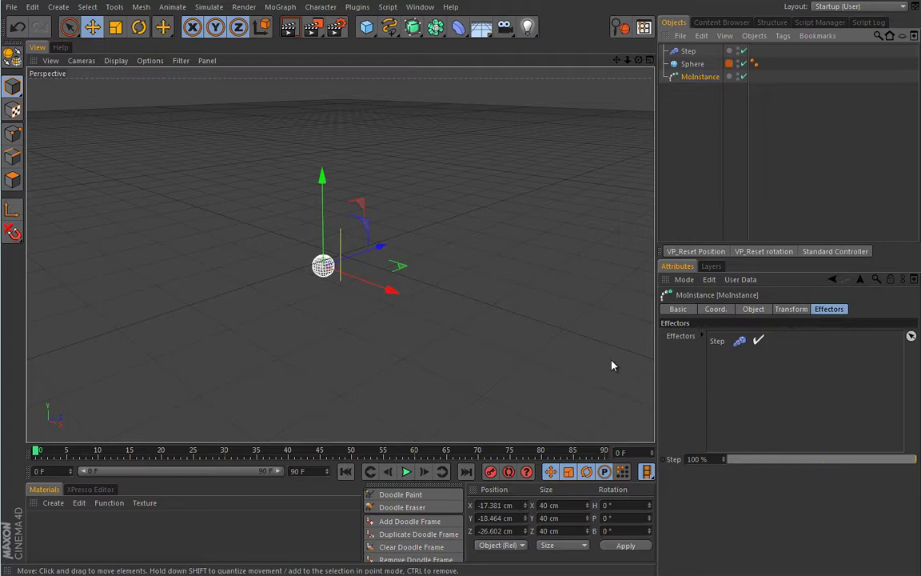
Set the MoInstance's History Depth to 20, preview its scaled trail by moving it during playback, and return to frame 0.
{"action": "left_click", "coordinate": [406, 471]}
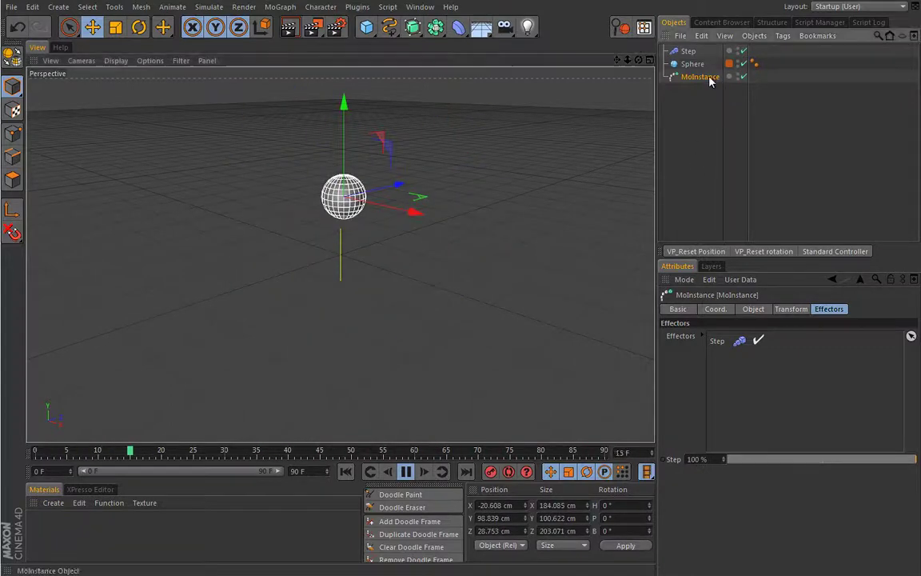
{"action": "left_click", "coordinate": [751, 310]}
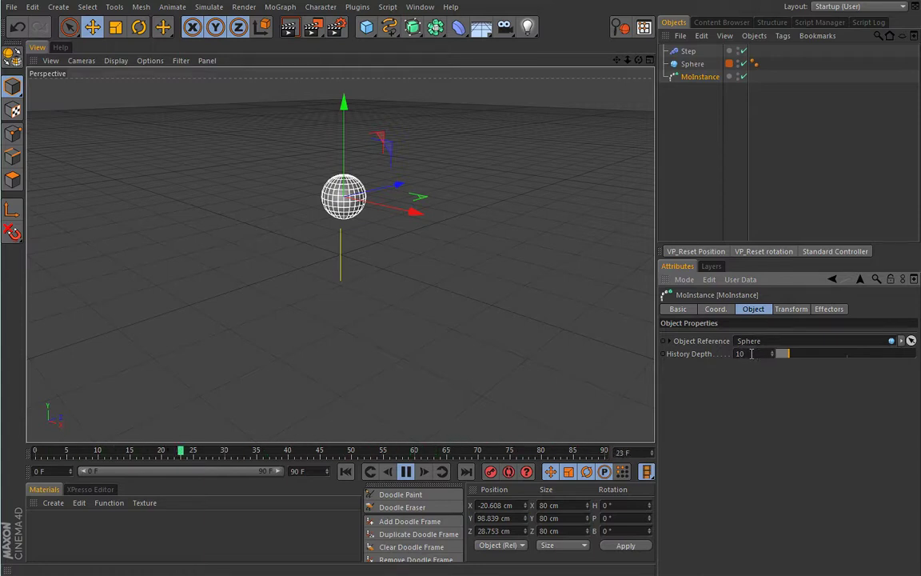
{"action": "double_click", "coordinate": [739, 354]}
{"action": "type", "text": "20"}
{"action": "key", "text": "Return"}
{"action": "mouse_move", "coordinate": [516, 177]}
{"action": "left_mouse_down"}
{"action": "mouse_move", "coordinate": [541, 182]}
{"action": "mouse_move", "coordinate": [385, 188]}
{"action": "mouse_move", "coordinate": [362, 272]}
{"action": "mouse_move", "coordinate": [401, 304]}
{"action": "mouse_move", "coordinate": [473, 293]}
{"action": "mouse_move", "coordinate": [556, 242]}
{"action": "mouse_move", "coordinate": [631, 253]}
{"action": "mouse_move", "coordinate": [641, 314]}
{"action": "mouse_move", "coordinate": [534, 319]}
{"action": "mouse_move", "coordinate": [558, 191]}
{"action": "mouse_move", "coordinate": [513, 156]}
{"action": "mouse_move", "coordinate": [428, 153]}
{"action": "mouse_move", "coordinate": [392, 204]}
{"action": "mouse_move", "coordinate": [444, 226]}
{"action": "mouse_move", "coordinate": [542, 226]}
{"action": "mouse_move", "coordinate": [650, 276]}
{"action": "mouse_move", "coordinate": [512, 247]}
{"action": "left_mouse_up"}
{"action": "left_click", "coordinate": [406, 472]}
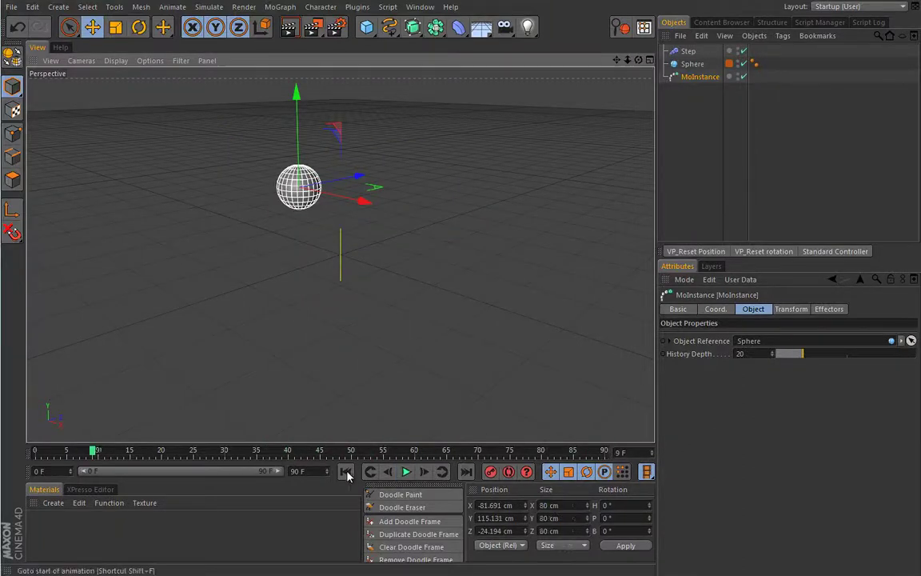
{"action": "key", "text": "shift+f"}
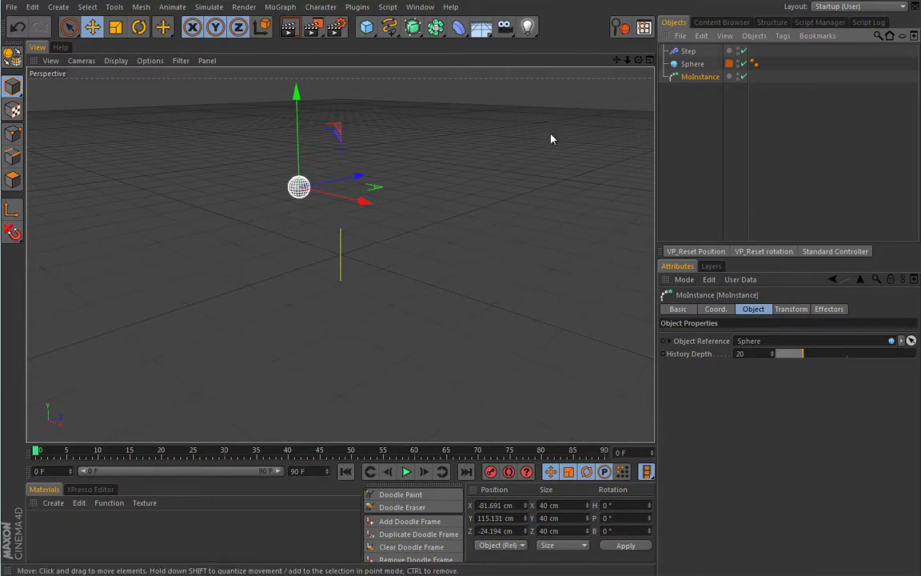
Try nesting the MoInstance inside a new Cloner, and move it back out to the top level of the hierarchy.
{"action": "left_click", "coordinate": [280, 6]}
{"action": "left_click", "coordinate": [290, 101], "text": "alt"}
{"action": "mouse_move", "coordinate": [344, 211]}
{"action": "left_mouse_down", "text": "alt"}
{"action": "mouse_move", "coordinate": [356, 255]}
{"action": "mouse_move", "coordinate": [375, 267]}
{"action": "mouse_move", "coordinate": [382, 257]}
{"action": "left_mouse_up", "text": "alt"}
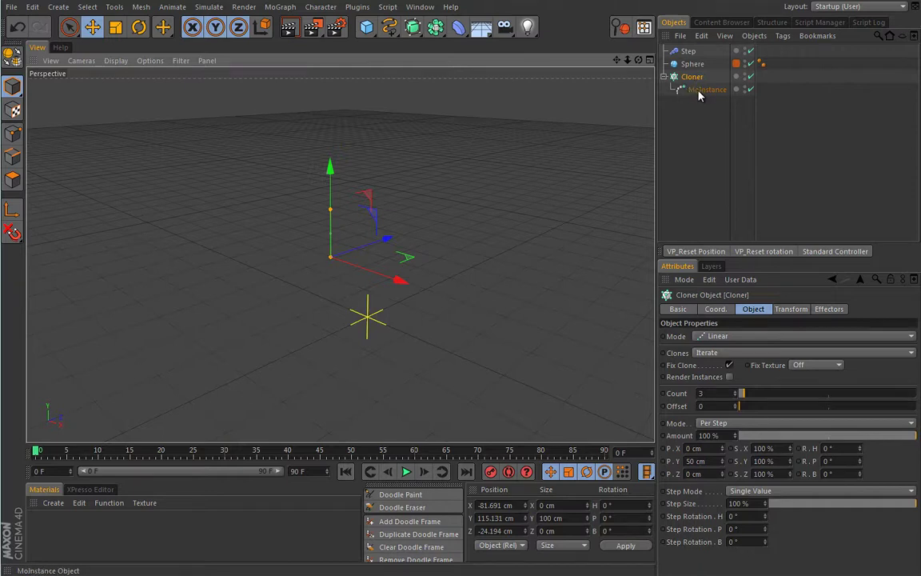
{"action": "left_click_drag", "start_coordinate": [700, 96], "coordinate": [698, 104]}
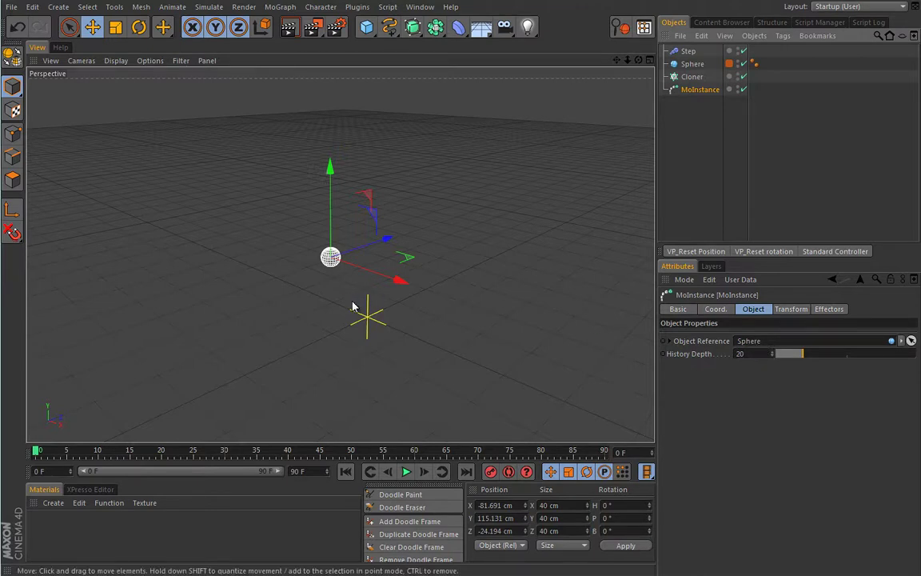
Delete the Step effector, the sphere and the Cloner, keeping only the MoInstance in the scene.
{"action": "left_click", "coordinate": [689, 51]}
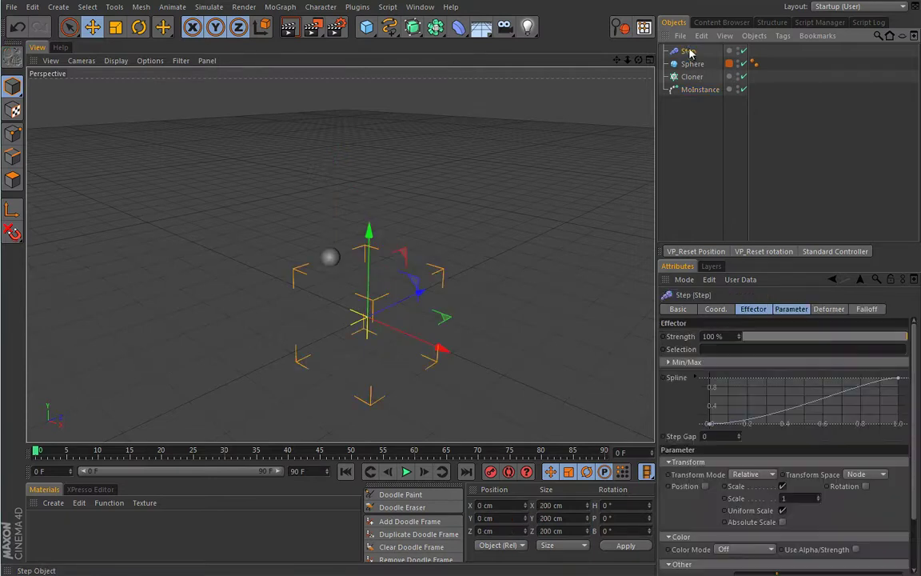
{"action": "key", "text": "Delete"}
{"action": "left_click", "coordinate": [692, 52]}
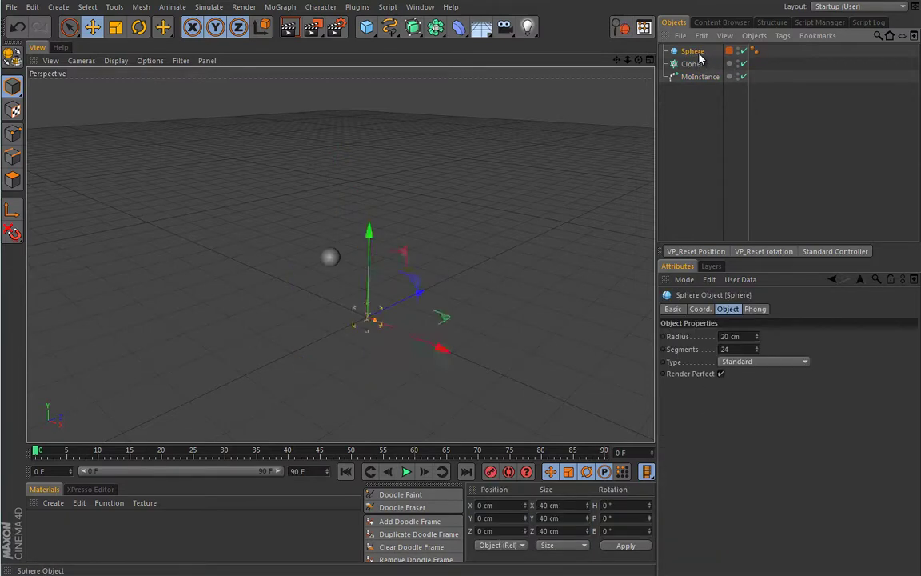
{"action": "key", "text": "Delete"}
{"action": "left_click", "coordinate": [692, 52]}
{"action": "key", "text": "Delete"}
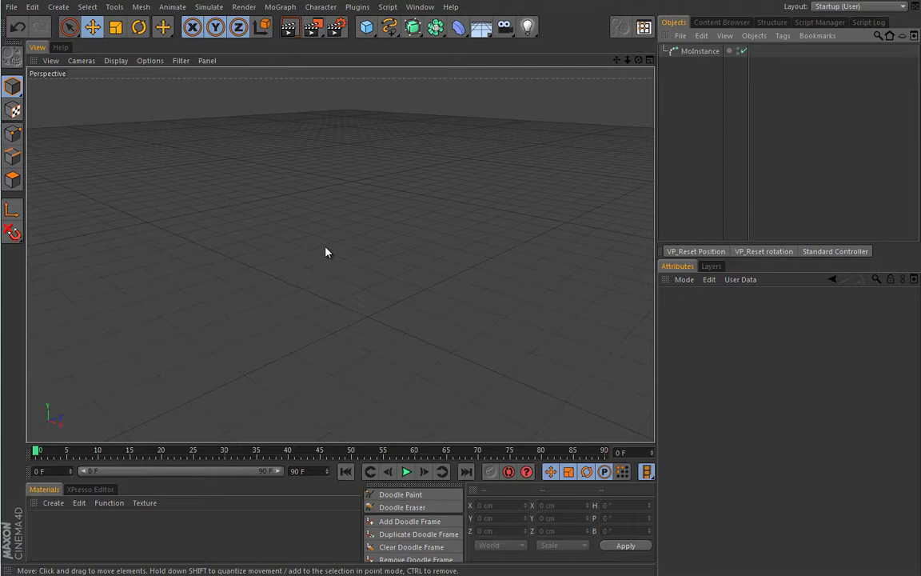
Create a Cloner and a Torus, and scale the torus down to 100 × 20 × 100 cm.
{"action": "left_click", "coordinate": [281, 7]}
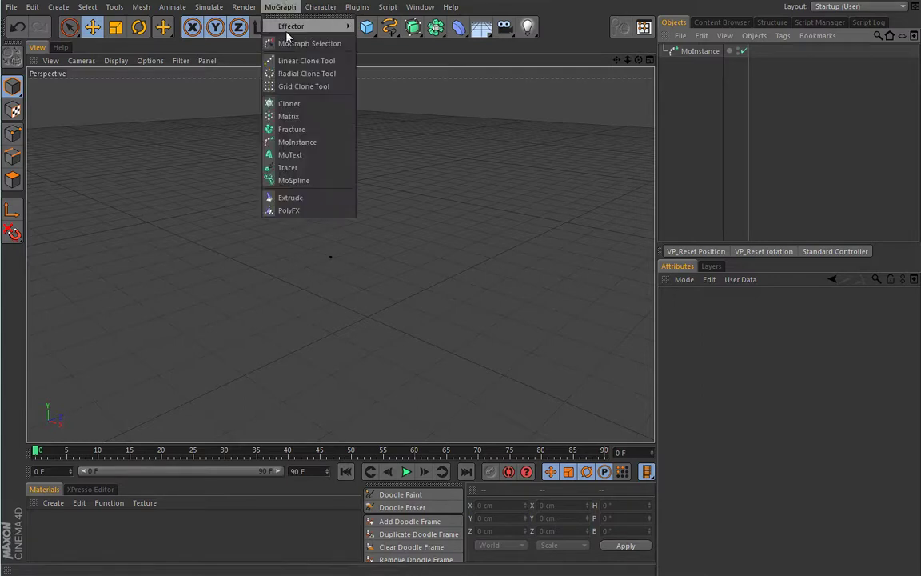
{"action": "left_click", "coordinate": [290, 102]}
{"action": "left_click", "coordinate": [366, 29]}
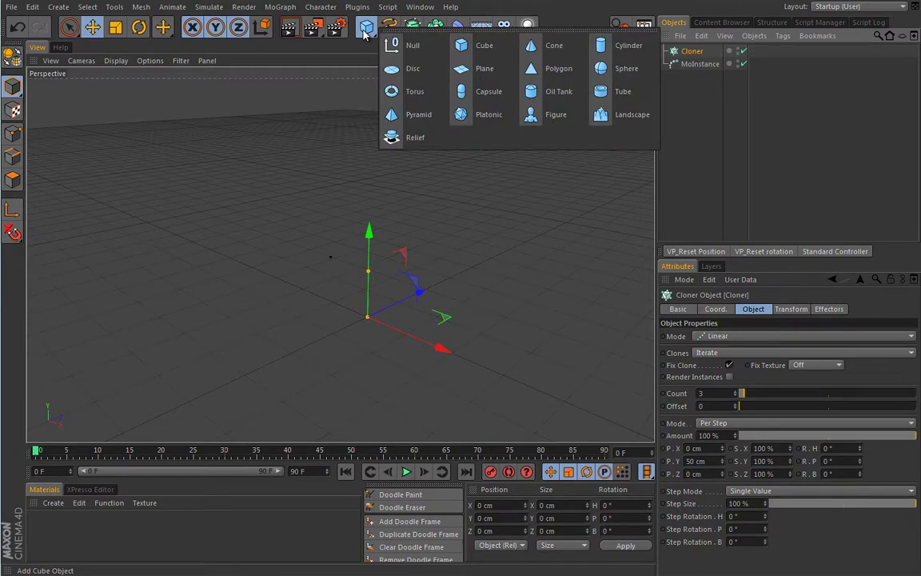
{"action": "left_click", "coordinate": [406, 91]}
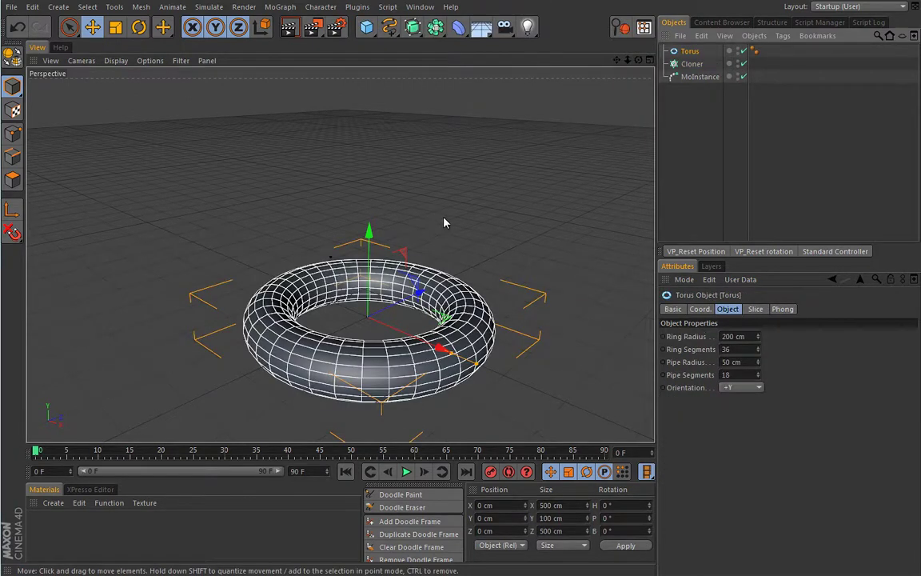
{"action": "key", "text": "t"}
{"action": "left_click_drag", "start_coordinate": [524, 191], "coordinate": [183, 380]}
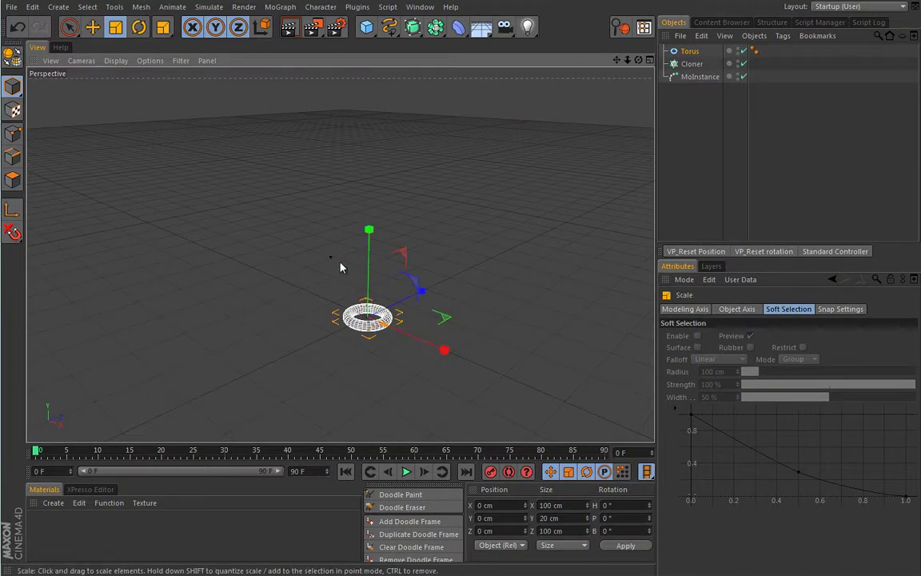
Nest the torus inside the Cloner and set it to Radial mode with a count of 10 and a radius of 100 cm.
{"action": "left_click_drag", "start_coordinate": [689, 51], "coordinate": [689, 63]}
{"action": "left_click", "coordinate": [691, 51]}
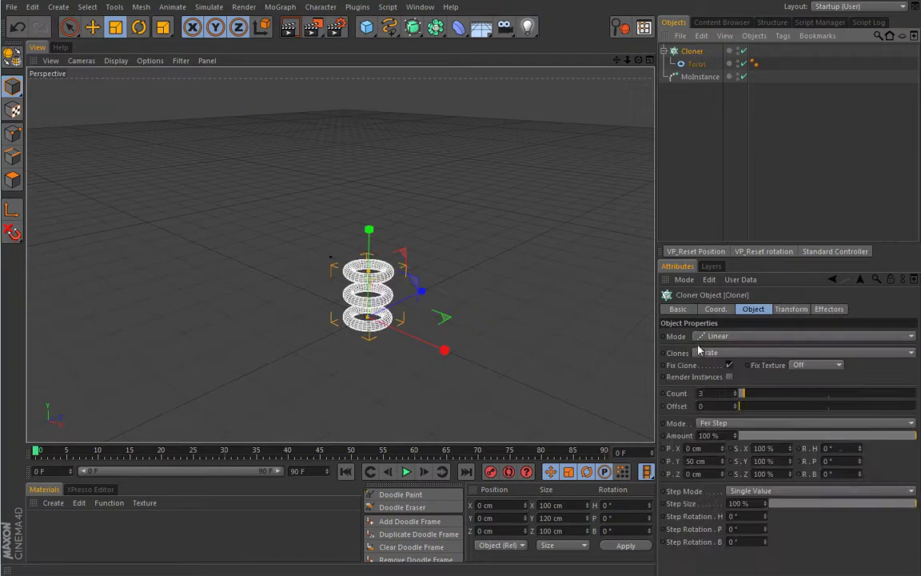
{"action": "left_click", "coordinate": [723, 337]}
{"action": "left_click", "coordinate": [718, 375]}
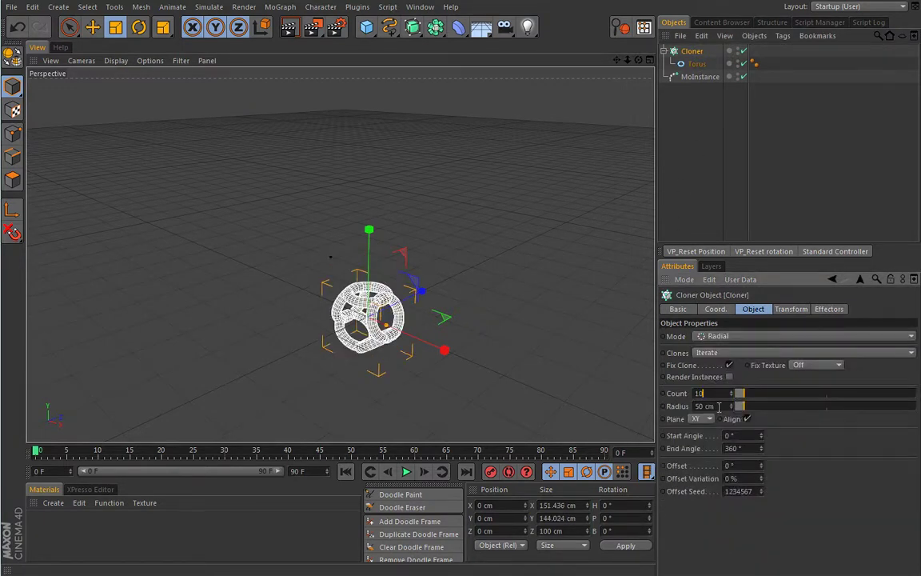
{"action": "key", "text": "Tab"}
{"action": "type", "text": "100"}
{"action": "key", "text": "Return"}
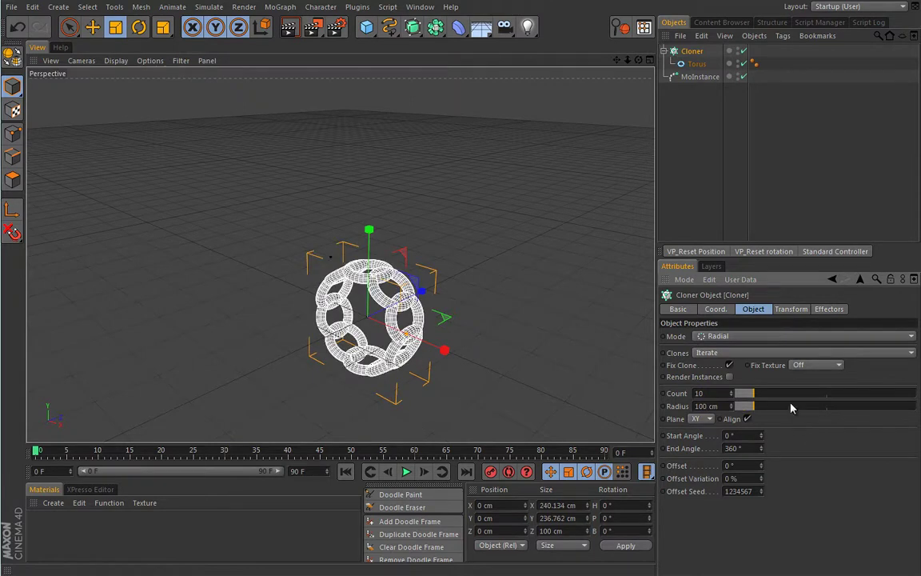
Set the Cloner's plane to XZ and its radius to 200 cm.
{"action": "left_click", "coordinate": [704, 419]}
{"action": "left_click", "coordinate": [711, 458]}
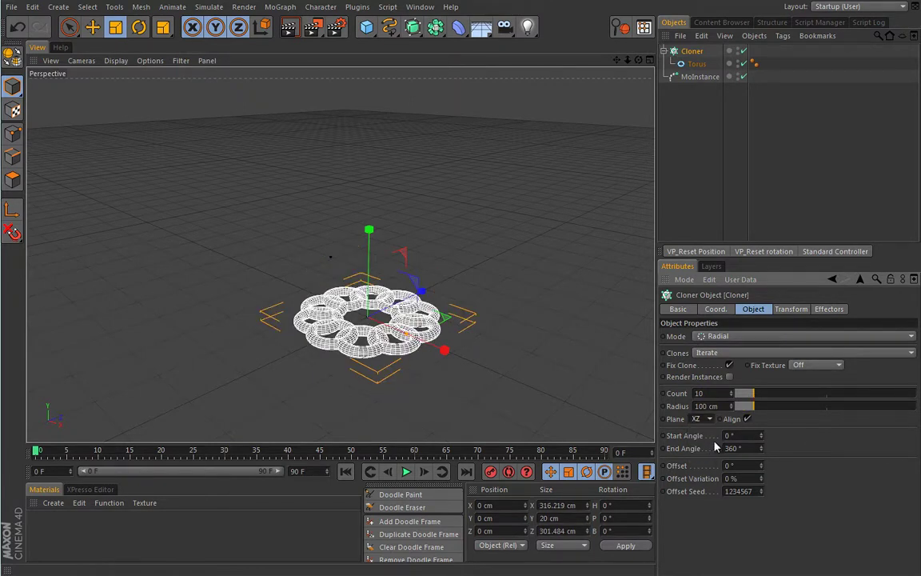
{"action": "left_click_drag", "start_coordinate": [755, 410], "coordinate": [767, 408]}
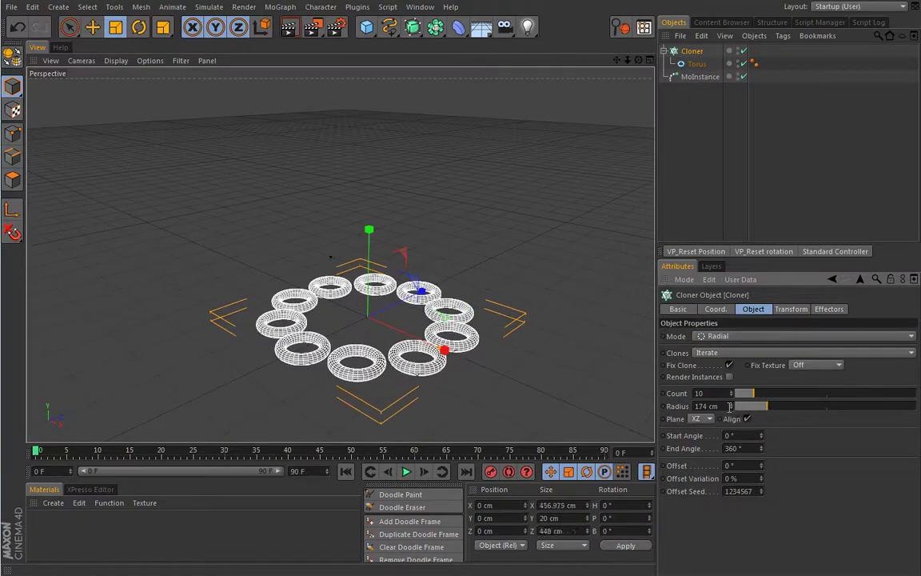
{"action": "type", "text": "200"}
{"action": "key", "text": "Return"}
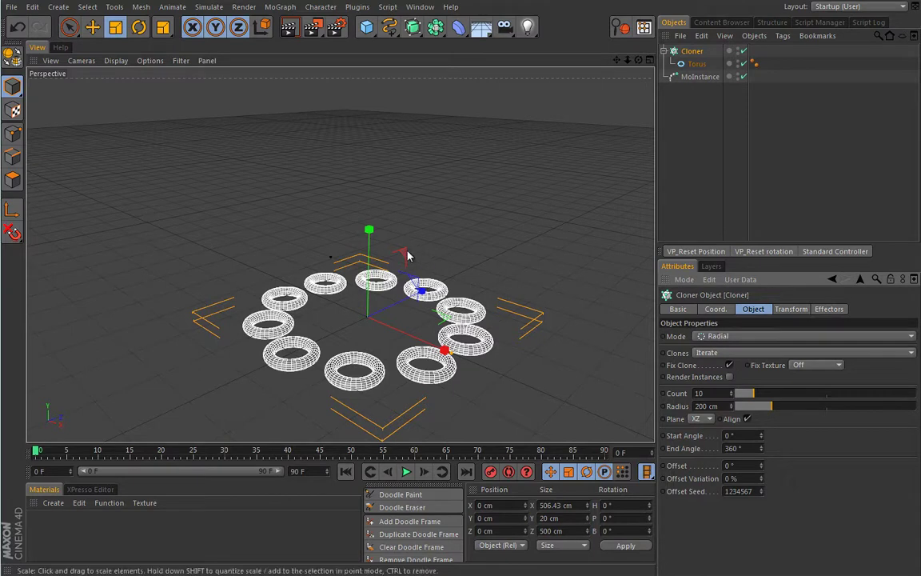
Rotate the Cloner to a pitch of 90° and raise it to about 203 cm in Y.
{"action": "key", "text": "r"}
{"action": "left_click_drag", "start_coordinate": [329, 263], "coordinate": [326, 376]}
{"action": "key", "text": "e"}
{"action": "left_click_drag", "start_coordinate": [366, 240], "coordinate": [357, 311]}
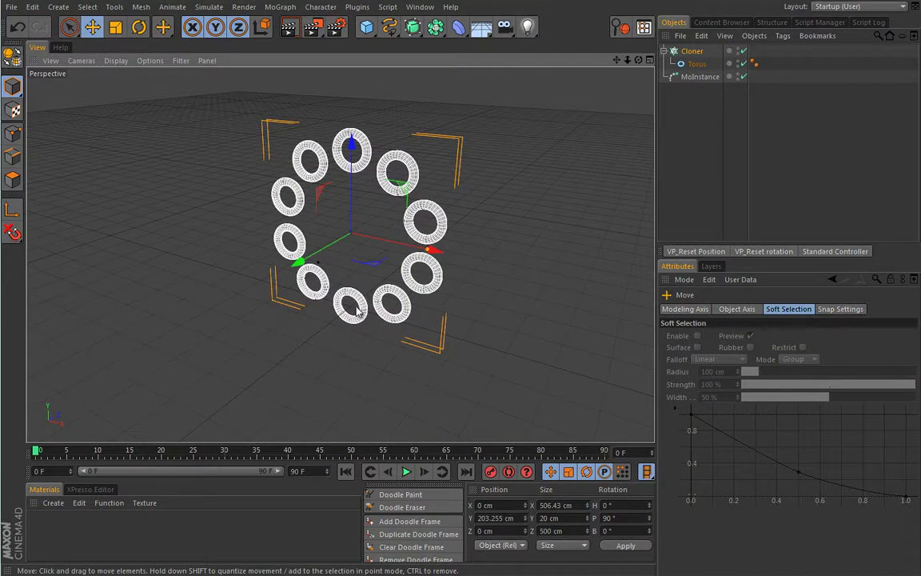
{"action": "left_click", "coordinate": [323, 282]}
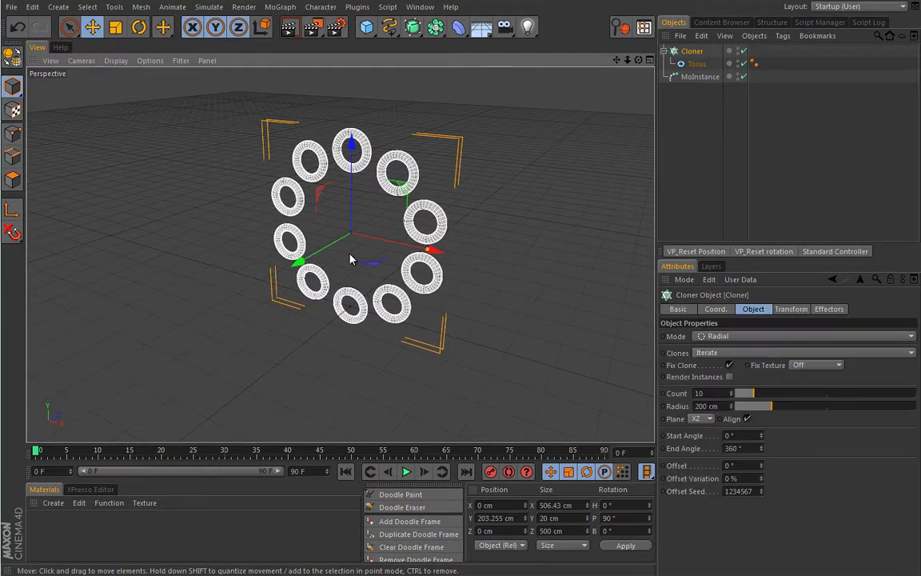
Create a lavender material (RGB 187, 194, 234) without specular and apply it to the Cloner.
{"action": "double_click", "coordinate": [44, 527]}
{"action": "double_click", "coordinate": [41, 526]}
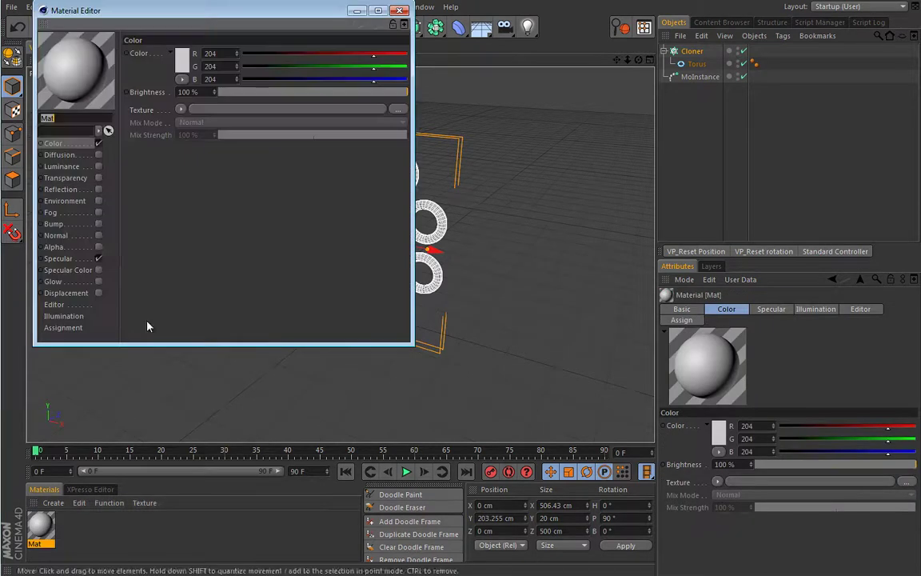
{"action": "left_click", "coordinate": [98, 258]}
{"action": "left_click", "coordinate": [181, 64]}
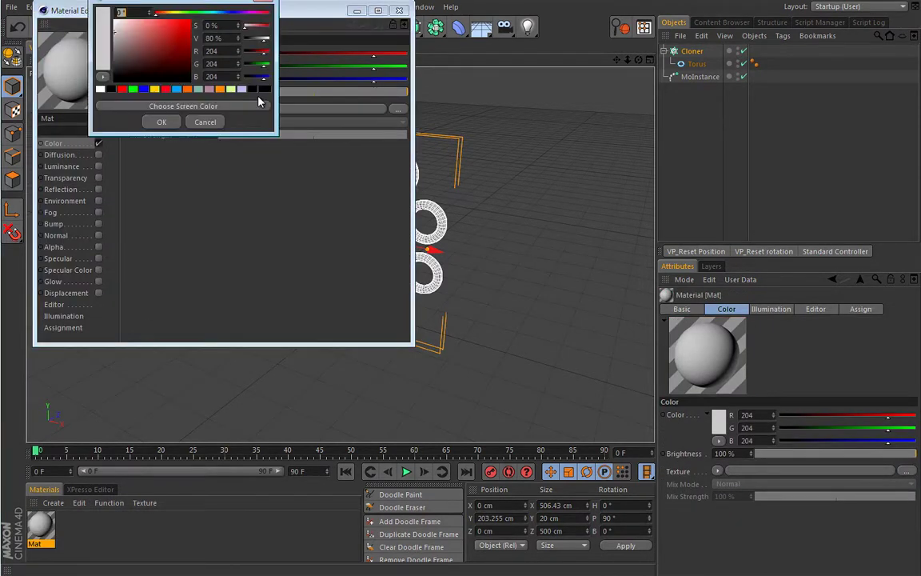
{"action": "left_click", "coordinate": [223, 89]}
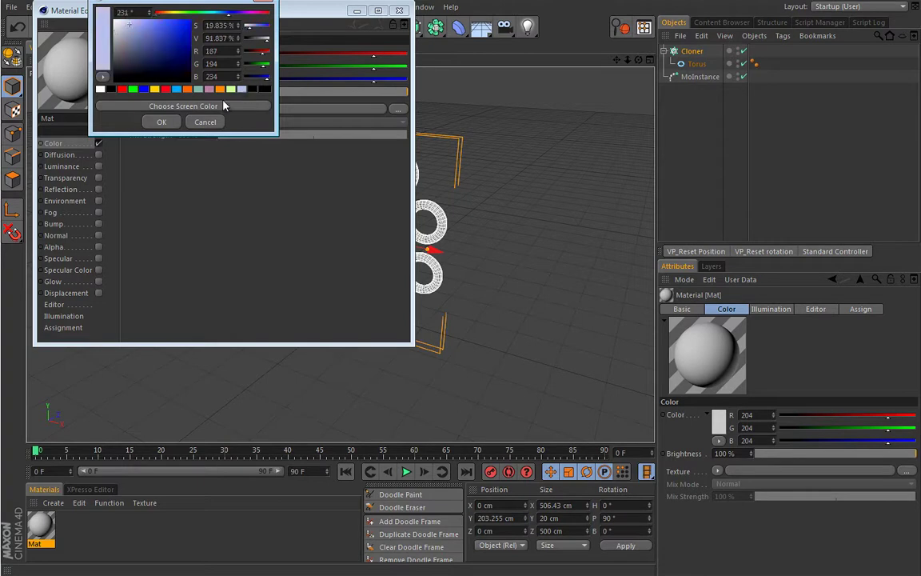
{"action": "left_click", "coordinate": [160, 121]}
{"action": "left_click", "coordinate": [399, 11]}
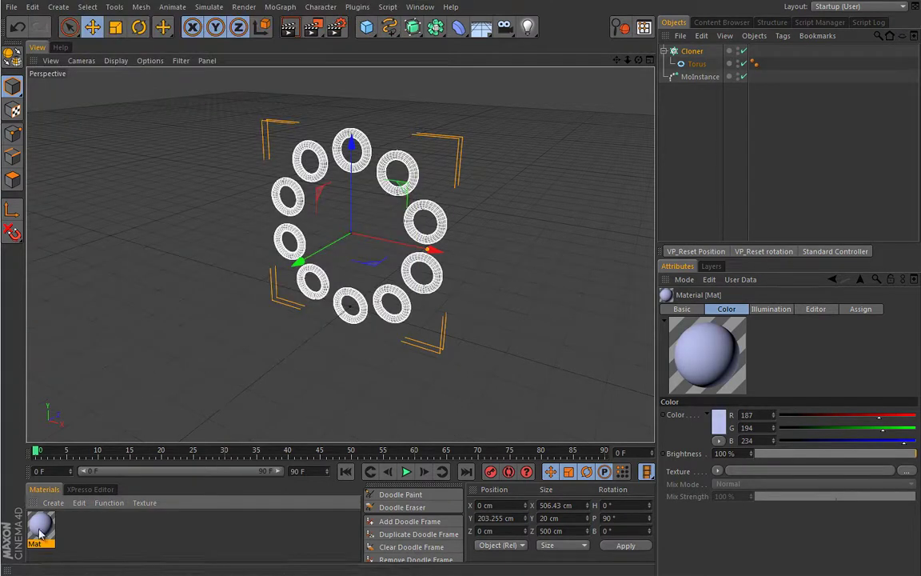
{"action": "left_click_drag", "start_coordinate": [700, 50], "coordinate": [701, 51]}
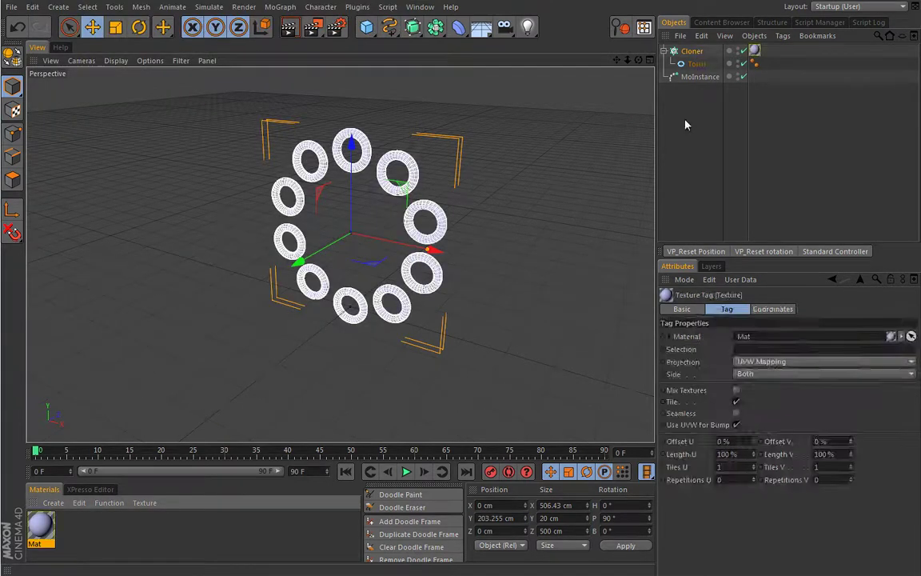
{"action": "left_click", "coordinate": [489, 237]}
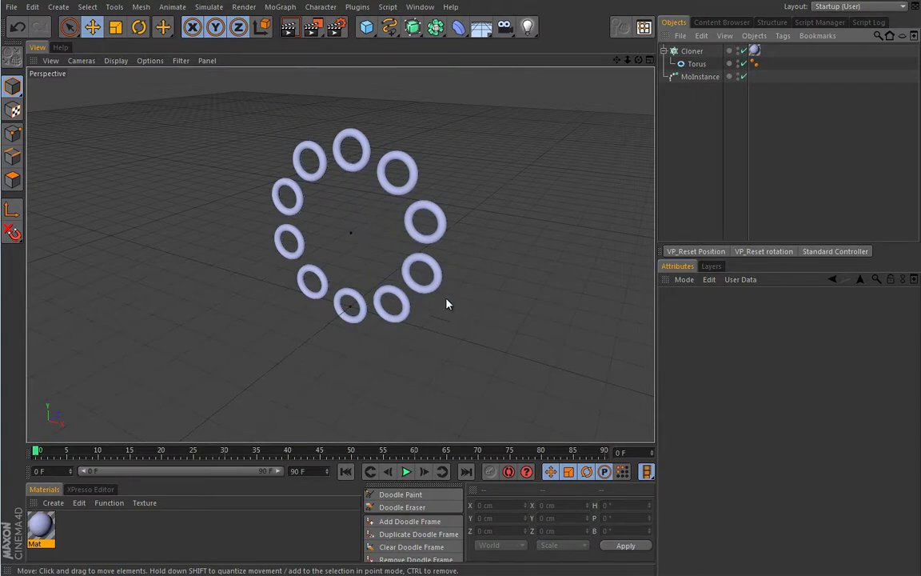
Assign the Cloner as the MoInstance's Object Reference.
{"action": "left_click", "coordinate": [699, 77]}
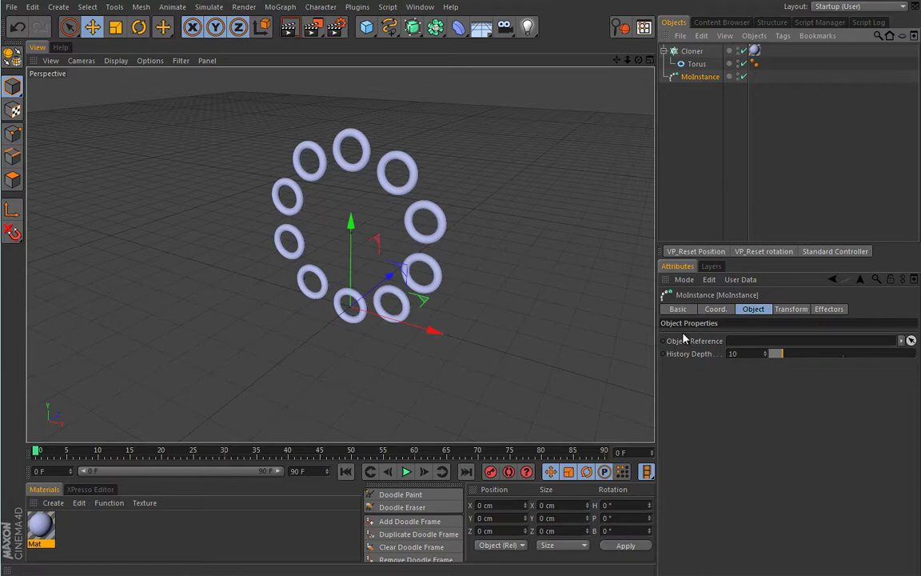
{"action": "left_click_drag", "start_coordinate": [690, 51], "coordinate": [618, 160]}
{"action": "left_click_drag", "start_coordinate": [660, 315], "coordinate": [746, 344]}
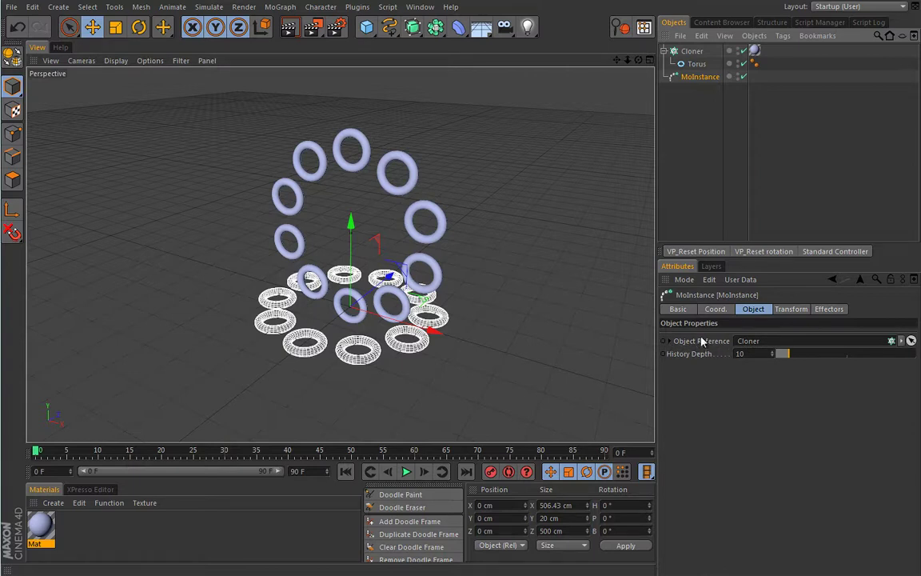
Put the Cloner on a new layer and hide that layer in the viewport.
{"action": "left_click", "coordinate": [693, 51]}
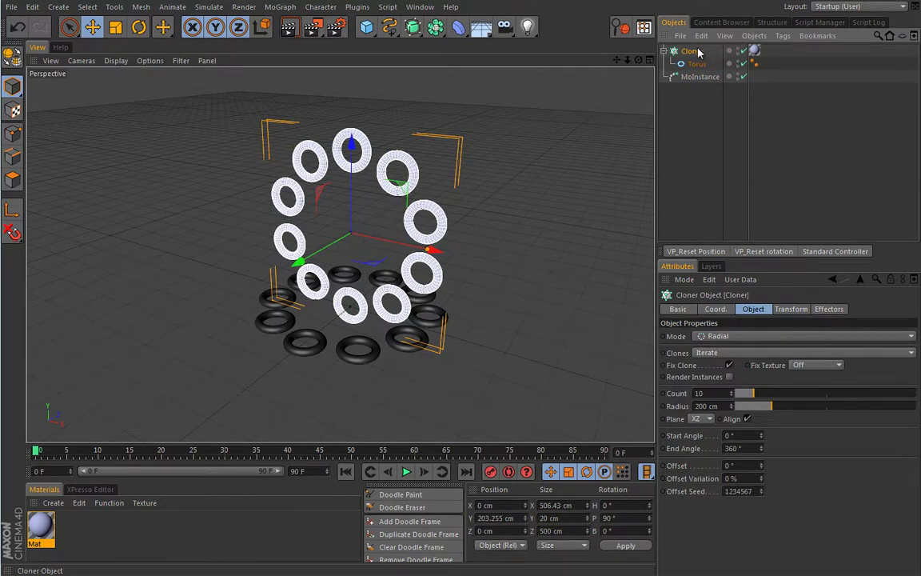
{"action": "right_click", "coordinate": [698, 51]}
{"action": "left_click", "coordinate": [709, 195]}
{"action": "left_click", "coordinate": [710, 266]}
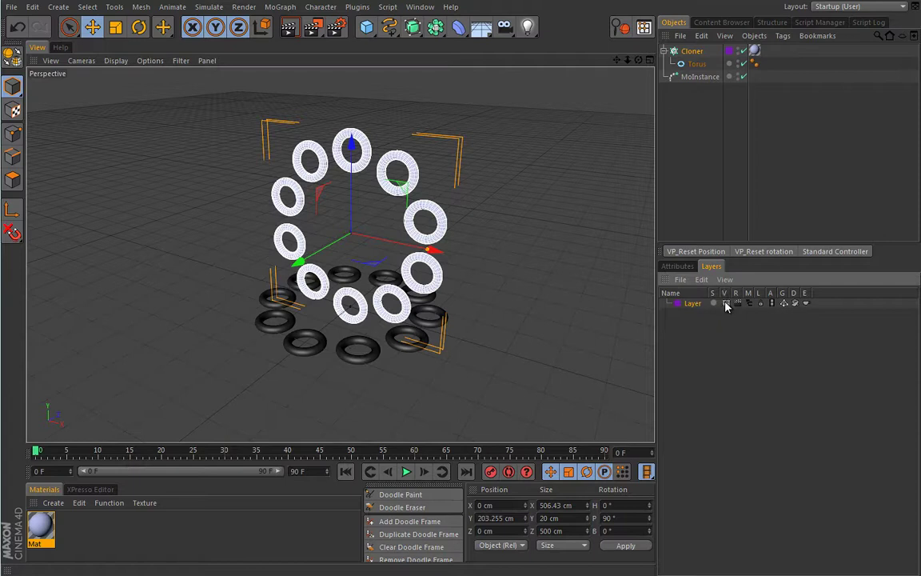
{"action": "left_click", "coordinate": [726, 304]}
Rotate the MoInstance to a pitch of 90° and raise it to about 252 cm in Y.
{"action": "left_click", "coordinate": [700, 77]}
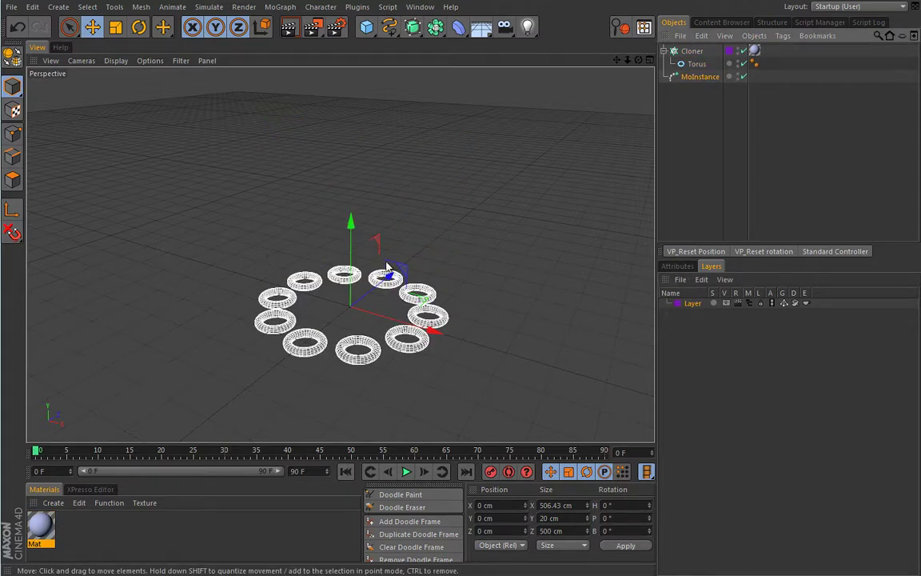
{"action": "key", "text": "r"}
{"action": "left_click_drag", "start_coordinate": [344, 279], "coordinate": [327, 357]}
{"action": "key", "text": "e"}
{"action": "left_click_drag", "start_coordinate": [351, 222], "coordinate": [348, 182]}
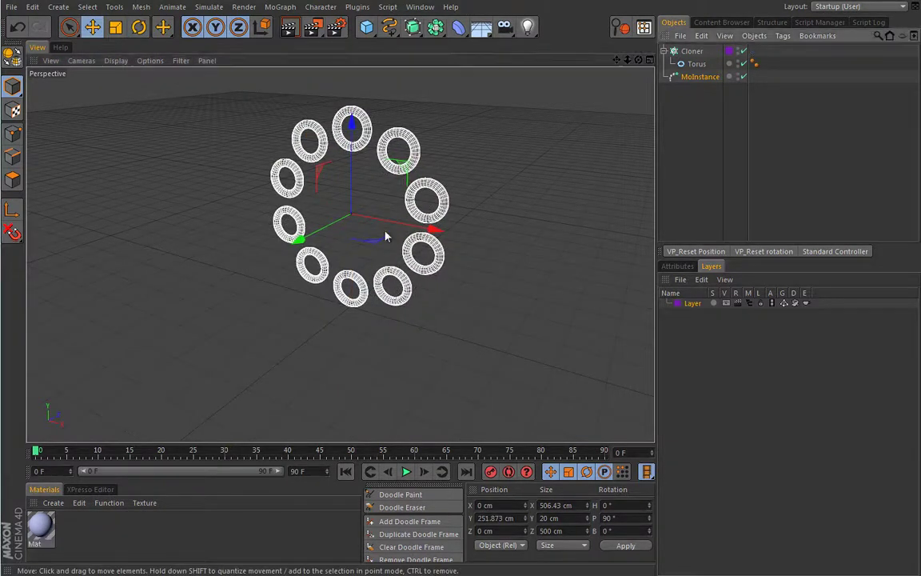
Apply the lavender material Mat to the MoInstance.
{"action": "left_click", "coordinate": [284, 326]}
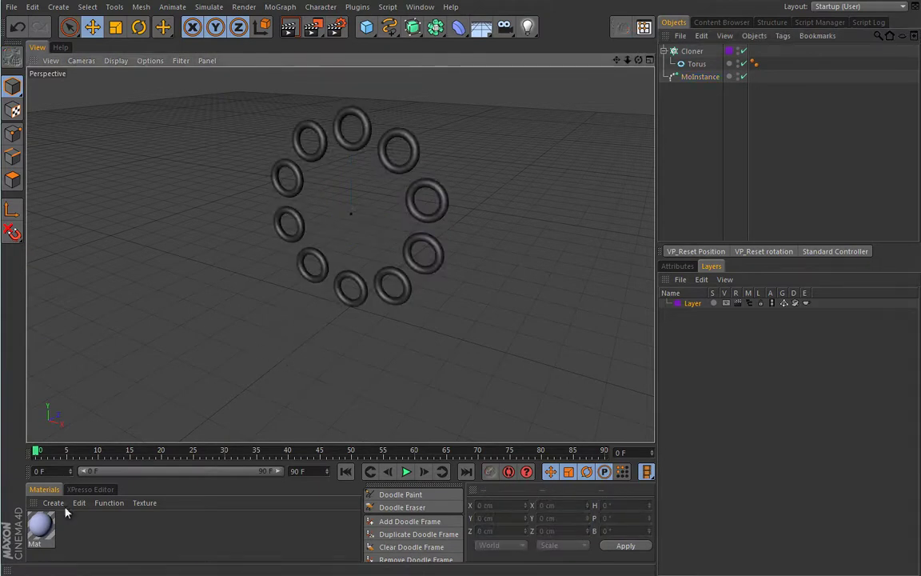
{"action": "left_click_drag", "start_coordinate": [706, 87], "coordinate": [707, 78]}
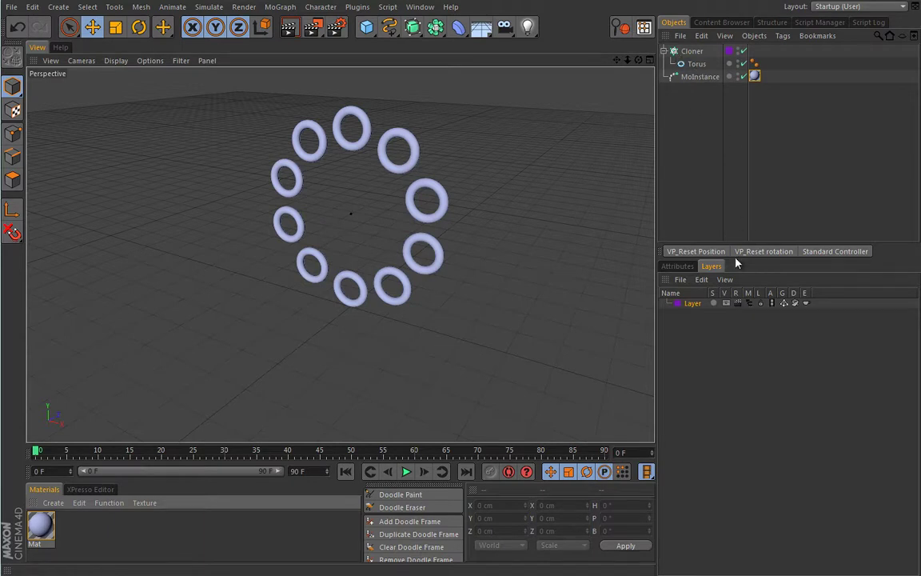
Add the torus to the Cloner's layer and hide the layer's objects from the object list.
{"action": "left_click", "coordinate": [747, 304]}
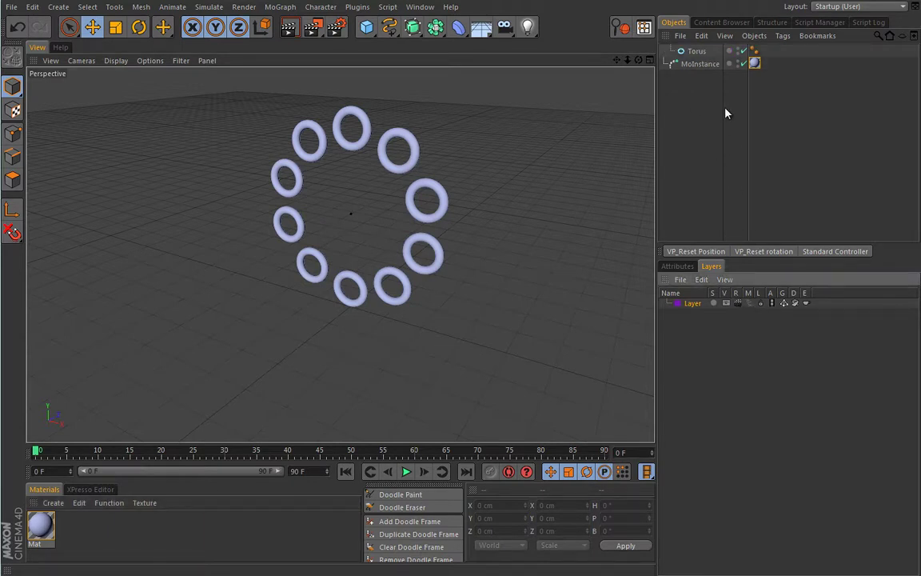
{"action": "left_click", "coordinate": [750, 304]}
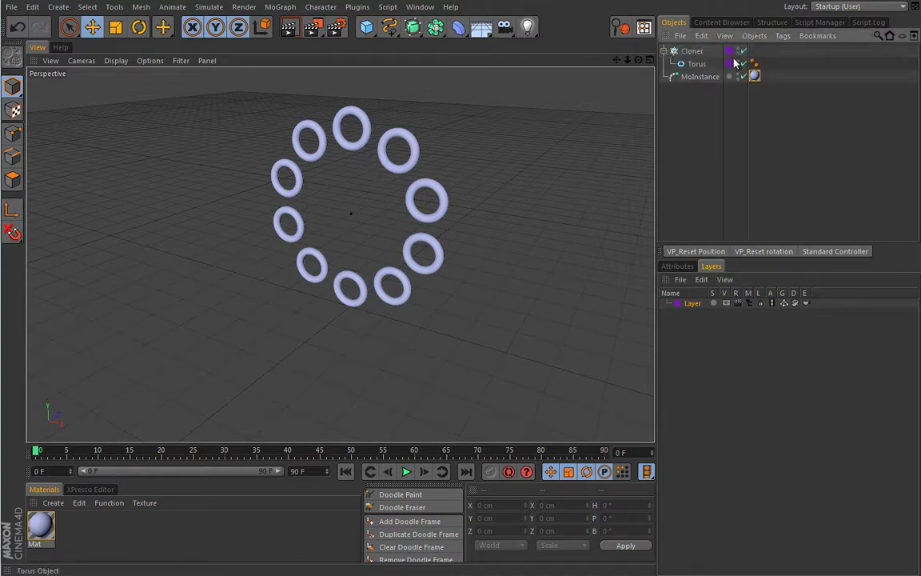
{"action": "left_click", "coordinate": [750, 304]}
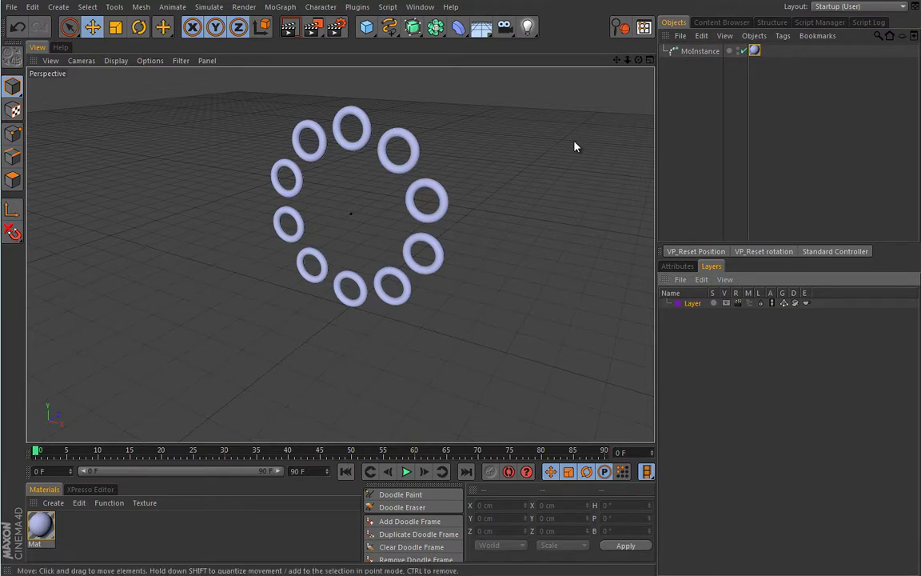
{"action": "left_click", "coordinate": [679, 266]}
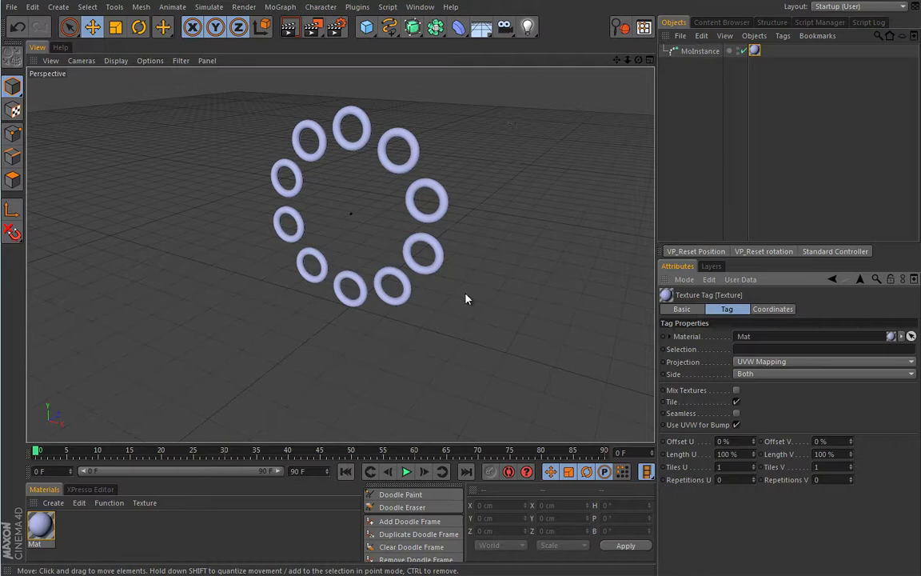
Start the animation playing and add a Step effector to the MoInstance.
{"action": "right_click_drag", "start_coordinate": [462, 304], "coordinate": [367, 357], "text": "alt"}
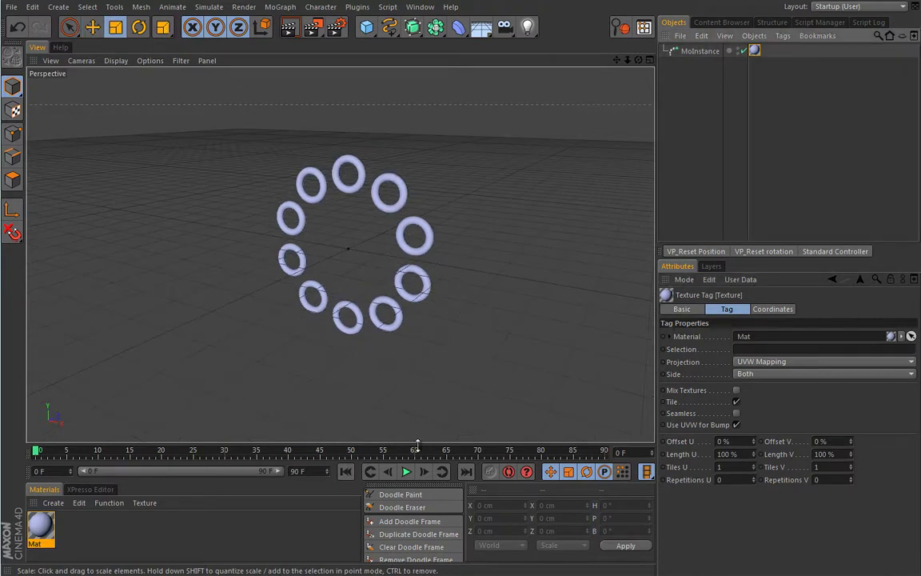
{"action": "left_click", "coordinate": [406, 472]}
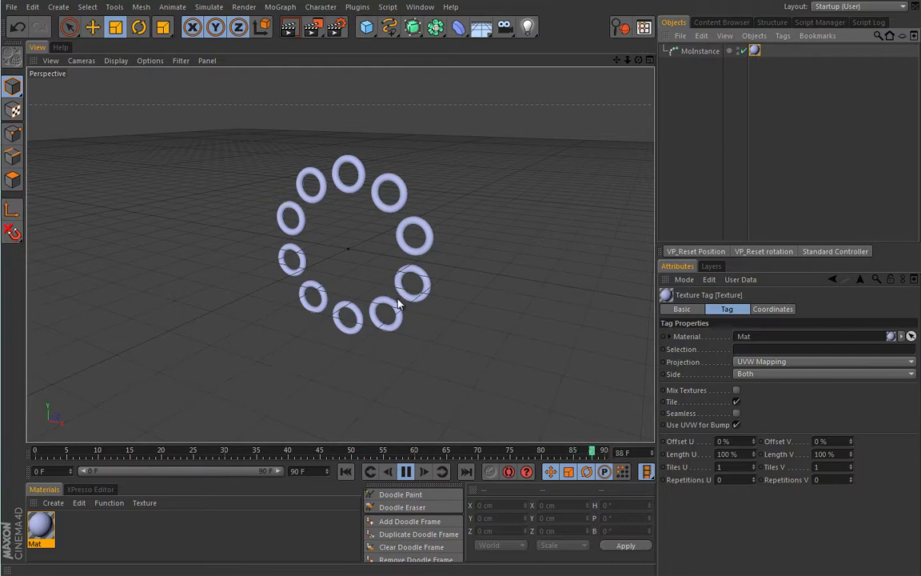
{"action": "left_click", "coordinate": [706, 64]}
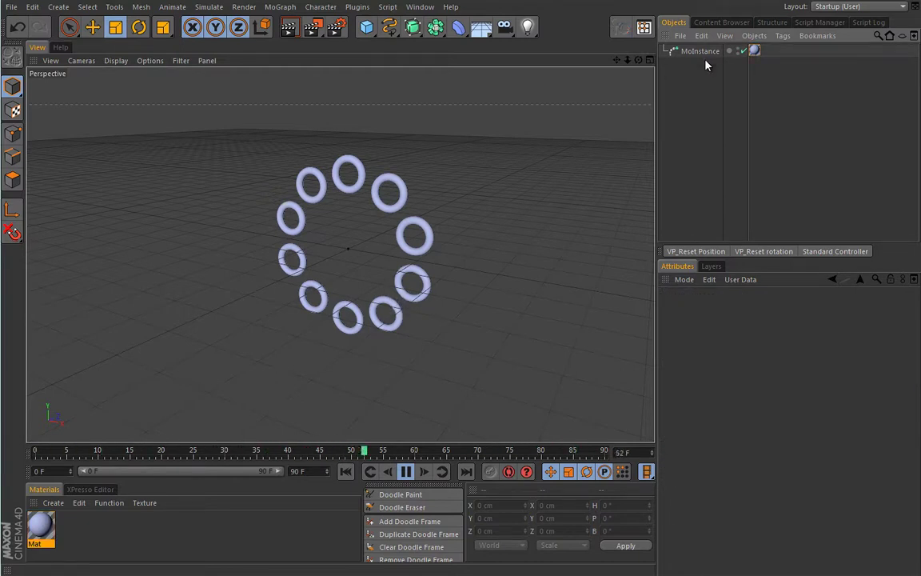
{"action": "left_click", "coordinate": [699, 53]}
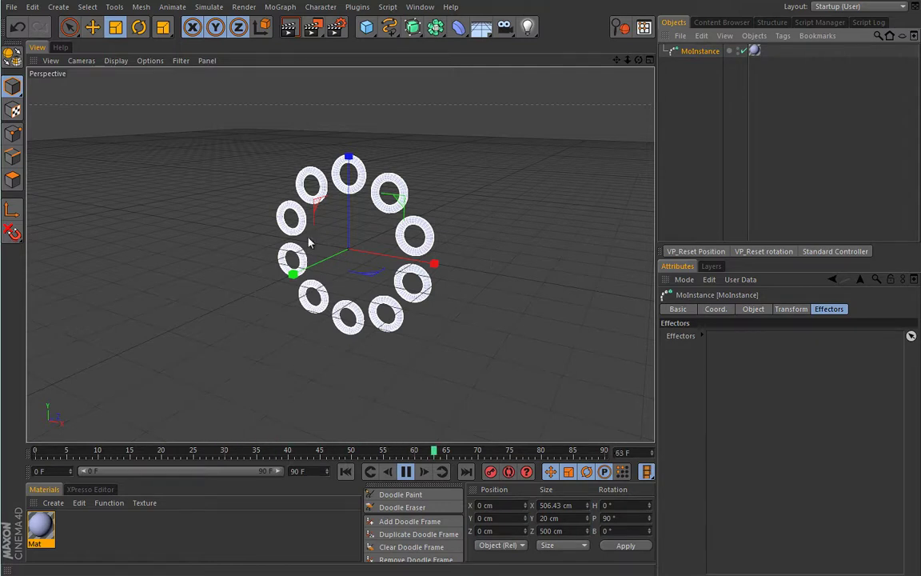
{"action": "left_click", "coordinate": [280, 7]}
{"action": "mouse_move", "coordinate": [297, 30]}
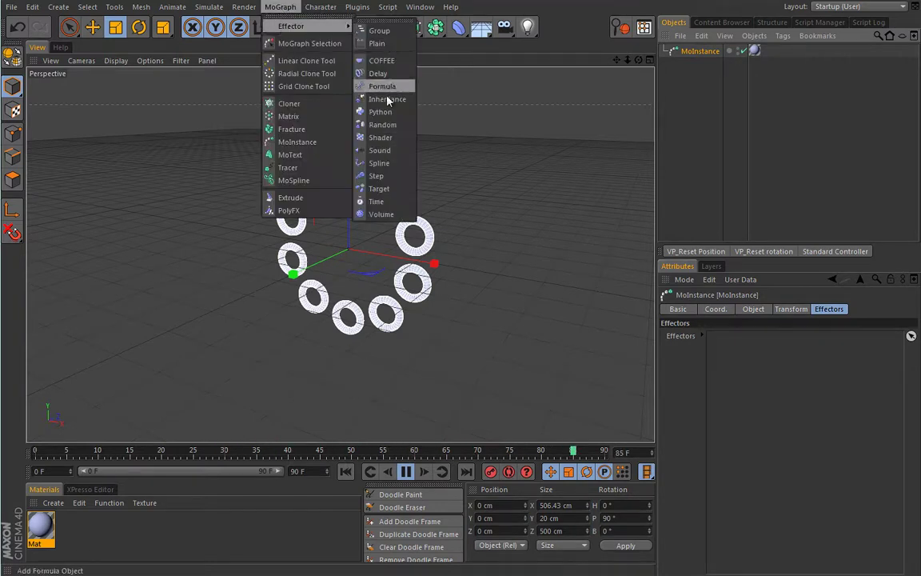
{"action": "left_click", "coordinate": [375, 176]}
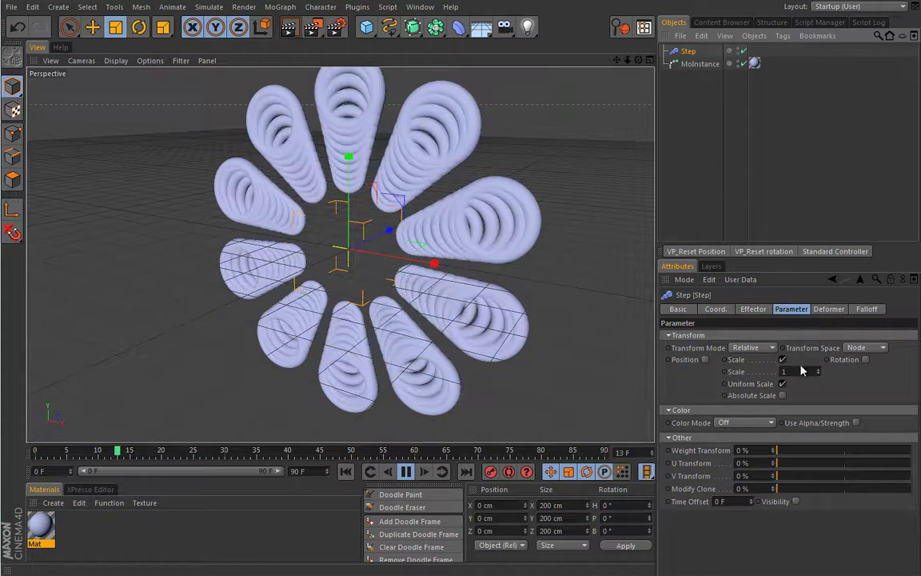
Try out different Scale values on the Step effector, including negative ones, and set Scale back to 1.
{"action": "type", "text": "0.44"}
{"action": "key", "text": "Return"}
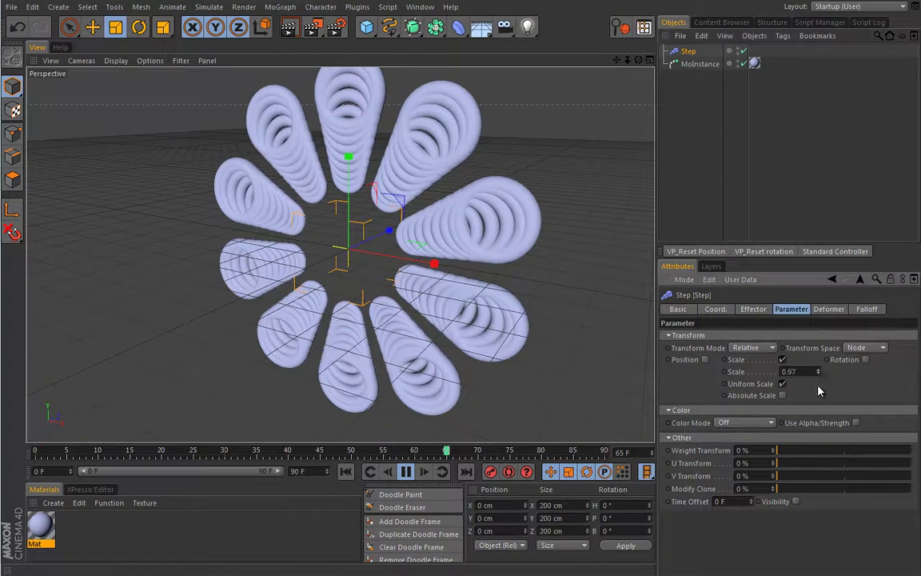
{"action": "mouse_move", "coordinate": [817, 371]}
{"action": "left_mouse_down"}
{"action": "mouse_move", "coordinate": [817, 397]}
{"action": "mouse_move", "coordinate": [819, 387]}
{"action": "left_mouse_up"}
{"action": "type", "text": "1"}
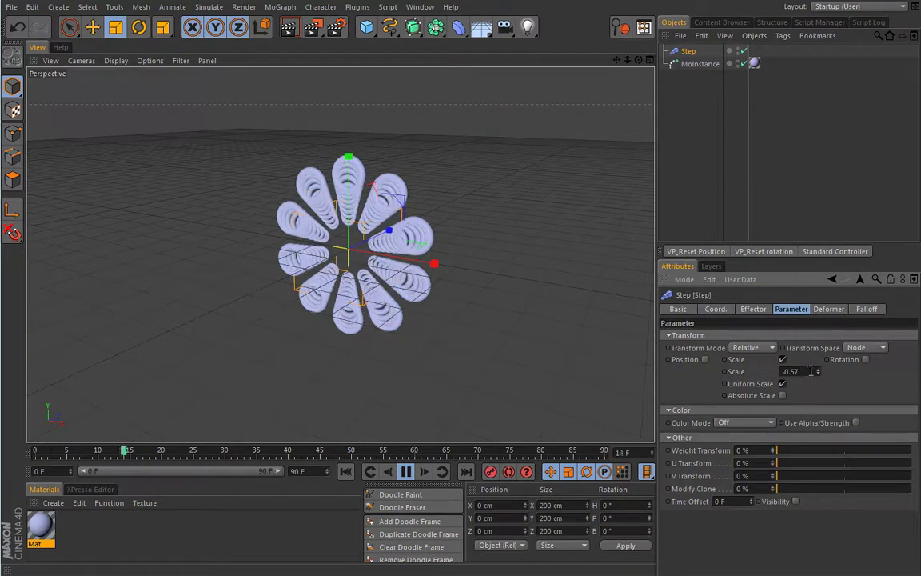
{"action": "key", "text": "Return"}
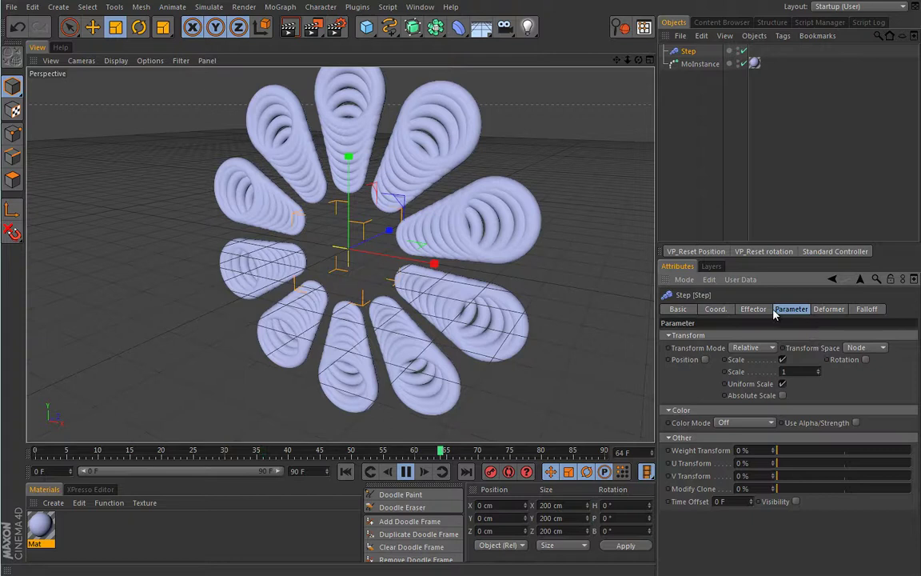
Reset the Step effector's spline curve to its linear shape.
{"action": "left_click", "coordinate": [762, 310]}
{"action": "right_click", "coordinate": [767, 400]}
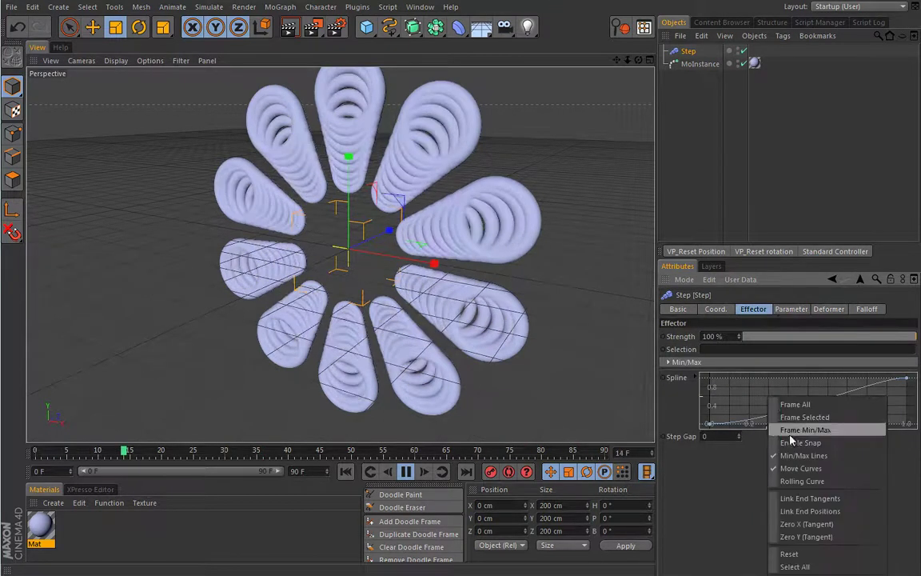
{"action": "left_click", "coordinate": [793, 553]}
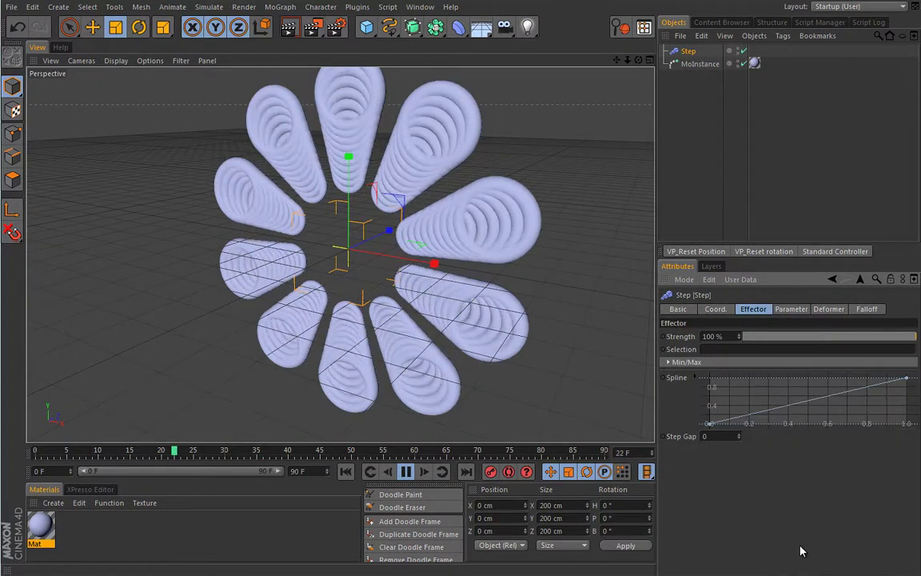
Stop the animation at frame 0 and show the layer's hidden objects in the object list again.
{"action": "left_click", "coordinate": [712, 267]}
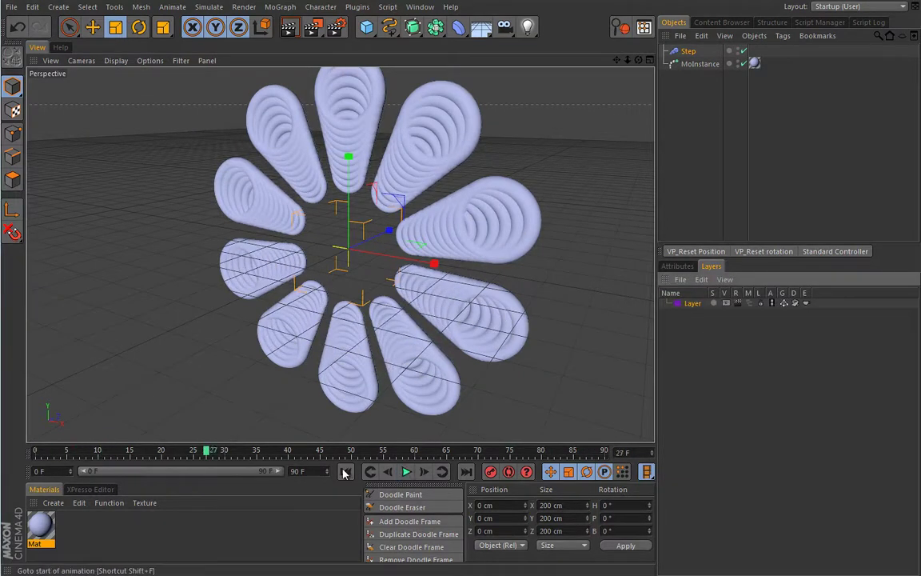
{"action": "key", "text": "F7"}
{"action": "key", "text": "shift+f"}
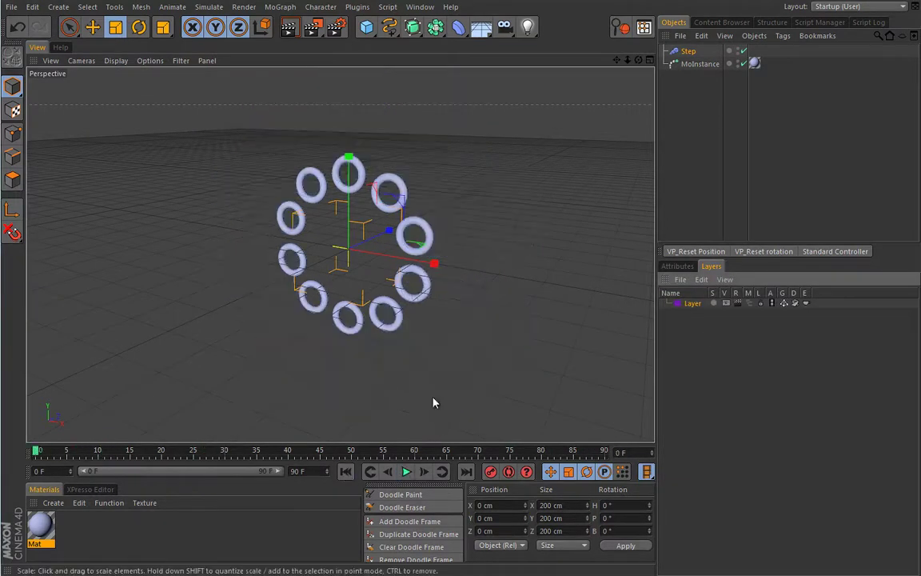
{"action": "left_click", "coordinate": [749, 304]}
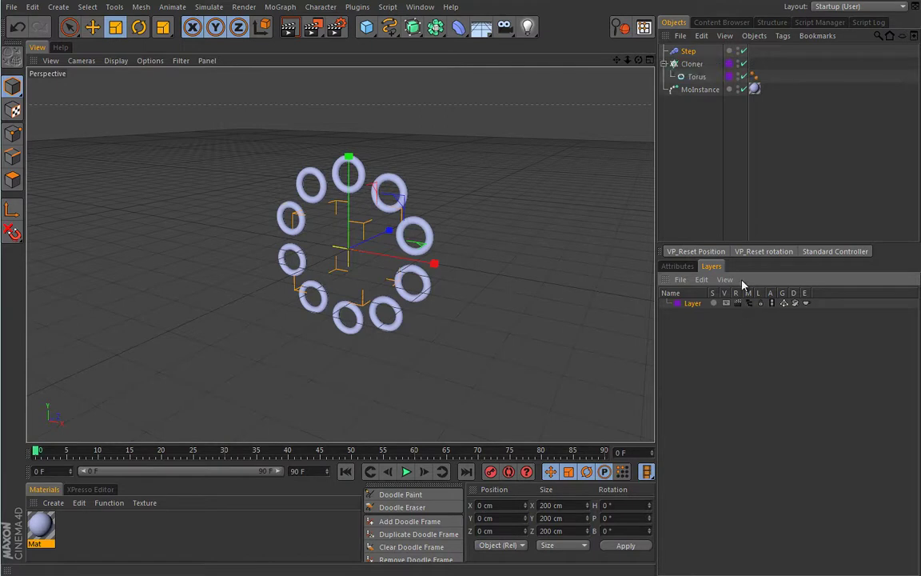
Clear the MoInstance's Object Reference.
{"action": "left_click", "coordinate": [699, 90]}
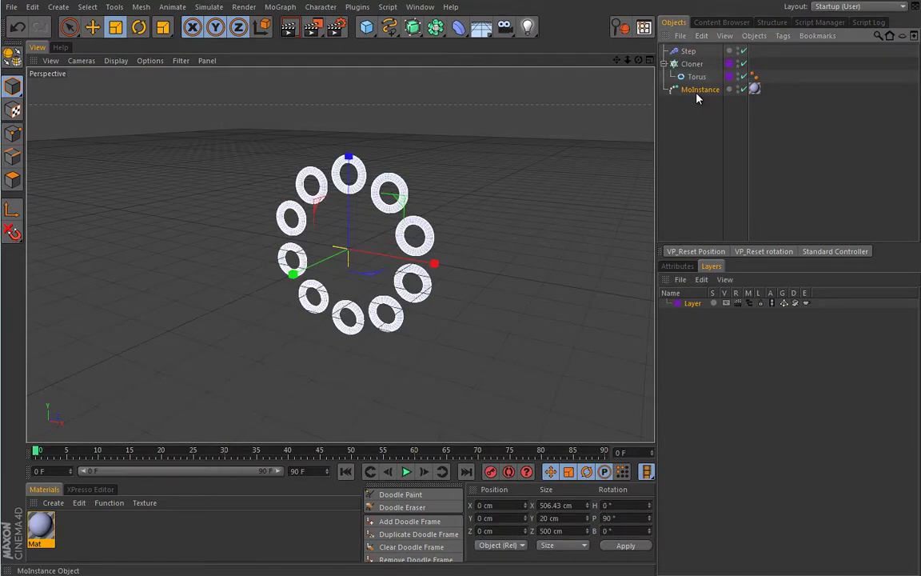
{"action": "left_click", "coordinate": [679, 266]}
{"action": "left_click", "coordinate": [908, 342]}
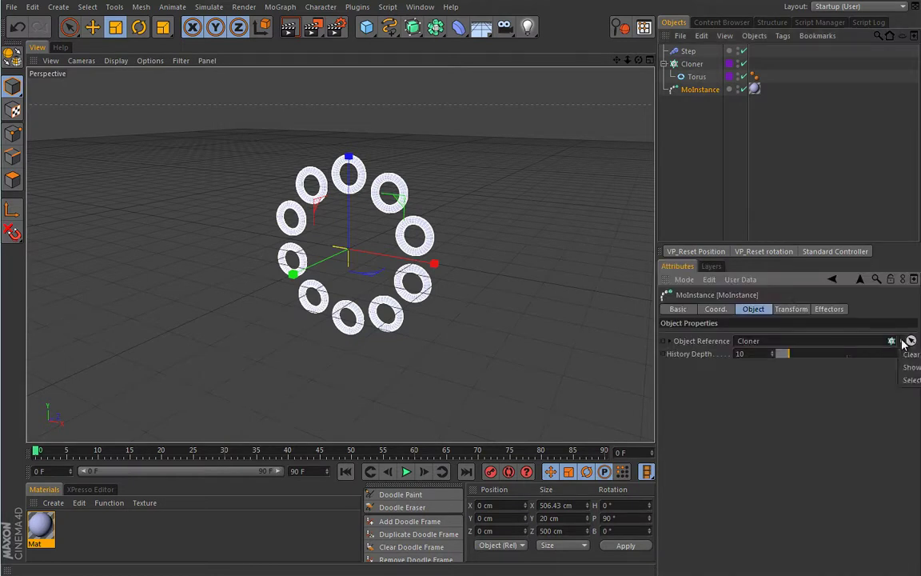
{"action": "left_click", "coordinate": [907, 356]}
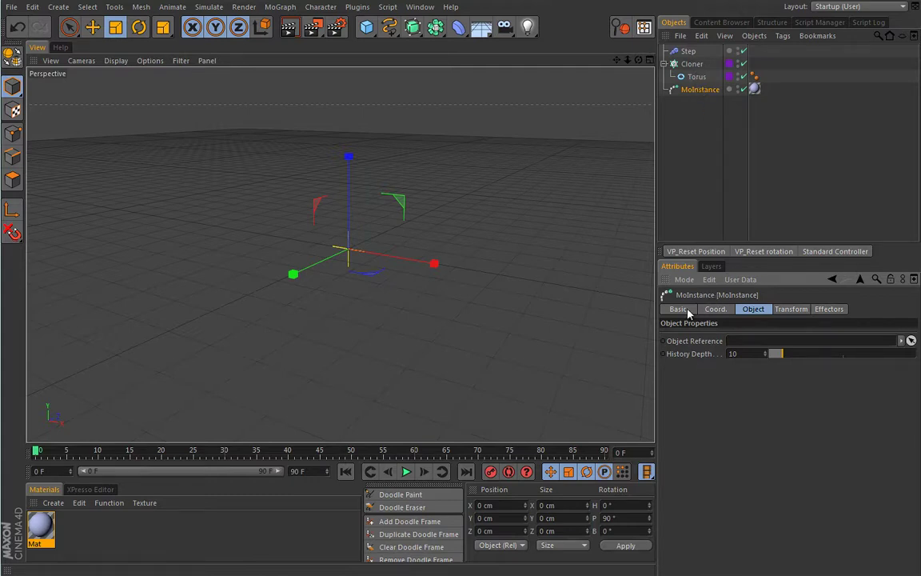
Show the layer in the viewport and scale the torus down uniformly to about 46.7 cm wide.
{"action": "left_click", "coordinate": [711, 266]}
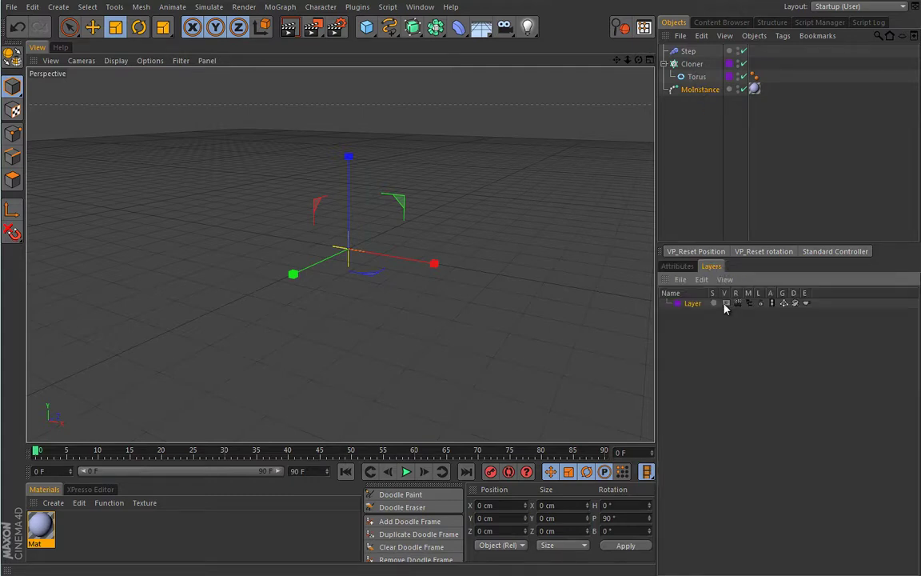
{"action": "left_click", "coordinate": [725, 303]}
{"action": "left_click", "coordinate": [692, 64]}
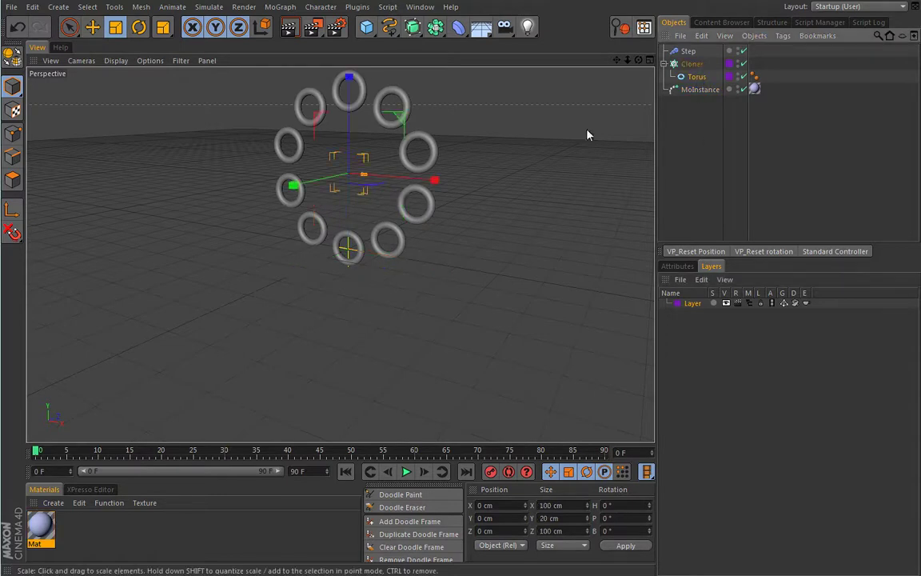
{"action": "left_click_drag", "start_coordinate": [453, 198], "coordinate": [342, 280]}
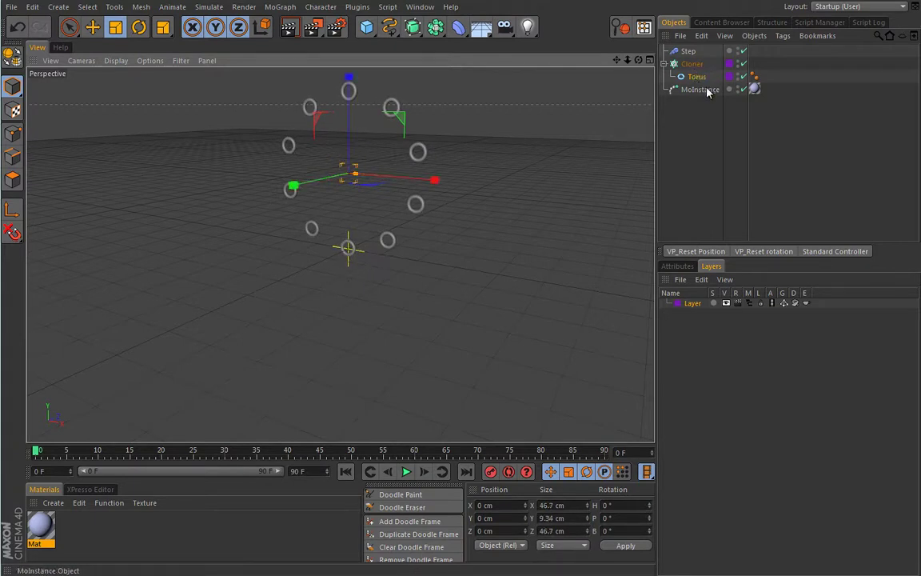
Assign the Cloner as the MoInstance's Object Reference and play and rewind the animation to refresh the instances.
{"action": "left_click", "coordinate": [707, 90]}
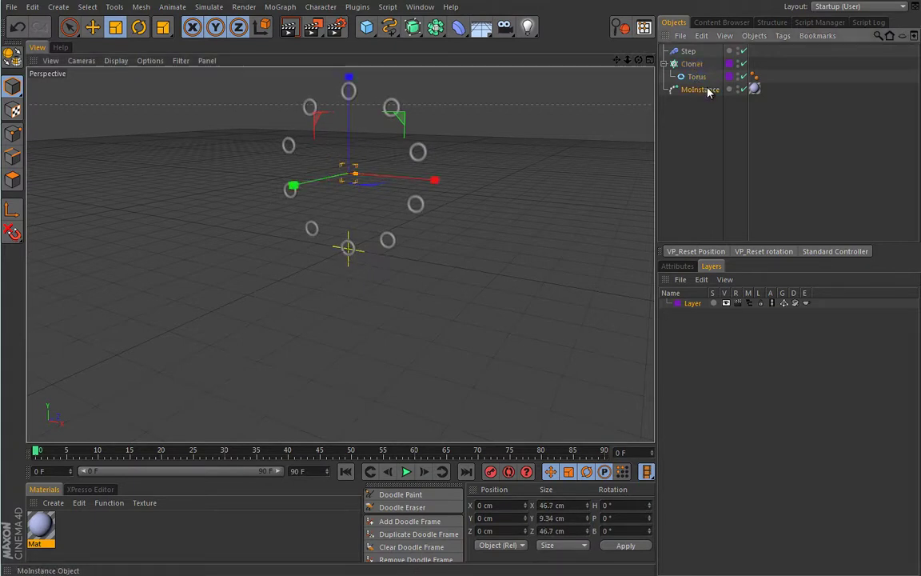
{"action": "left_click", "coordinate": [678, 266]}
{"action": "left_click_drag", "start_coordinate": [692, 64], "coordinate": [740, 344]}
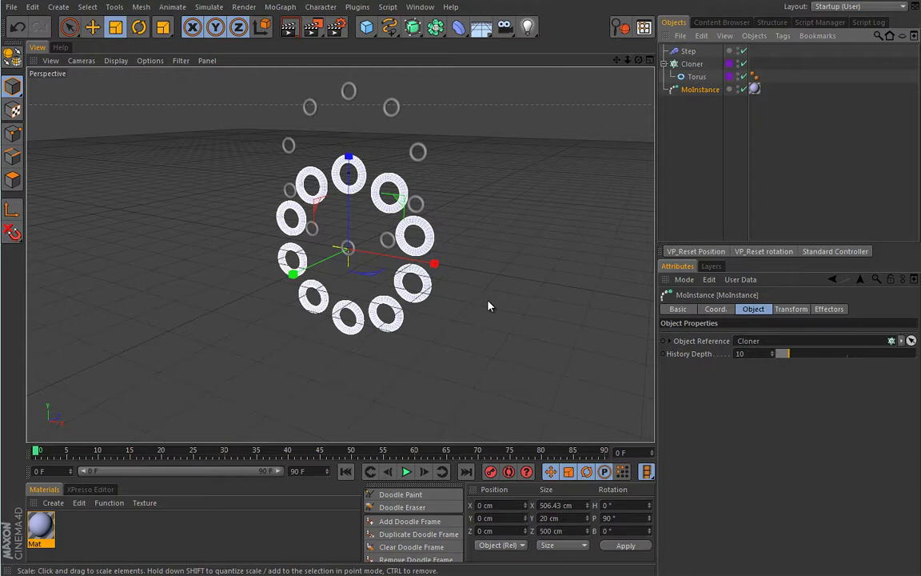
{"action": "left_click", "coordinate": [405, 471]}
{"action": "left_click", "coordinate": [346, 471]}
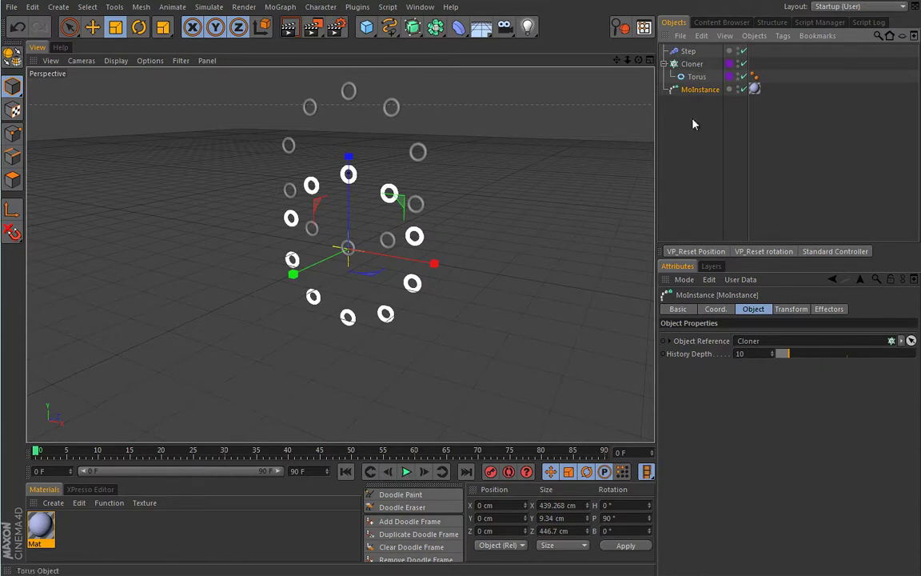
Hide the layer's objects from both the viewport and the object list.
{"action": "left_click", "coordinate": [713, 266]}
{"action": "left_click", "coordinate": [725, 303]}
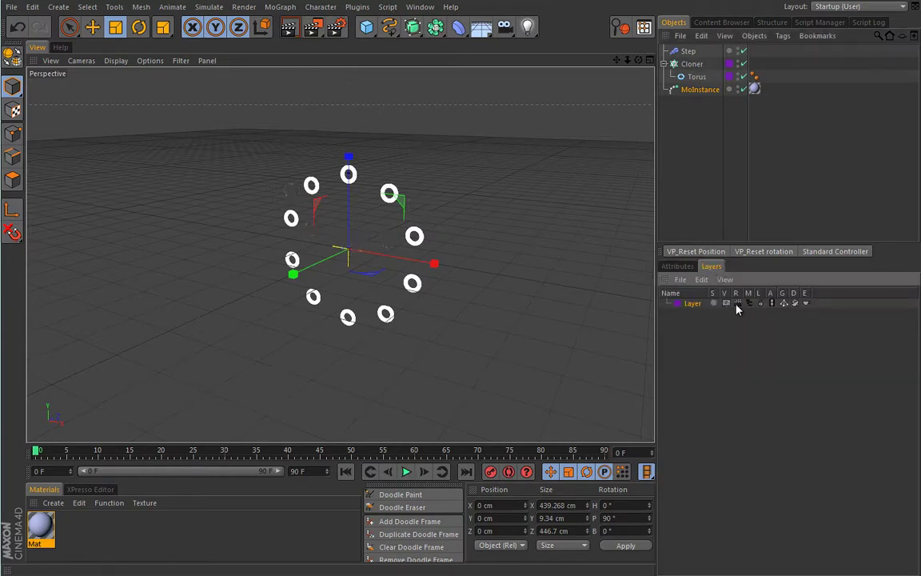
{"action": "left_click", "coordinate": [748, 303]}
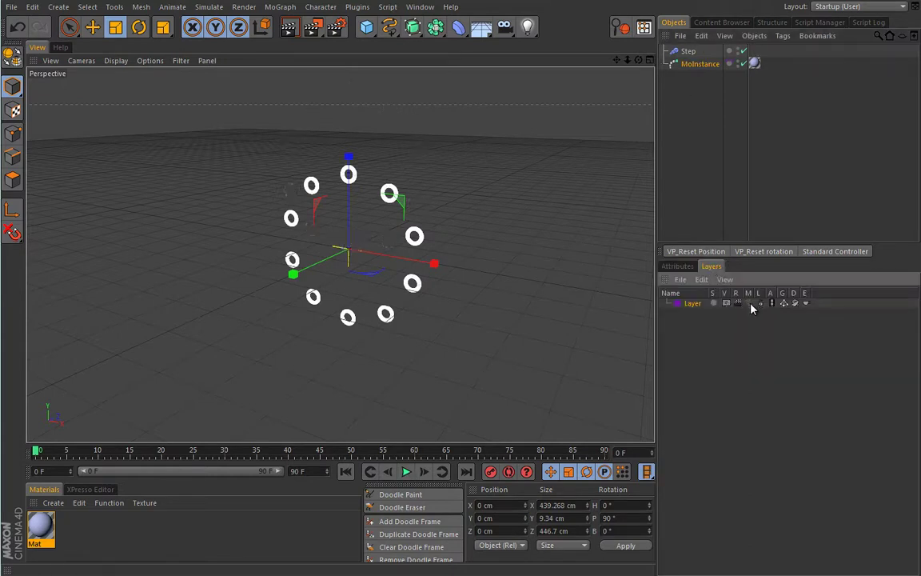
Play the animation and enable Rotation on the Step effector with a heading of 90°.
{"action": "left_click", "coordinate": [407, 471]}
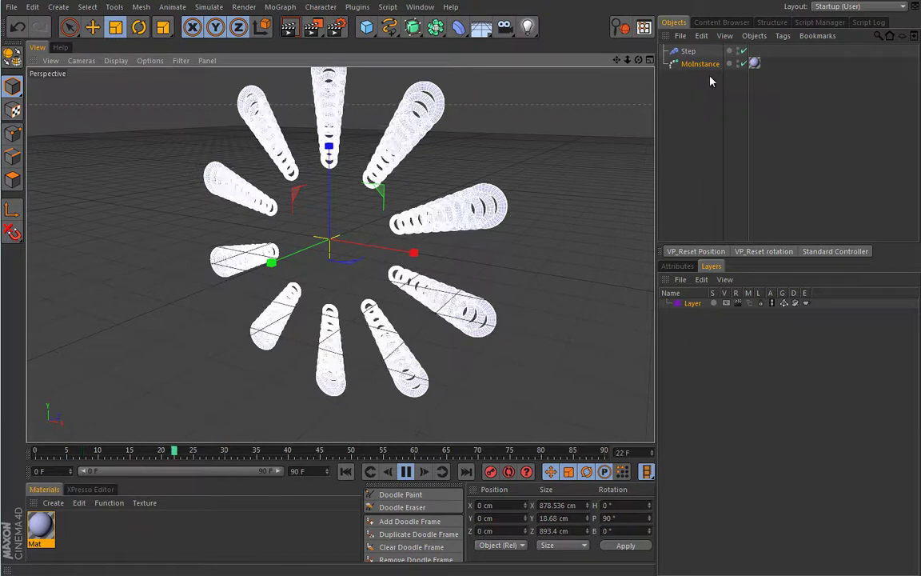
{"action": "left_click", "coordinate": [687, 51]}
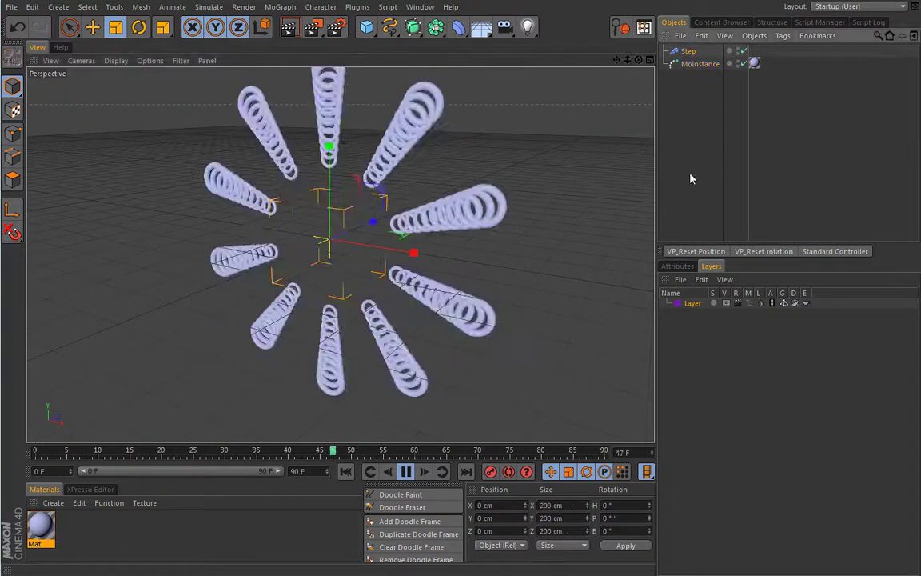
{"action": "left_click", "coordinate": [678, 267]}
{"action": "left_click", "coordinate": [794, 310]}
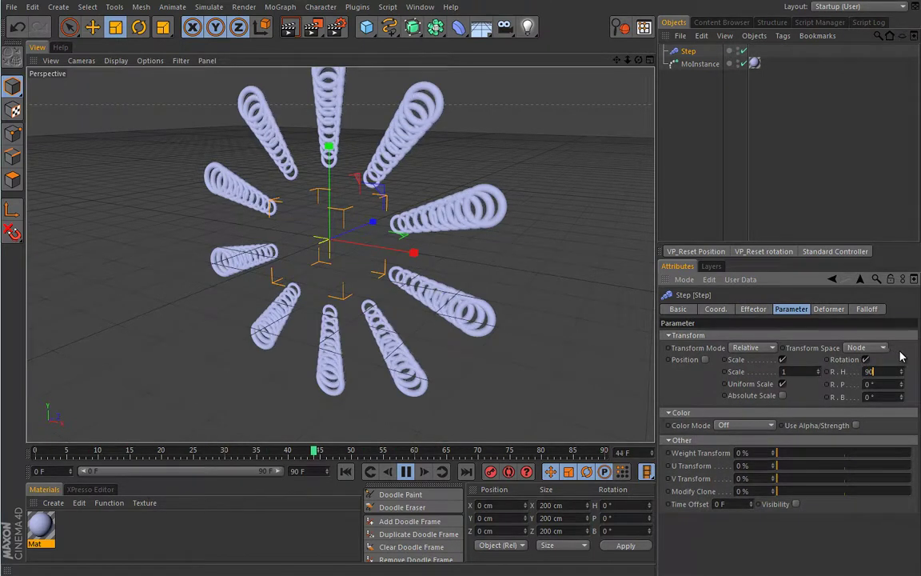
{"action": "type", "text": "90"}
{"action": "key", "text": "Return"}
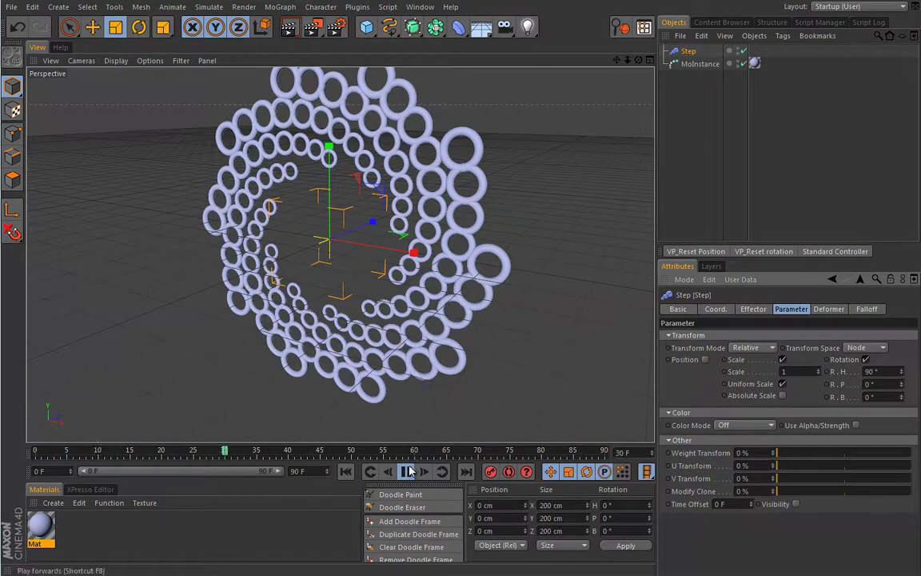
Stop playback and return the animation to frame 0.
{"action": "left_click", "coordinate": [408, 472]}
{"action": "left_click", "coordinate": [346, 471]}
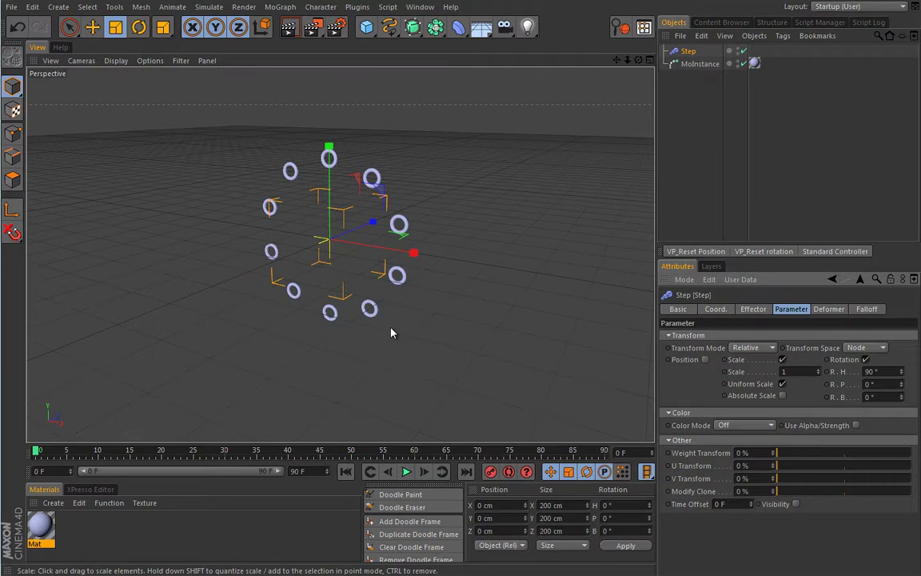
{"action": "left_click_drag", "start_coordinate": [425, 331], "coordinate": [403, 338], "text": "alt"}
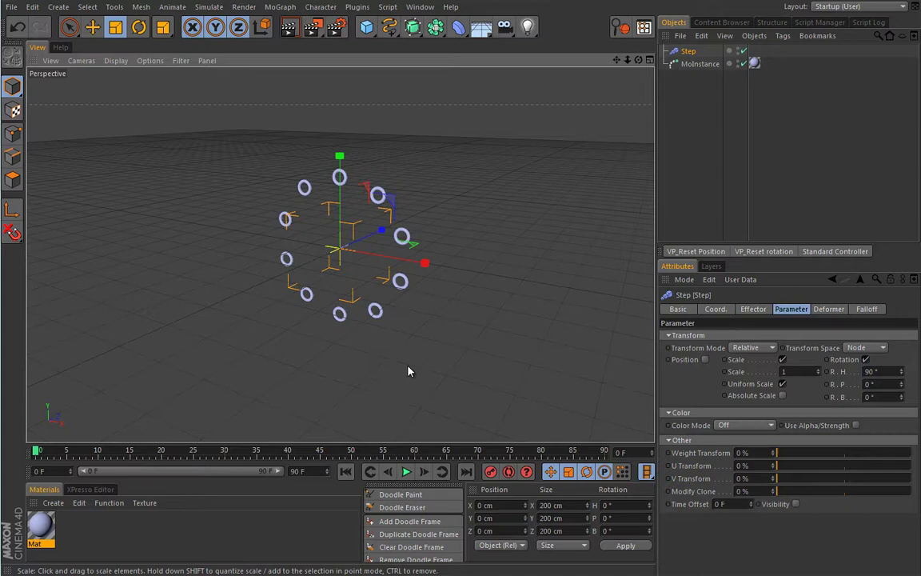
Add a Vibrate tag to the MoInstance and enable its Scale vibration.
{"action": "left_click", "coordinate": [699, 64]}
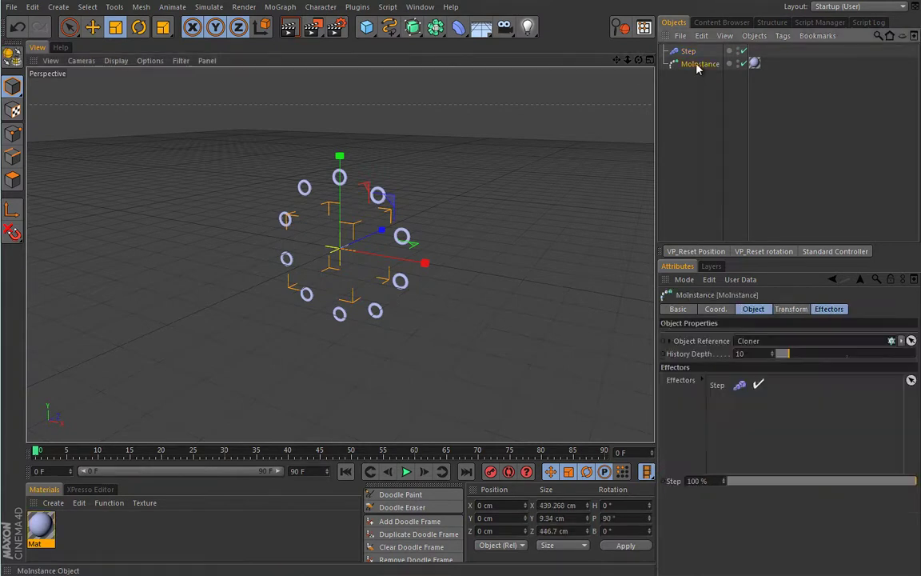
{"action": "left_click", "coordinate": [783, 36]}
{"action": "mouse_move", "coordinate": [815, 54]}
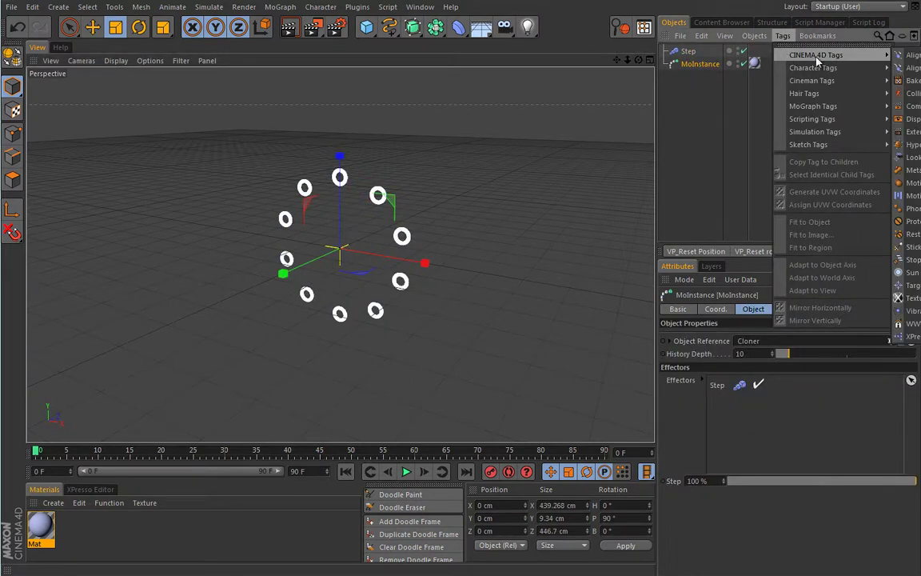
{"action": "left_click", "coordinate": [906, 312]}
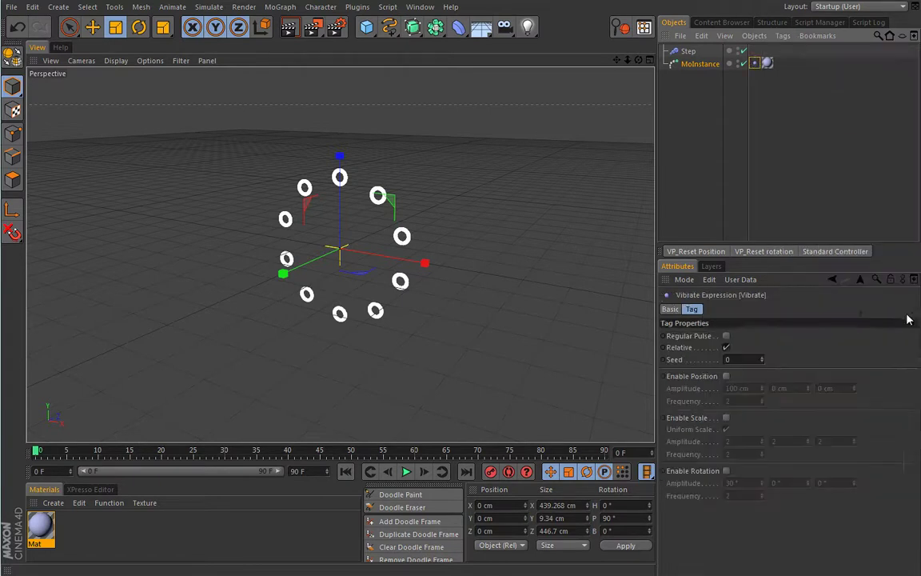
{"action": "left_click", "coordinate": [726, 419]}
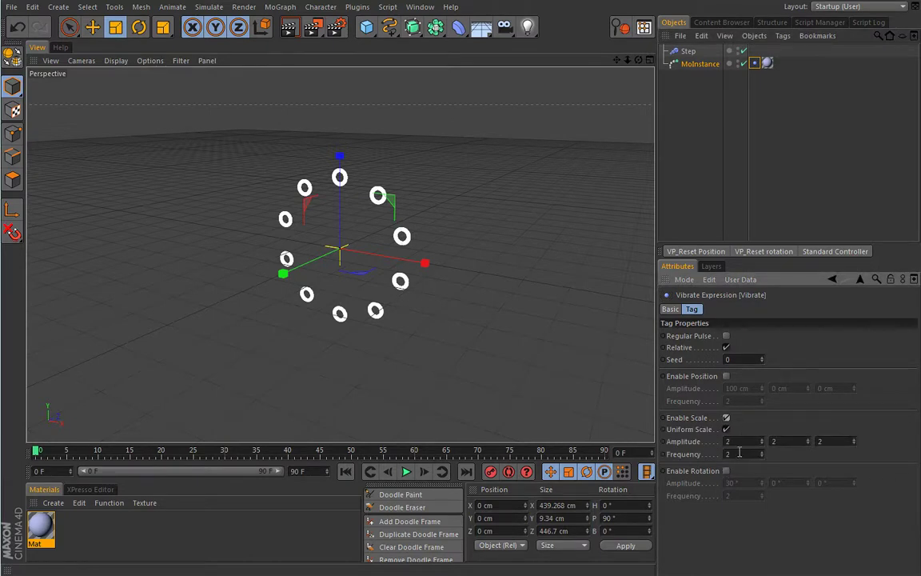
With the animation playing, set the Vibrate tag's scale frequency to 1, enable Regular Pulse and turn off Relative.
{"action": "key", "text": "F8"}
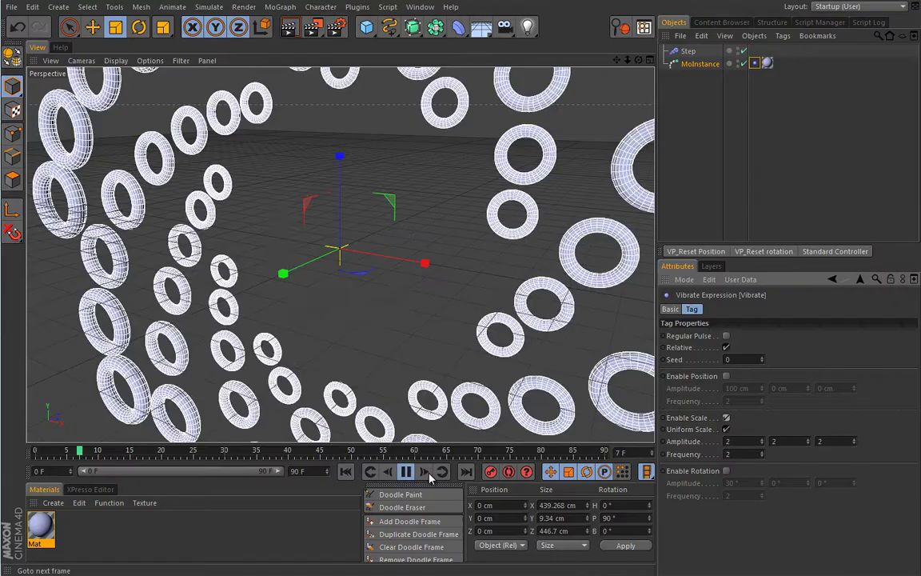
{"action": "left_click", "coordinate": [762, 455]}
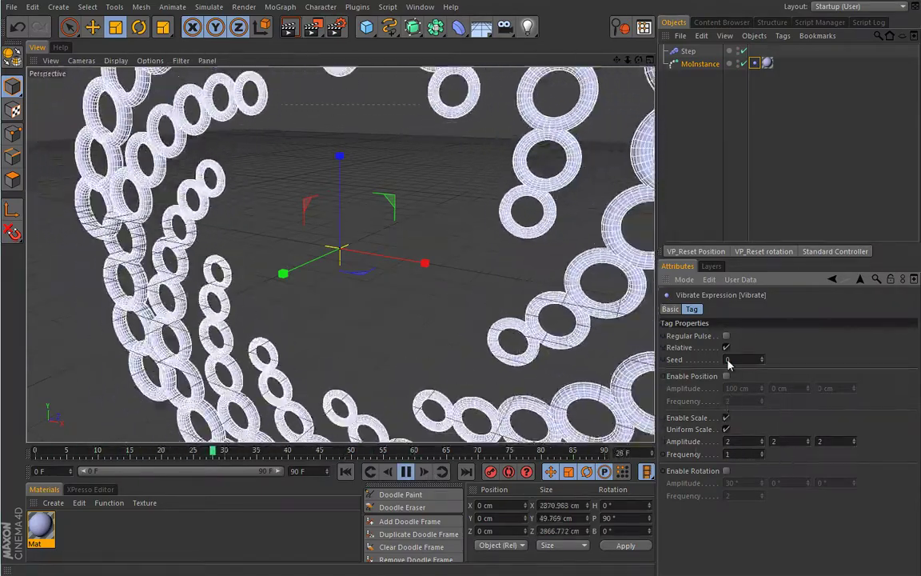
{"action": "left_click", "coordinate": [727, 336]}
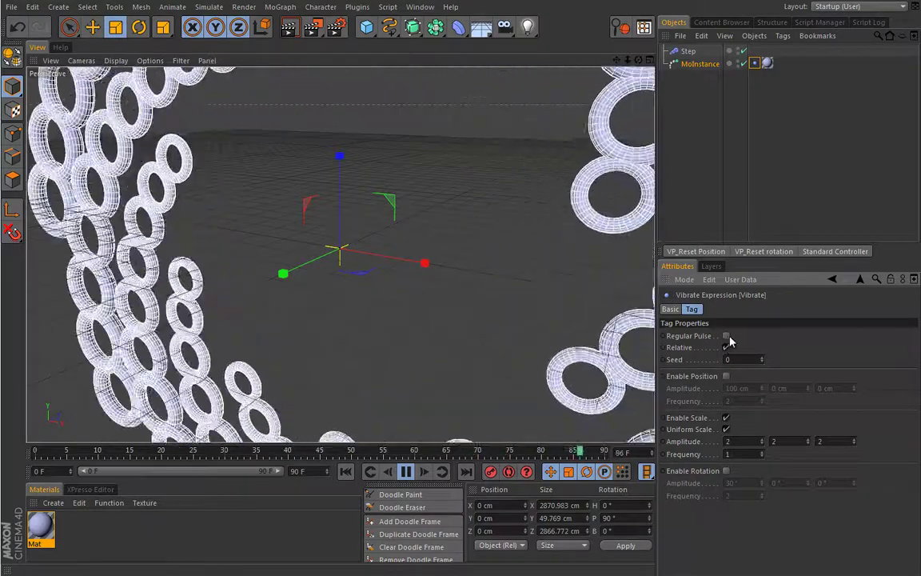
{"action": "left_click", "coordinate": [727, 347]}
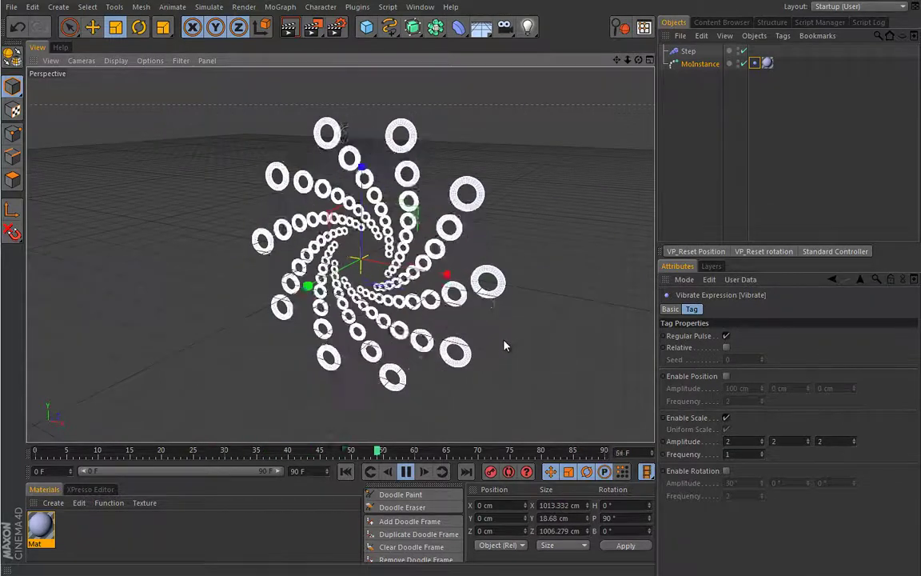
{"action": "left_click", "coordinate": [698, 127]}
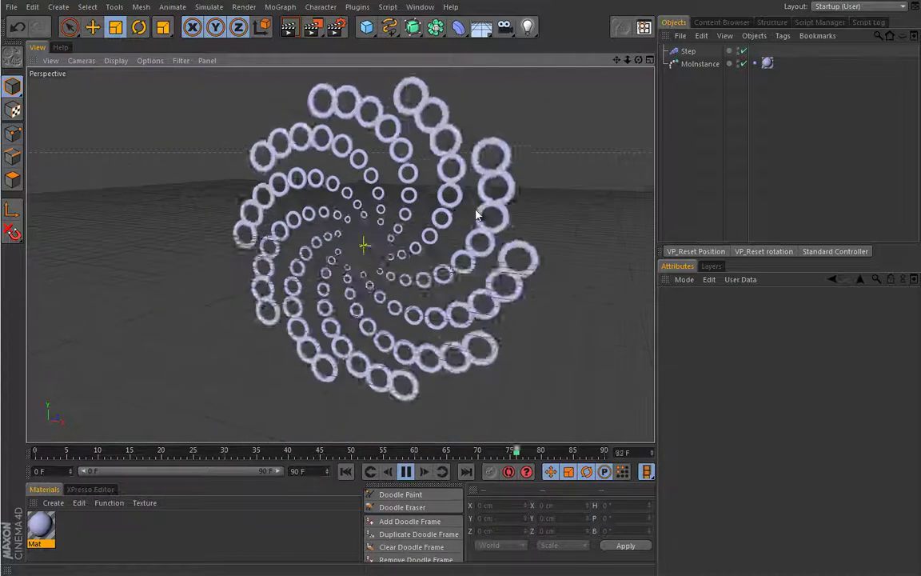
Reshape the Step effector's spline into a single-period sine wave.
{"action": "left_click", "coordinate": [686, 52]}
{"action": "left_click", "coordinate": [753, 308]}
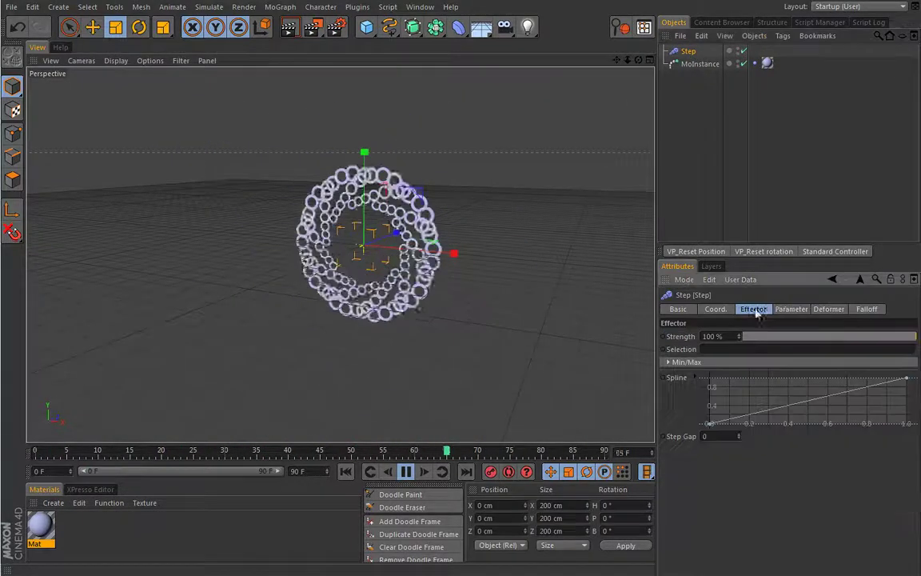
{"action": "right_click", "coordinate": [848, 401]}
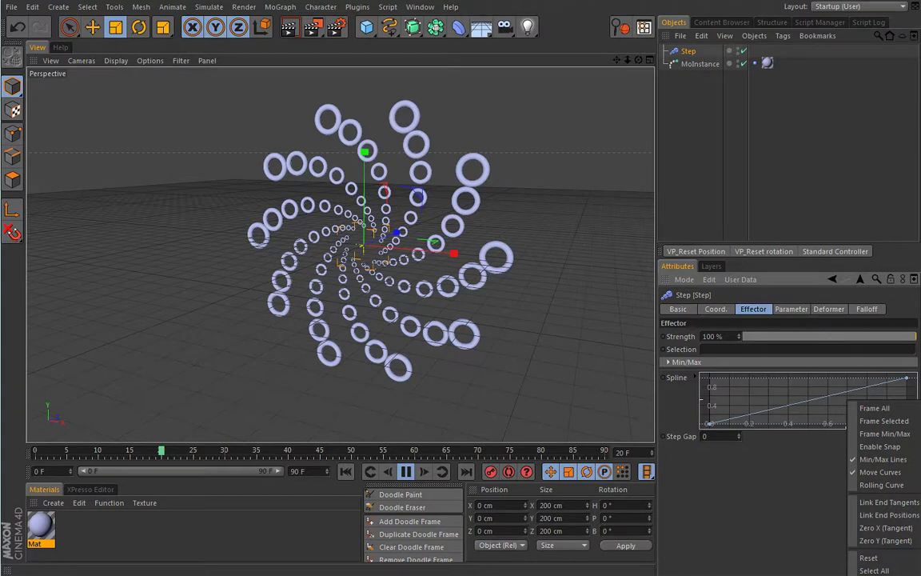
{"action": "left_click", "coordinate": [879, 573]}
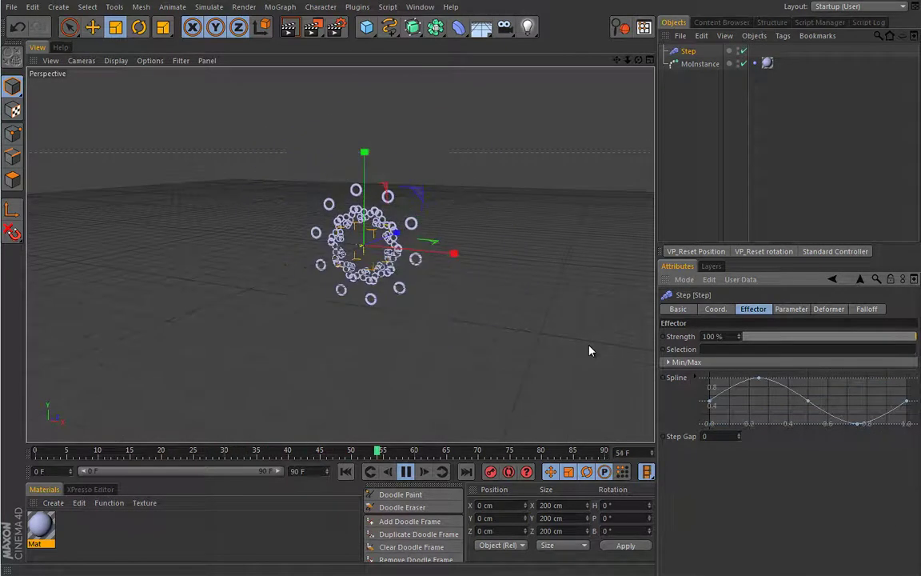
Change the Step effector's spline to a curve that starts flat and rises steeply, and review the animation.
{"action": "right_click", "coordinate": [880, 402]}
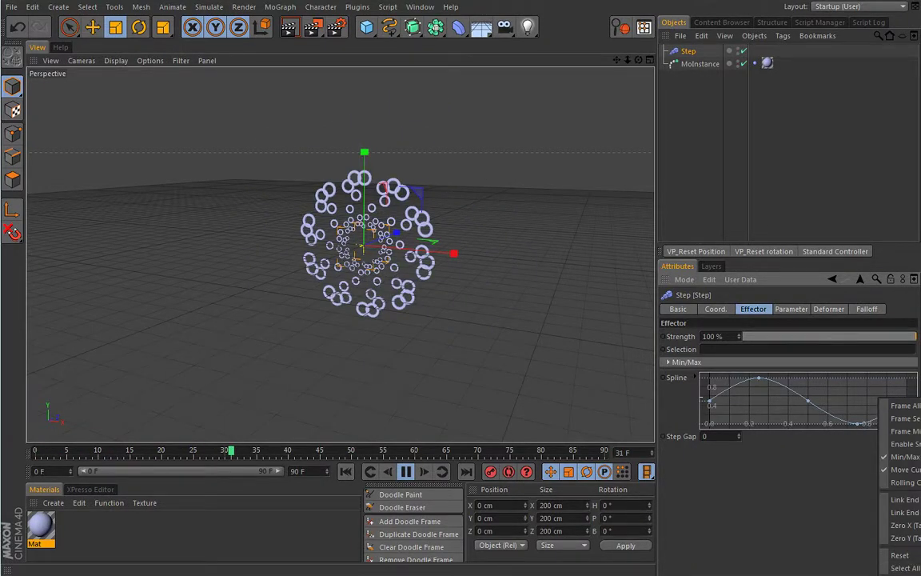
{"action": "left_click", "coordinate": [888, 572]}
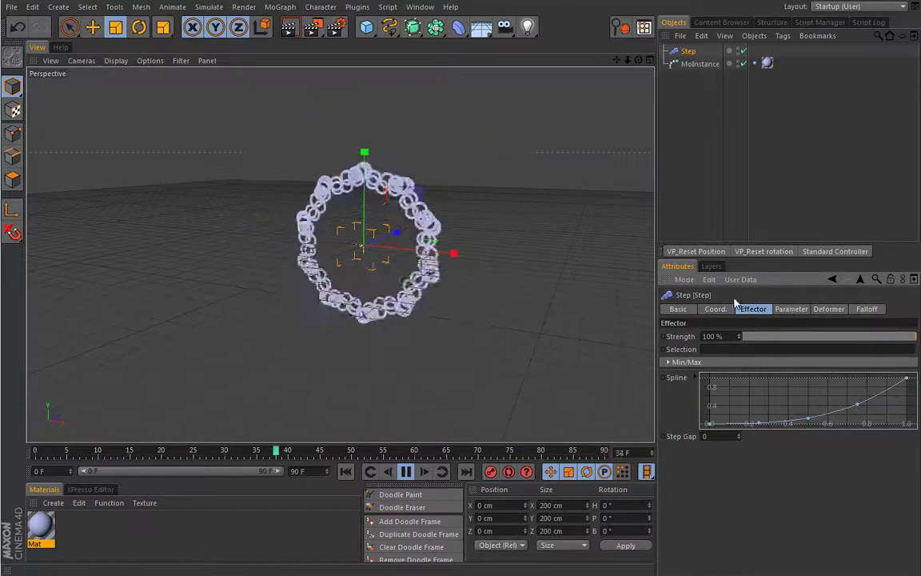
{"action": "left_click", "coordinate": [800, 311]}
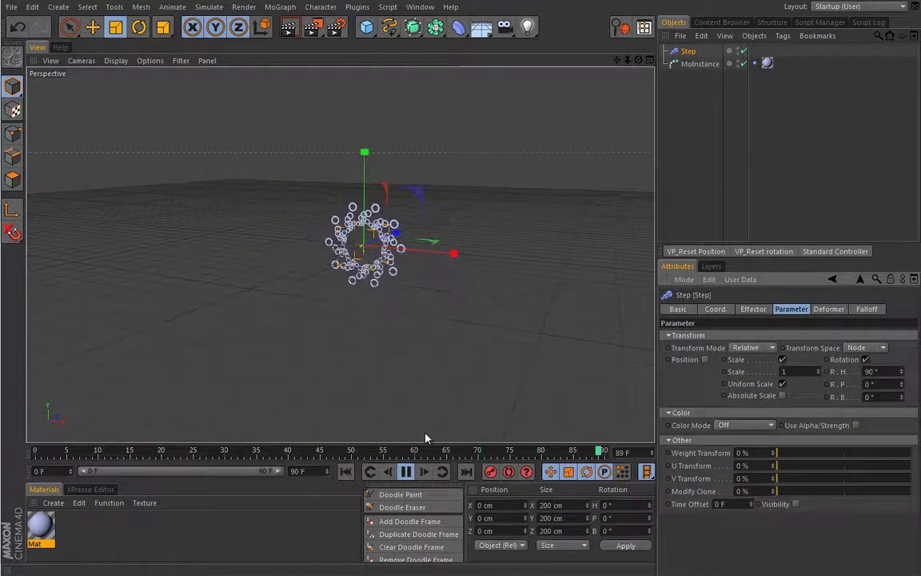
{"action": "left_click", "coordinate": [406, 472]}
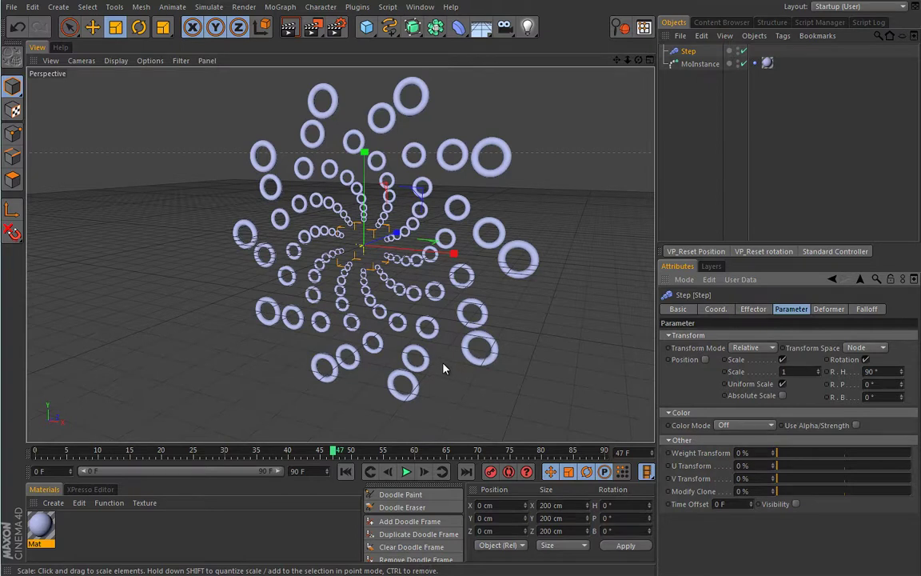
{"action": "left_click", "coordinate": [406, 471]}
{"action": "left_click", "coordinate": [704, 160]}
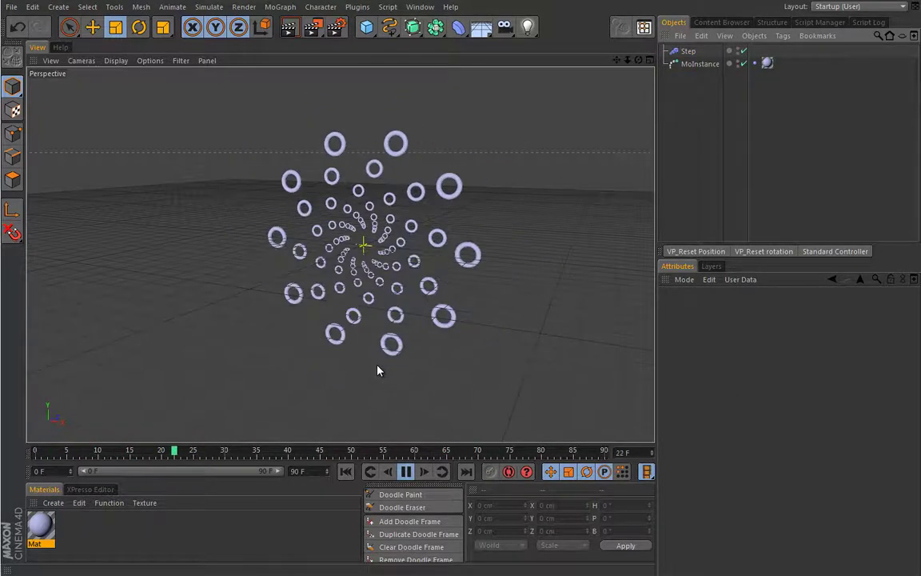
Return the animation to frame 0 and delete the Step effector and the MoInstance.
{"action": "key", "text": "shift+f"}
{"action": "left_click_drag", "start_coordinate": [706, 98], "coordinate": [672, 50]}
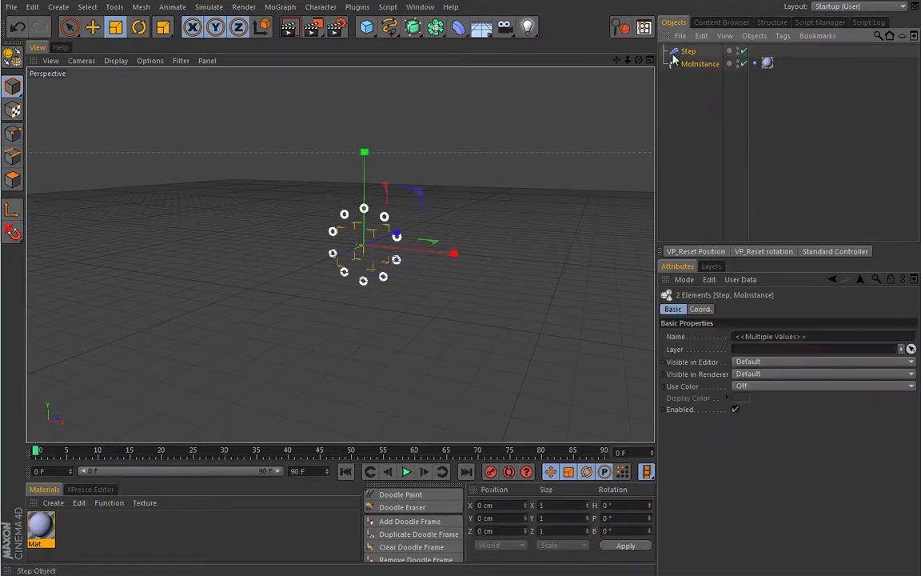
{"action": "key", "text": "Delete"}
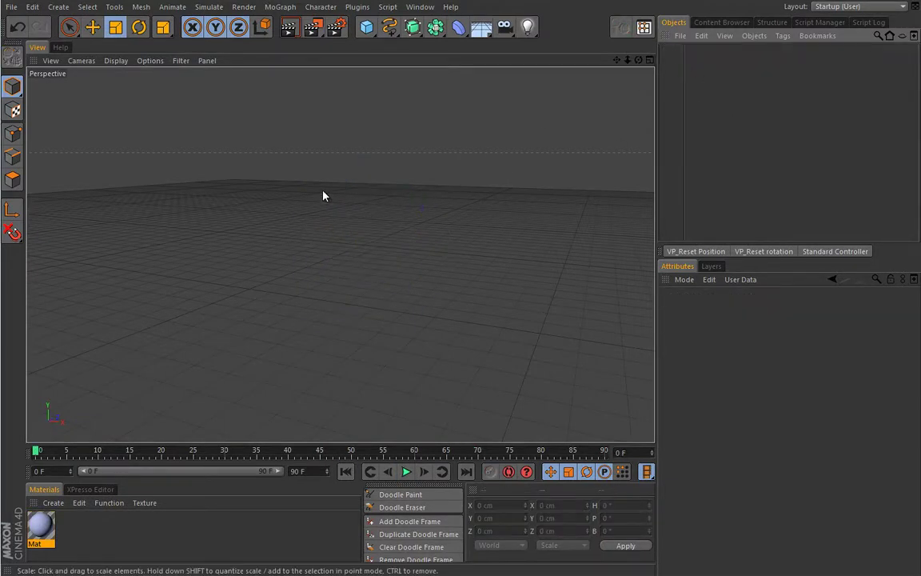
Add a MoText object to the empty scene.
{"action": "left_click", "coordinate": [286, 8]}
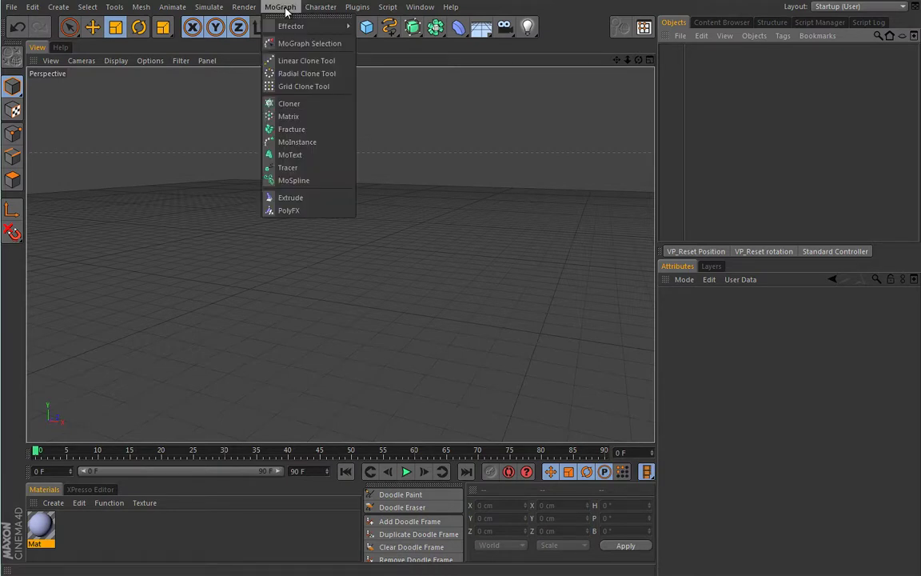
{"action": "left_click", "coordinate": [290, 156]}
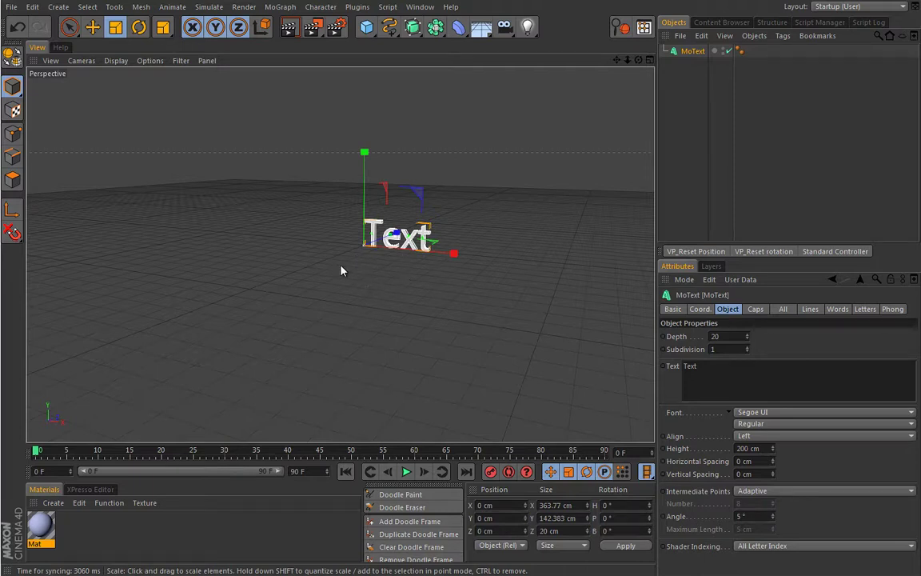
{"action": "left_click", "coordinate": [348, 270]}
{"action": "scroll", "coordinate": [383, 274], "scroll_direction": "up", "scroll_amount": 5}
{"action": "left_click_drag", "start_coordinate": [407, 271], "coordinate": [581, 95], "text": "alt"}
Change the MoText's text to "Mograph".
{"action": "left_click", "coordinate": [693, 51]}
{"action": "double_click", "coordinate": [689, 365]}
{"action": "type", "text": "M"}
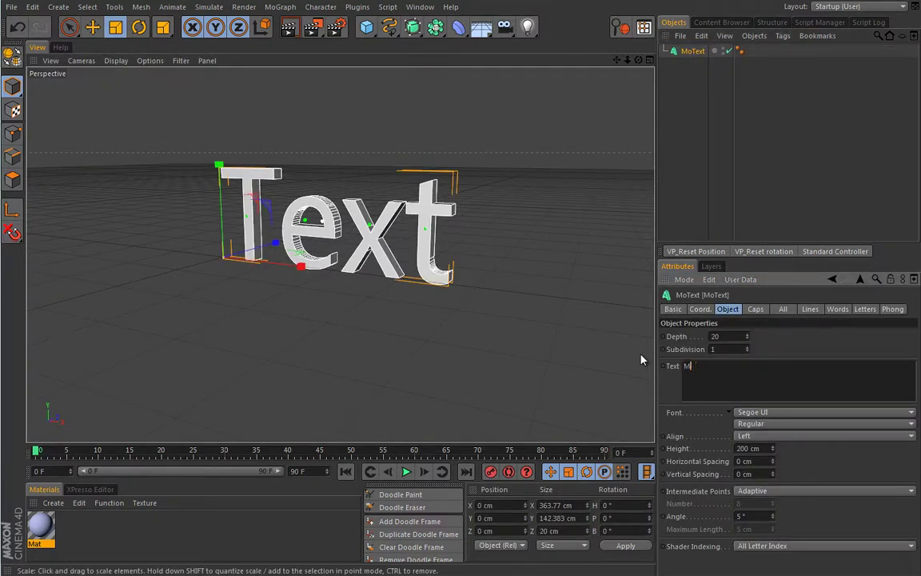
{"action": "type", "text": "ograph"}
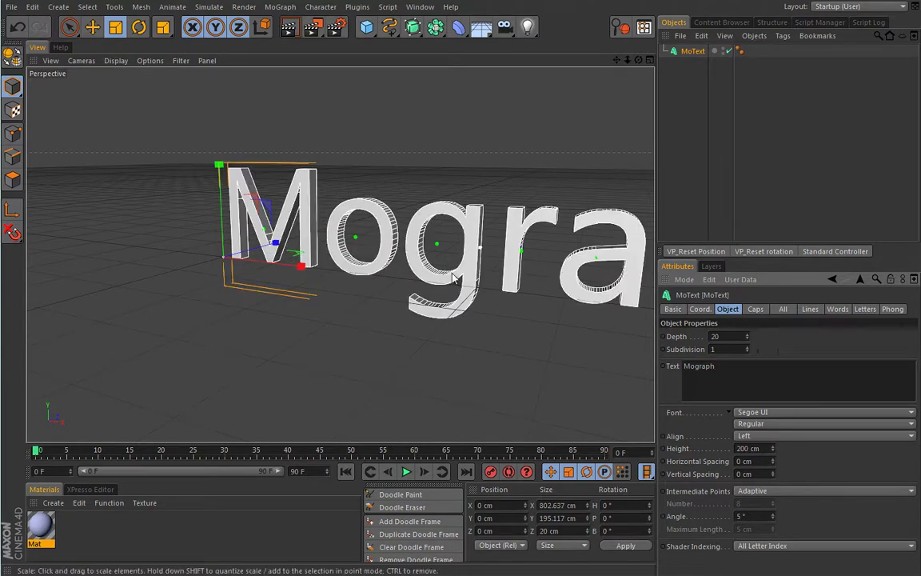
{"action": "scroll", "coordinate": [413, 272], "scroll_direction": "up", "scroll_amount": 5}
{"action": "scroll", "coordinate": [414, 272], "scroll_direction": "up", "scroll_amount": 2}
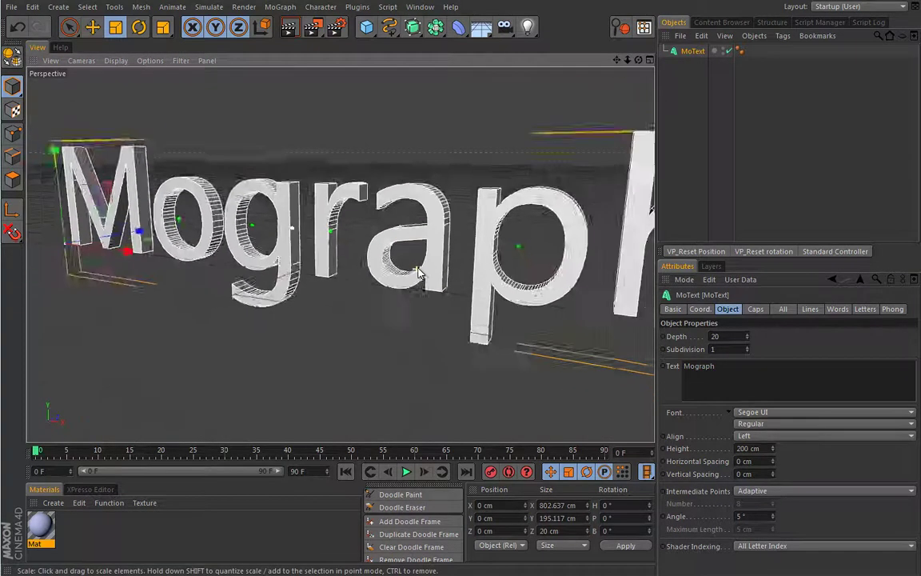
{"action": "scroll", "coordinate": [408, 287], "scroll_direction": "down", "scroll_amount": 5}
{"action": "scroll", "coordinate": [383, 288], "scroll_direction": "down", "scroll_amount": 1}
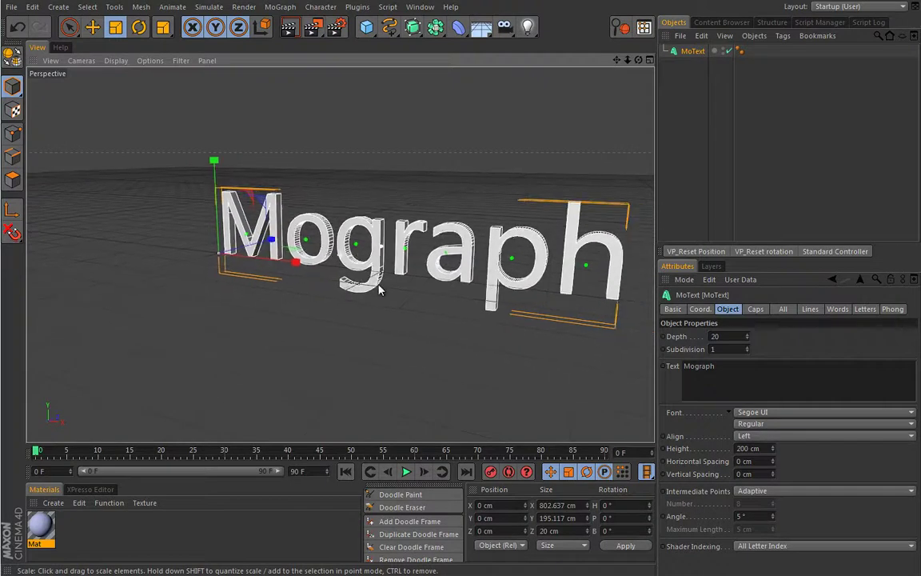
{"action": "scroll", "coordinate": [380, 290], "scroll_direction": "down", "scroll_amount": 1}
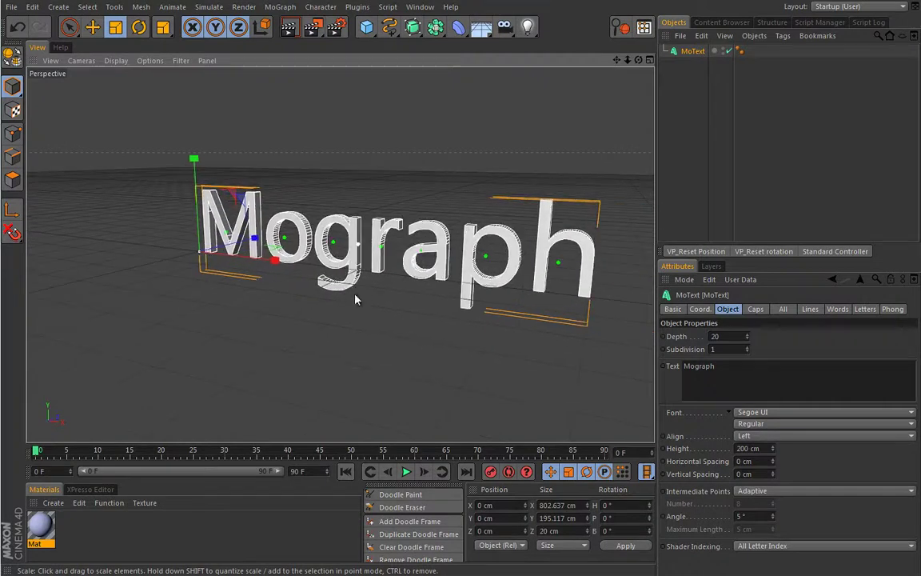
Set the MoText's alignment to Middle and frame the whole scene.
{"action": "key", "text": "e"}
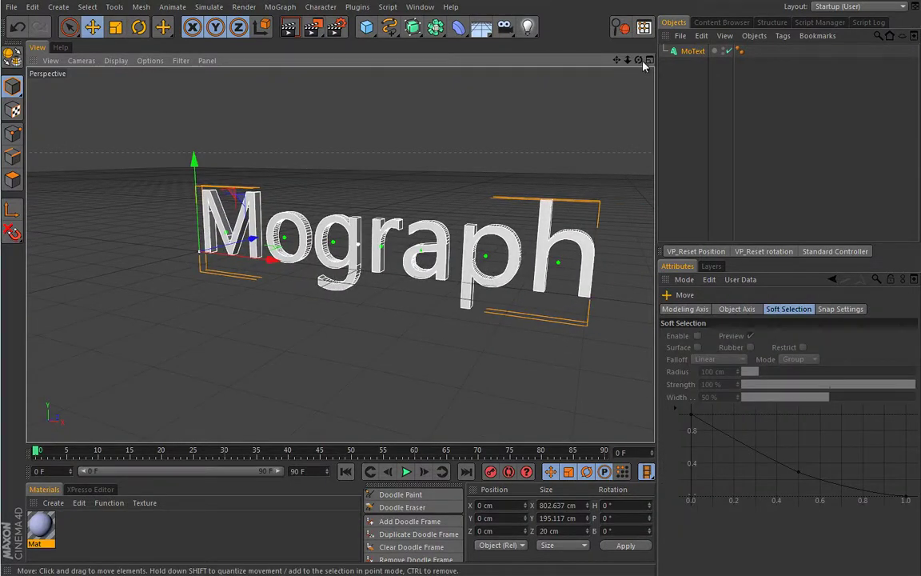
{"action": "left_click", "coordinate": [576, 264]}
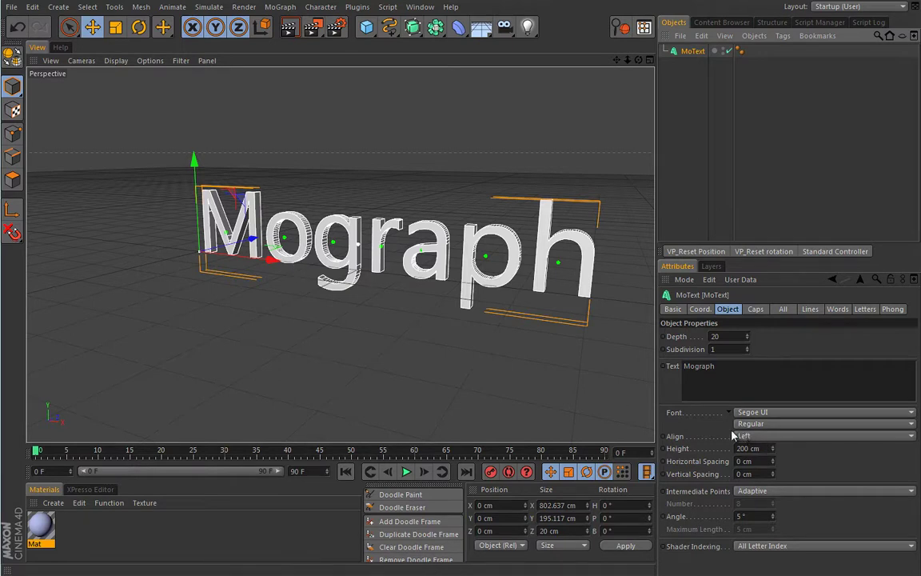
{"action": "left_click", "coordinate": [783, 436]}
{"action": "left_click", "coordinate": [791, 462]}
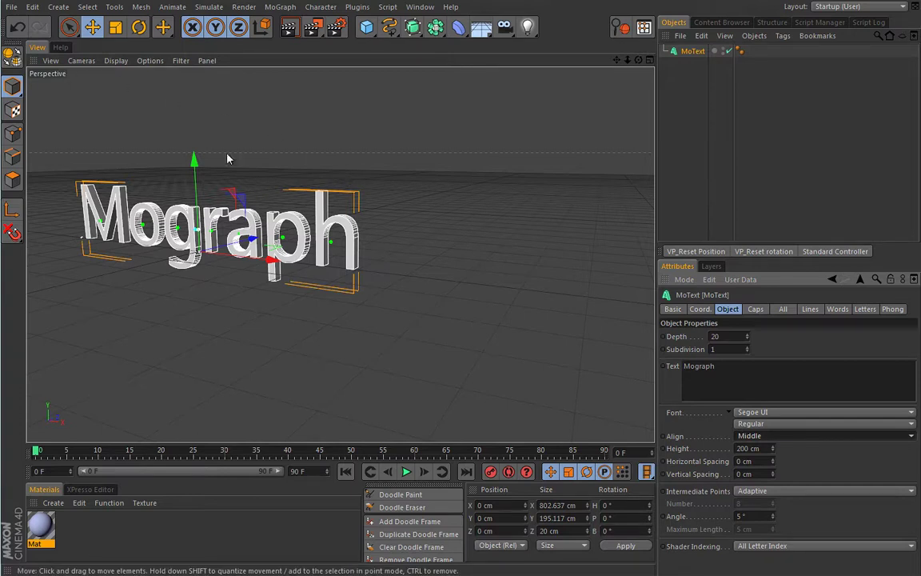
{"action": "left_click", "coordinate": [50, 60]}
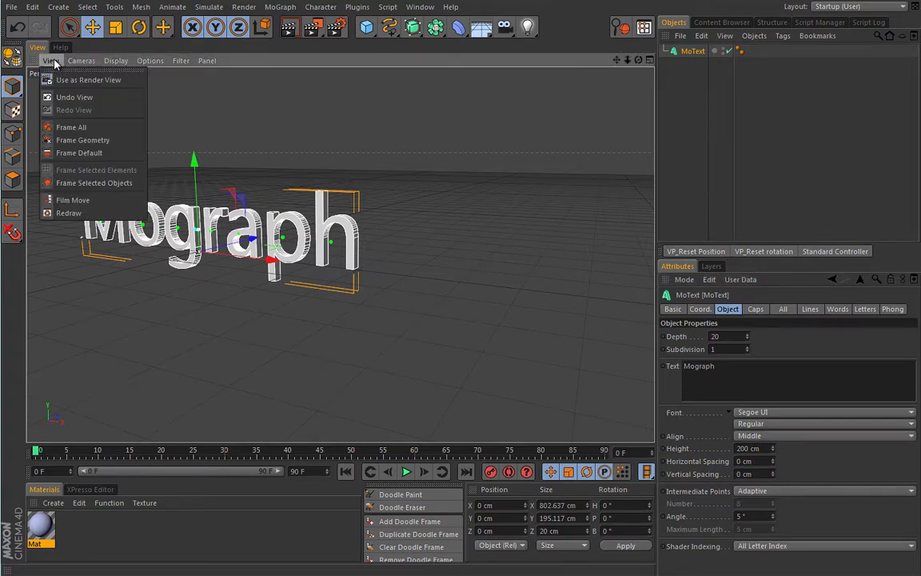
{"action": "left_click", "coordinate": [74, 128]}
{"action": "left_click_drag", "start_coordinate": [406, 295], "coordinate": [368, 280], "text": "alt"}
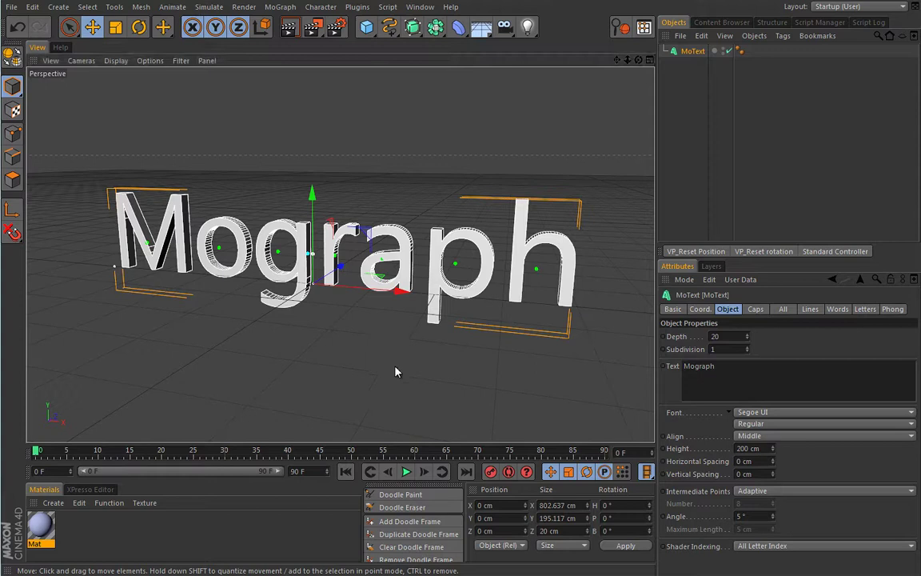
Review where effectors can be assigned to the MoText's whole text, lines, words and letters.
{"action": "left_click", "coordinate": [389, 27]}
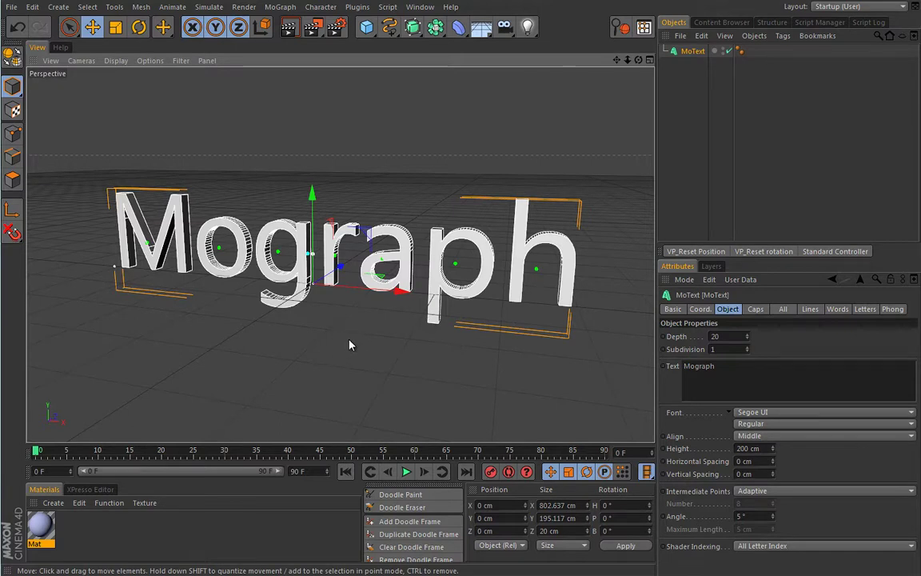
{"action": "left_click", "coordinate": [782, 311]}
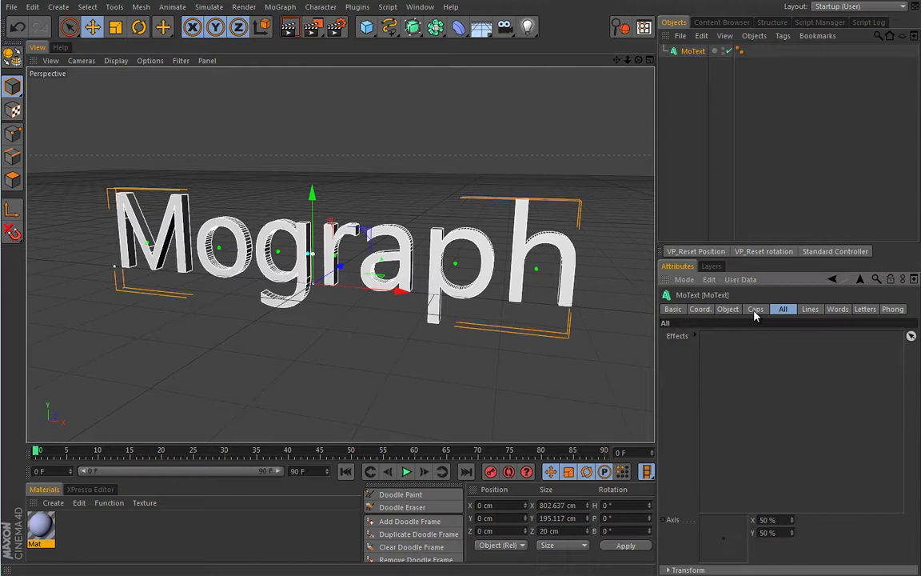
{"action": "left_click", "coordinate": [811, 311]}
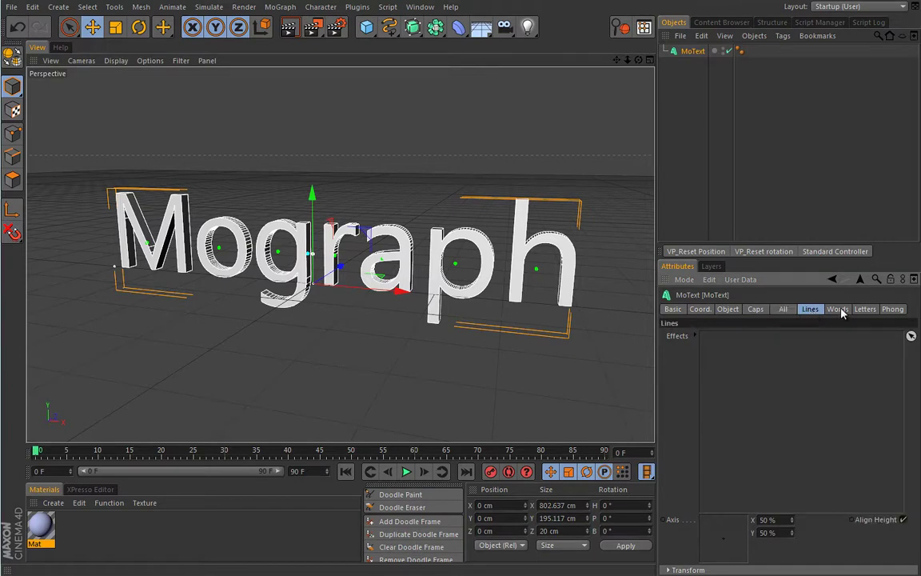
{"action": "left_click", "coordinate": [840, 311]}
{"action": "left_click", "coordinate": [865, 310]}
{"action": "left_click", "coordinate": [727, 308]}
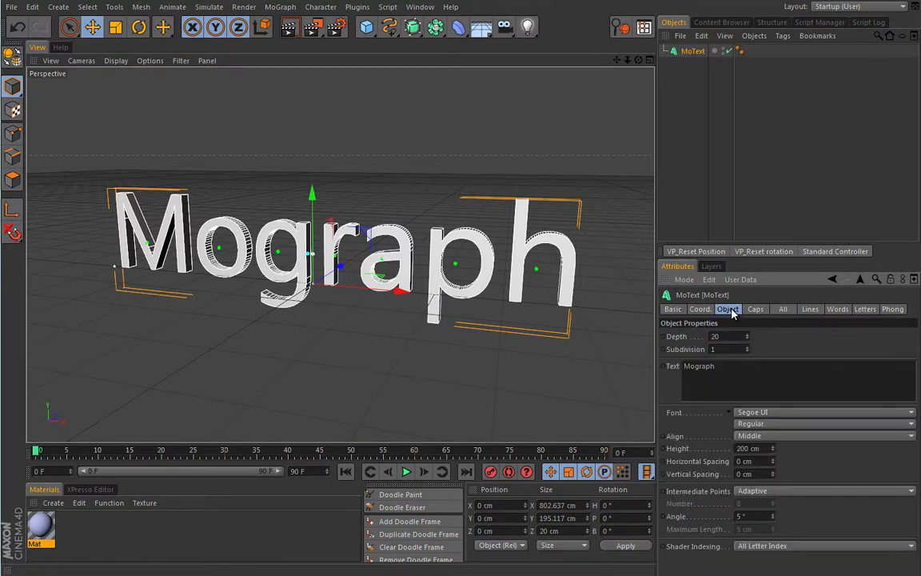
Recolour the Mat material light green (RGB 204, 255, 158) and apply it to the MoText.
{"action": "double_click", "coordinate": [40, 534]}
{"action": "left_click", "coordinate": [172, 58]}
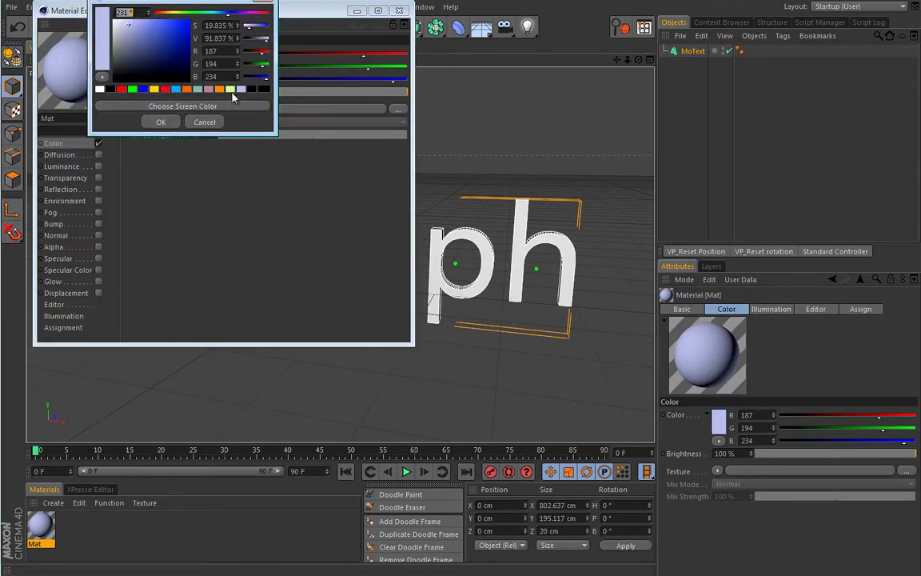
{"action": "left_click", "coordinate": [231, 89]}
{"action": "left_click", "coordinate": [160, 121]}
{"action": "left_click", "coordinate": [399, 10]}
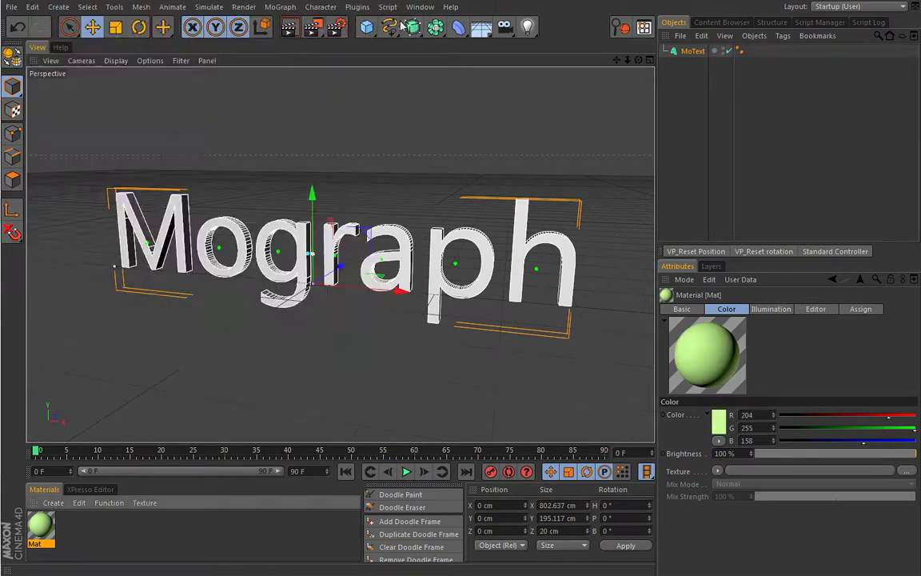
{"action": "left_click_drag", "start_coordinate": [40, 534], "coordinate": [335, 244]}
Change the font of the "Mograph" MoText to Showcard Gothic.
{"action": "left_click", "coordinate": [692, 50]}
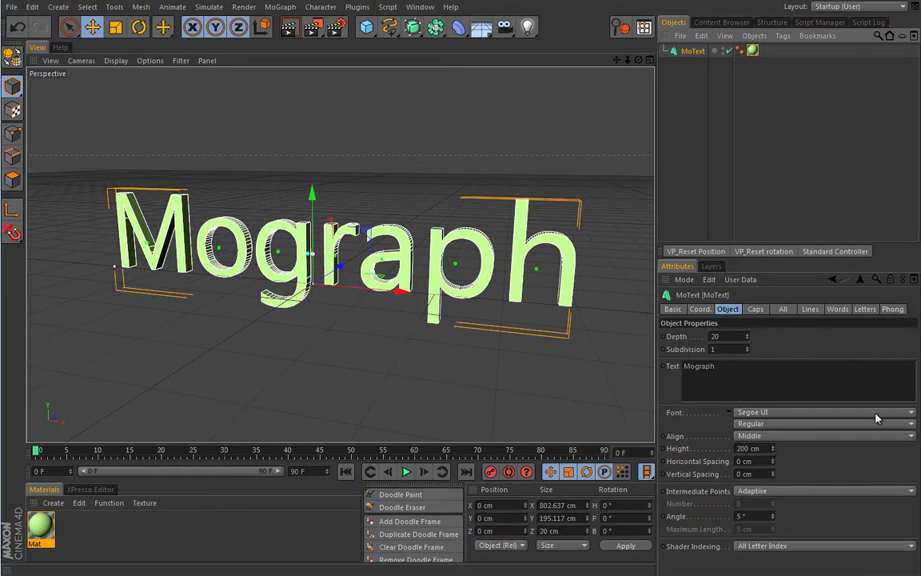
{"action": "left_click", "coordinate": [910, 413]}
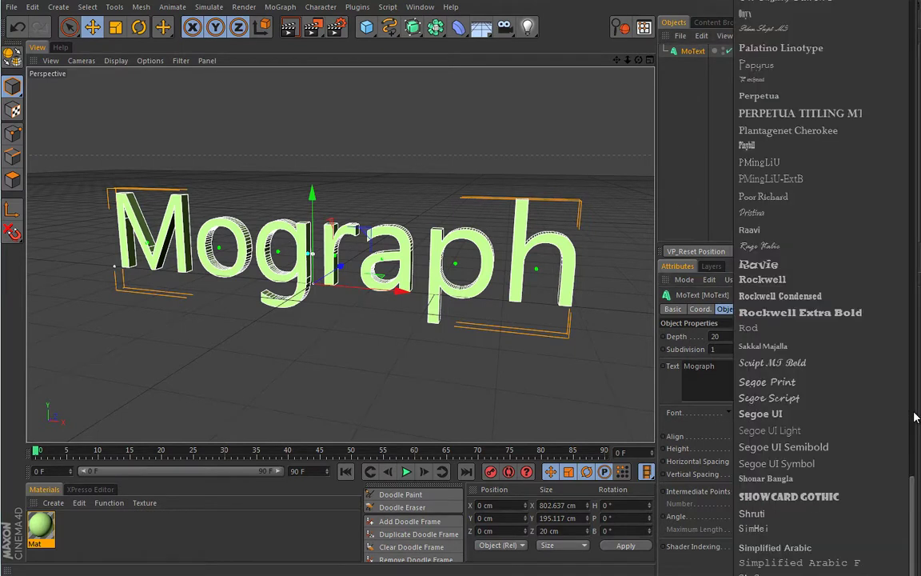
{"action": "left_click", "coordinate": [854, 497]}
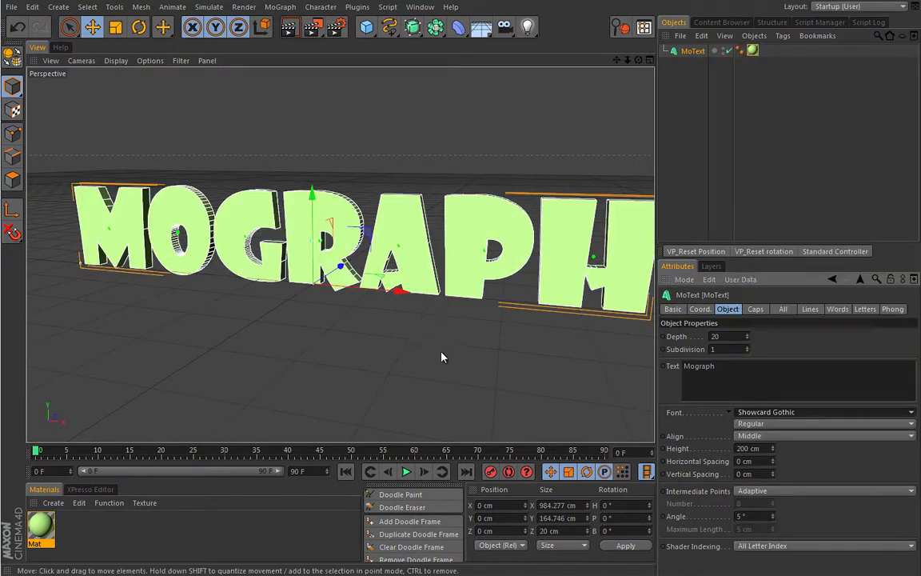
{"action": "left_click_drag", "start_coordinate": [438, 340], "coordinate": [401, 336], "text": "alt"}
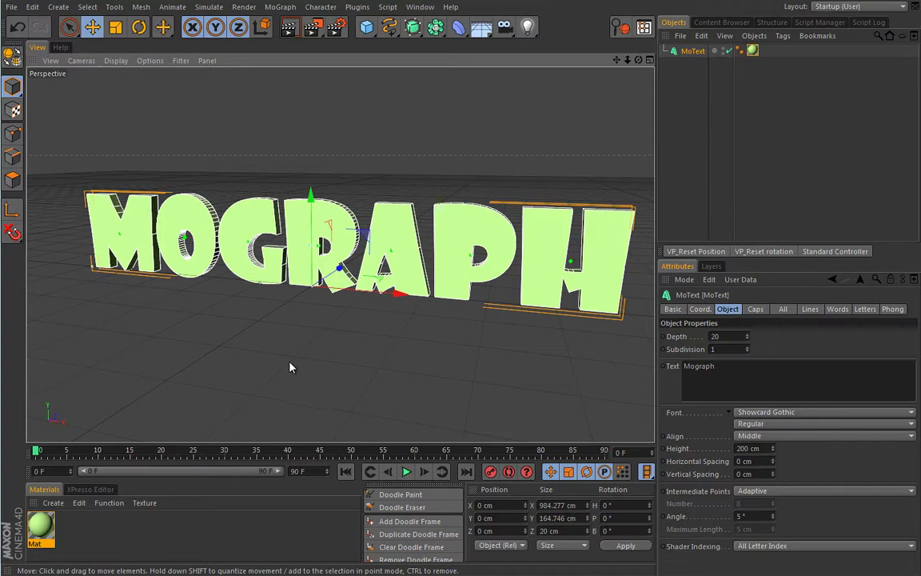
Add a Plain effector to the MoText and check that it is assigned to the letters.
{"action": "left_click", "coordinate": [280, 6]}
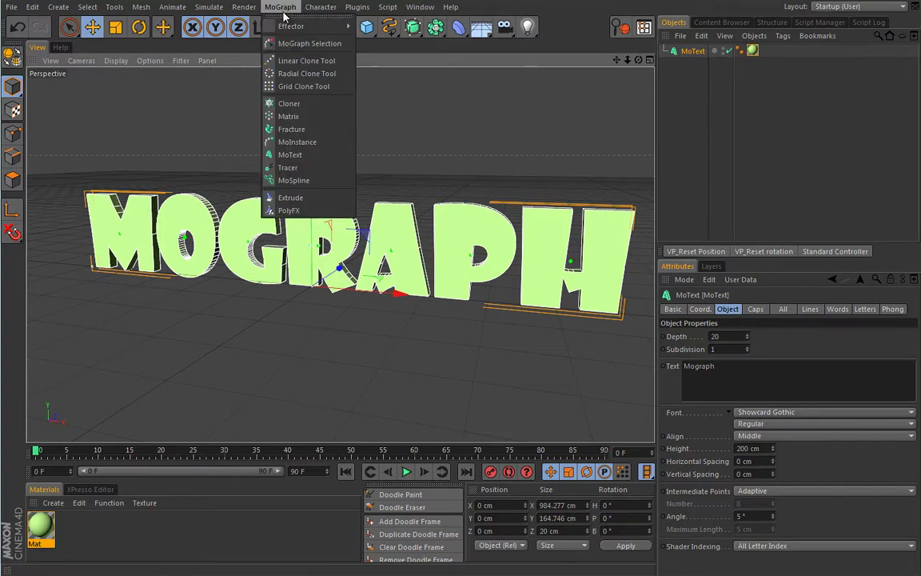
{"action": "mouse_move", "coordinate": [285, 30]}
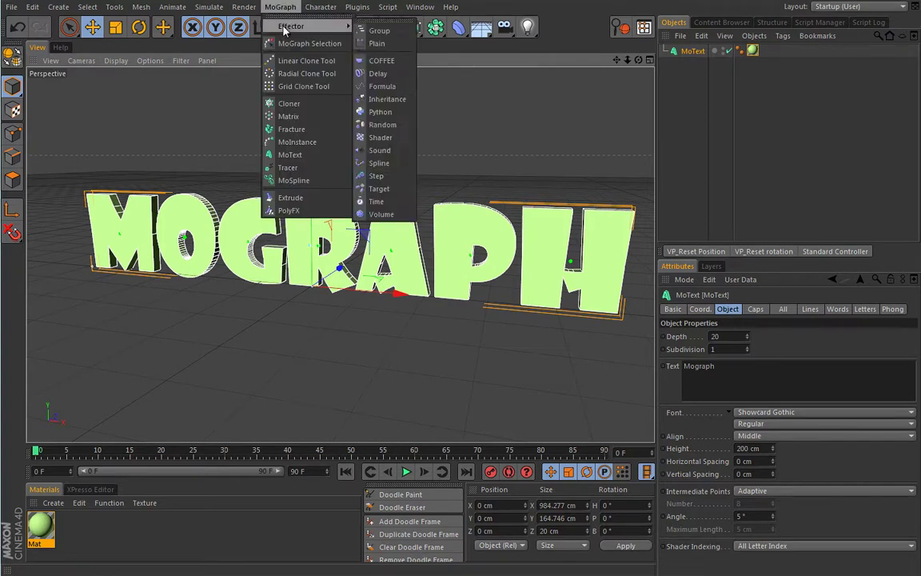
{"action": "left_click", "coordinate": [376, 44]}
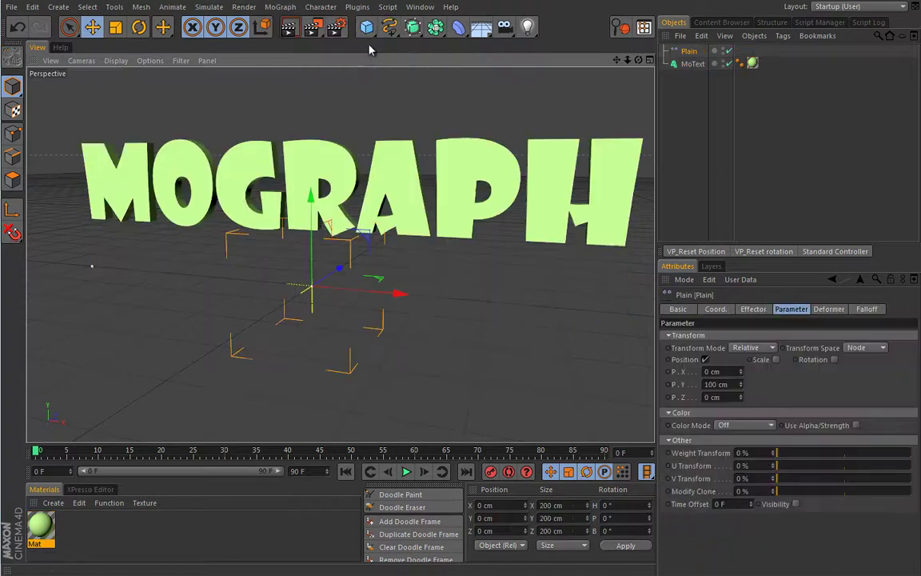
{"action": "left_click", "coordinate": [691, 64]}
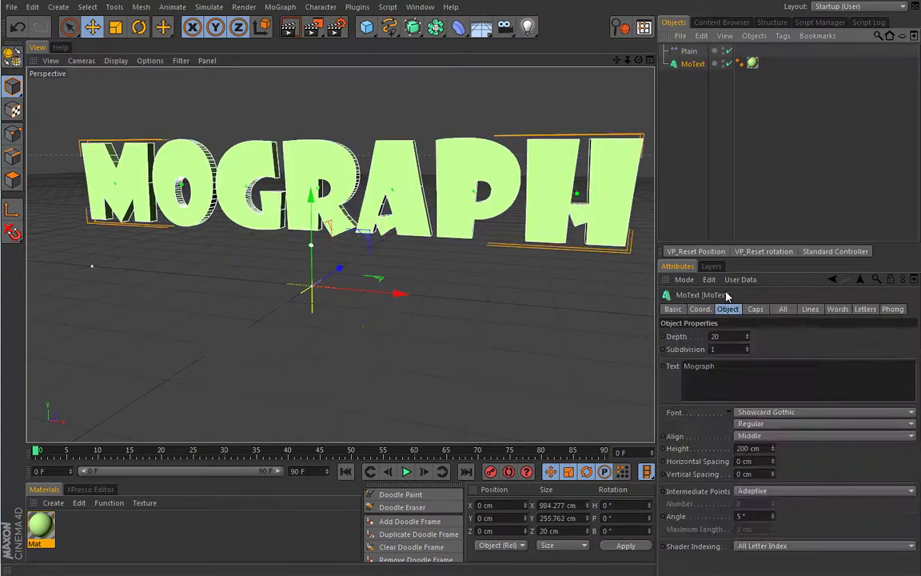
{"action": "left_click", "coordinate": [864, 309]}
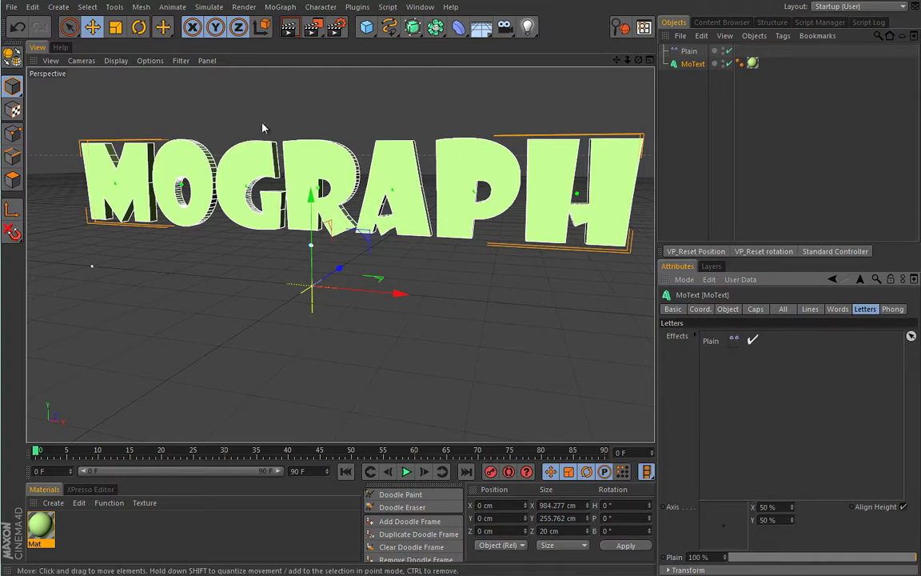
Give the Plain effector a Box falloff and move it along X to about 60 cm.
{"action": "left_click", "coordinate": [688, 51]}
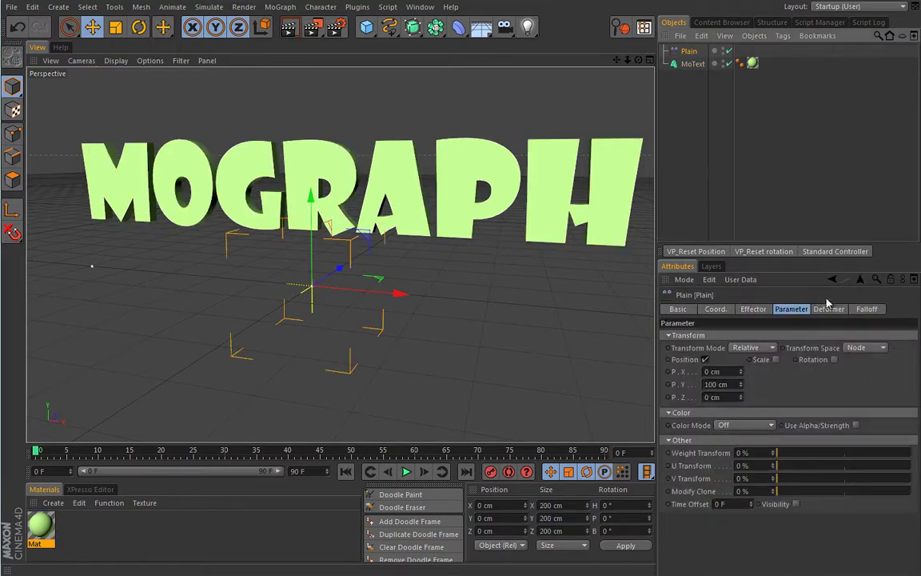
{"action": "left_click", "coordinate": [868, 309]}
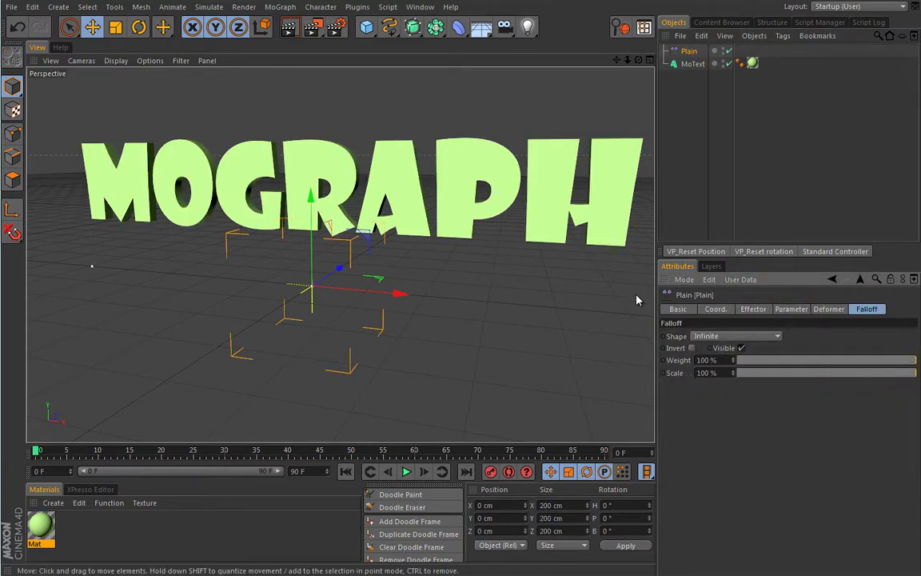
{"action": "left_click", "coordinate": [716, 337]}
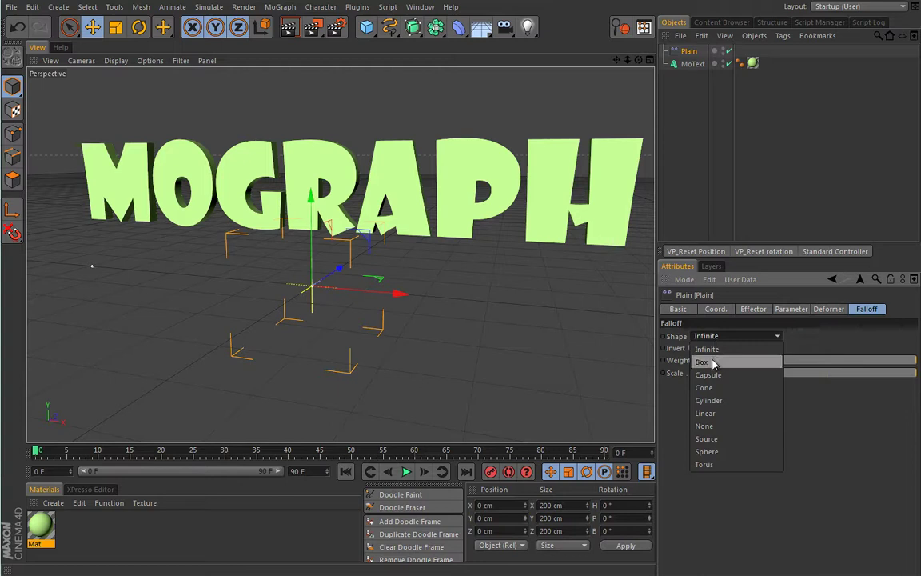
{"action": "left_click", "coordinate": [714, 361]}
{"action": "left_click_drag", "start_coordinate": [404, 286], "coordinate": [472, 275]}
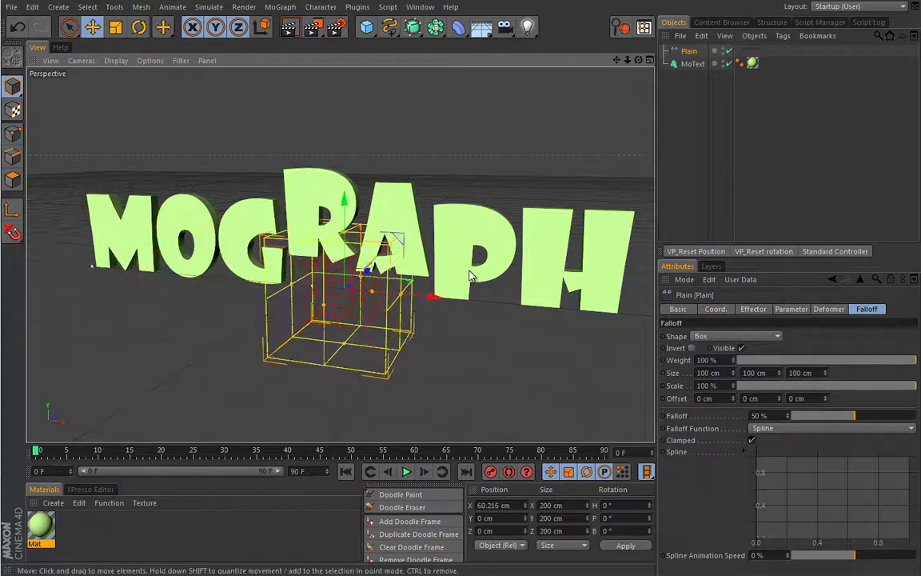
Try the Plain effector on the MoText's whole text instead of on its individual letters.
{"action": "left_click", "coordinate": [693, 63]}
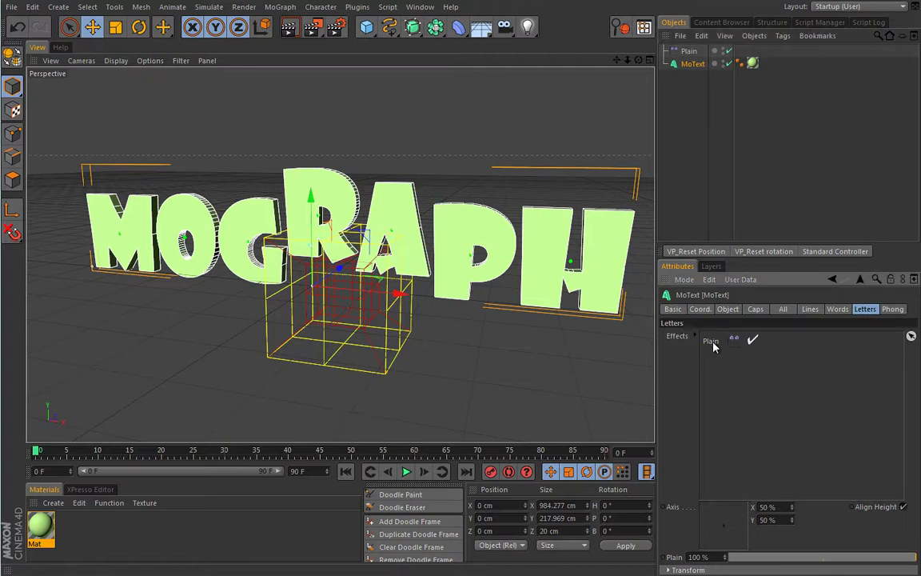
{"action": "left_click", "coordinate": [784, 310]}
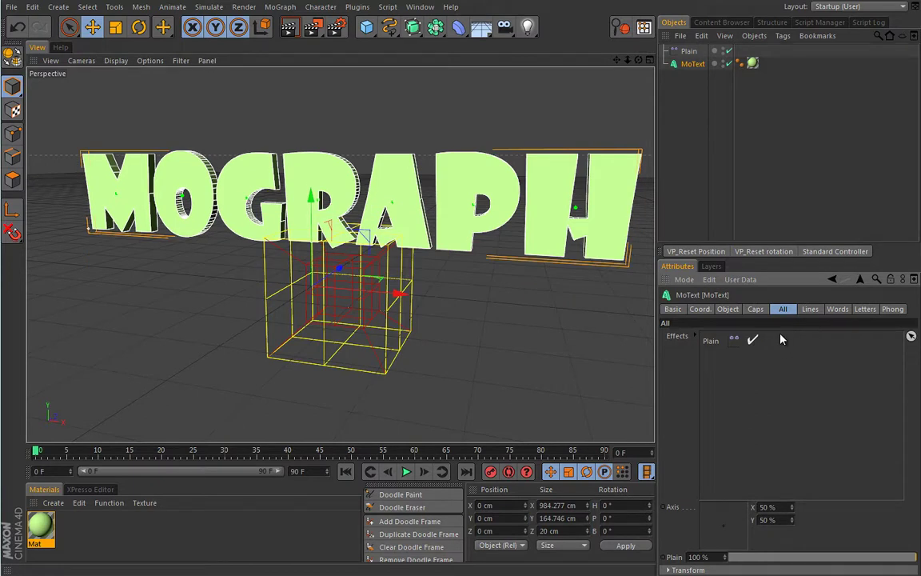
{"action": "left_click", "coordinate": [865, 310]}
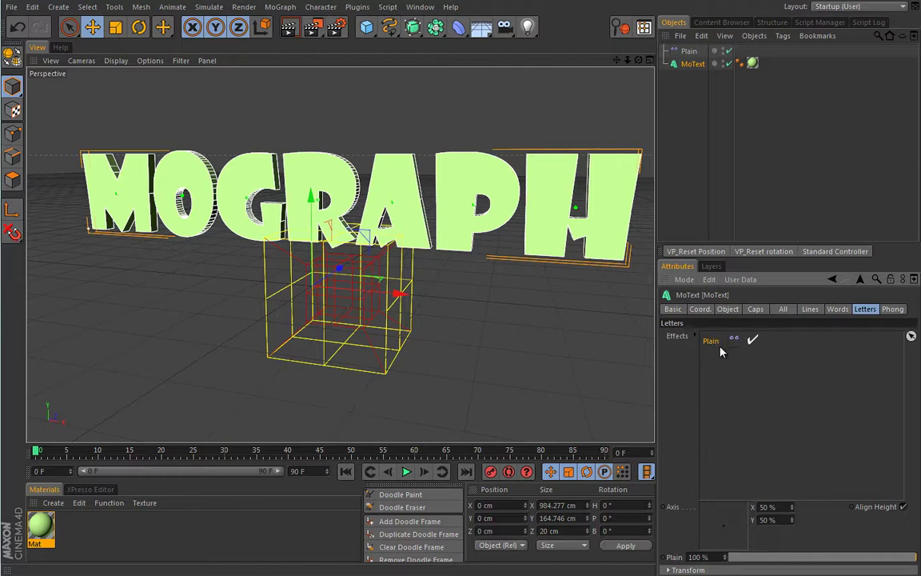
{"action": "key", "text": "Delete"}
{"action": "left_click", "coordinate": [783, 310]}
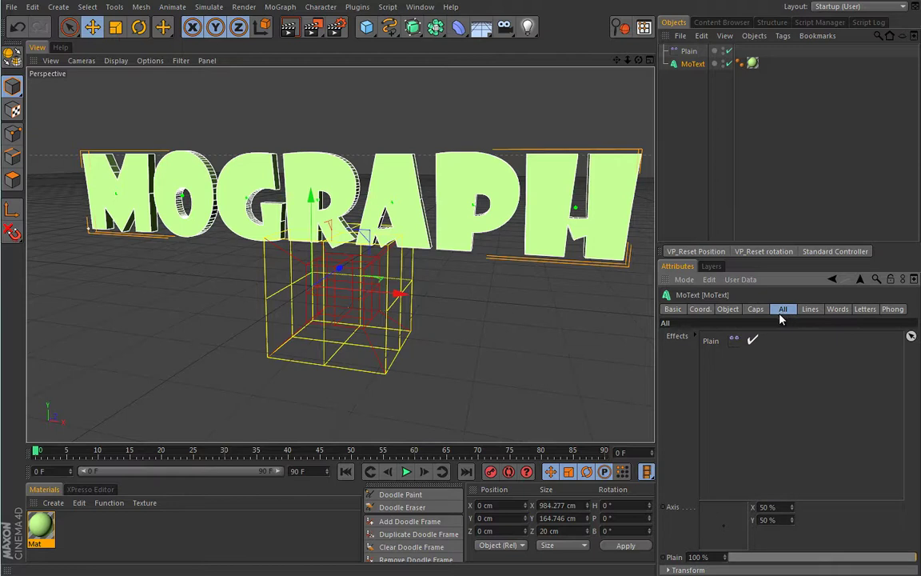
{"action": "left_click", "coordinate": [688, 50]}
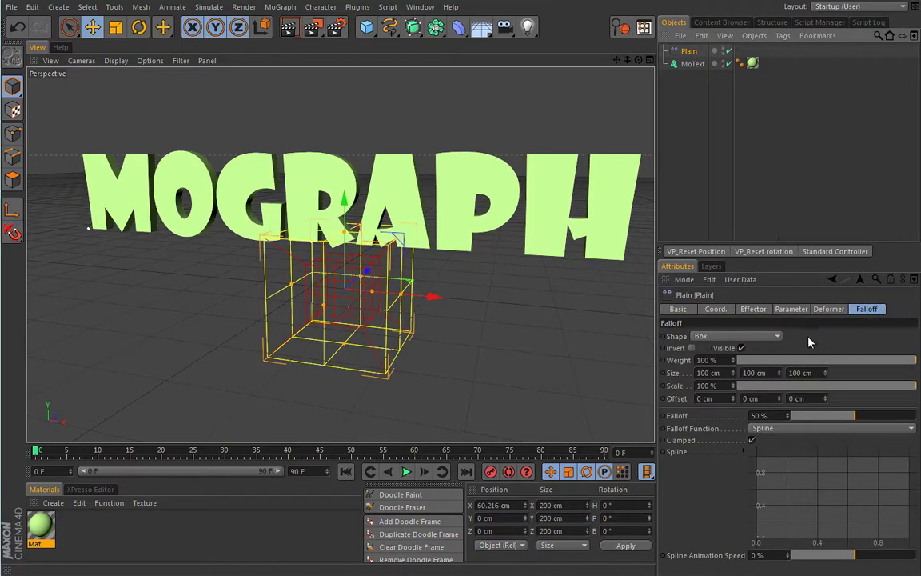
Try shifting the whole-text effect axis, and return the Plain effector to the MoText's letters.
{"action": "left_click", "coordinate": [685, 64]}
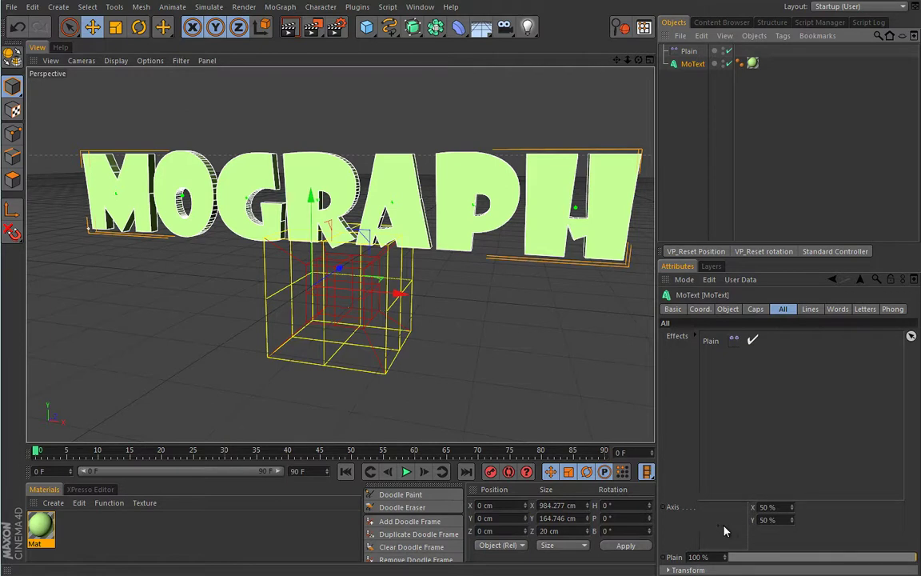
{"action": "mouse_move", "coordinate": [725, 526]}
{"action": "left_mouse_down"}
{"action": "mouse_move", "coordinate": [707, 510]}
{"action": "mouse_move", "coordinate": [709, 538]}
{"action": "mouse_move", "coordinate": [723, 550]}
{"action": "mouse_move", "coordinate": [737, 518]}
{"action": "mouse_move", "coordinate": [718, 538]}
{"action": "left_mouse_up"}
{"action": "left_click_drag", "start_coordinate": [778, 339], "coordinate": [752, 339]}
{"action": "left_click", "coordinate": [864, 309]}
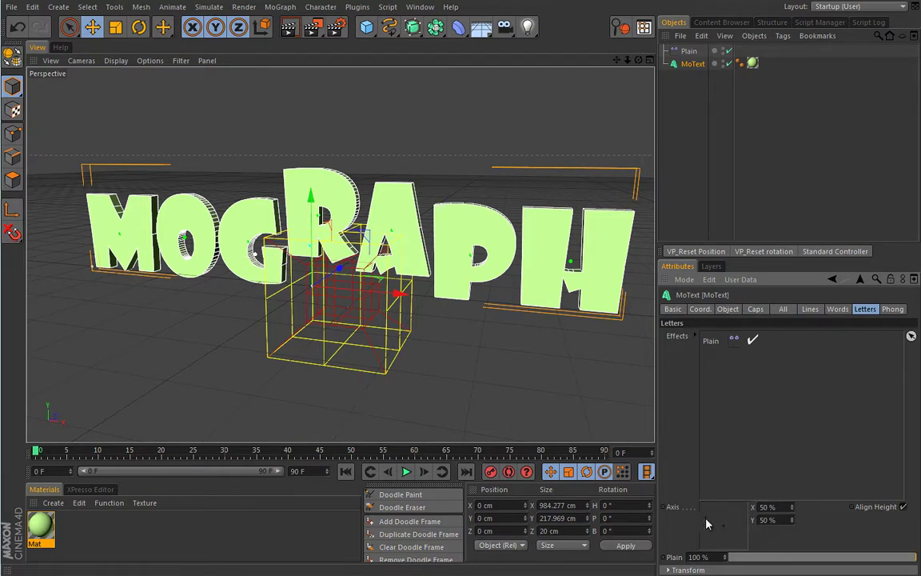
Try moving the letters' effect axis and reset it to its default.
{"action": "left_click_drag", "start_coordinate": [723, 533], "coordinate": [685, 510]}
{"action": "right_click", "coordinate": [683, 512]}
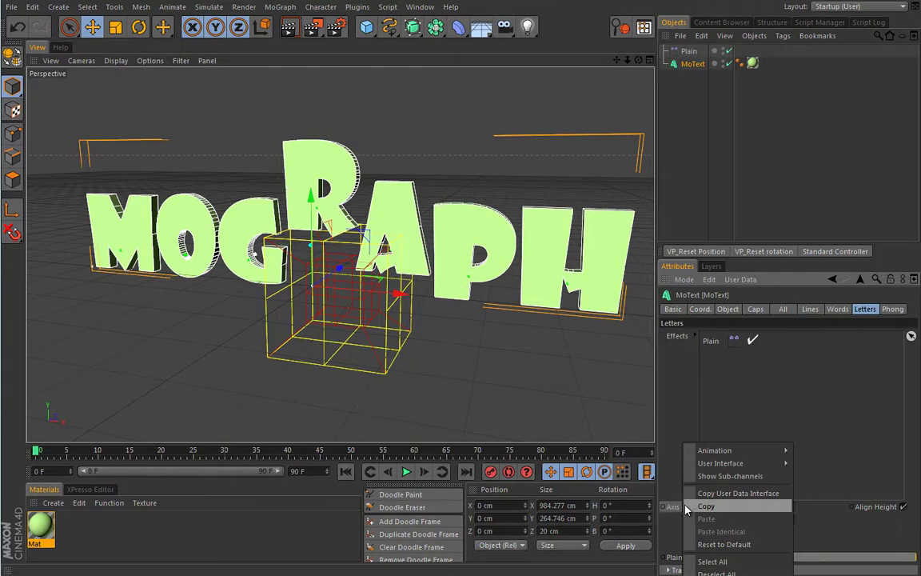
{"action": "left_click", "coordinate": [707, 542]}
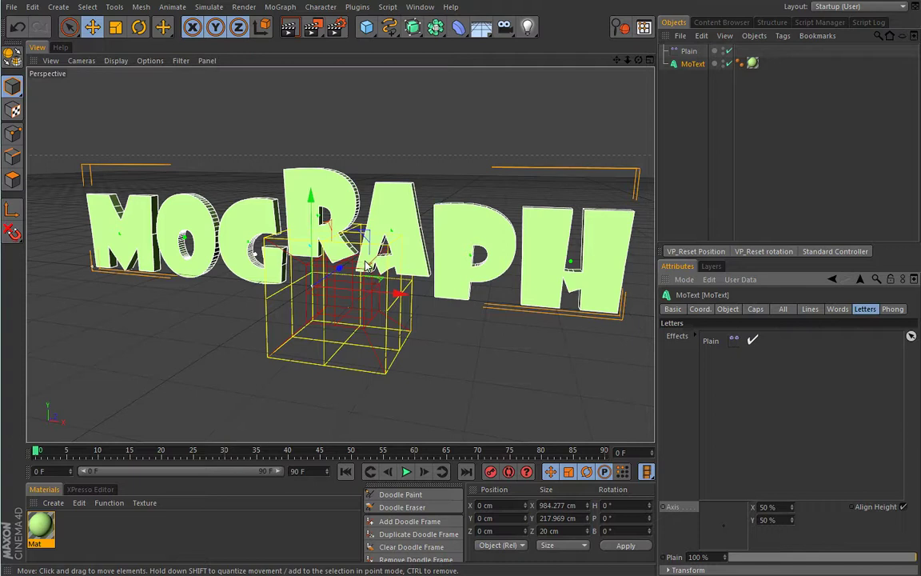
Move the Plain effector along X to about -577 cm, just before the first letter of the text.
{"action": "mouse_move", "coordinate": [376, 299]}
{"action": "left_mouse_down"}
{"action": "mouse_move", "coordinate": [320, 292]}
{"action": "mouse_move", "coordinate": [378, 295]}
{"action": "left_mouse_up"}
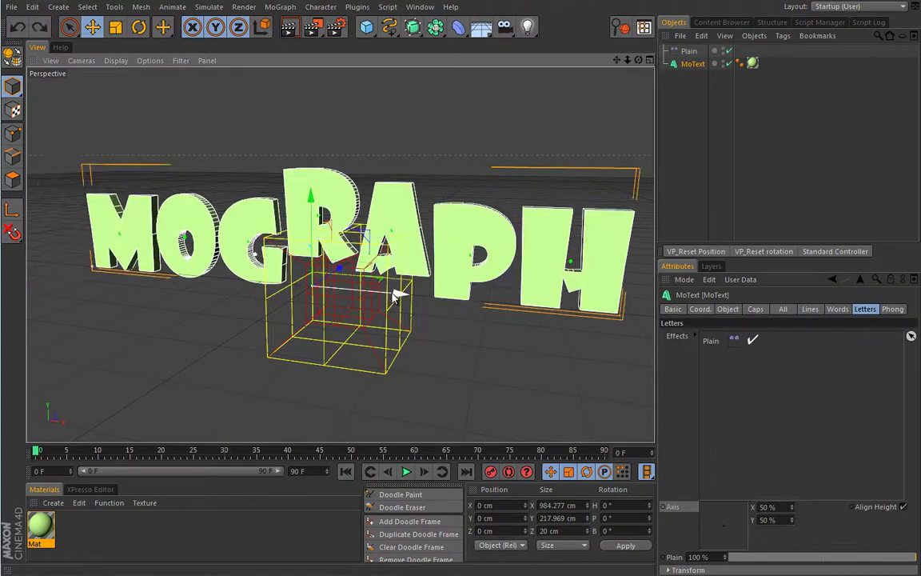
{"action": "left_click", "coordinate": [689, 50]}
{"action": "left_click_drag", "start_coordinate": [432, 297], "coordinate": [164, 290]}
{"action": "left_click_drag", "start_coordinate": [264, 266], "coordinate": [296, 312], "text": "alt"}
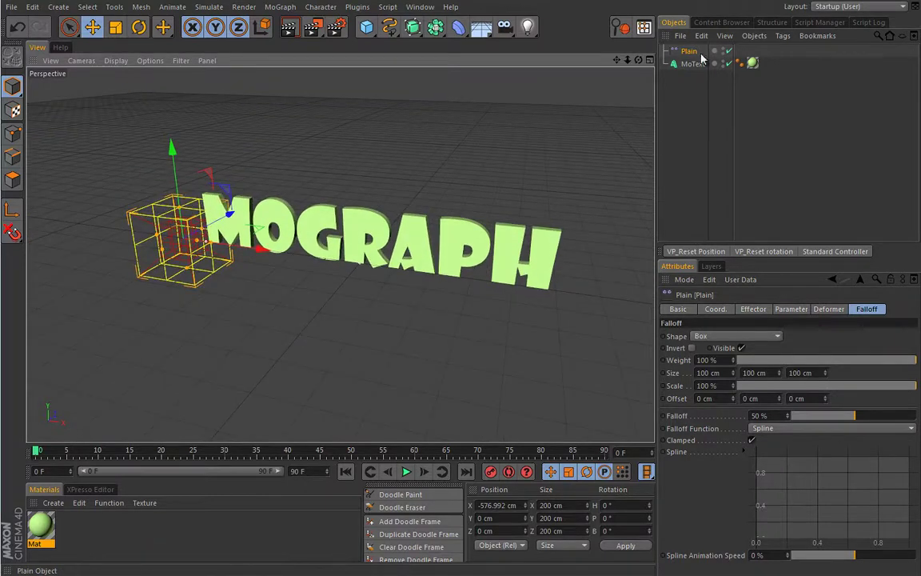
Duplicate the Plain effector as "Visibility" and assign the copy to the MoText's letters.
{"action": "left_click_drag", "start_coordinate": [690, 52], "coordinate": [717, 59], "text": "ctrl"}
{"action": "left_click", "coordinate": [694, 77]}
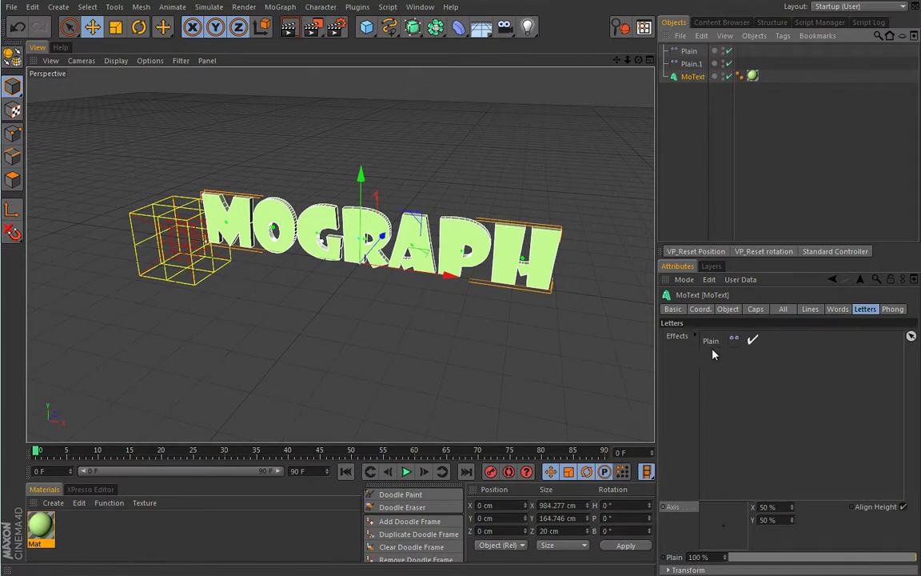
{"action": "left_click", "coordinate": [693, 64]}
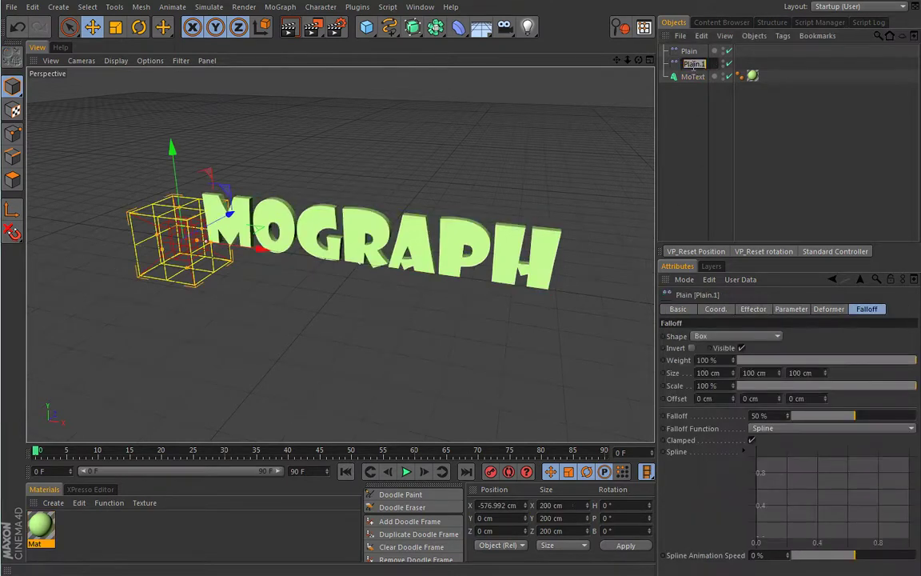
{"action": "type", "text": "Visibility"}
{"action": "key", "text": "Return"}
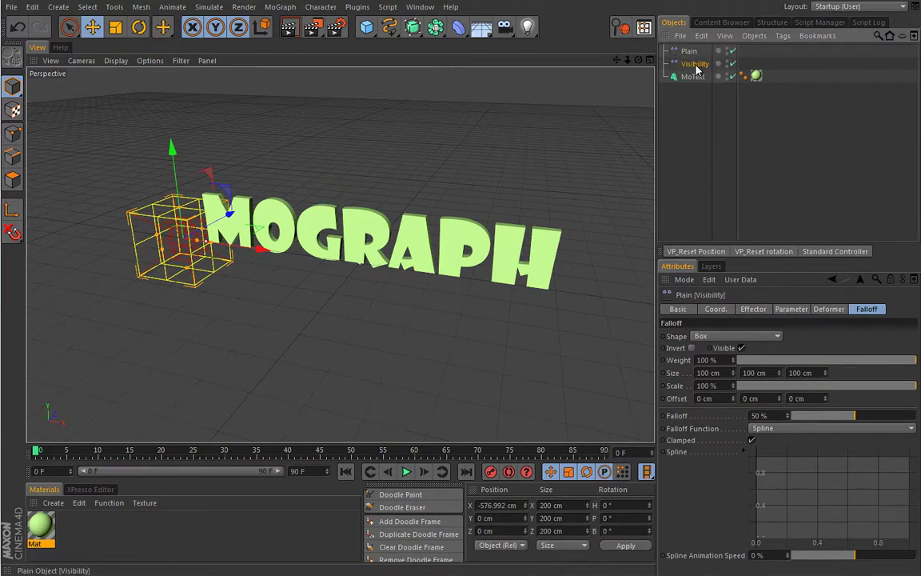
{"action": "left_click", "coordinate": [693, 76]}
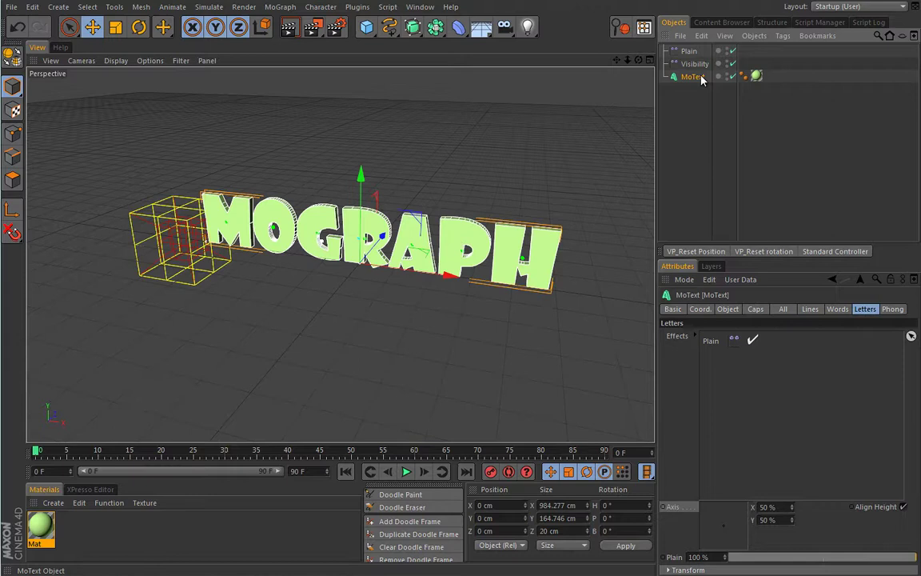
{"action": "left_click_drag", "start_coordinate": [694, 64], "coordinate": [715, 357]}
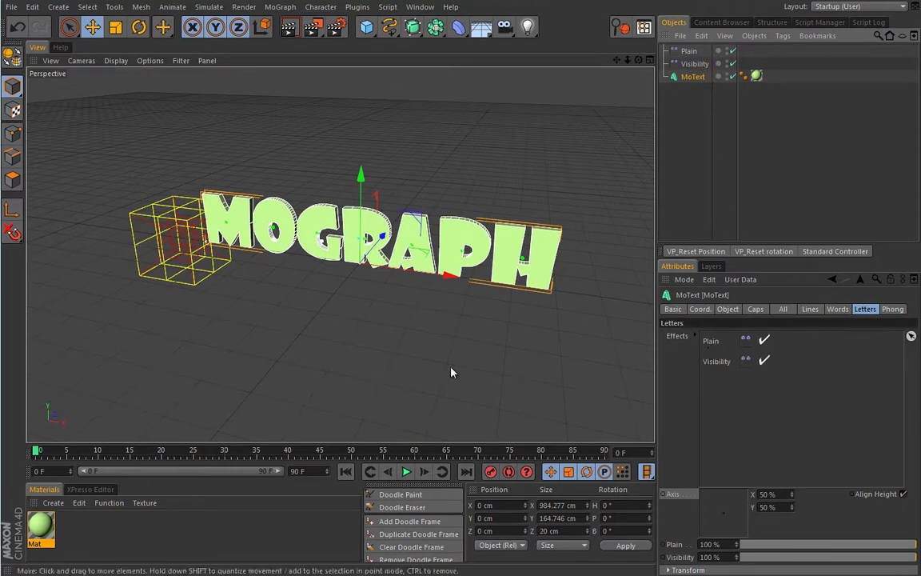
Review the Plain effector's parameters and Min/Max settings, and try moving it about 483 cm along X through the letters.
{"action": "left_click", "coordinate": [689, 51]}
{"action": "left_click", "coordinate": [785, 310]}
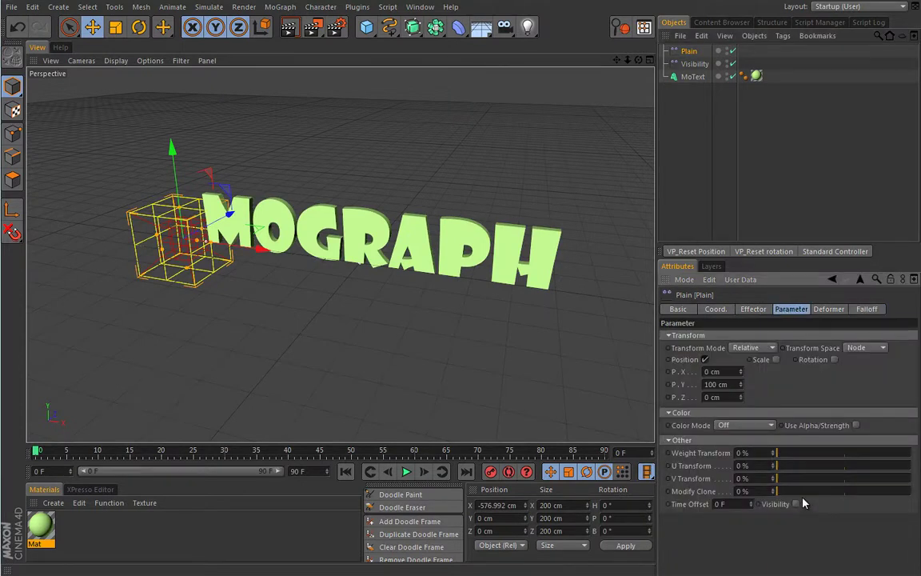
{"action": "left_click", "coordinate": [754, 309]}
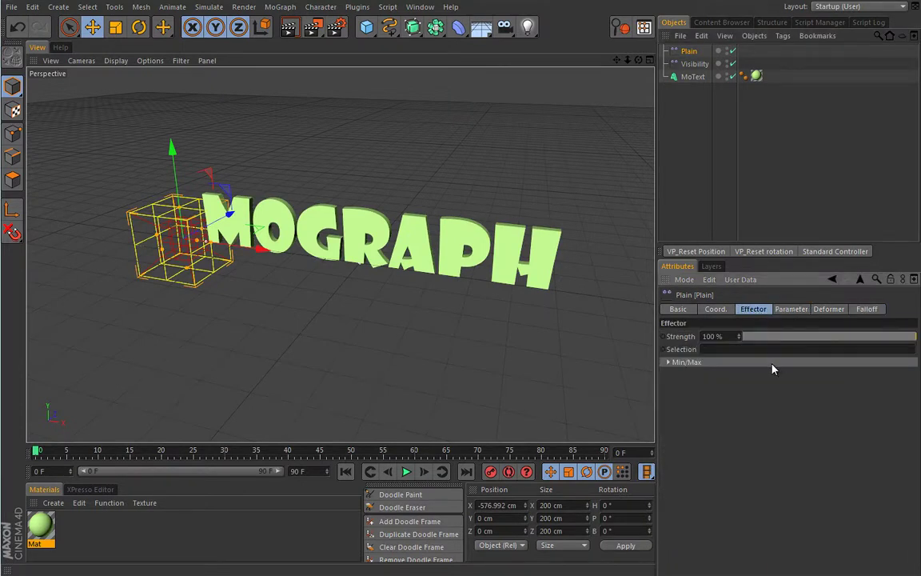
{"action": "left_click", "coordinate": [669, 363]}
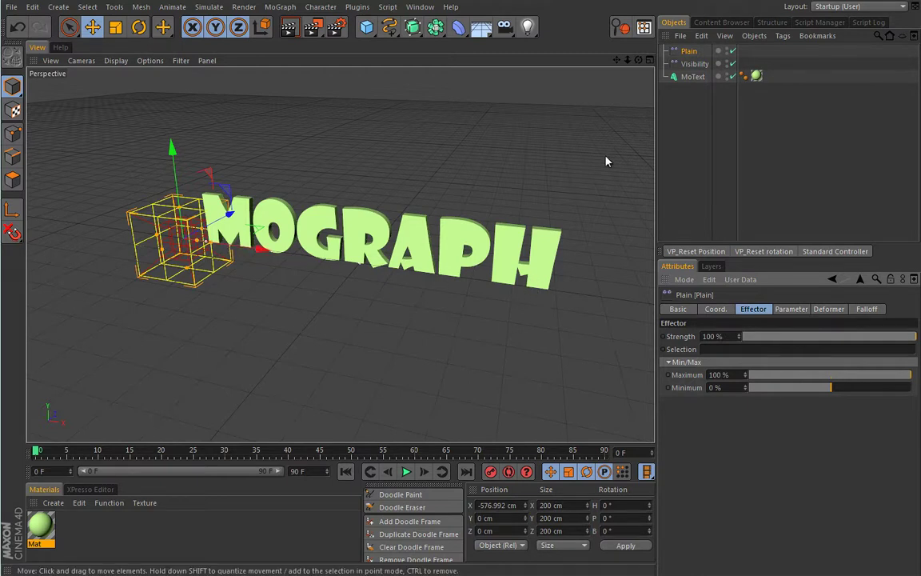
{"action": "left_click_drag", "start_coordinate": [257, 251], "coordinate": [411, 275]}
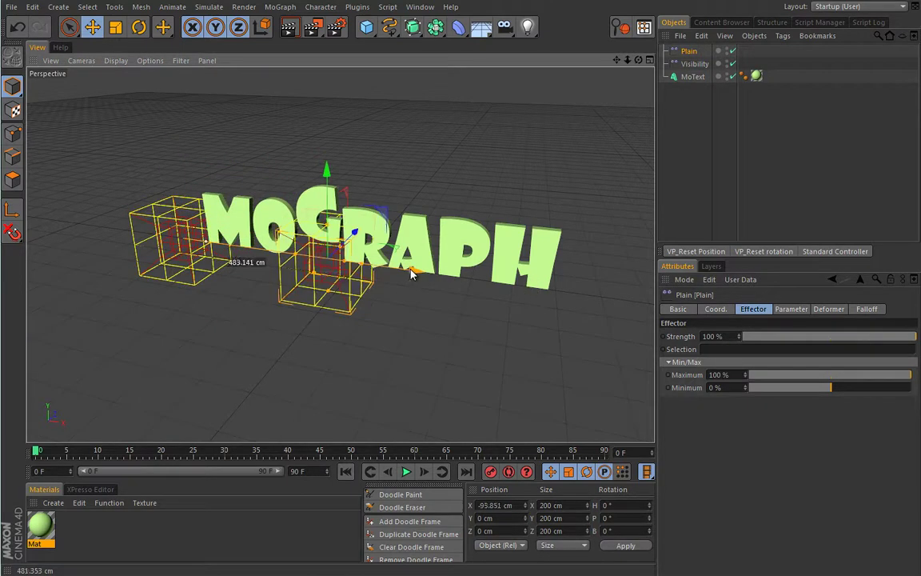
Set the Visibility effector's Maximum to 0% and its Minimum to 100%.
{"action": "left_click", "coordinate": [696, 64]}
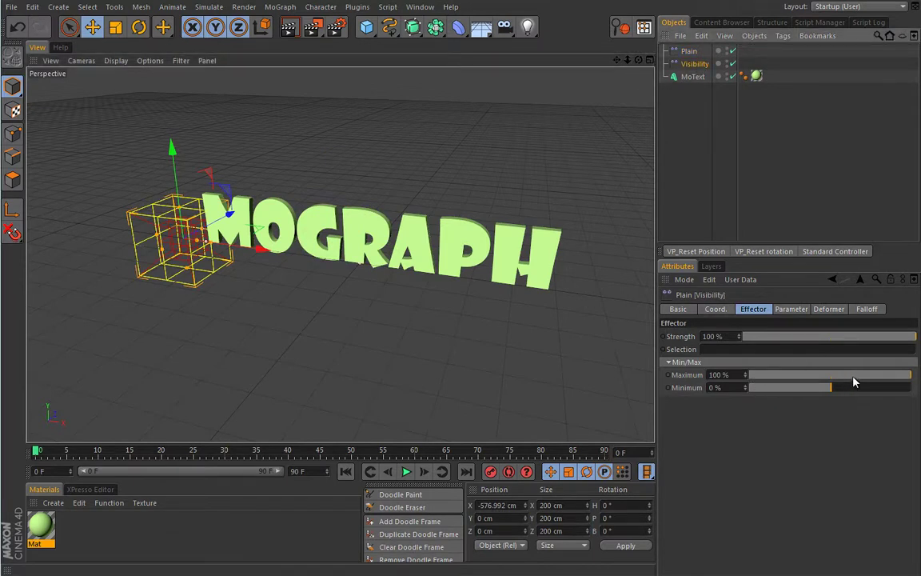
{"action": "mouse_move", "coordinate": [909, 379]}
{"action": "left_mouse_down"}
{"action": "mouse_move", "coordinate": [830, 381]}
{"action": "mouse_move", "coordinate": [918, 390]}
{"action": "left_mouse_up"}
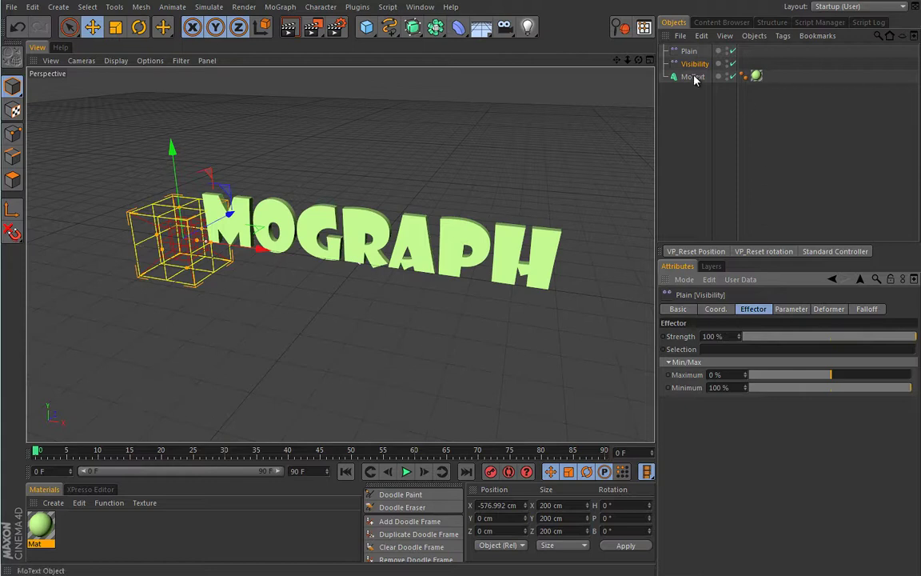
Turn off Position and enable Visibility in the Visibility effector's parameters.
{"action": "left_click", "coordinate": [788, 309]}
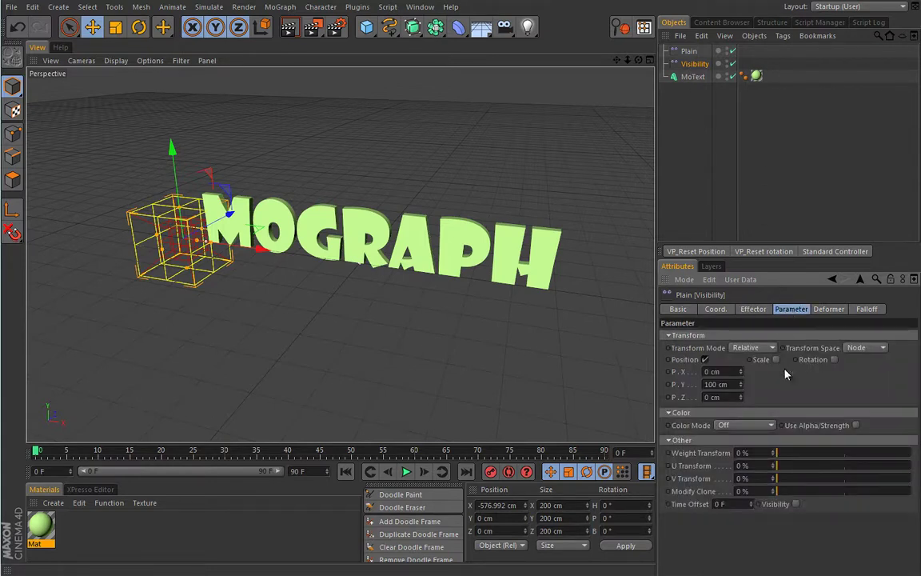
{"action": "left_click", "coordinate": [706, 360]}
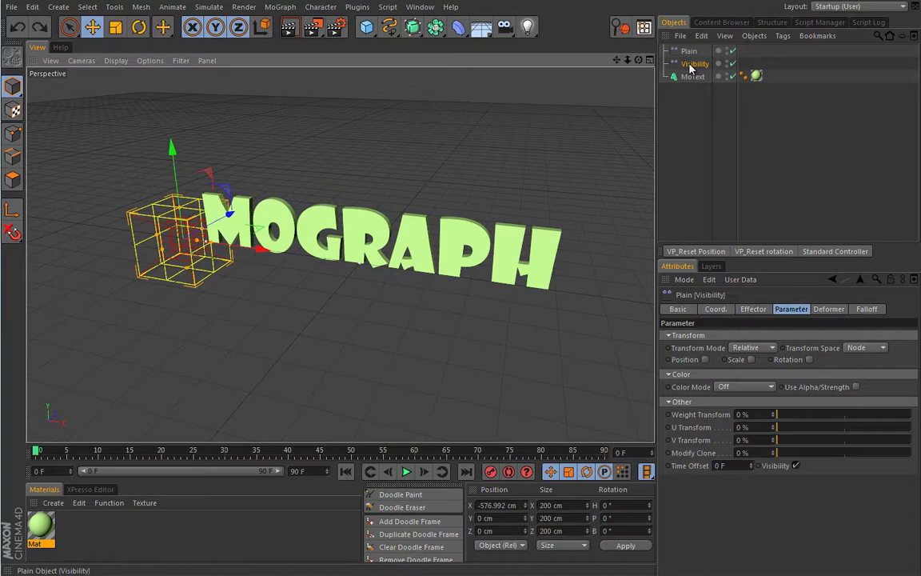
Try moving the Visibility effector about 1069 cm along X through the letters.
{"action": "left_click_drag", "start_coordinate": [258, 253], "coordinate": [646, 313]}
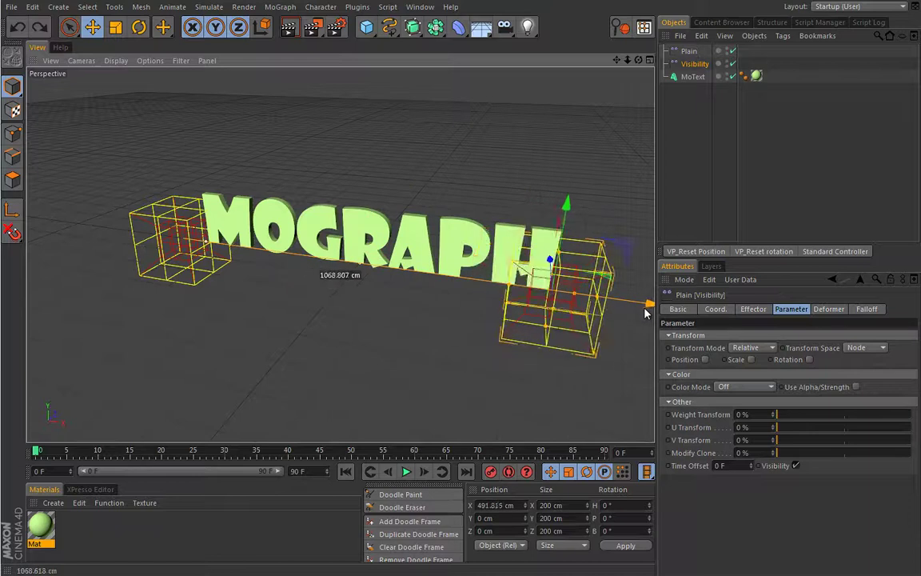
{"action": "key", "text": "ctrl+z"}
{"action": "key", "text": "ctrl+z"}
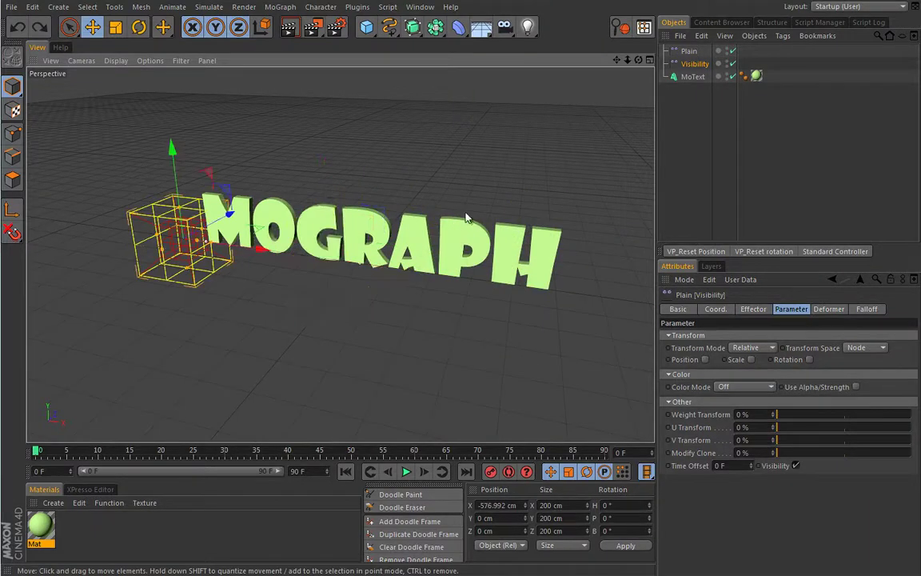
Set the Visibility effector's falloff shape to Linear and try moving it along X.
{"action": "left_click", "coordinate": [866, 311]}
{"action": "left_click", "coordinate": [755, 336]}
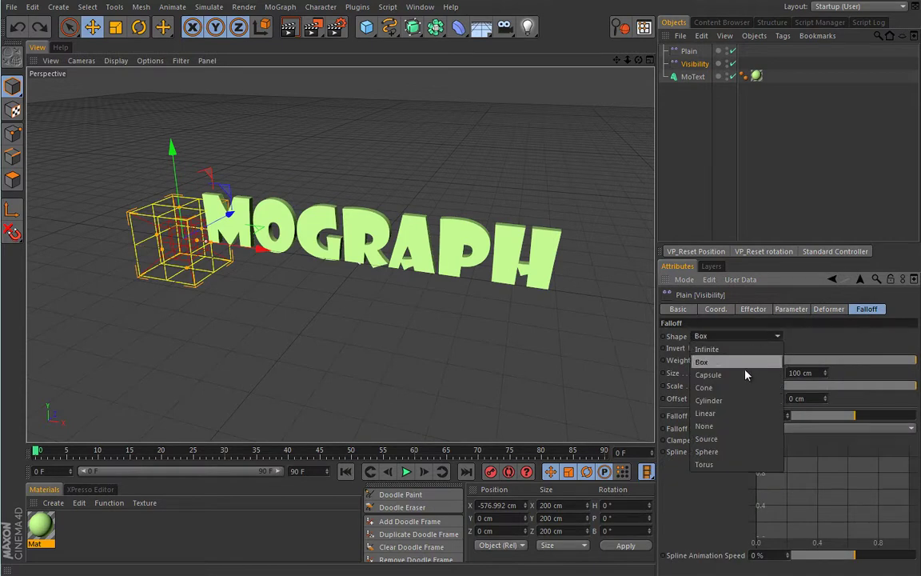
{"action": "left_click", "coordinate": [787, 411]}
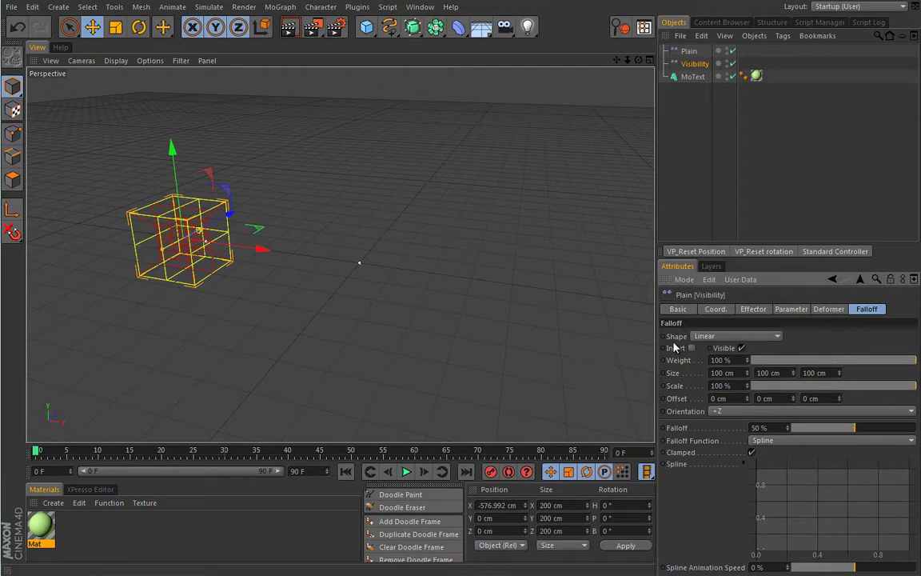
{"action": "left_click_drag", "start_coordinate": [259, 249], "coordinate": [508, 286]}
{"action": "key", "text": "ctrl+z"}
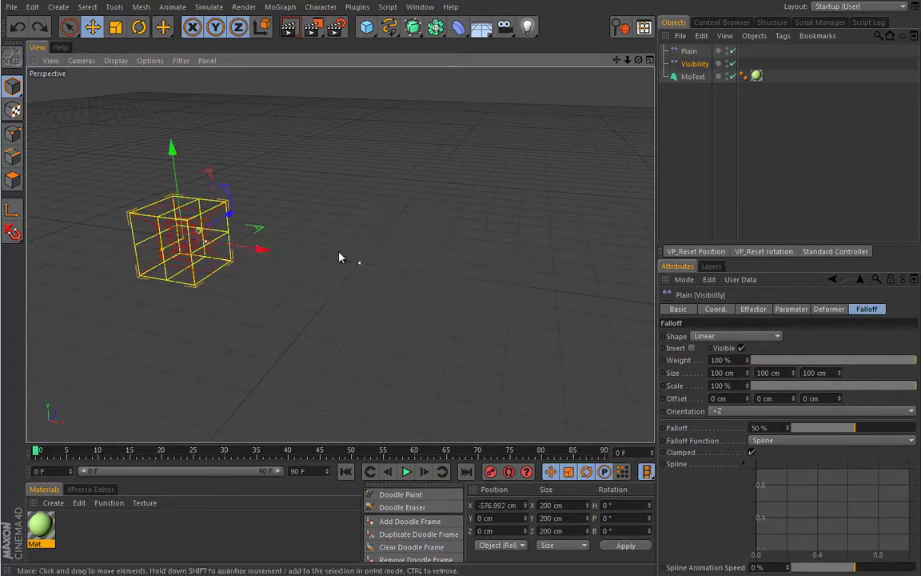
Try the +X falloff orientation while moving the Visibility effector along X to about -241 cm and back to about -555 cm.
{"action": "left_click_drag", "start_coordinate": [263, 252], "coordinate": [326, 254]}
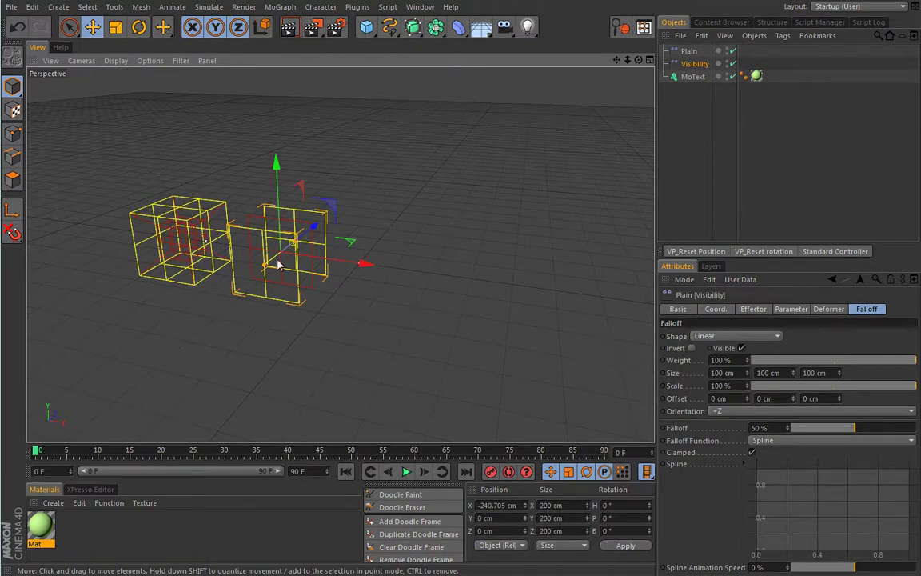
{"action": "left_click", "coordinate": [719, 411]}
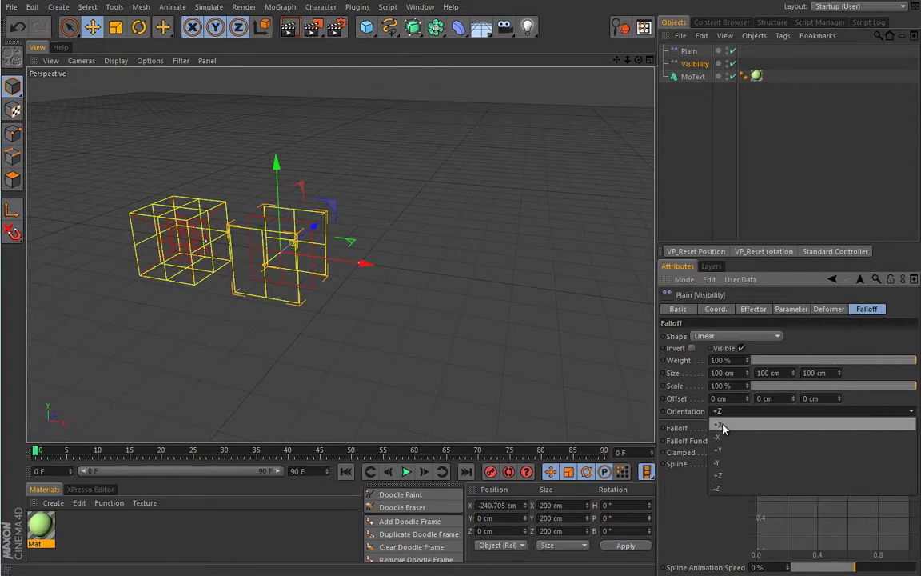
{"action": "left_click", "coordinate": [722, 425]}
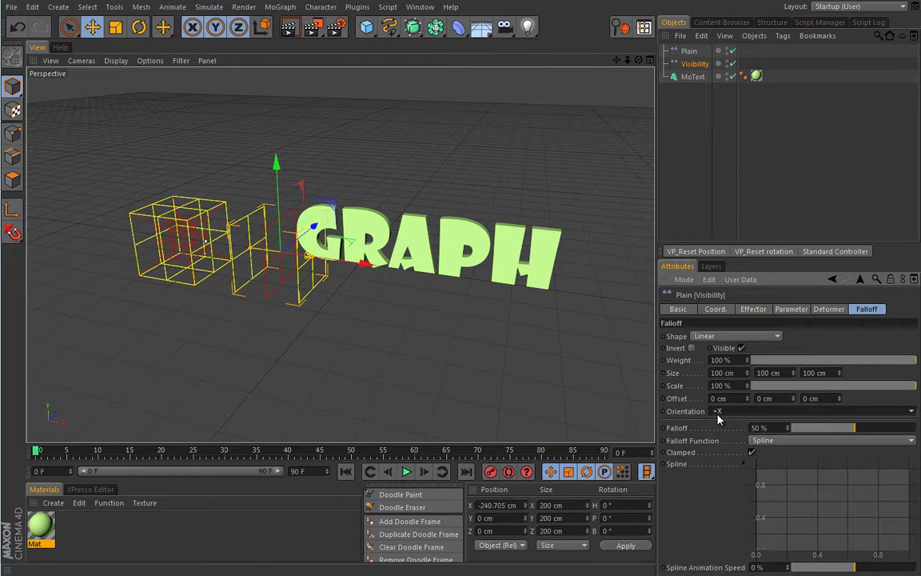
{"action": "left_click_drag", "start_coordinate": [366, 263], "coordinate": [269, 258]}
Set the Visibility effector's falloff orientation to -X and move it along X to about -579 cm.
{"action": "left_click", "coordinate": [719, 411]}
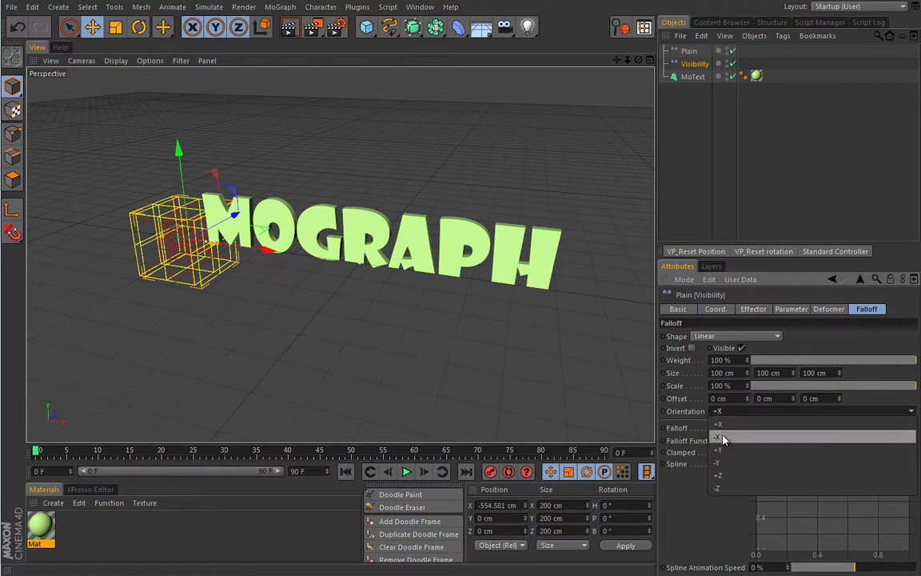
{"action": "left_click", "coordinate": [721, 437]}
{"action": "left_click_drag", "start_coordinate": [267, 251], "coordinate": [257, 274]}
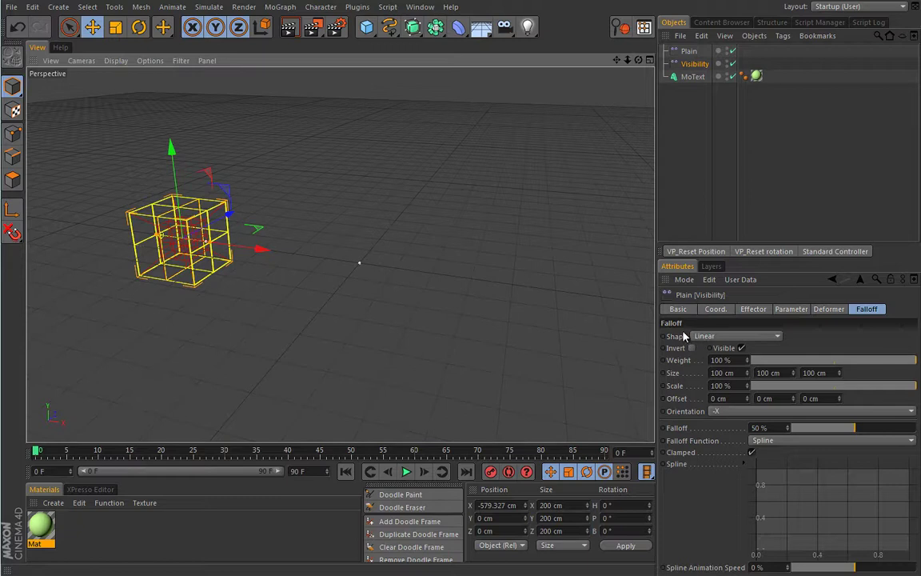
Parent the Plain effector under the Visibility effector and move the pair along X to about -587 cm.
{"action": "left_click_drag", "start_coordinate": [692, 54], "coordinate": [694, 64]}
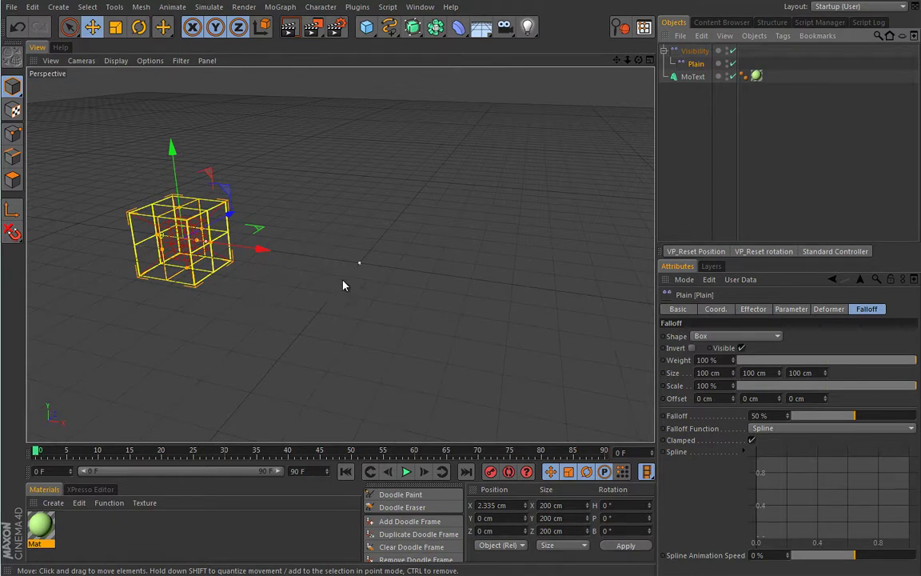
{"action": "left_click", "coordinate": [697, 52]}
{"action": "mouse_move", "coordinate": [263, 247]}
{"action": "left_mouse_down"}
{"action": "mouse_move", "coordinate": [388, 285]}
{"action": "mouse_move", "coordinate": [528, 310]}
{"action": "mouse_move", "coordinate": [574, 298]}
{"action": "mouse_move", "coordinate": [605, 327]}
{"action": "mouse_move", "coordinate": [332, 296]}
{"action": "mouse_move", "coordinate": [588, 314]}
{"action": "mouse_move", "coordinate": [468, 307]}
{"action": "mouse_move", "coordinate": [256, 266]}
{"action": "mouse_move", "coordinate": [258, 254]}
{"action": "left_mouse_up"}
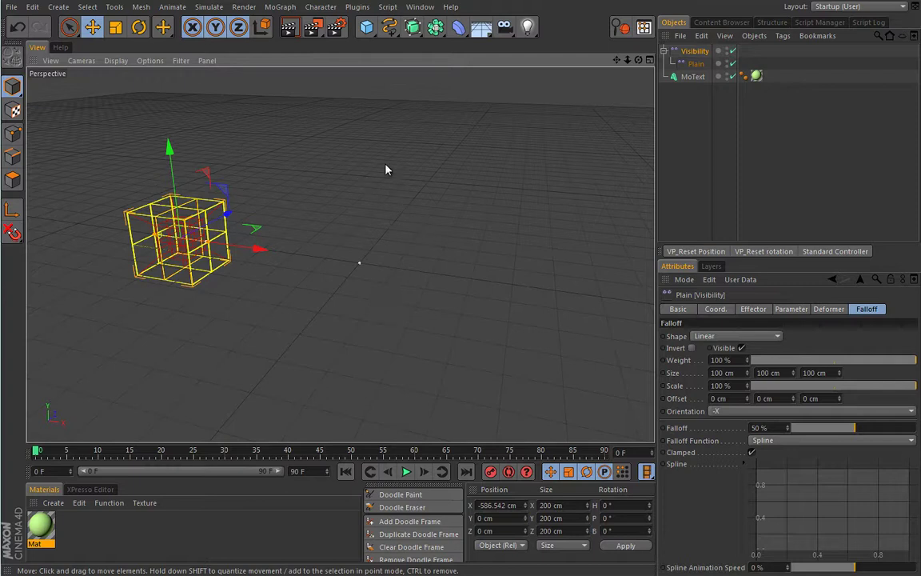
Add a Delay effector to the MoText and set its mode to Spring.
{"action": "left_click", "coordinate": [688, 76]}
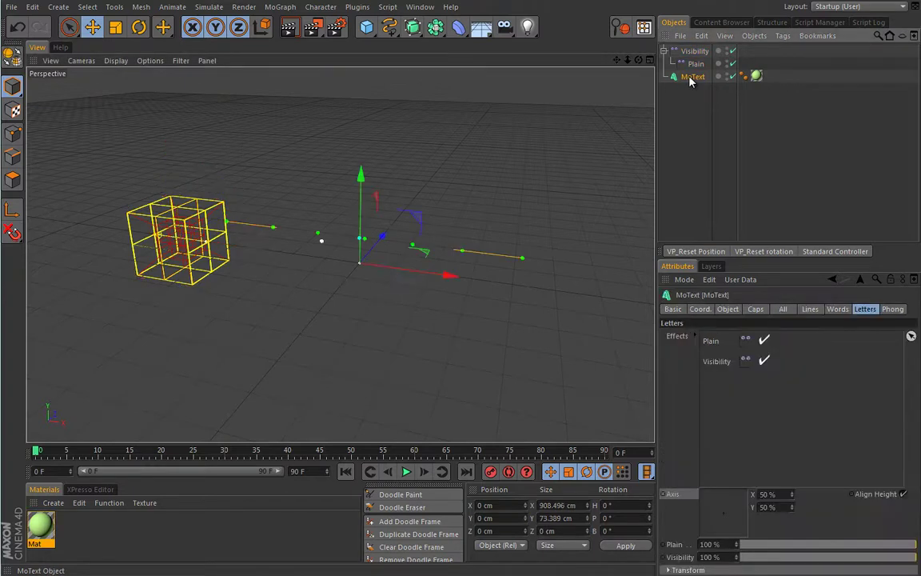
{"action": "left_click", "coordinate": [280, 7]}
{"action": "mouse_move", "coordinate": [296, 25]}
{"action": "left_click", "coordinate": [378, 73]}
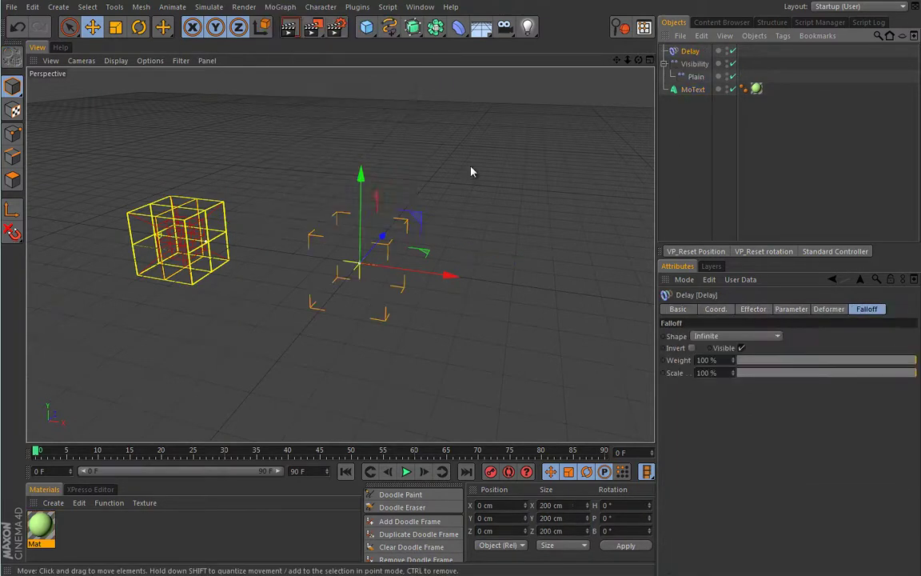
{"action": "left_click", "coordinate": [791, 311]}
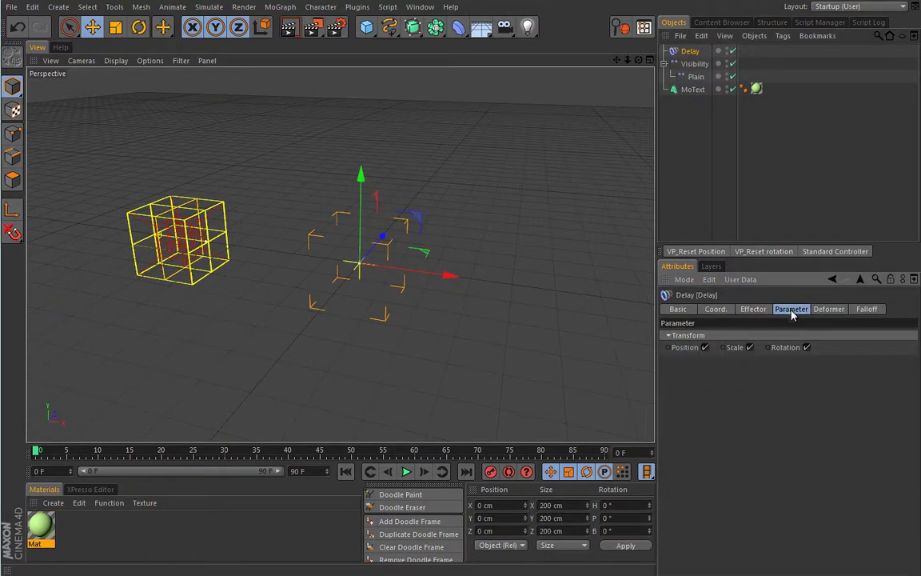
{"action": "left_click", "coordinate": [753, 309]}
{"action": "left_click", "coordinate": [793, 368]}
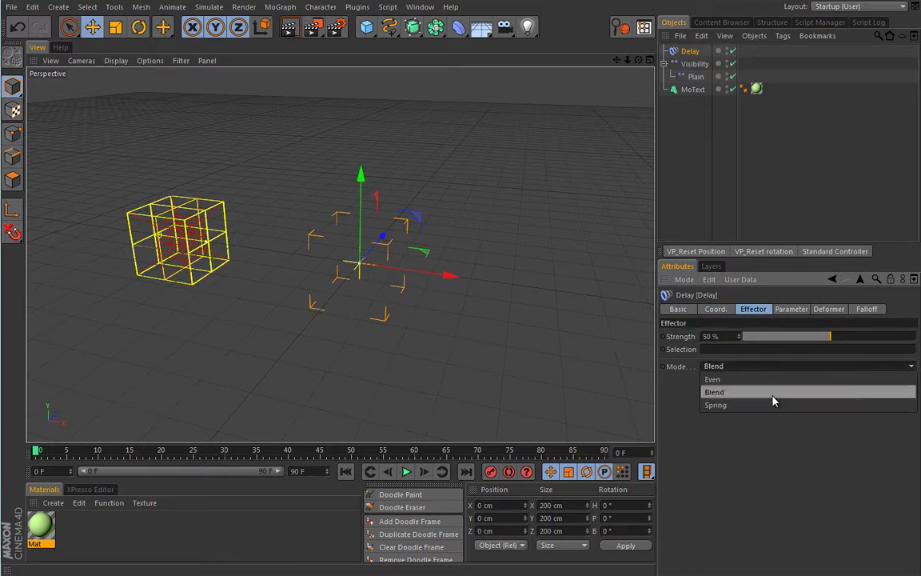
{"action": "left_click", "coordinate": [772, 405]}
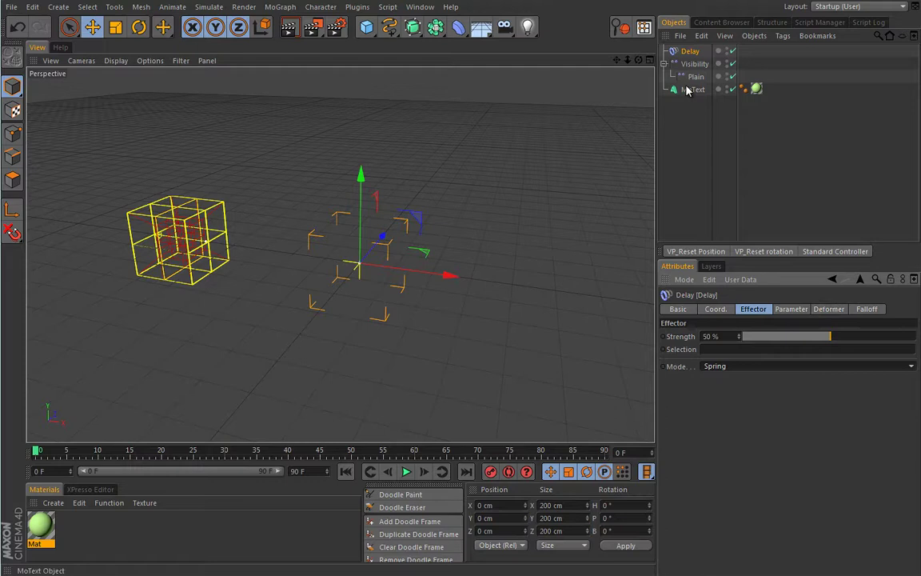
During playback, move the Visibility effector along X through the letters to about 554 cm, and return to the first frame.
{"action": "left_click", "coordinate": [405, 471]}
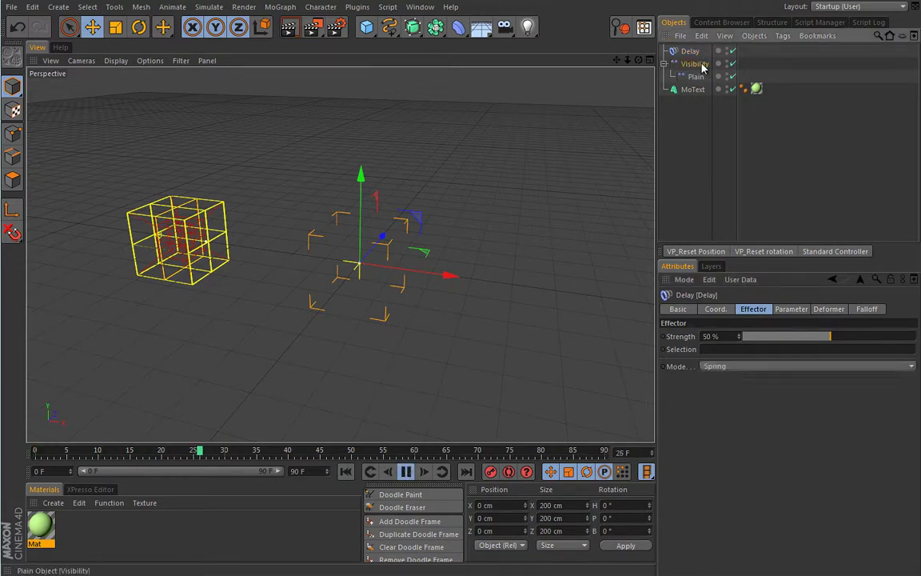
{"action": "left_click", "coordinate": [696, 76]}
{"action": "left_click_drag", "start_coordinate": [260, 247], "coordinate": [562, 349]}
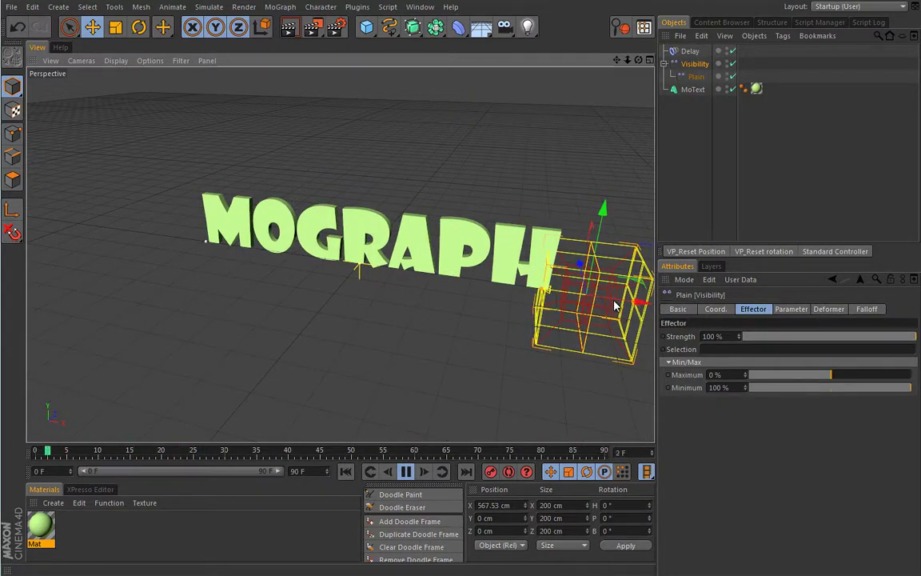
{"action": "mouse_move", "coordinate": [617, 304]}
{"action": "left_mouse_down"}
{"action": "mouse_move", "coordinate": [184, 268]}
{"action": "mouse_move", "coordinate": [468, 284]}
{"action": "mouse_move", "coordinate": [614, 323]}
{"action": "left_mouse_up"}
{"action": "left_click", "coordinate": [406, 472]}
{"action": "left_click", "coordinate": [344, 472]}
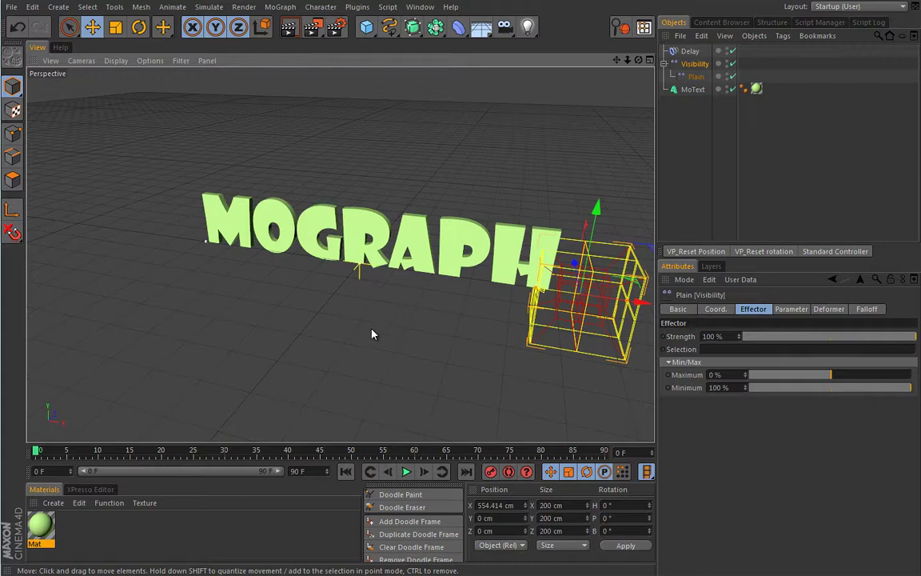
Replay the animation while moving the Visibility effector back and forth along X to about 601 cm, and rewind to the first frame.
{"action": "key", "text": "F8"}
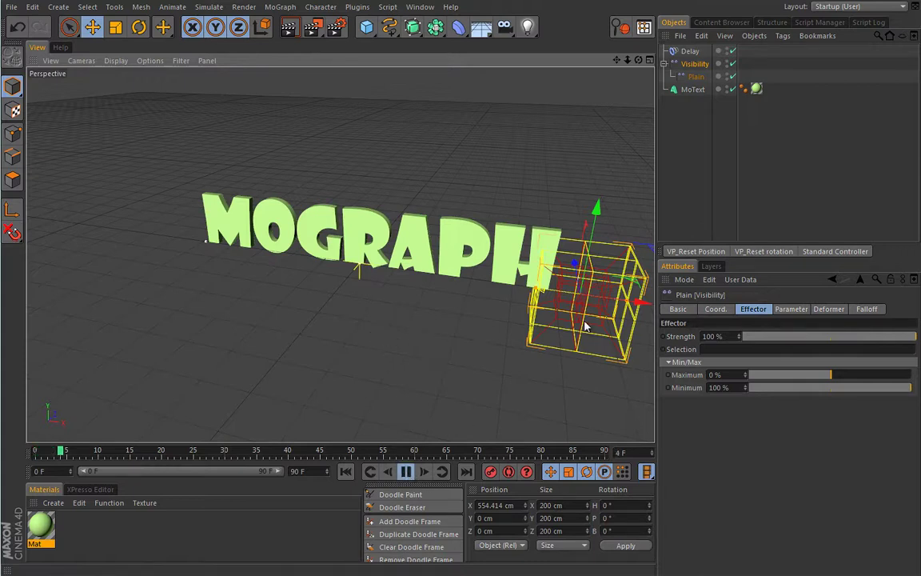
{"action": "left_click_drag", "start_coordinate": [615, 304], "coordinate": [547, 307]}
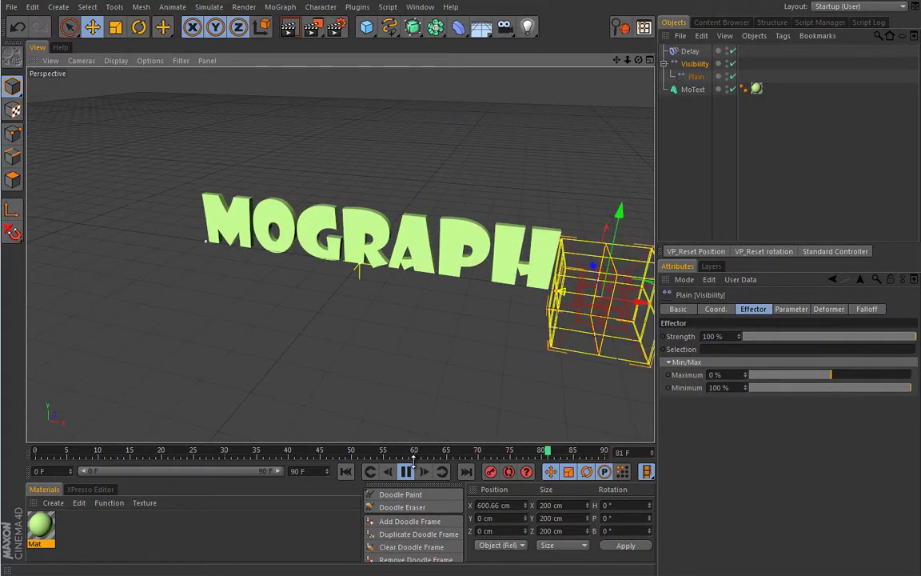
{"action": "key", "text": "F8"}
{"action": "key", "text": "shift+f"}
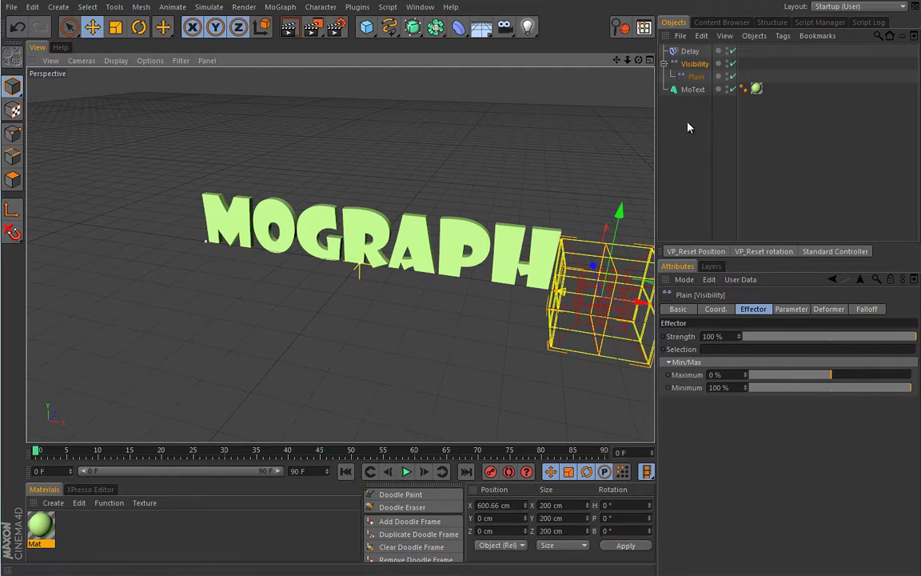
Delete all objects from the scene and add a MoGraph Tracer object.
{"action": "key", "text": "ctrl+a"}
{"action": "key", "text": "Delete"}
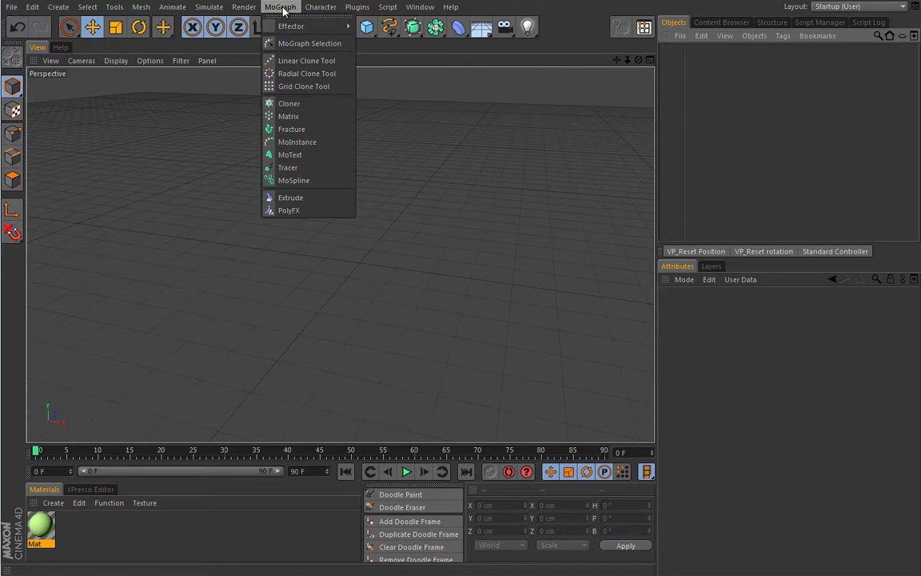
{"action": "left_click", "coordinate": [289, 168]}
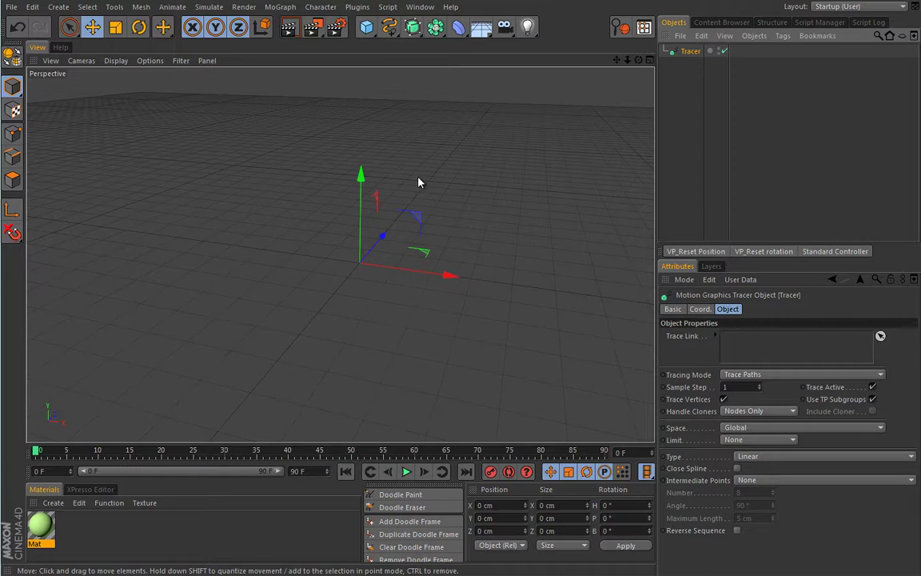
{"action": "left_click", "coordinate": [289, 11]}
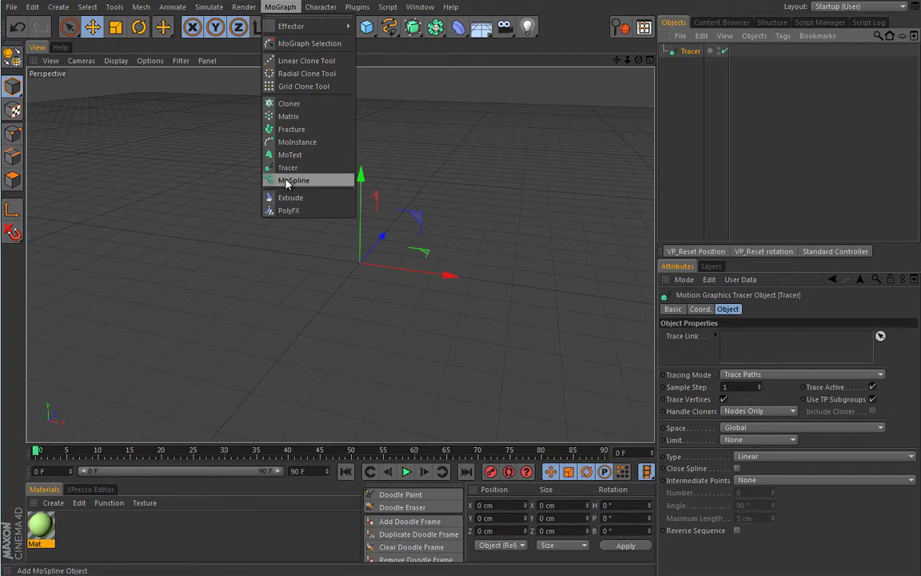
{"action": "left_click", "coordinate": [312, 252]}
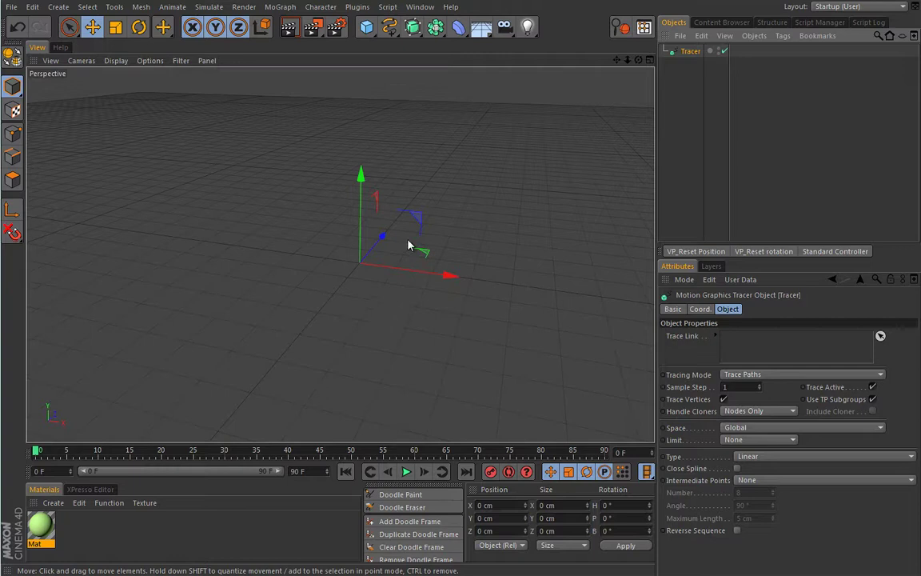
Add a cube scaled uniformly to 40 cm and assign it as the Tracer's trace link.
{"action": "left_click_drag", "start_coordinate": [366, 27], "coordinate": [405, 41]}
{"action": "key", "text": "t"}
{"action": "left_click_drag", "start_coordinate": [473, 181], "coordinate": [212, 343]}
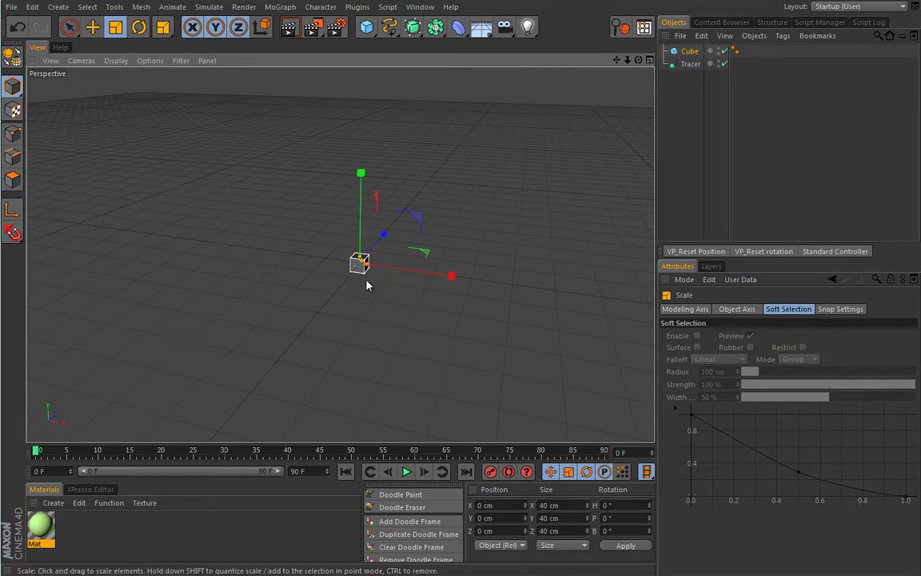
{"action": "left_click", "coordinate": [686, 64]}
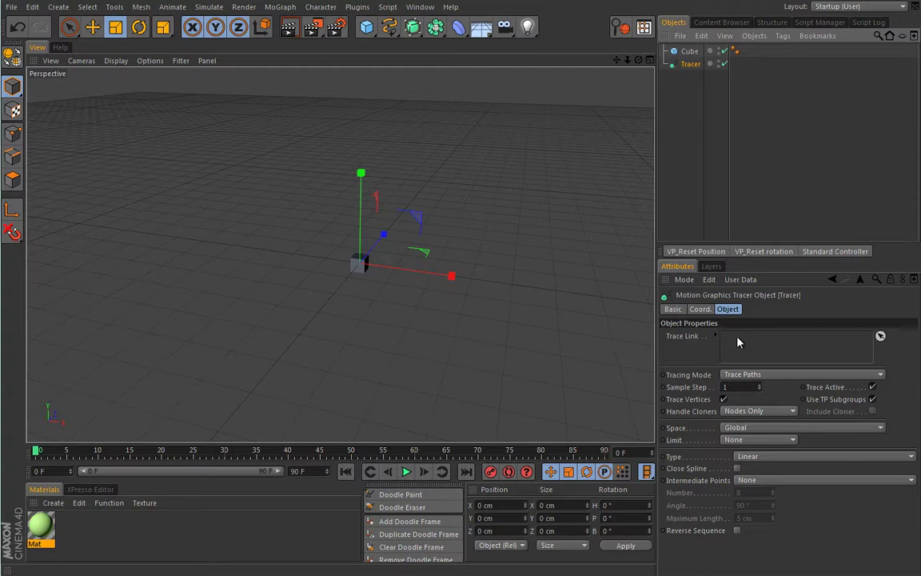
{"action": "mouse_move", "coordinate": [688, 51]}
{"action": "left_mouse_down"}
{"action": "mouse_move", "coordinate": [612, 48]}
{"action": "mouse_move", "coordinate": [595, 310]}
{"action": "mouse_move", "coordinate": [746, 341]}
{"action": "left_mouse_up"}
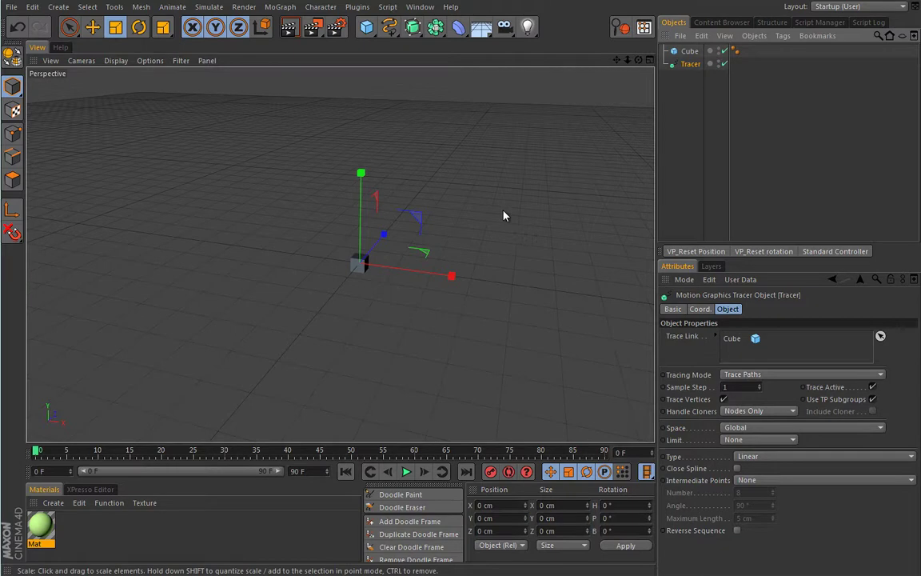
Play the animation and move the cube freely in loops so the Tracer draws the paths of its vertices.
{"action": "left_click", "coordinate": [405, 471]}
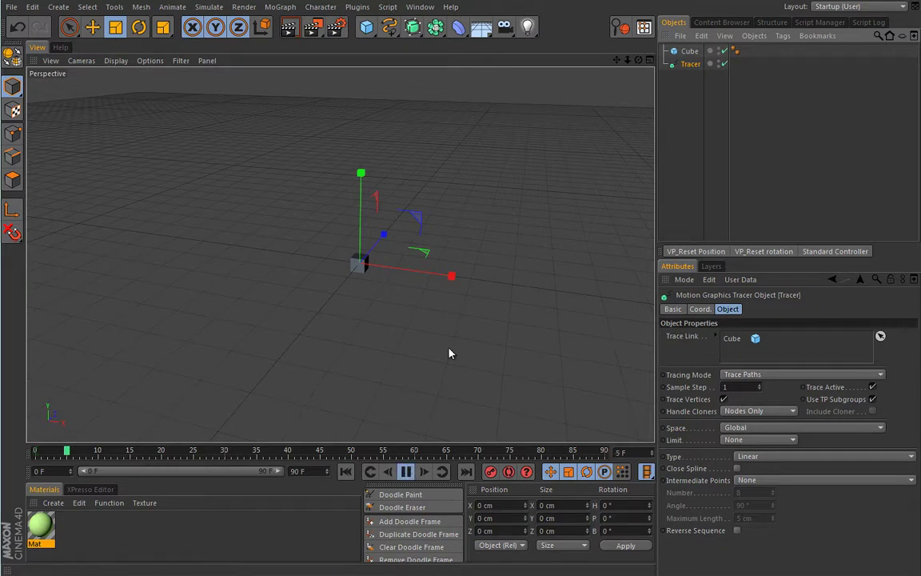
{"action": "left_click", "coordinate": [689, 52]}
{"action": "key", "text": "e"}
{"action": "mouse_move", "coordinate": [514, 227]}
{"action": "left_mouse_down"}
{"action": "mouse_move", "coordinate": [481, 178]}
{"action": "mouse_move", "coordinate": [403, 174]}
{"action": "mouse_move", "coordinate": [380, 218]}
{"action": "mouse_move", "coordinate": [397, 287]}
{"action": "mouse_move", "coordinate": [474, 289]}
{"action": "mouse_move", "coordinate": [577, 191]}
{"action": "mouse_move", "coordinate": [624, 195]}
{"action": "mouse_move", "coordinate": [660, 272]}
{"action": "mouse_move", "coordinate": [577, 313]}
{"action": "mouse_move", "coordinate": [533, 200]}
{"action": "mouse_move", "coordinate": [480, 145]}
{"action": "mouse_move", "coordinate": [399, 142]}
{"action": "mouse_move", "coordinate": [367, 179]}
{"action": "mouse_move", "coordinate": [381, 251]}
{"action": "mouse_move", "coordinate": [446, 245]}
{"action": "mouse_move", "coordinate": [561, 150]}
{"action": "mouse_move", "coordinate": [624, 152]}
{"action": "mouse_move", "coordinate": [665, 249]}
{"action": "mouse_move", "coordinate": [586, 302]}
{"action": "mouse_move", "coordinate": [545, 248]}
{"action": "mouse_move", "coordinate": [467, 175]}
{"action": "mouse_move", "coordinate": [387, 155]}
{"action": "mouse_move", "coordinate": [346, 205]}
{"action": "mouse_move", "coordinate": [363, 259]}
{"action": "mouse_move", "coordinate": [428, 295]}
{"action": "mouse_move", "coordinate": [510, 244]}
{"action": "mouse_move", "coordinate": [549, 179]}
{"action": "mouse_move", "coordinate": [587, 174]}
{"action": "mouse_move", "coordinate": [653, 229]}
{"action": "mouse_move", "coordinate": [686, 185]}
{"action": "mouse_move", "coordinate": [570, 124]}
{"action": "mouse_move", "coordinate": [526, 201]}
{"action": "mouse_move", "coordinate": [509, 299]}
{"action": "mouse_move", "coordinate": [454, 234]}
{"action": "mouse_move", "coordinate": [440, 155]}
{"action": "mouse_move", "coordinate": [383, 178]}
{"action": "mouse_move", "coordinate": [414, 229]}
{"action": "mouse_move", "coordinate": [507, 215]}
{"action": "mouse_move", "coordinate": [541, 227]}
{"action": "mouse_move", "coordinate": [546, 266]}
{"action": "mouse_move", "coordinate": [579, 280]}
{"action": "left_mouse_up"}
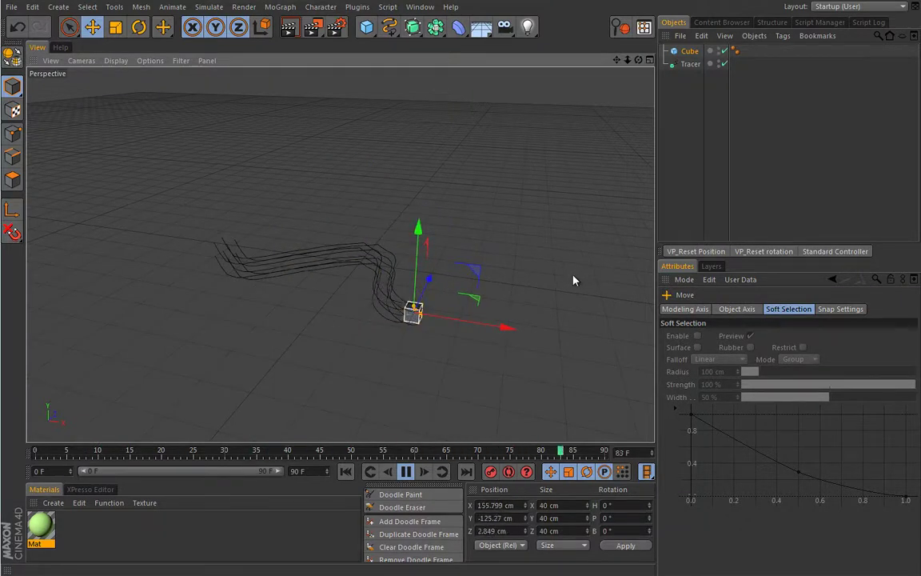
{"action": "mouse_move", "coordinate": [406, 314]}
{"action": "left_mouse_down"}
{"action": "mouse_move", "coordinate": [509, 252]}
{"action": "mouse_move", "coordinate": [534, 186]}
{"action": "mouse_move", "coordinate": [437, 126]}
{"action": "mouse_move", "coordinate": [405, 166]}
{"action": "mouse_move", "coordinate": [495, 252]}
{"action": "mouse_move", "coordinate": [387, 234]}
{"action": "mouse_move", "coordinate": [508, 202]}
{"action": "mouse_move", "coordinate": [535, 132]}
{"action": "mouse_move", "coordinate": [384, 112]}
{"action": "left_mouse_up"}
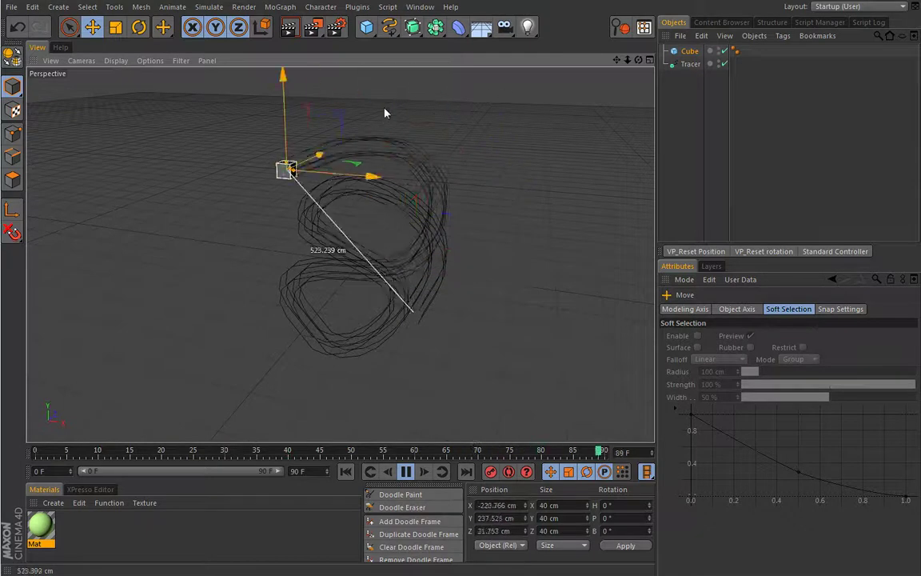
Turn off the Tracer's Trace Vertices, move the cube in loops during playback, and rewind the animation to the first frame.
{"action": "left_click", "coordinate": [690, 64]}
{"action": "left_click", "coordinate": [723, 399]}
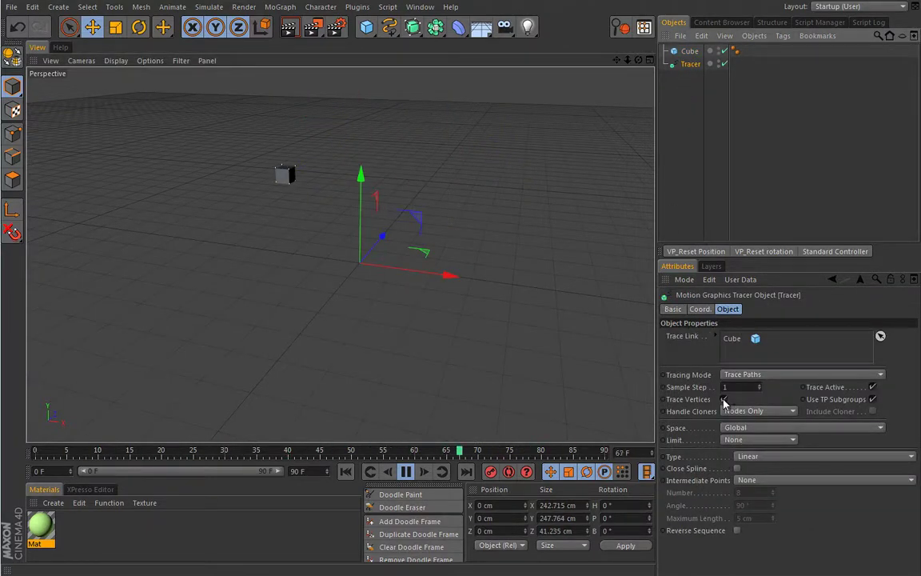
{"action": "left_click", "coordinate": [689, 50]}
{"action": "mouse_move", "coordinate": [537, 97]}
{"action": "left_mouse_down"}
{"action": "mouse_move", "coordinate": [458, 129]}
{"action": "mouse_move", "coordinate": [417, 238]}
{"action": "mouse_move", "coordinate": [565, 170]}
{"action": "mouse_move", "coordinate": [617, 294]}
{"action": "mouse_move", "coordinate": [643, 208]}
{"action": "mouse_move", "coordinate": [573, 94]}
{"action": "mouse_move", "coordinate": [528, 170]}
{"action": "mouse_move", "coordinate": [611, 282]}
{"action": "mouse_move", "coordinate": [541, 224]}
{"action": "mouse_move", "coordinate": [552, 161]}
{"action": "mouse_move", "coordinate": [483, 231]}
{"action": "left_mouse_up"}
{"action": "left_click", "coordinate": [405, 472]}
{"action": "left_click", "coordinate": [346, 472]}
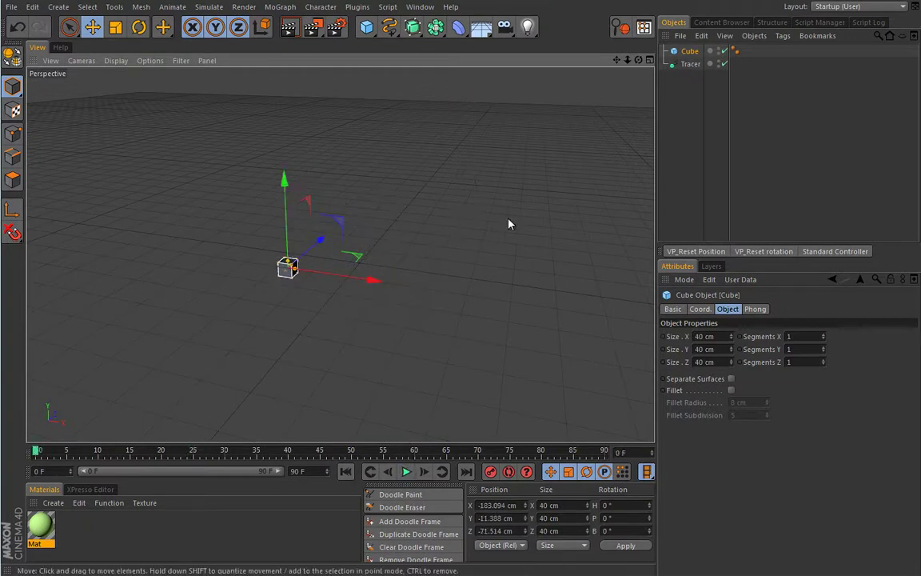
Examine the Tracing Mode options of the Tracer object without changing the mode.
{"action": "left_click", "coordinate": [690, 64]}
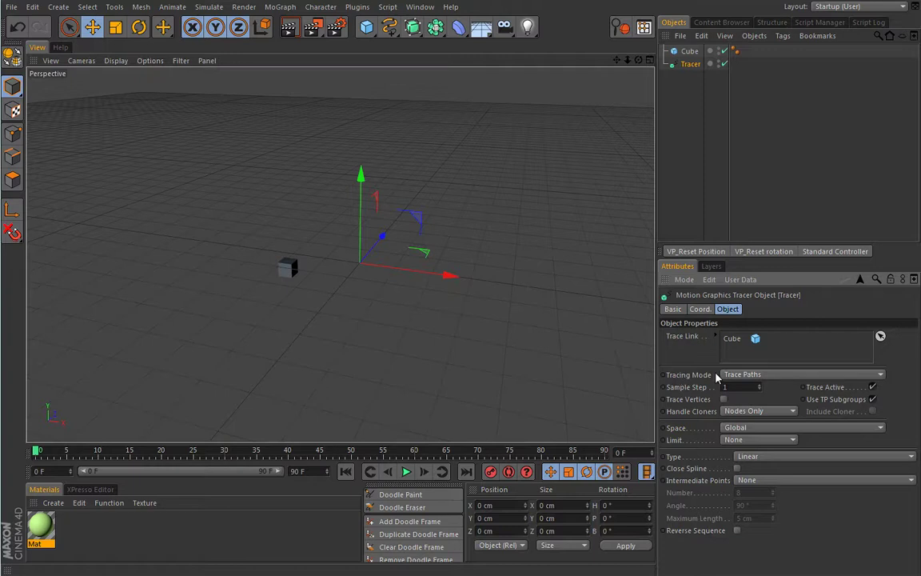
{"action": "left_click", "coordinate": [881, 375]}
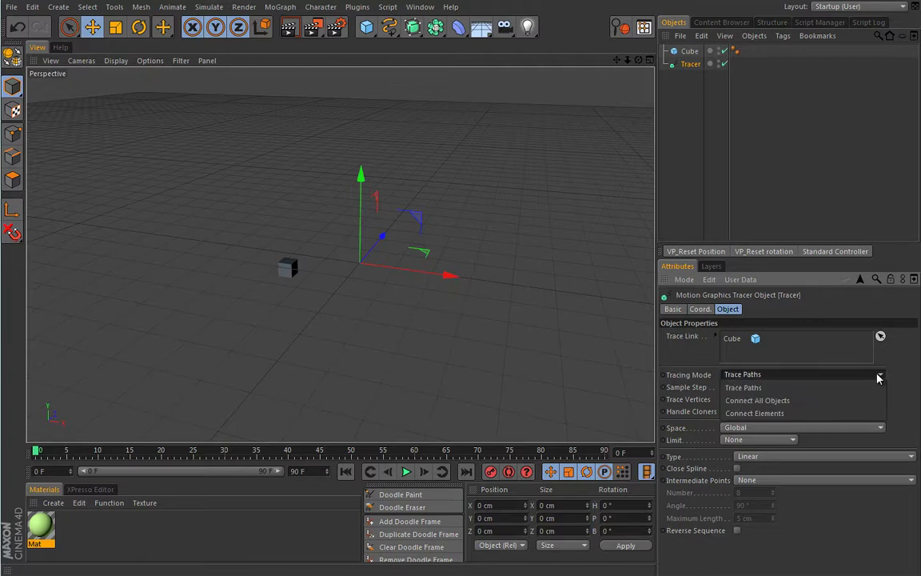
{"action": "left_click", "coordinate": [908, 374]}
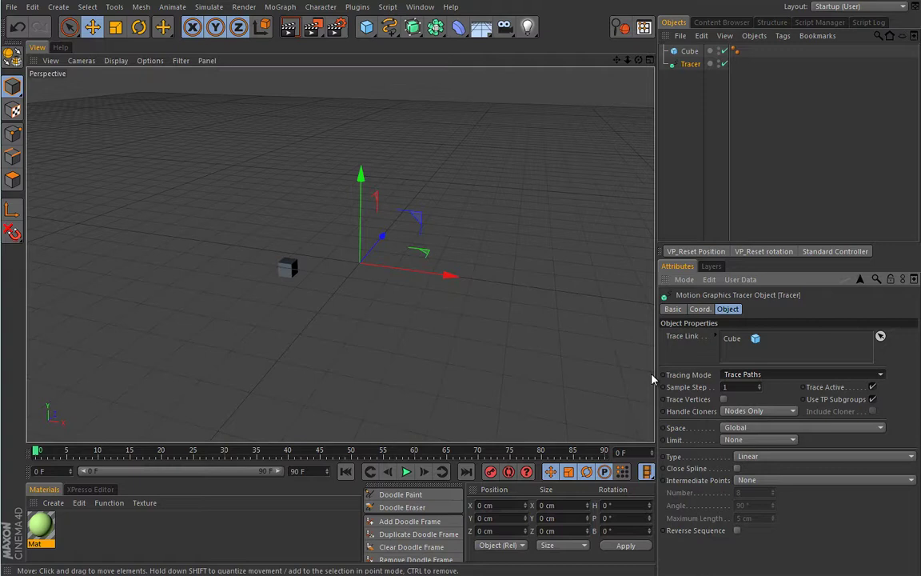
Add a MoGraph Cloner and make the cube its child.
{"action": "left_click", "coordinate": [280, 6]}
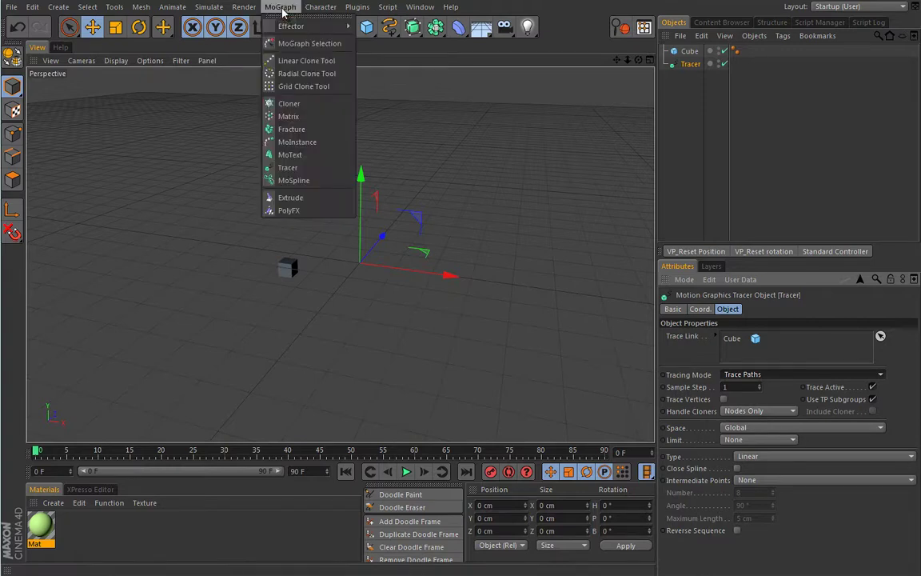
{"action": "left_click", "coordinate": [280, 102]}
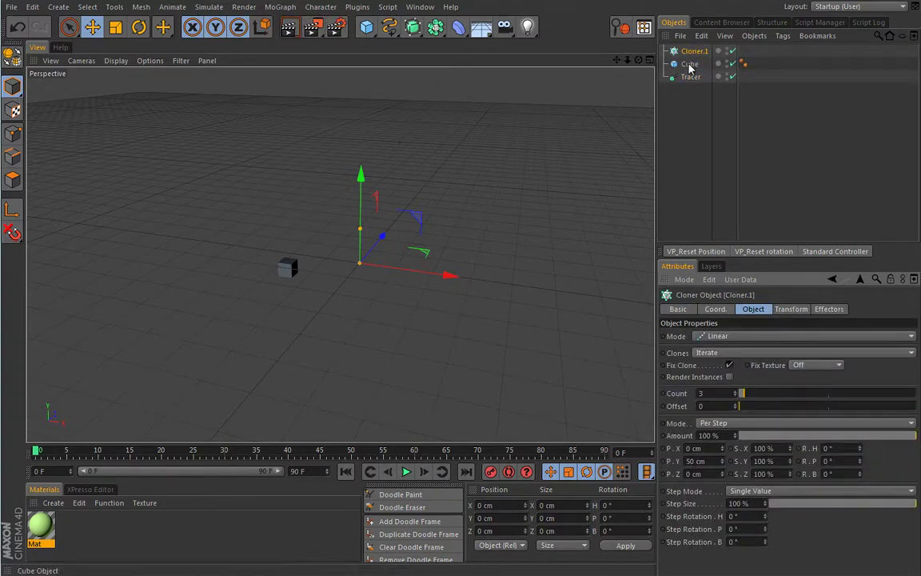
{"action": "left_click_drag", "start_coordinate": [690, 64], "coordinate": [697, 53]}
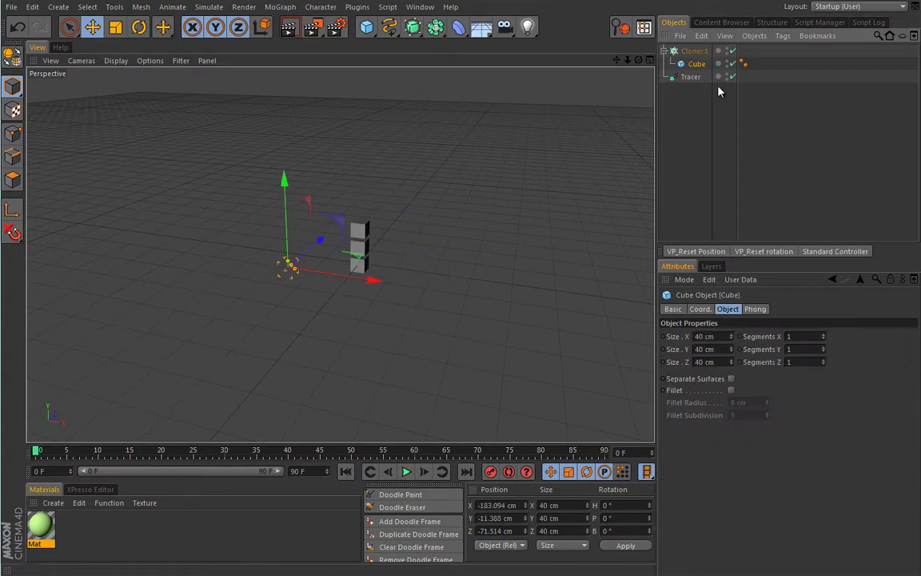
Replace the cube in the Tracer's trace link with the Cloner.
{"action": "left_click", "coordinate": [690, 76]}
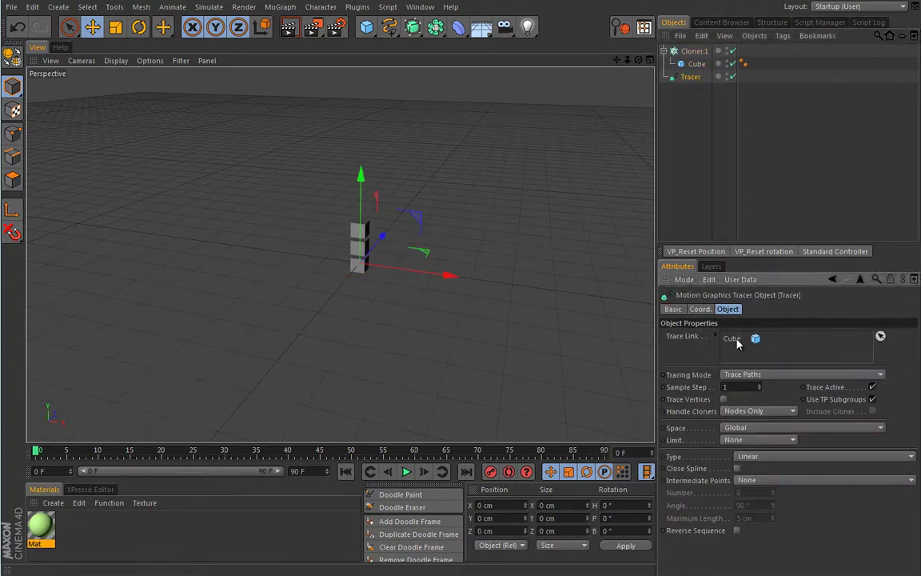
{"action": "left_click_drag", "start_coordinate": [738, 342], "coordinate": [726, 315]}
{"action": "left_click_drag", "start_coordinate": [694, 51], "coordinate": [745, 221]}
{"action": "left_click_drag", "start_coordinate": [737, 334], "coordinate": [737, 337]}
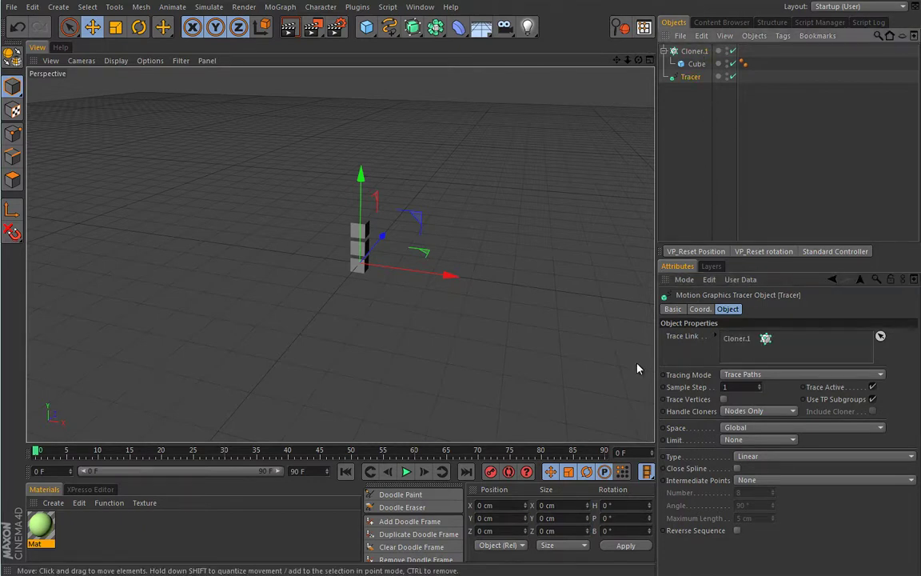
Play the animation with the Tracer's attributes locked in view and move the Cloner with its cube freely around the scene.
{"action": "left_click_drag", "start_coordinate": [446, 342], "coordinate": [462, 422], "text": "alt"}
{"action": "left_click", "coordinate": [405, 471]}
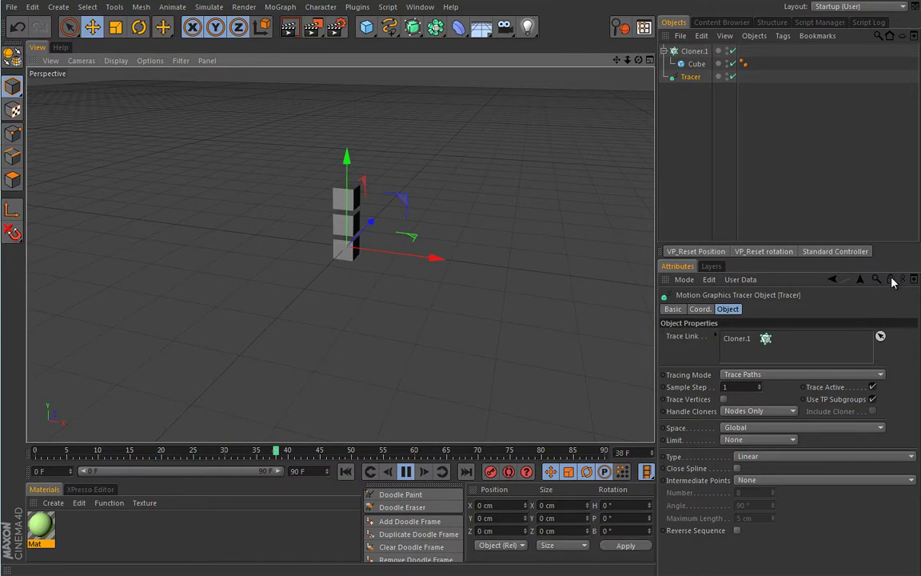
{"action": "left_click", "coordinate": [694, 51]}
{"action": "left_click", "coordinate": [670, 66]}
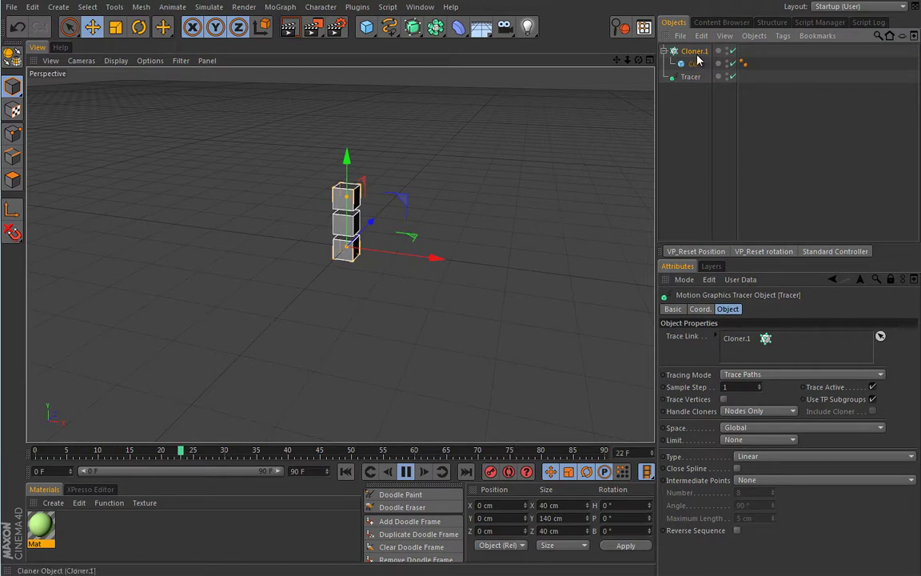
{"action": "mouse_move", "coordinate": [579, 240]}
{"action": "left_mouse_down"}
{"action": "mouse_move", "coordinate": [526, 189]}
{"action": "mouse_move", "coordinate": [479, 202]}
{"action": "mouse_move", "coordinate": [470, 263]}
{"action": "mouse_move", "coordinate": [559, 279]}
{"action": "mouse_move", "coordinate": [627, 252]}
{"action": "mouse_move", "coordinate": [662, 295]}
{"action": "mouse_move", "coordinate": [596, 336]}
{"action": "mouse_move", "coordinate": [588, 270]}
{"action": "mouse_move", "coordinate": [540, 200]}
{"action": "mouse_move", "coordinate": [489, 195]}
{"action": "mouse_move", "coordinate": [460, 257]}
{"action": "mouse_move", "coordinate": [524, 298]}
{"action": "mouse_move", "coordinate": [619, 300]}
{"action": "left_mouse_up"}
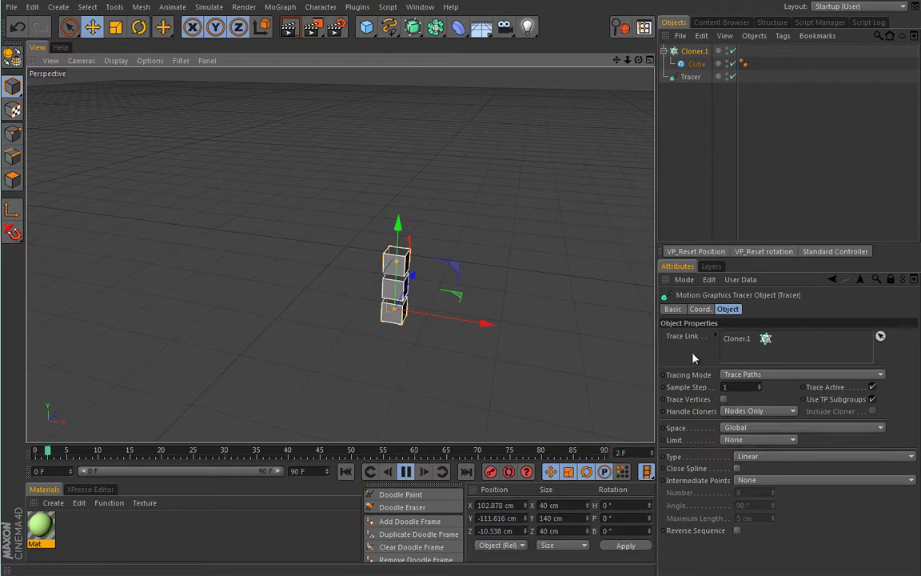
Enable Trace Vertices, set Handle Cloners to Immediate Clones, move the Cloner in loops during playback, and rewind to the first frame.
{"action": "left_click", "coordinate": [725, 399]}
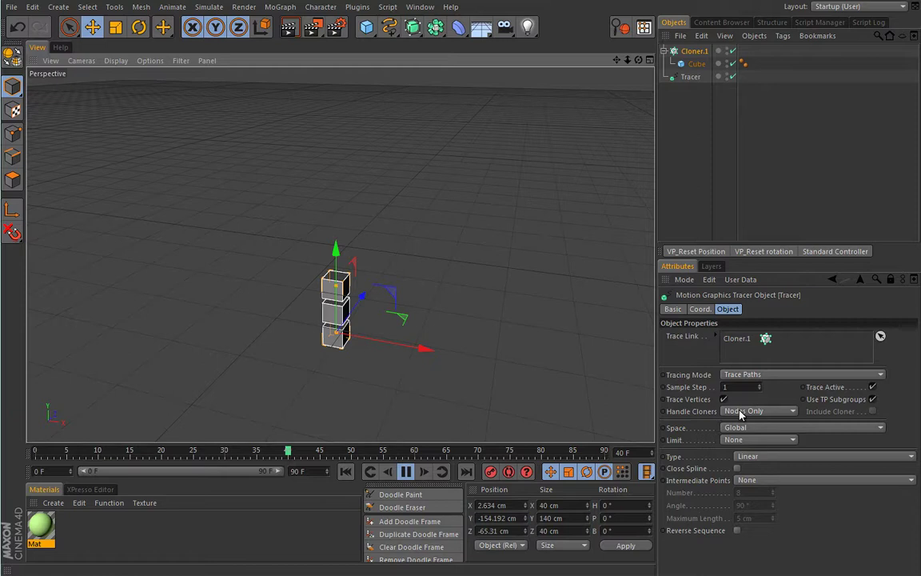
{"action": "left_click", "coordinate": [774, 413]}
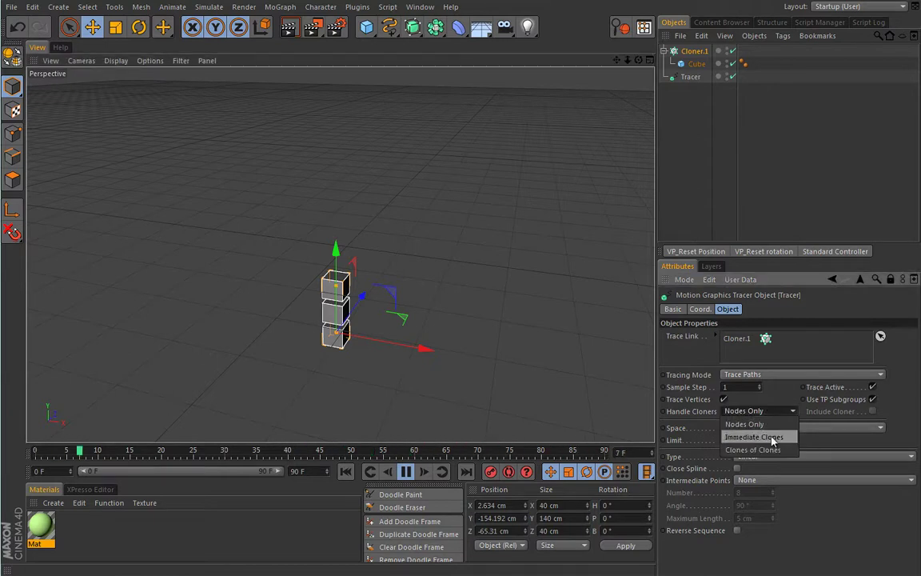
{"action": "left_click", "coordinate": [744, 438]}
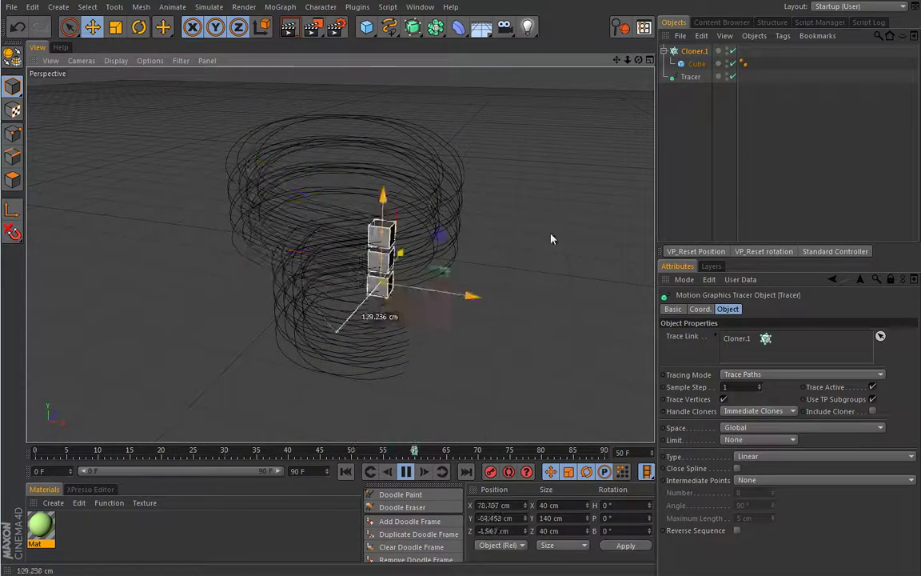
{"action": "left_click", "coordinate": [406, 470]}
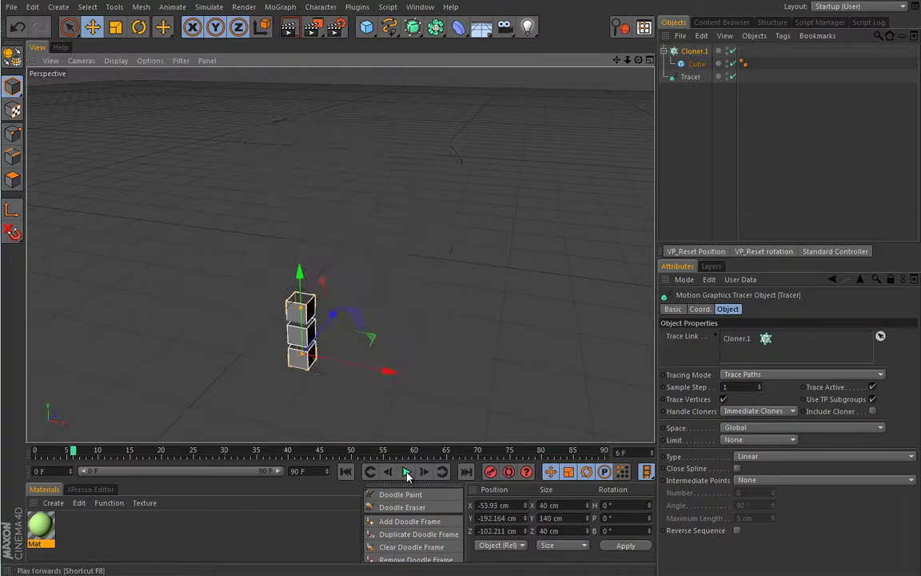
{"action": "left_click", "coordinate": [345, 471]}
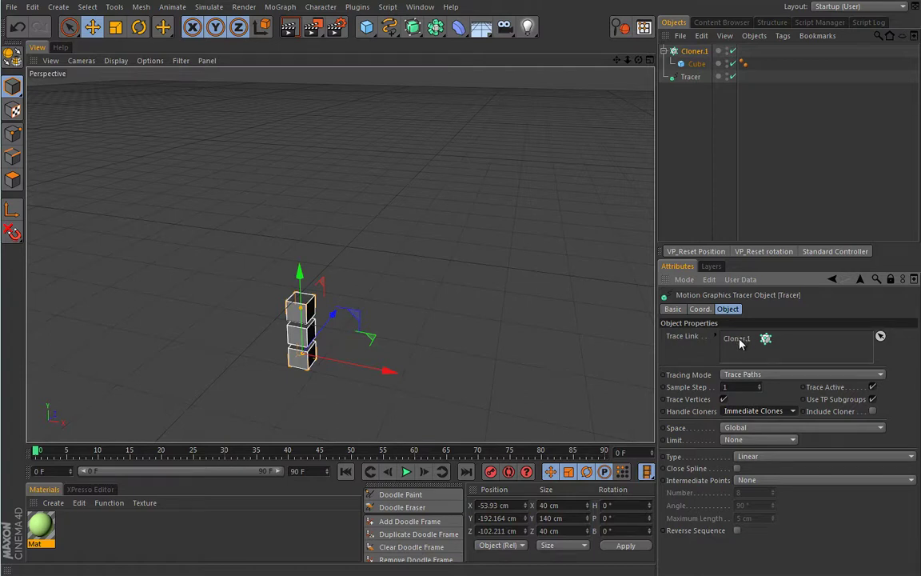
Examine the Tracer's Handle Cloners and Space options without changing either setting.
{"action": "left_click", "coordinate": [789, 412]}
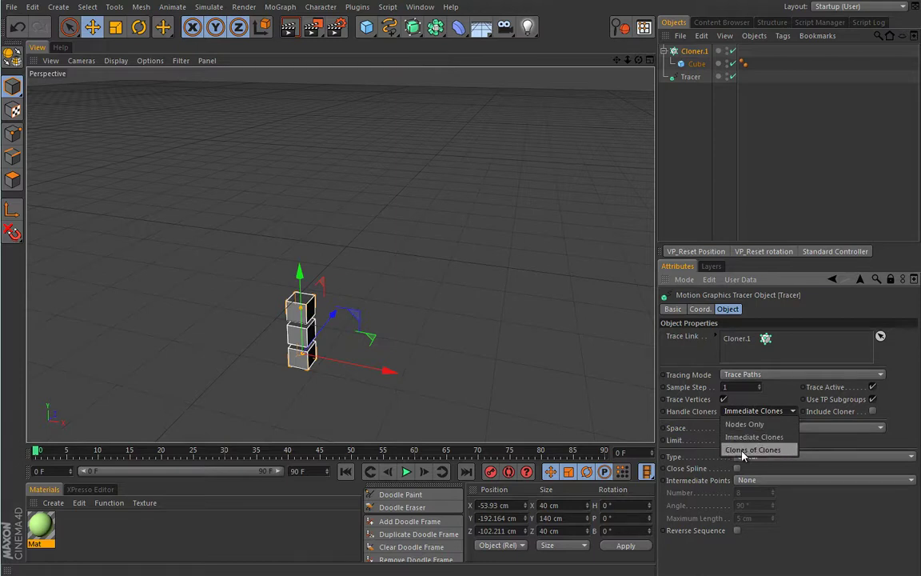
{"action": "left_click", "coordinate": [849, 440]}
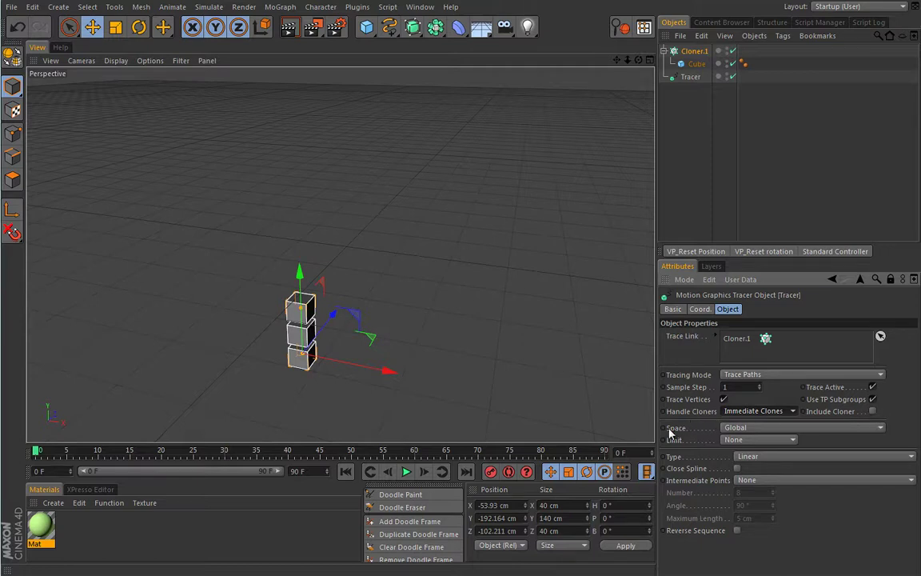
{"action": "left_click", "coordinate": [881, 429]}
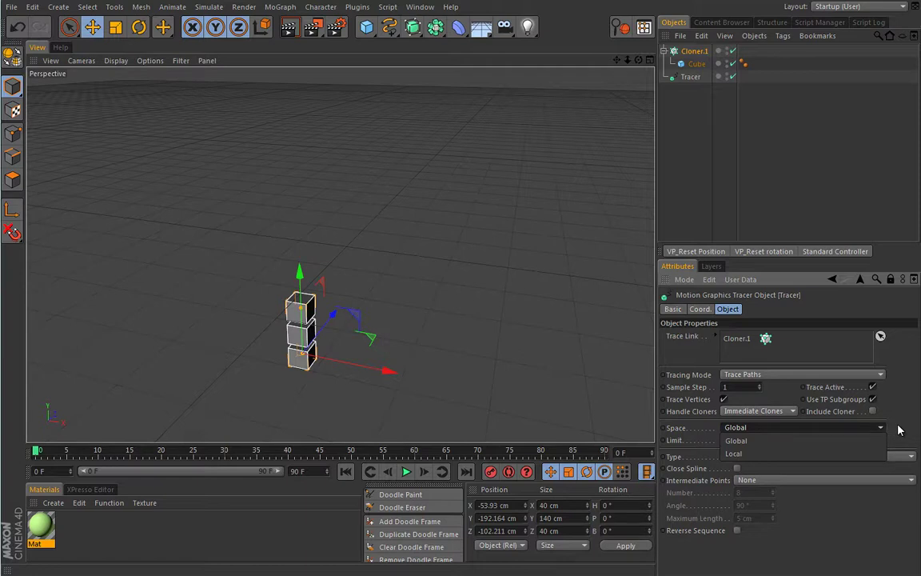
{"action": "left_click", "coordinate": [898, 430]}
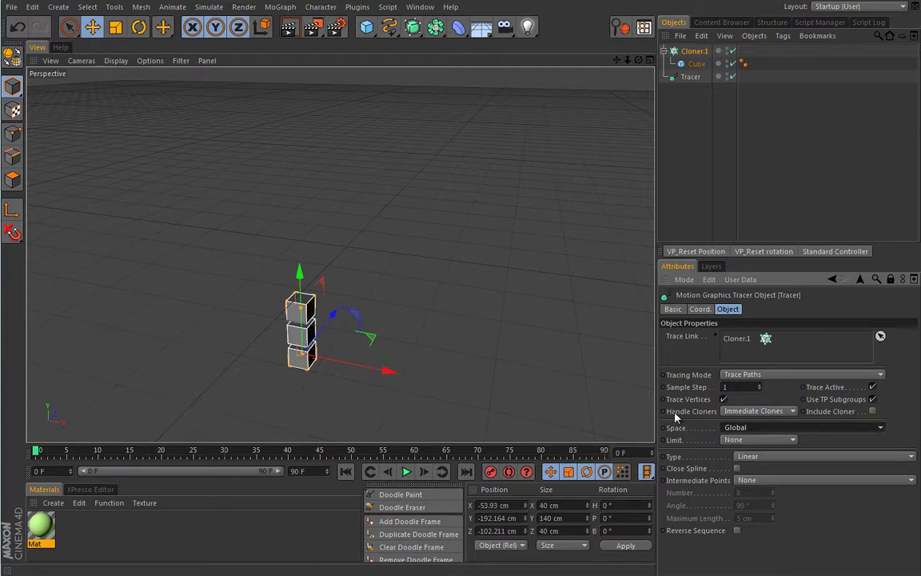
Take the cube out of the Cloner, delete the Cloner, and assign the cube as the Tracer's trace link.
{"action": "left_click_drag", "start_coordinate": [696, 64], "coordinate": [694, 77]}
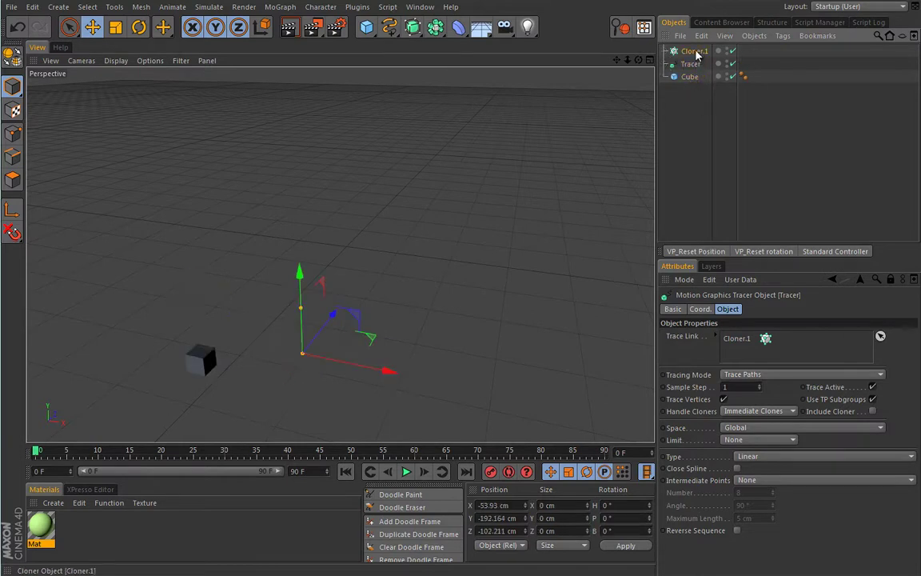
{"action": "key", "text": "Delete"}
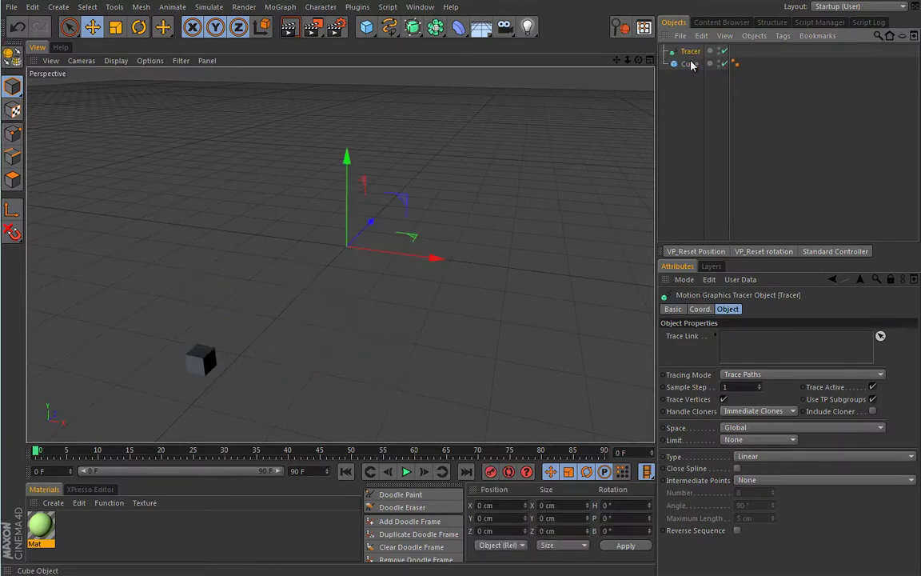
{"action": "mouse_move", "coordinate": [702, 112]}
{"action": "left_mouse_down"}
{"action": "mouse_move", "coordinate": [730, 349]}
{"action": "mouse_move", "coordinate": [734, 336]}
{"action": "left_mouse_up"}
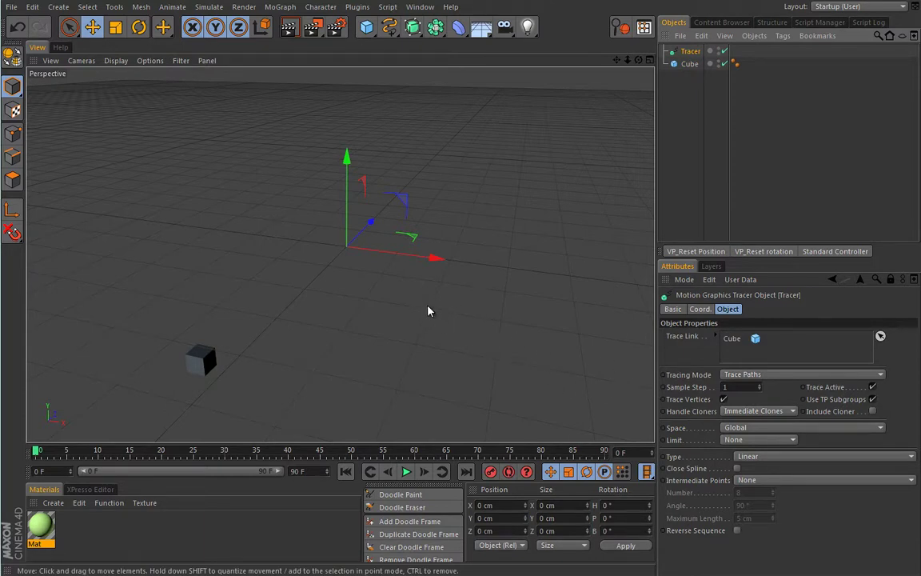
Move the cube toward the scene centre, play the animation, and move the cube freely so its vertices are traced.
{"action": "left_click", "coordinate": [200, 360]}
{"action": "left_click_drag", "start_coordinate": [387, 292], "coordinate": [547, 182]}
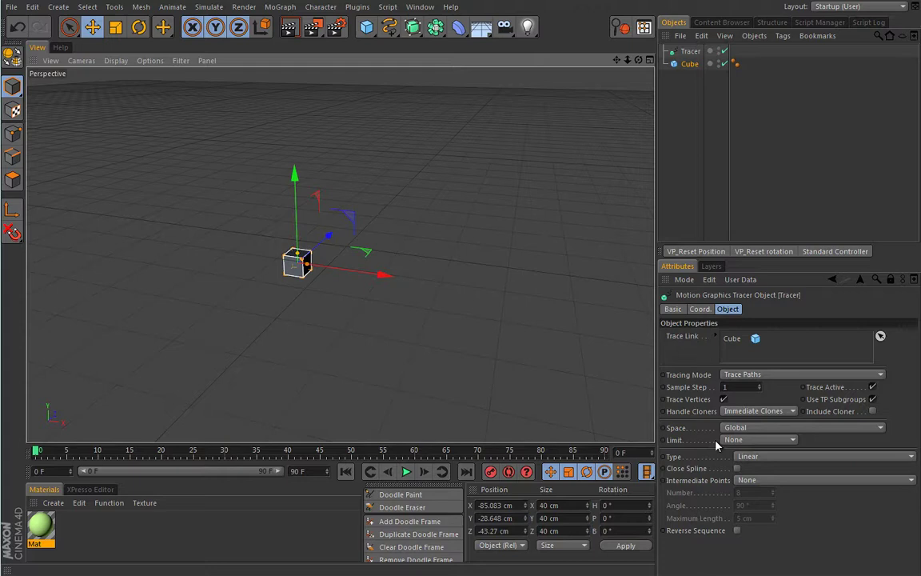
{"action": "left_click", "coordinate": [406, 471]}
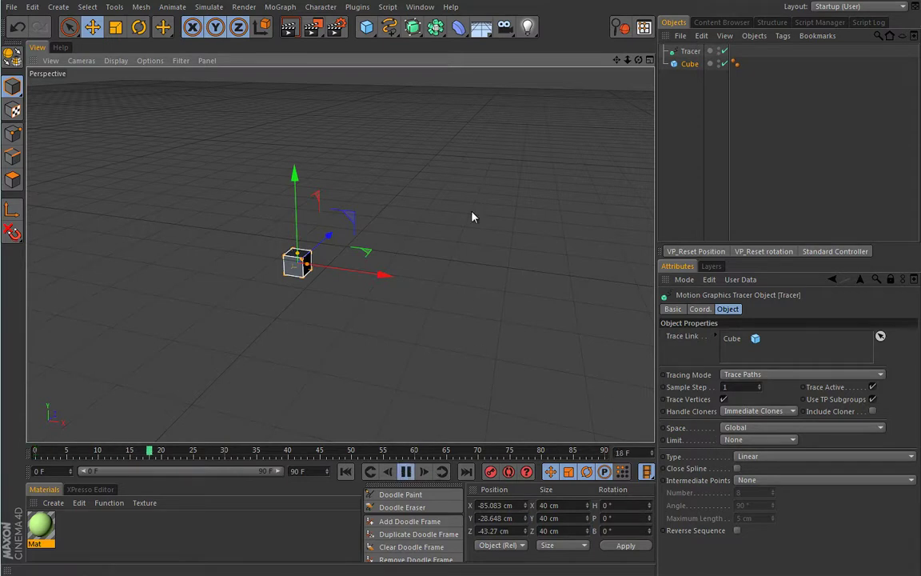
{"action": "mouse_move", "coordinate": [545, 154]}
{"action": "left_mouse_down"}
{"action": "mouse_move", "coordinate": [608, 294]}
{"action": "mouse_move", "coordinate": [503, 197]}
{"action": "mouse_move", "coordinate": [400, 199]}
{"action": "mouse_move", "coordinate": [548, 197]}
{"action": "mouse_move", "coordinate": [601, 240]}
{"action": "mouse_move", "coordinate": [546, 182]}
{"action": "mouse_move", "coordinate": [601, 101]}
{"action": "mouse_move", "coordinate": [566, 99]}
{"action": "left_mouse_up"}
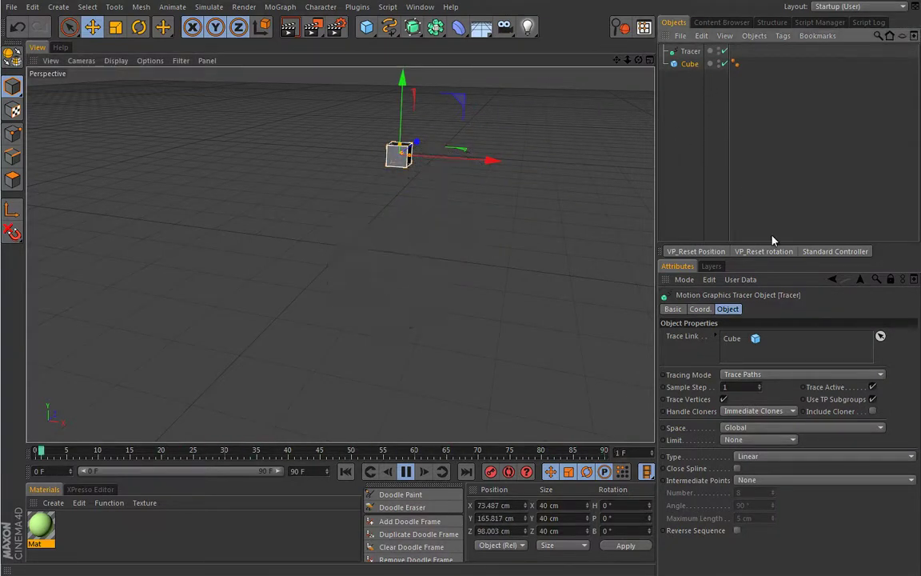
Unlock the attributes and set the cube's X, Y and Z segments to 2.
{"action": "left_click", "coordinate": [890, 280]}
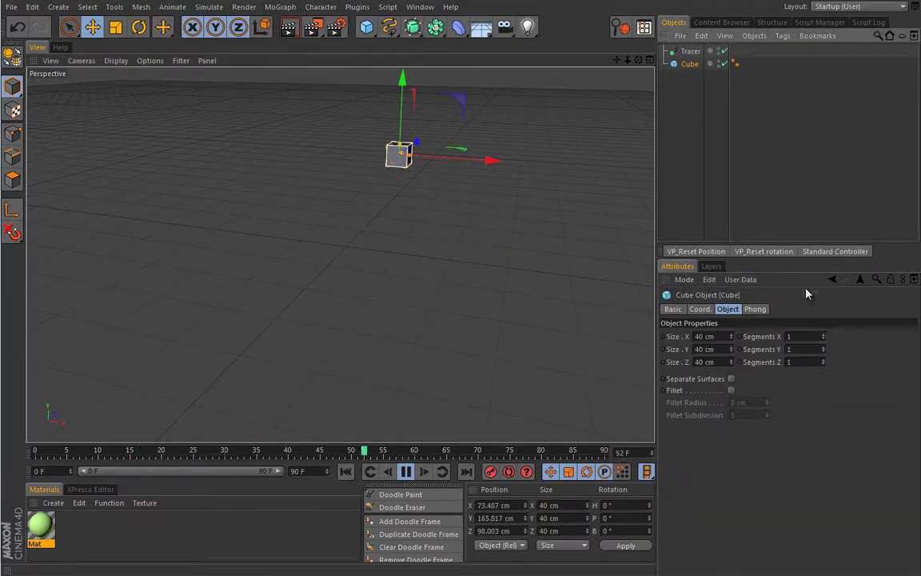
{"action": "left_click", "coordinate": [822, 334]}
{"action": "left_click", "coordinate": [823, 347]}
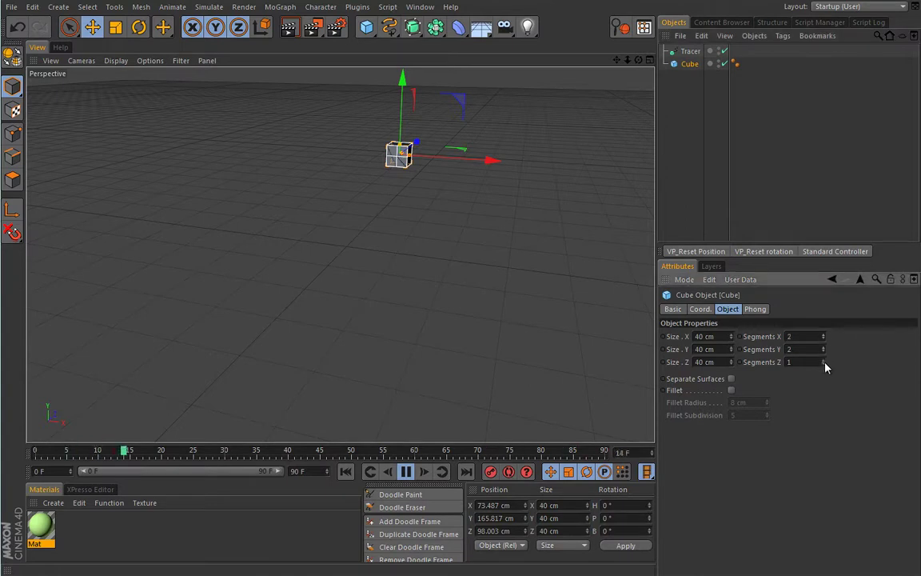
{"action": "left_click", "coordinate": [822, 359]}
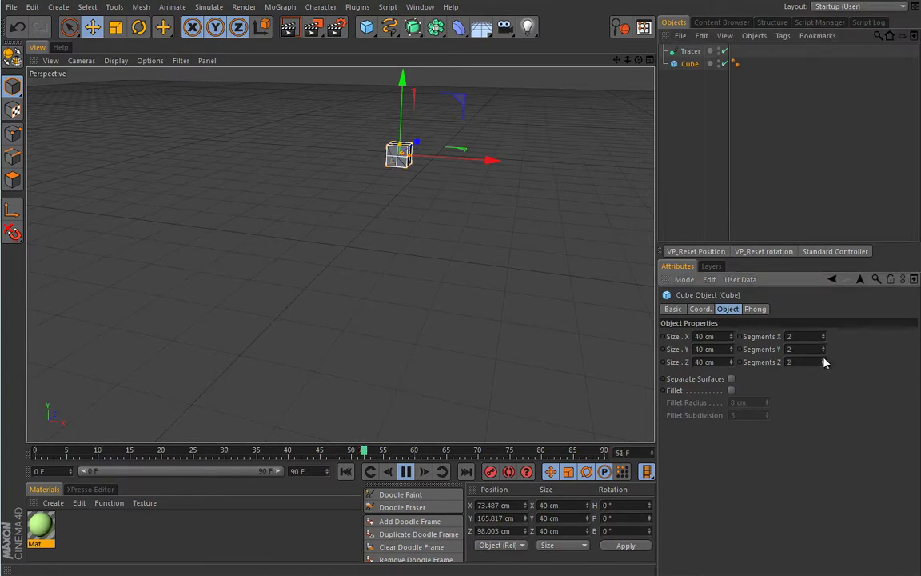
Move the subdivided cube in loops during playback to trace its vertices, and bring up the Tracer's settings again.
{"action": "left_click", "coordinate": [692, 52]}
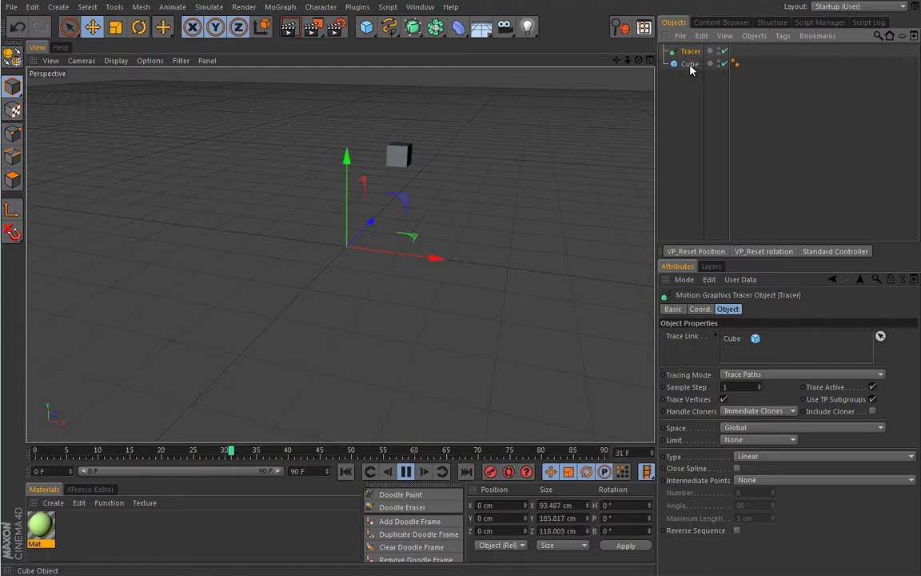
{"action": "left_click", "coordinate": [690, 64]}
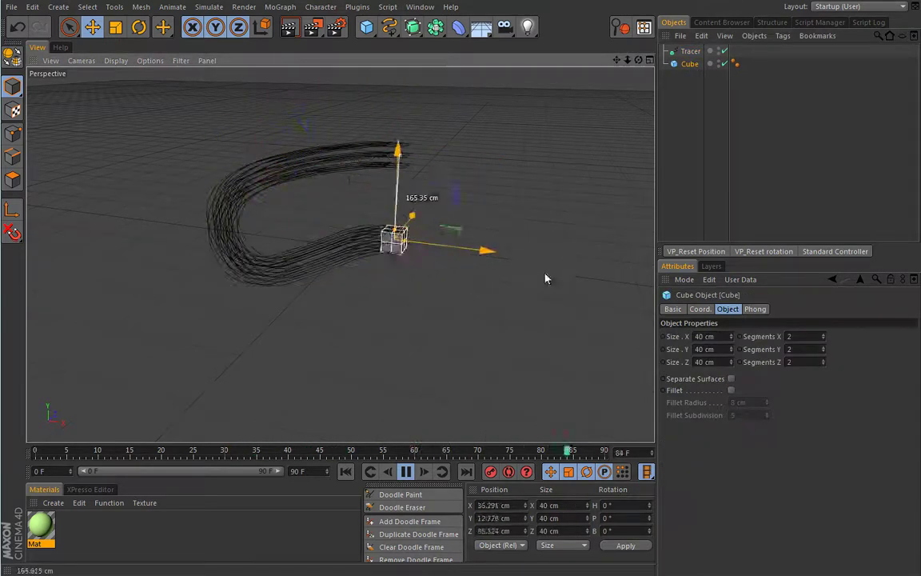
{"action": "mouse_move", "coordinate": [551, 372]}
{"action": "left_mouse_down"}
{"action": "mouse_move", "coordinate": [505, 354]}
{"action": "mouse_move", "coordinate": [529, 238]}
{"action": "mouse_move", "coordinate": [484, 202]}
{"action": "mouse_move", "coordinate": [446, 207]}
{"action": "mouse_move", "coordinate": [405, 236]}
{"action": "mouse_move", "coordinate": [402, 299]}
{"action": "mouse_move", "coordinate": [433, 331]}
{"action": "left_mouse_up"}
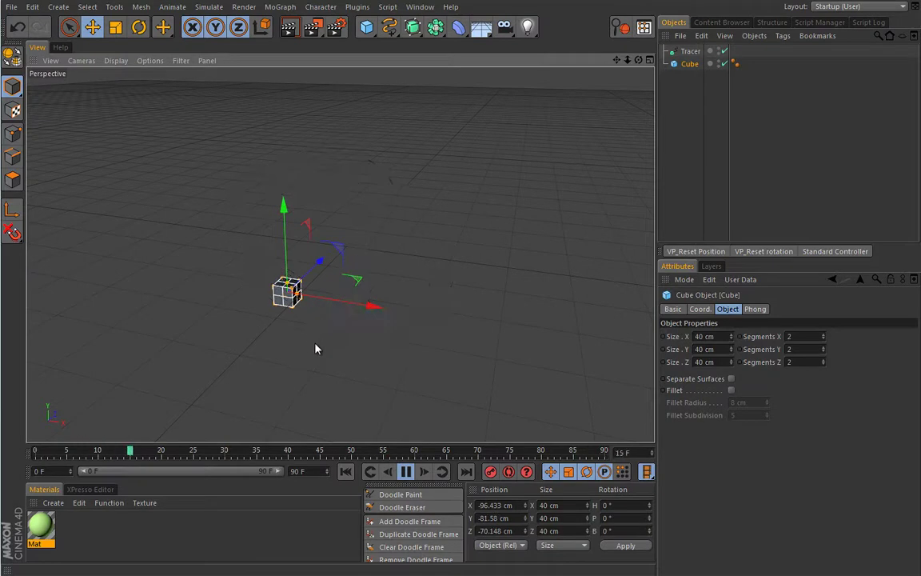
{"action": "left_click", "coordinate": [690, 50]}
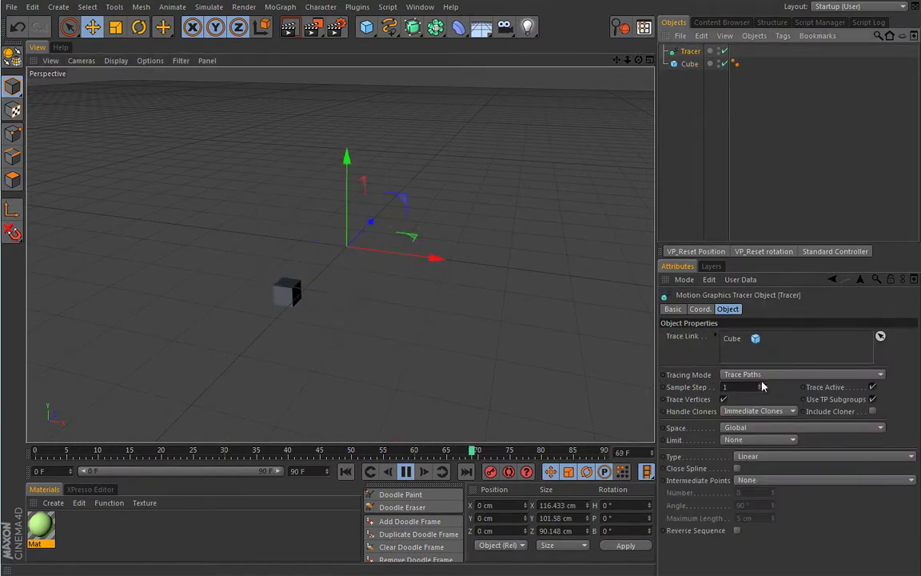
Turn off Trace Vertices, move the cube in loops during playback to trace a single path, and rewind to the start.
{"action": "left_click", "coordinate": [724, 399]}
{"action": "left_click", "coordinate": [690, 64]}
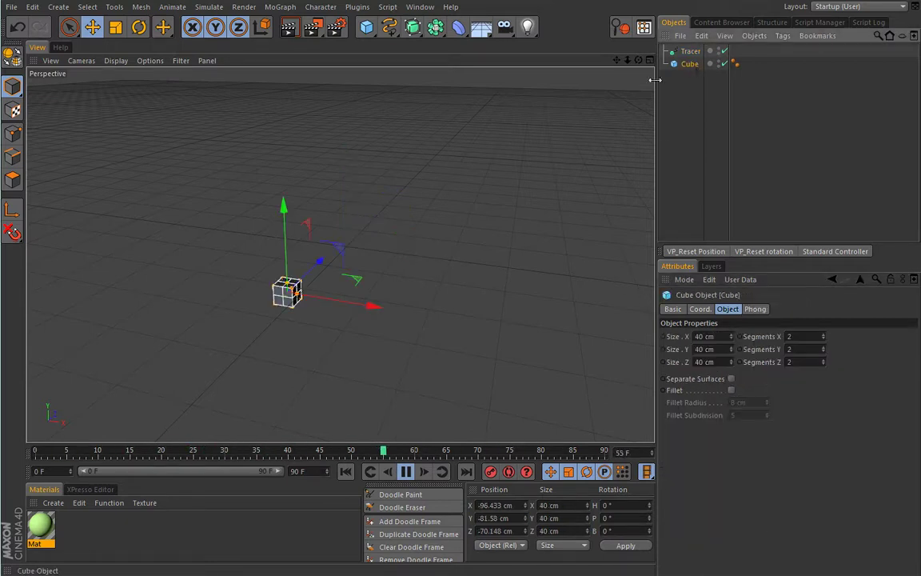
{"action": "mouse_move", "coordinate": [423, 284]}
{"action": "left_mouse_down"}
{"action": "mouse_move", "coordinate": [631, 214]}
{"action": "mouse_move", "coordinate": [494, 230]}
{"action": "mouse_move", "coordinate": [367, 267]}
{"action": "mouse_move", "coordinate": [524, 220]}
{"action": "mouse_move", "coordinate": [530, 284]}
{"action": "left_mouse_up"}
{"action": "left_click", "coordinate": [414, 466]}
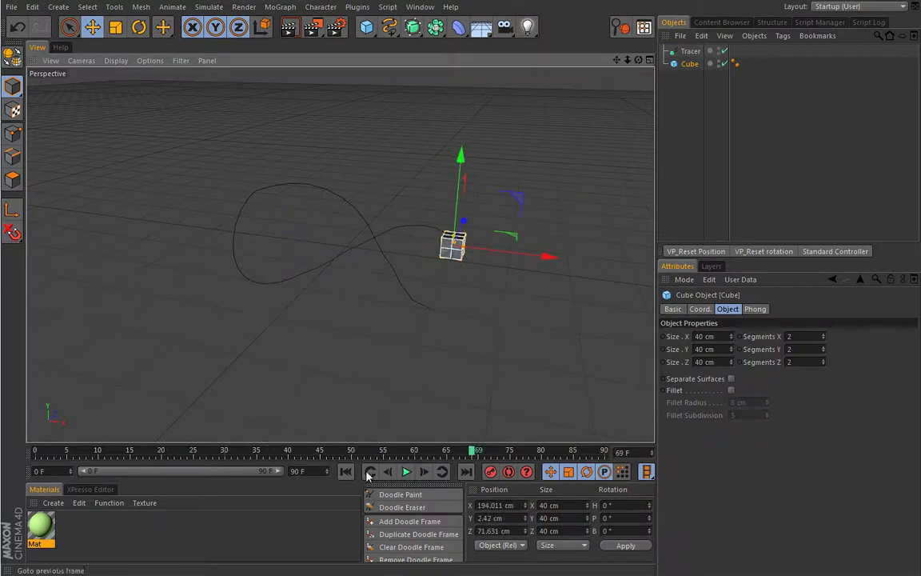
{"action": "key", "text": "shift+f"}
Set the Tracer's Limit to From End with an Amount of 10 and move the cube during playback to test it.
{"action": "left_click", "coordinate": [690, 52]}
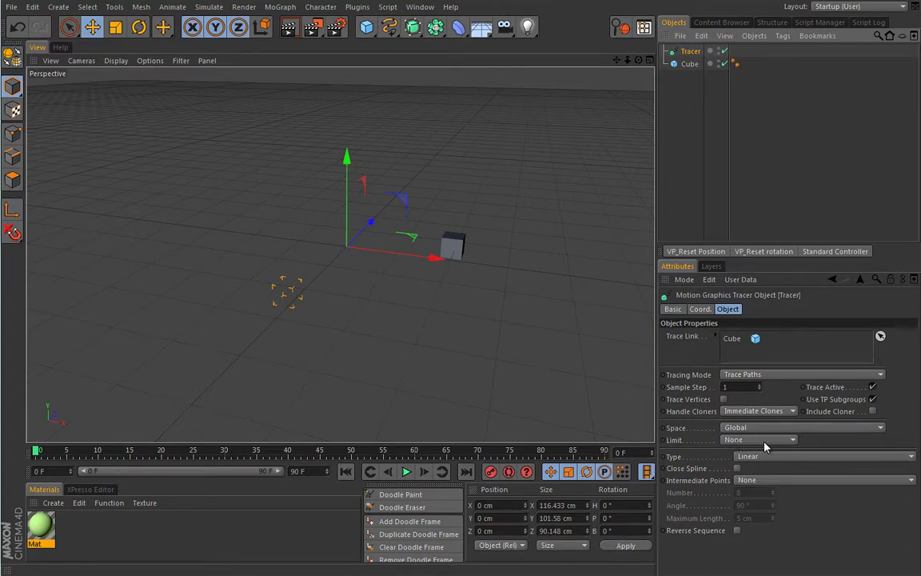
{"action": "left_click", "coordinate": [792, 442]}
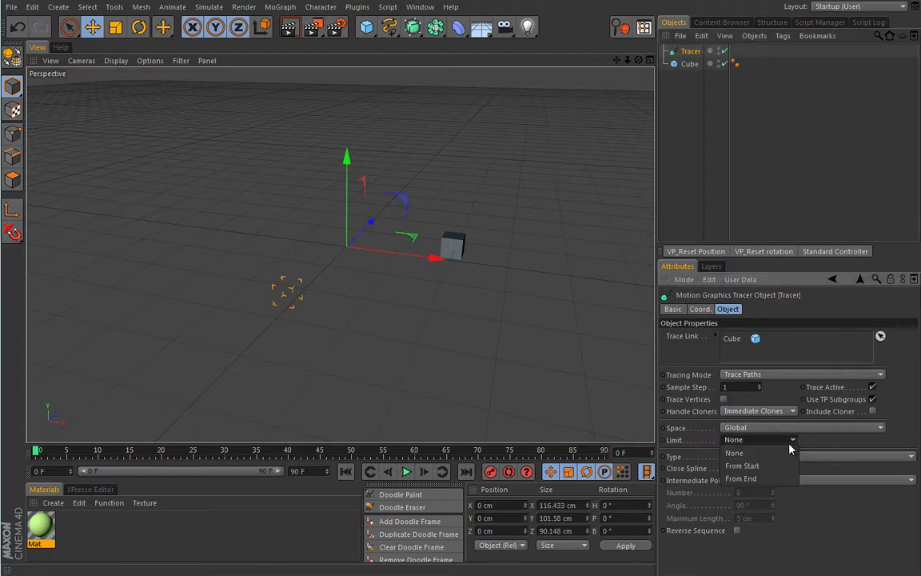
{"action": "left_click", "coordinate": [784, 477]}
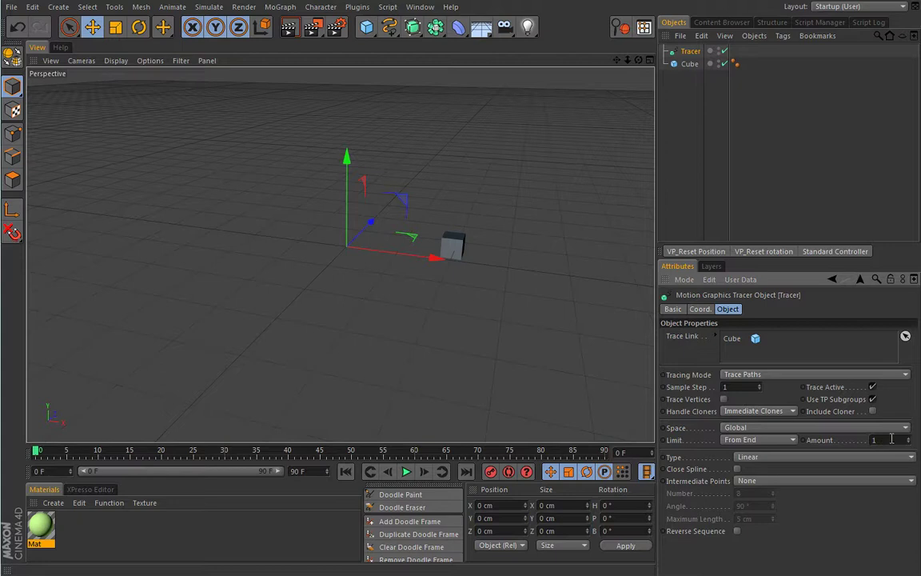
{"action": "type", "text": "10"}
{"action": "key", "text": "Return"}
{"action": "left_click", "coordinate": [406, 472]}
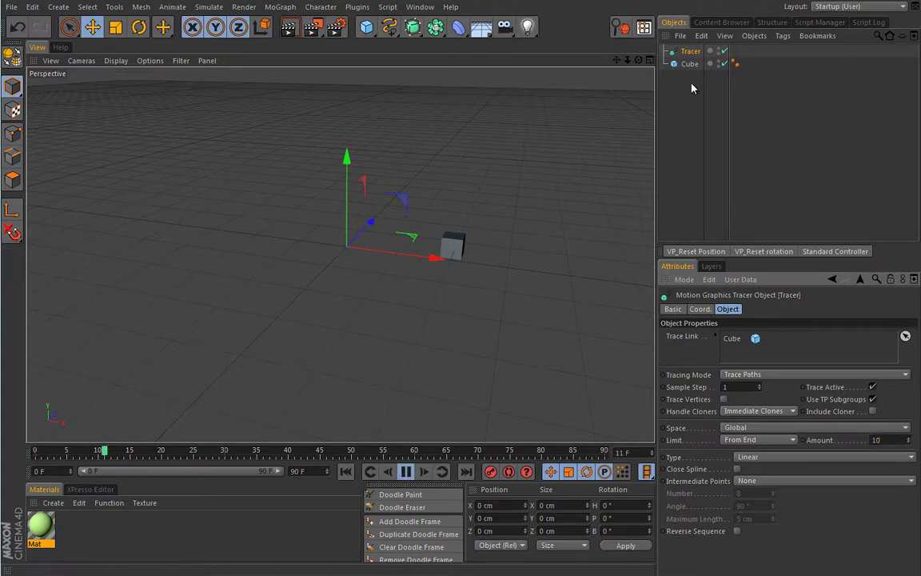
{"action": "left_click", "coordinate": [689, 64]}
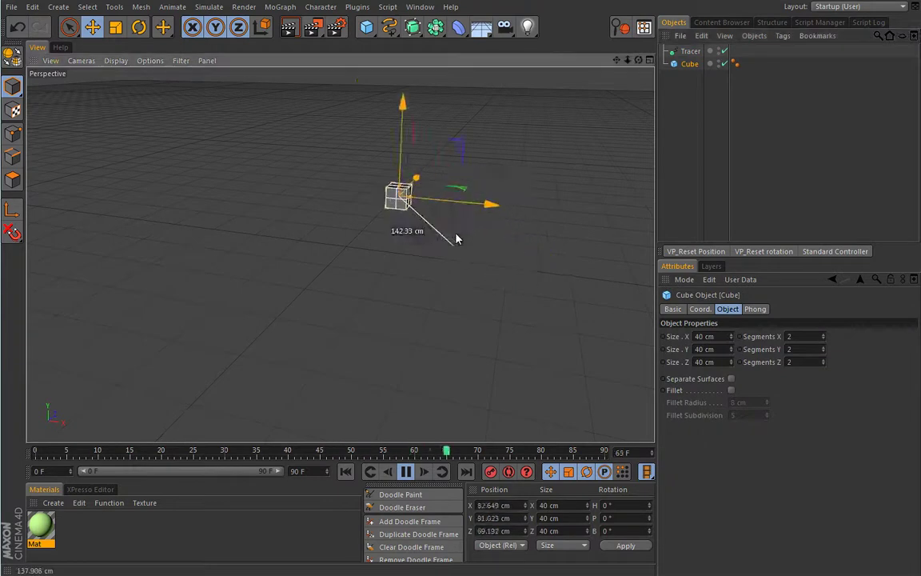
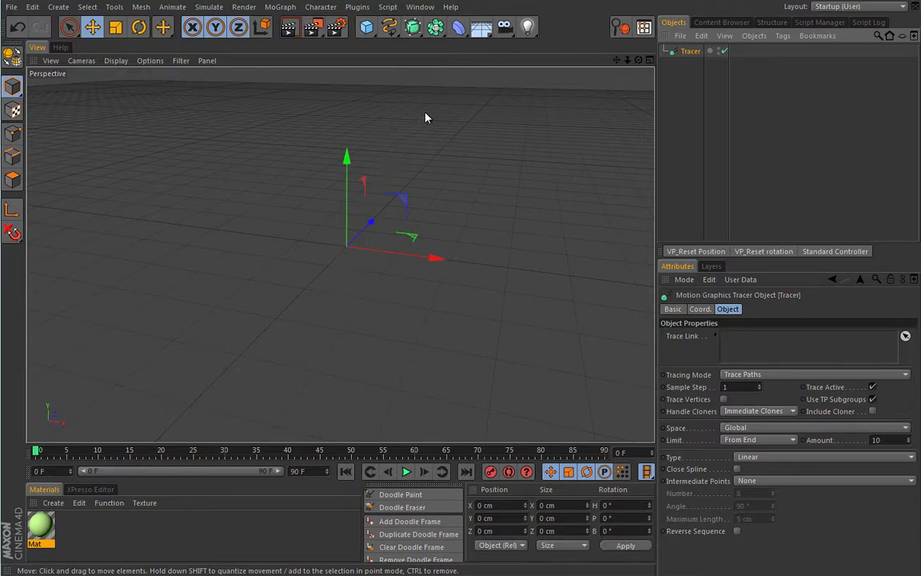
Add a Sweep NURBS and a Circle spline to the scene.
{"action": "left_click", "coordinate": [412, 30]}
{"action": "left_click", "coordinate": [470, 91]}
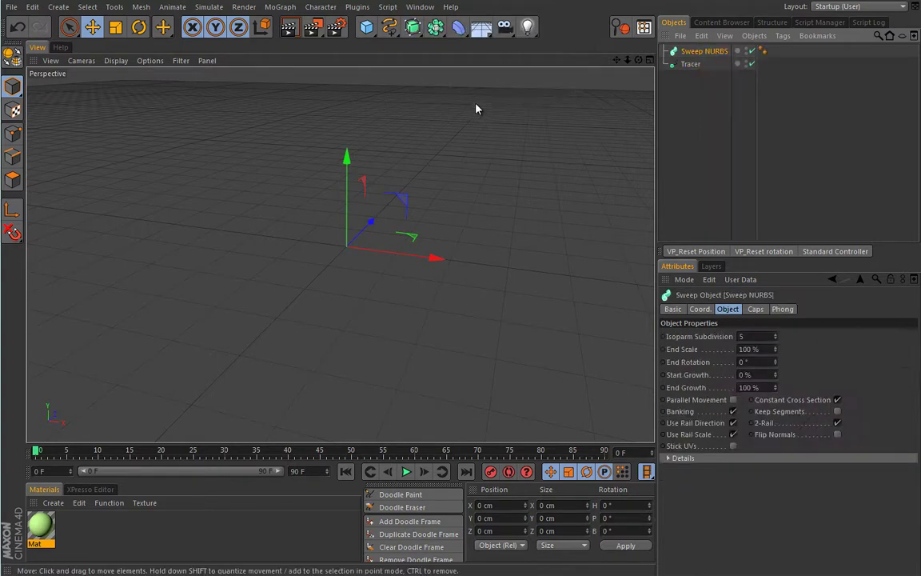
{"action": "left_click", "coordinate": [389, 30]}
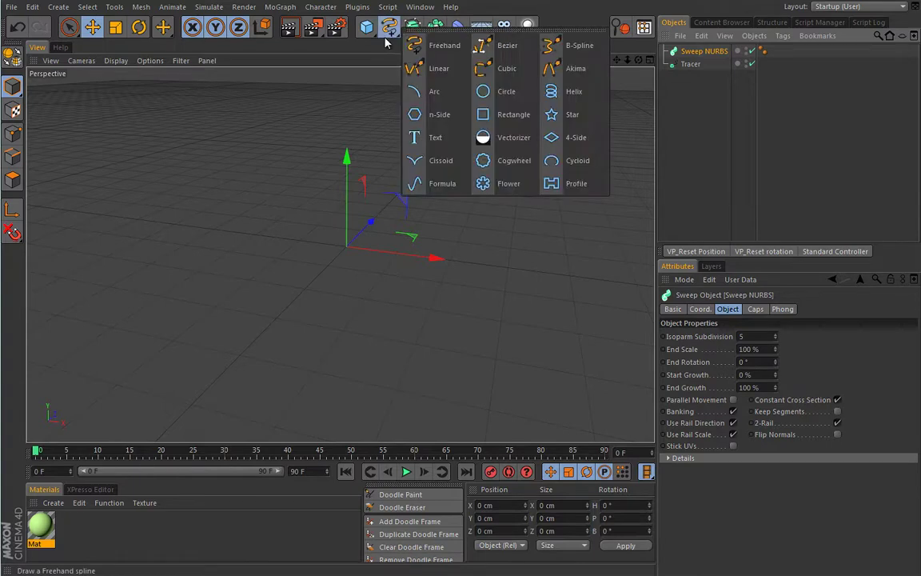
{"action": "left_click", "coordinate": [485, 93]}
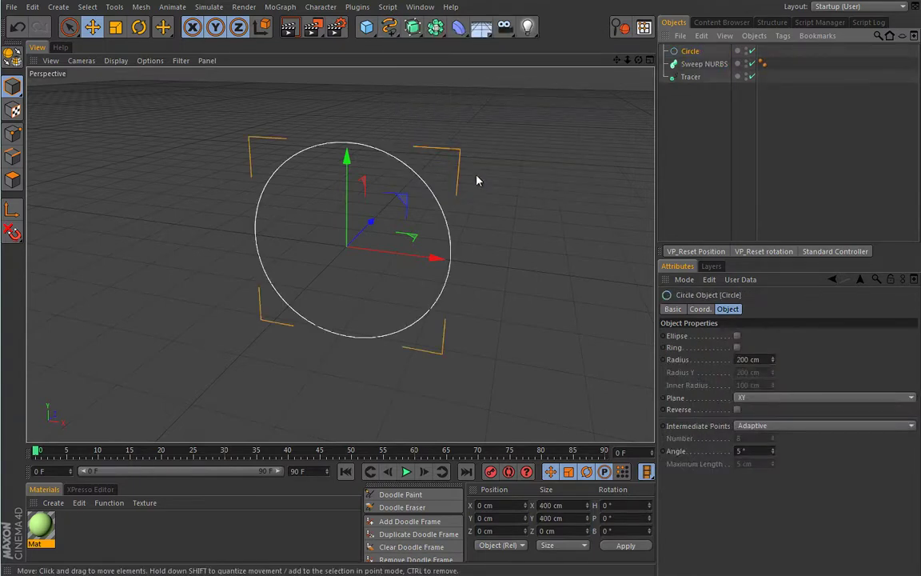
Set the circle's Intermediate Points to Uniform with a Number of 2.
{"action": "left_click", "coordinate": [734, 426]}
{"action": "left_click", "coordinate": [757, 464]}
{"action": "left_click_drag", "start_coordinate": [763, 438], "coordinate": [724, 438]}
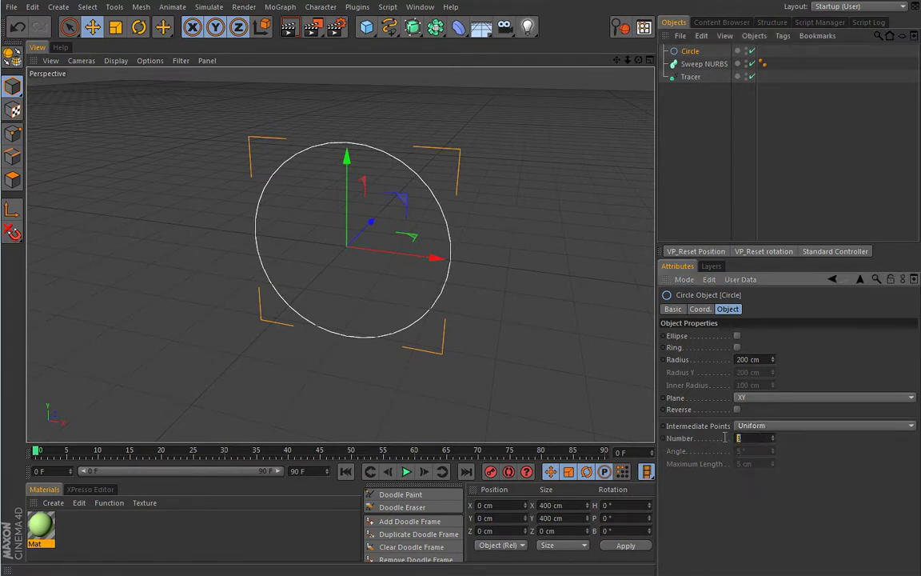
{"action": "type", "text": "2"}
{"action": "key", "text": "Return"}
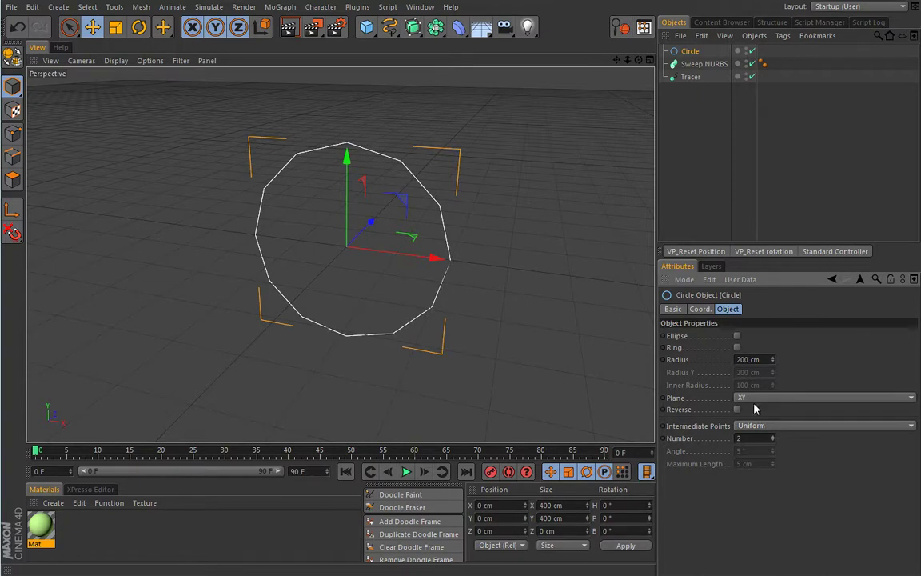
Set the Tracer's spline Type to Cubic and its Intermediate Points to Uniform with a Number of 2.
{"action": "left_click", "coordinate": [690, 78]}
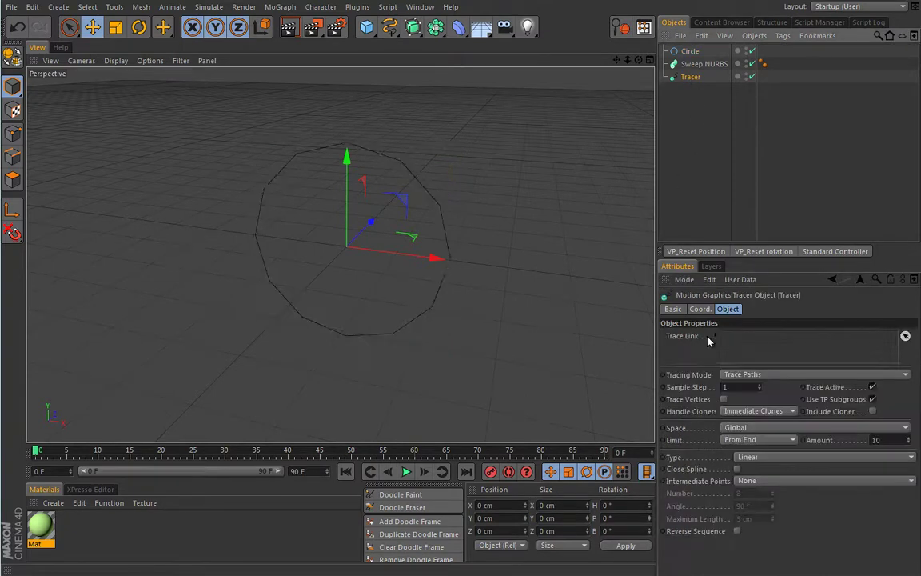
{"action": "left_click", "coordinate": [757, 460]}
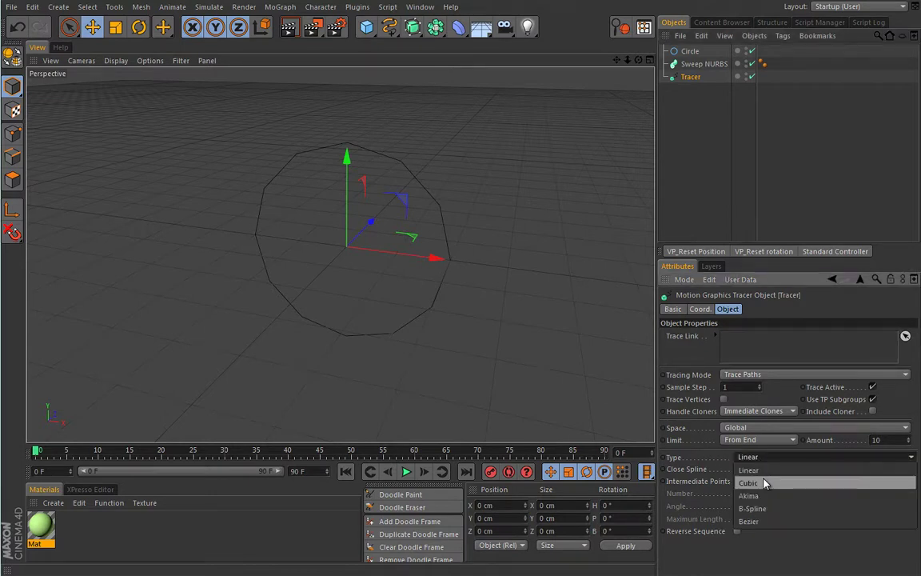
{"action": "left_click", "coordinate": [765, 483]}
{"action": "left_click", "coordinate": [763, 481]}
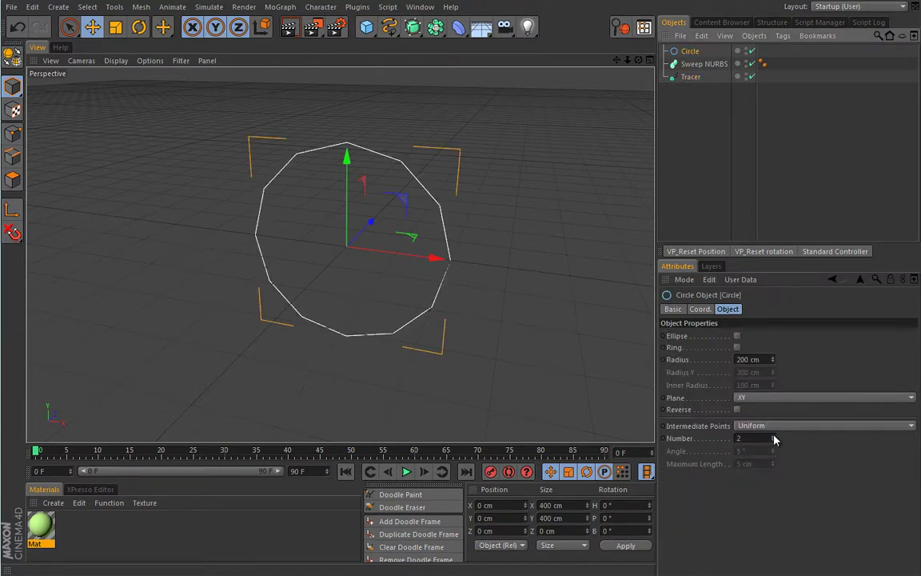
Raise the circle's intermediate point Number to 4 and hide the circle in the viewport and renderer.
{"action": "left_click", "coordinate": [772, 437]}
{"action": "left_click", "coordinate": [772, 437]}
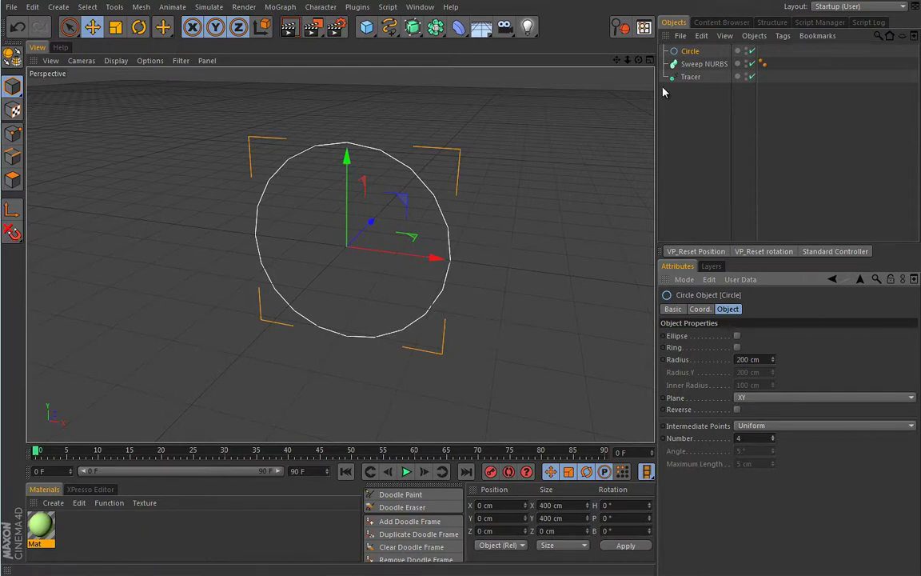
{"action": "left_click", "coordinate": [737, 48]}
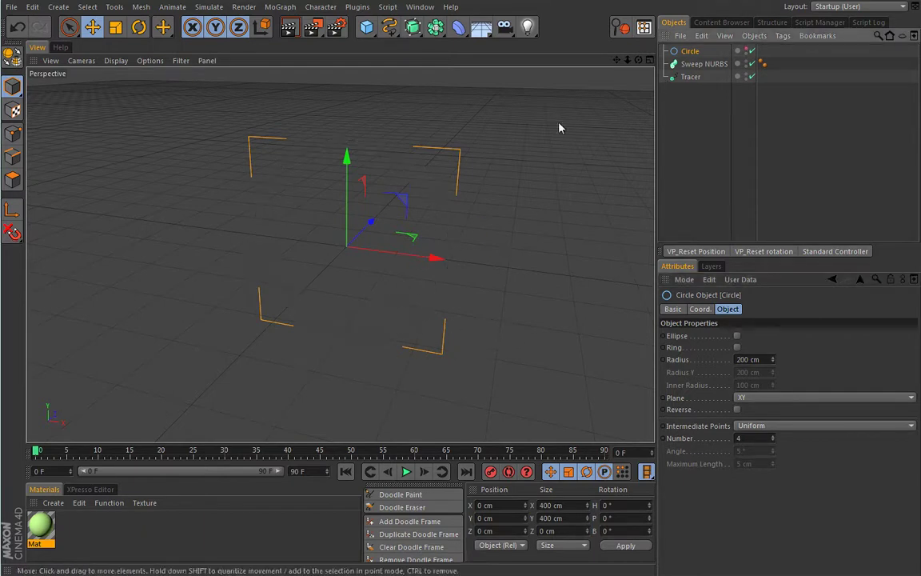
Add a Cissoid spline and change its Type to Lemniscate.
{"action": "left_click", "coordinate": [390, 29]}
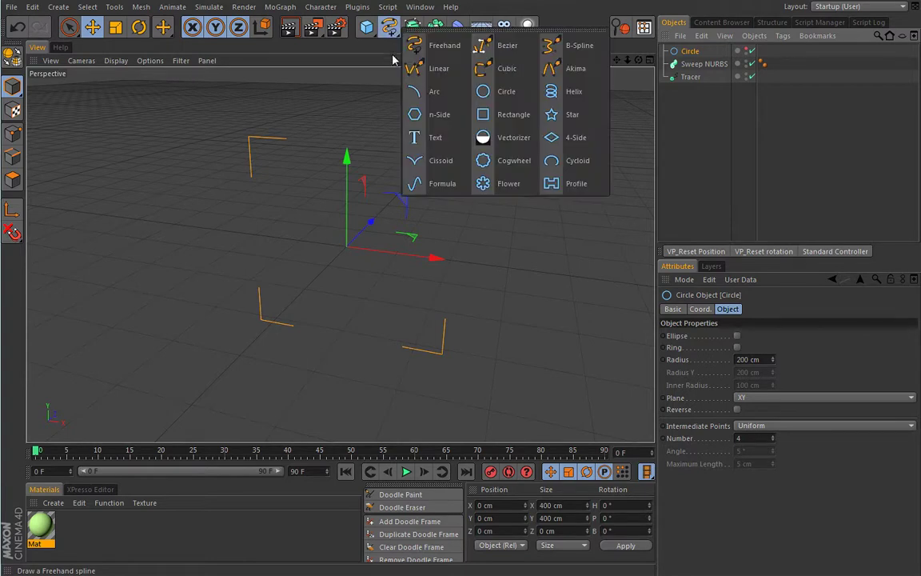
{"action": "left_click", "coordinate": [432, 160]}
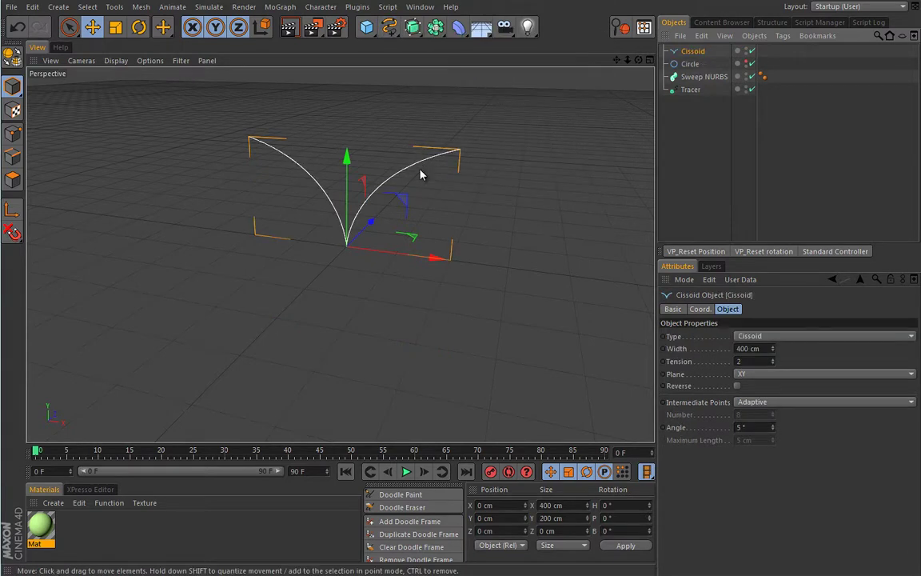
{"action": "left_click", "coordinate": [827, 336]}
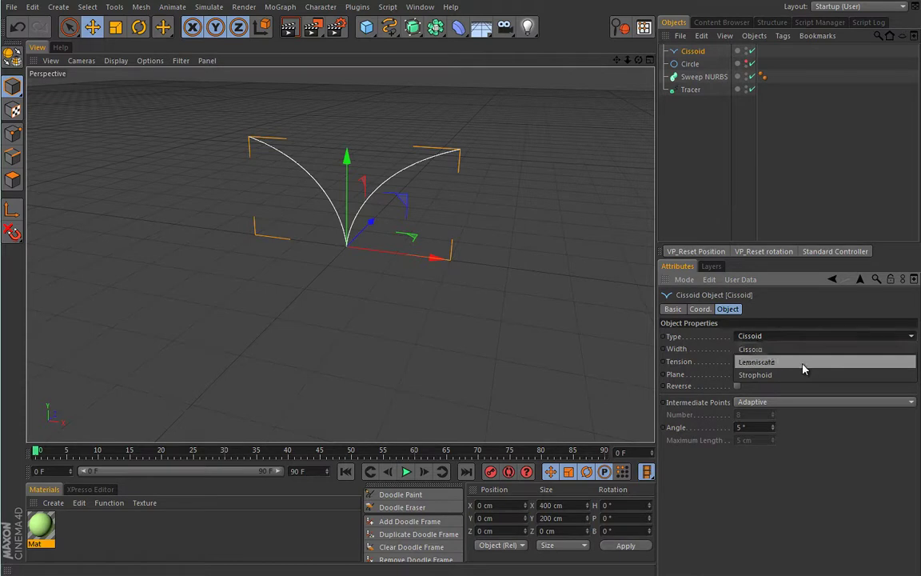
{"action": "left_click", "coordinate": [803, 363]}
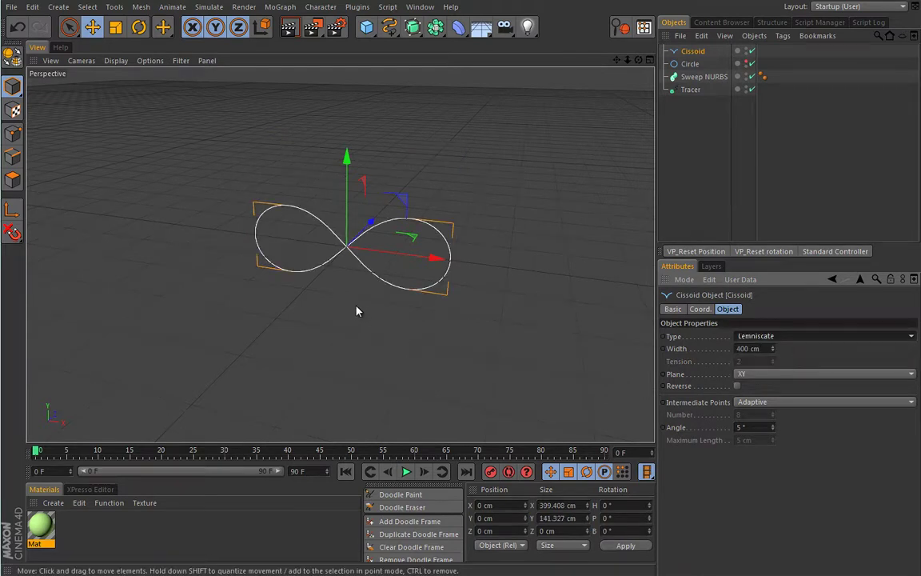
{"action": "scroll", "coordinate": [356, 309], "scroll_direction": "up", "scroll_amount": 3}
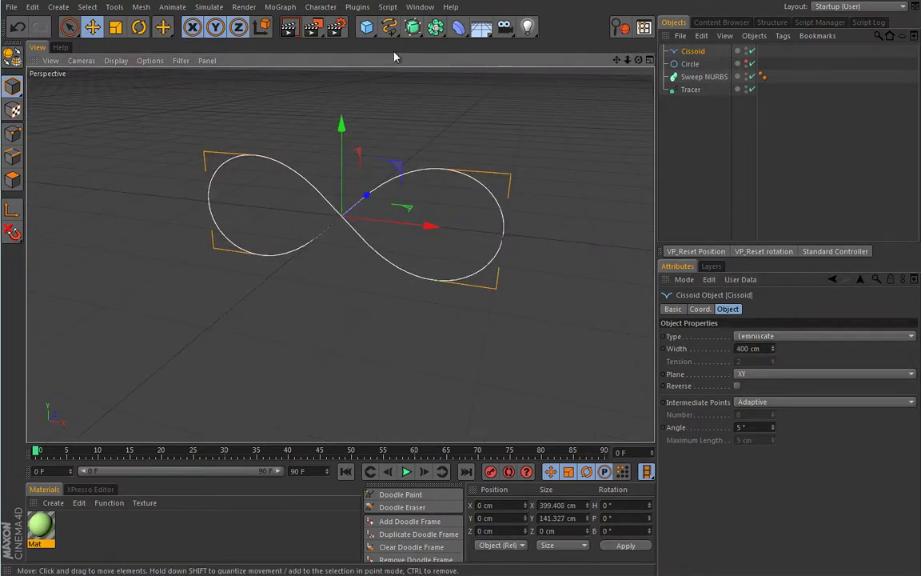
Add a Polygon object, make it a triangle, and scale it down to about 15 cm.
{"action": "left_click", "coordinate": [367, 26]}
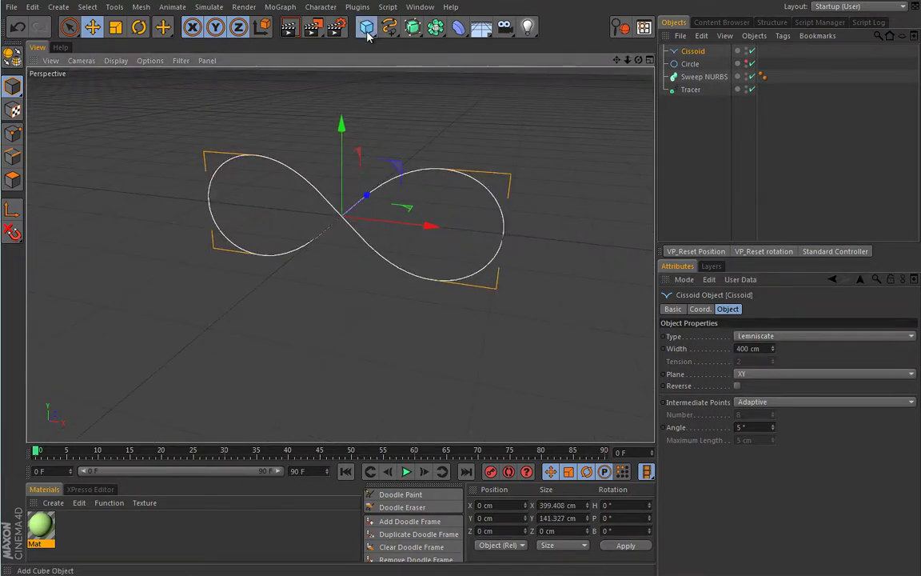
{"action": "left_click", "coordinate": [540, 72]}
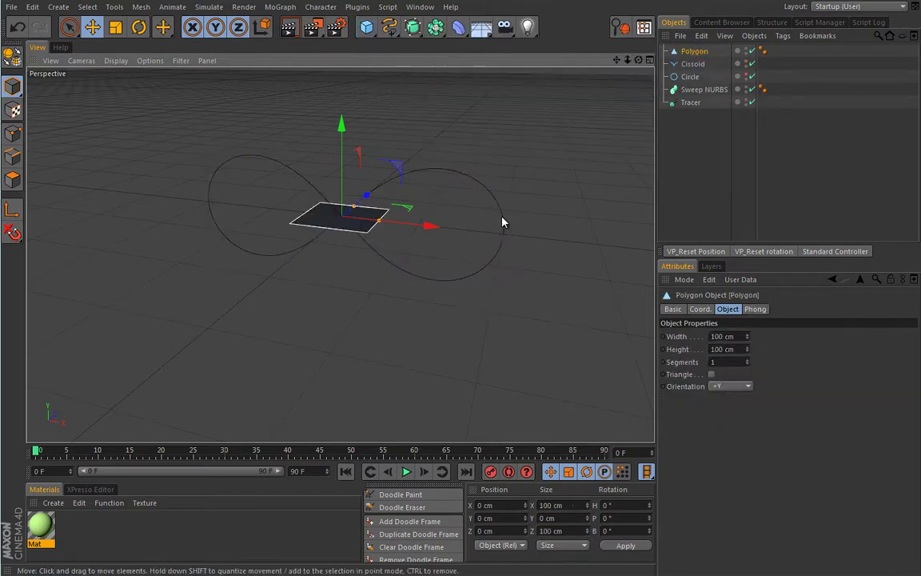
{"action": "left_click", "coordinate": [710, 374]}
{"action": "mouse_move", "coordinate": [339, 257]}
{"action": "left_mouse_down", "text": "alt"}
{"action": "mouse_move", "coordinate": [343, 298]}
{"action": "mouse_move", "coordinate": [357, 255]}
{"action": "left_mouse_up", "text": "alt"}
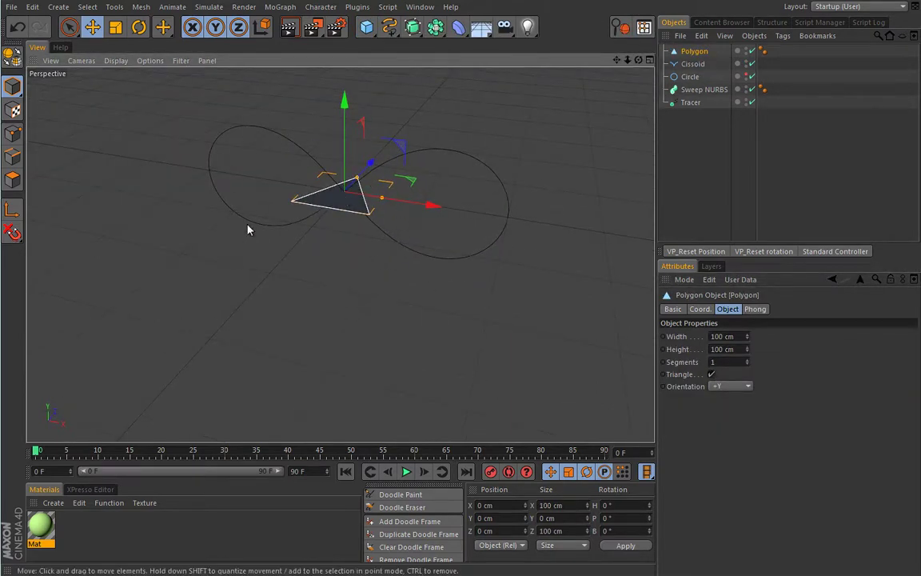
{"action": "key", "text": "t"}
{"action": "left_click_drag", "start_coordinate": [564, 145], "coordinate": [200, 301]}
Put the polygon in a new Cloner, set its Mode to Object, and use the Cissoid as the clone object.
{"action": "left_click", "coordinate": [280, 6]}
{"action": "left_click", "coordinate": [314, 101], "text": "alt"}
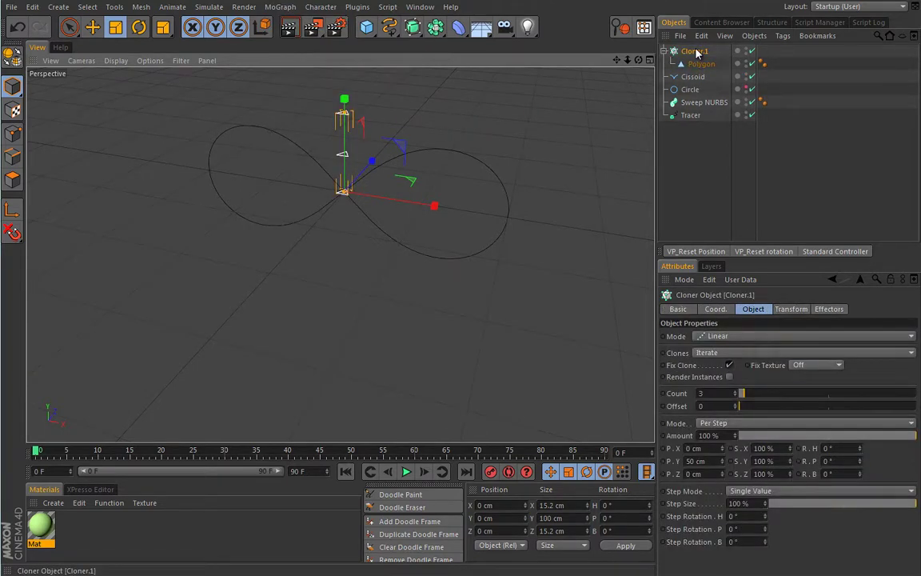
{"action": "left_click", "coordinate": [707, 339]}
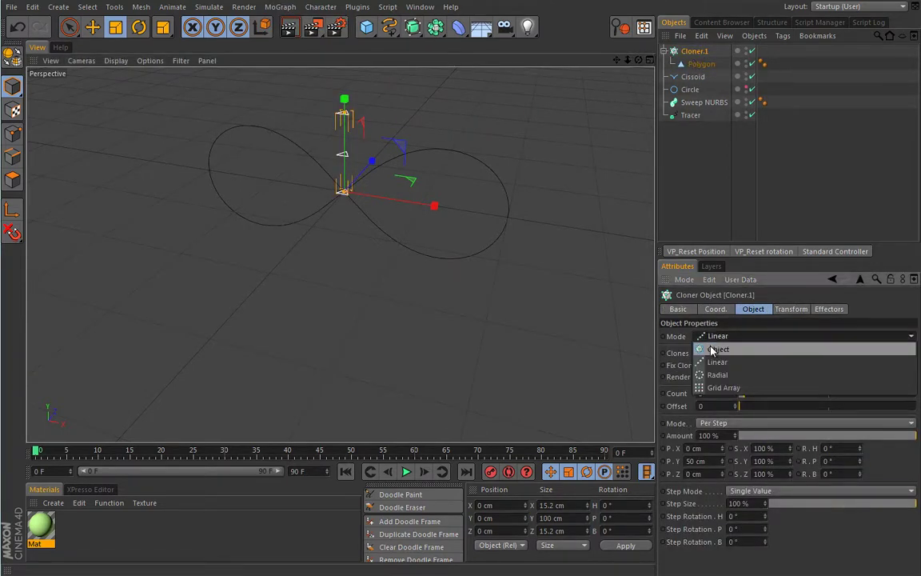
{"action": "left_click", "coordinate": [718, 346]}
{"action": "mouse_move", "coordinate": [694, 75]}
{"action": "left_mouse_down"}
{"action": "mouse_move", "coordinate": [714, 108]}
{"action": "mouse_move", "coordinate": [726, 393]}
{"action": "left_mouse_up"}
{"action": "left_click_drag", "start_coordinate": [408, 288], "coordinate": [496, 304], "text": "alt"}
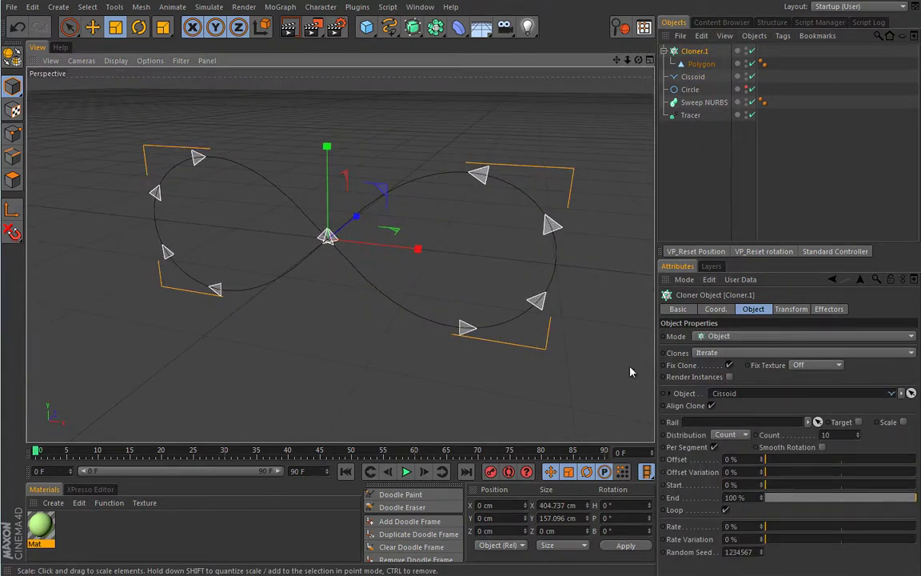
Set the Cloner's Count to 1 so a single clone sits on the spline.
{"action": "left_click", "coordinate": [849, 437]}
{"action": "type", "text": "1"}
{"action": "key", "text": "Return"}
{"action": "left_click_drag", "start_coordinate": [602, 360], "coordinate": [439, 298], "text": "alt"}
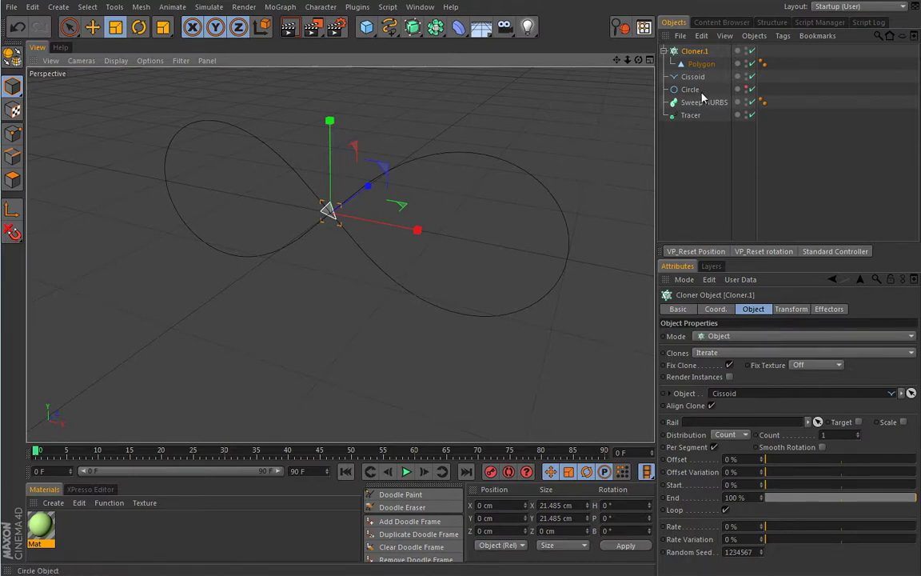
Nest the circle under the Sweep NURBS and scale it down to a radius of about 4.2 cm.
{"action": "left_click_drag", "start_coordinate": [694, 90], "coordinate": [707, 113]}
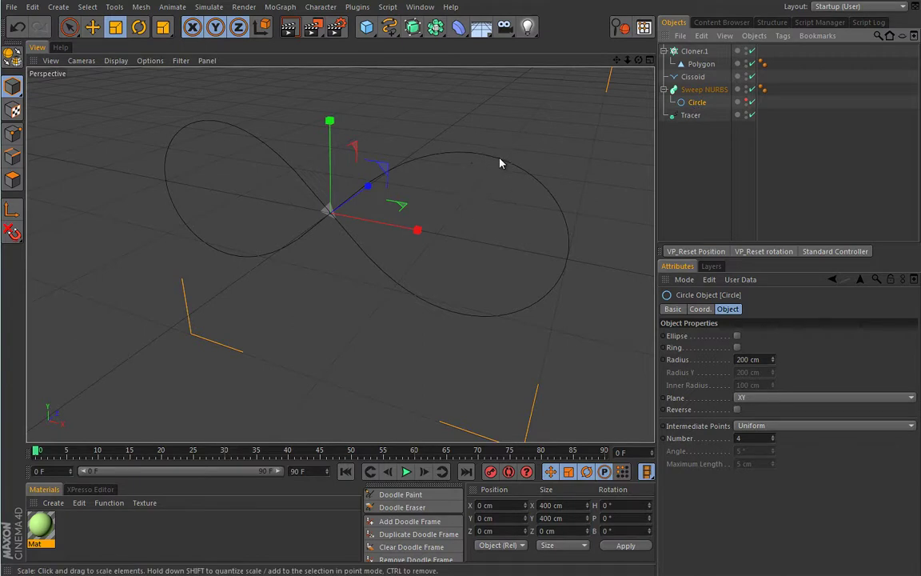
{"action": "left_click_drag", "start_coordinate": [614, 270], "coordinate": [197, 380]}
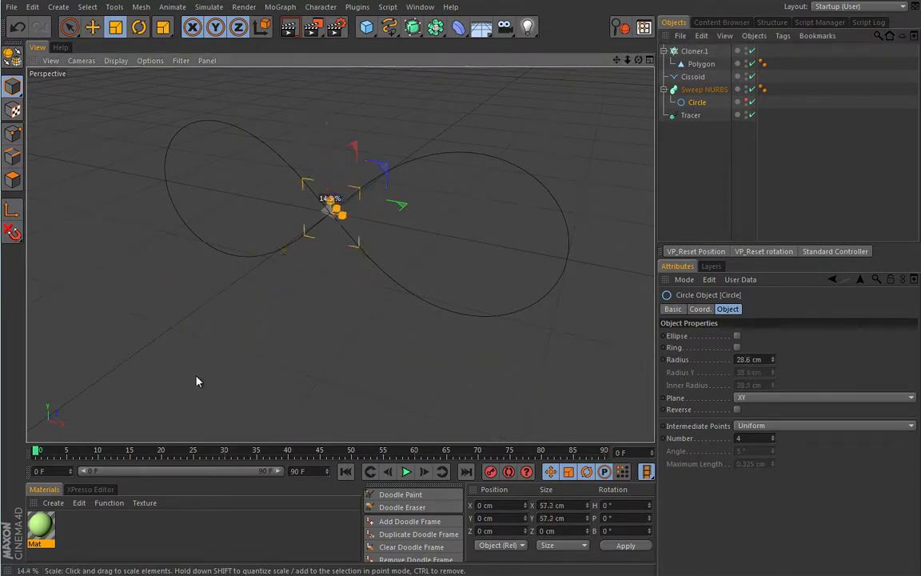
{"action": "left_click_drag", "start_coordinate": [489, 269], "coordinate": [147, 417]}
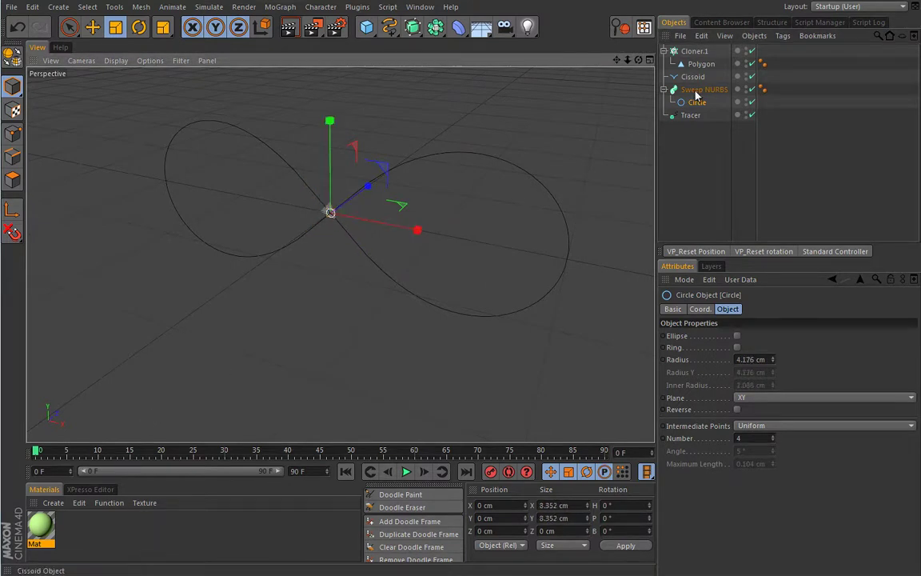
Nest the Tracer under the Sweep NURBS and add Cloner.1 to its Trace Link.
{"action": "left_click", "coordinate": [690, 117]}
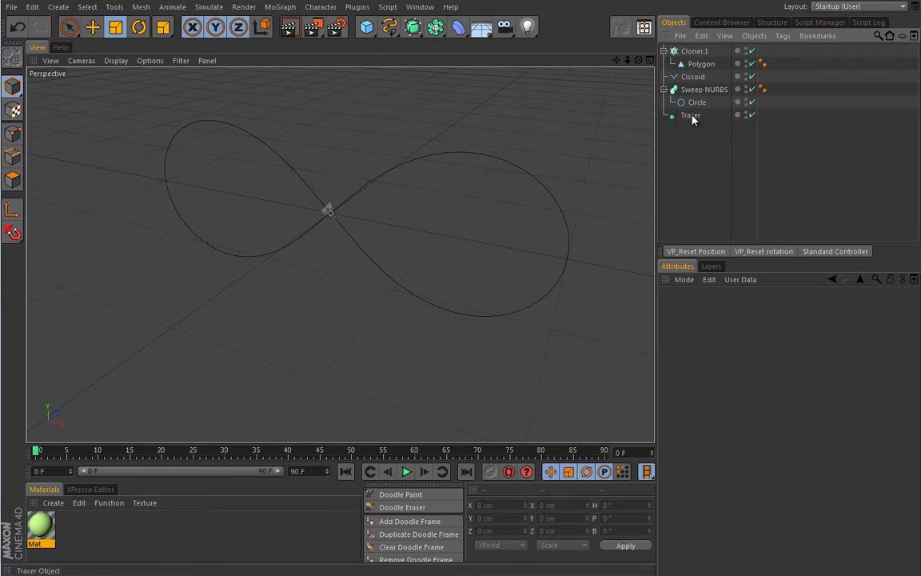
{"action": "left_click", "coordinate": [689, 116]}
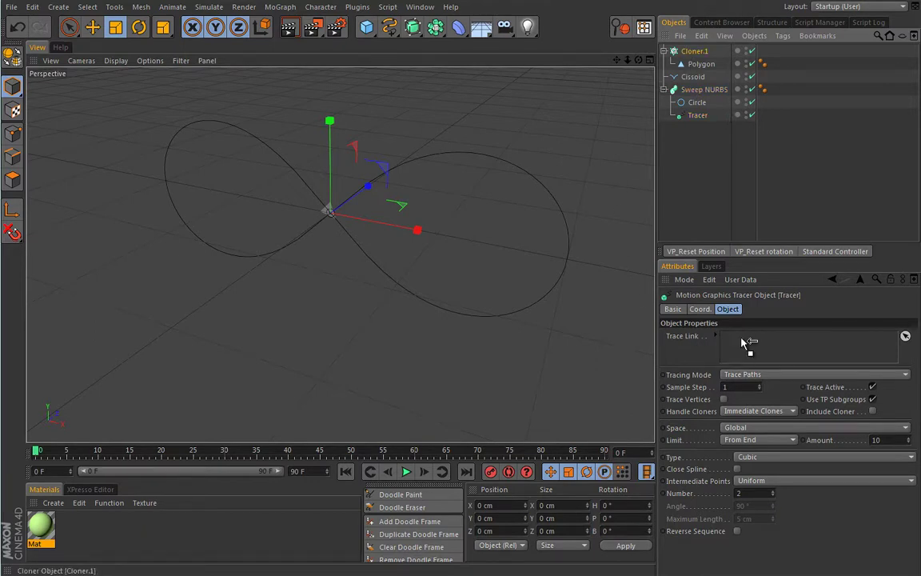
{"action": "left_click_drag", "start_coordinate": [744, 342], "coordinate": [745, 343]}
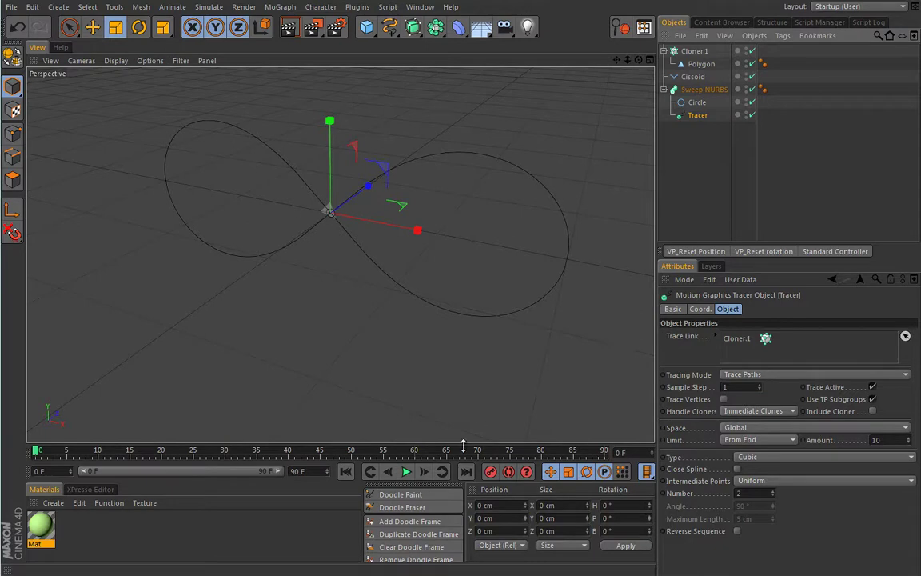
Stop the test playback, return to the first frame, and set Cloner.1's Rate to 20 %.
{"action": "left_click", "coordinate": [406, 471]}
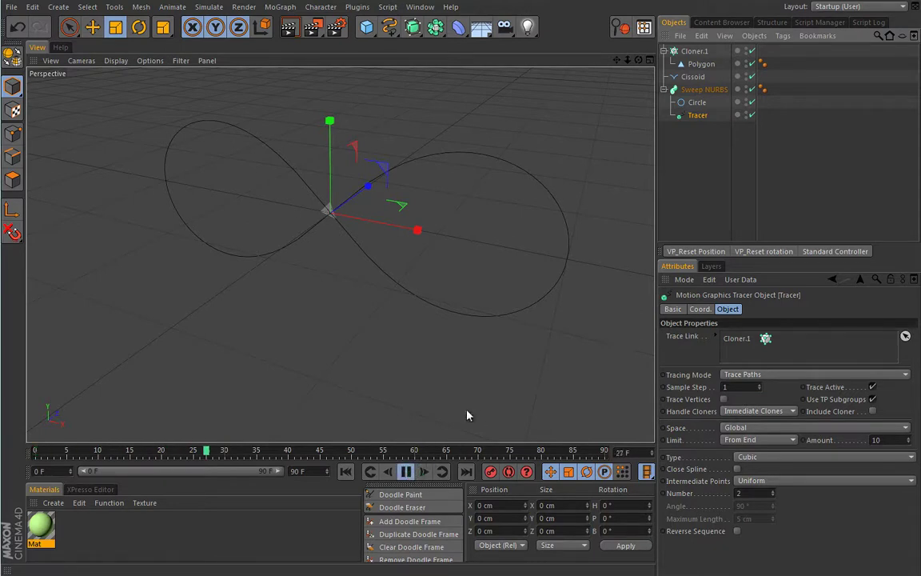
{"action": "left_click", "coordinate": [328, 209]}
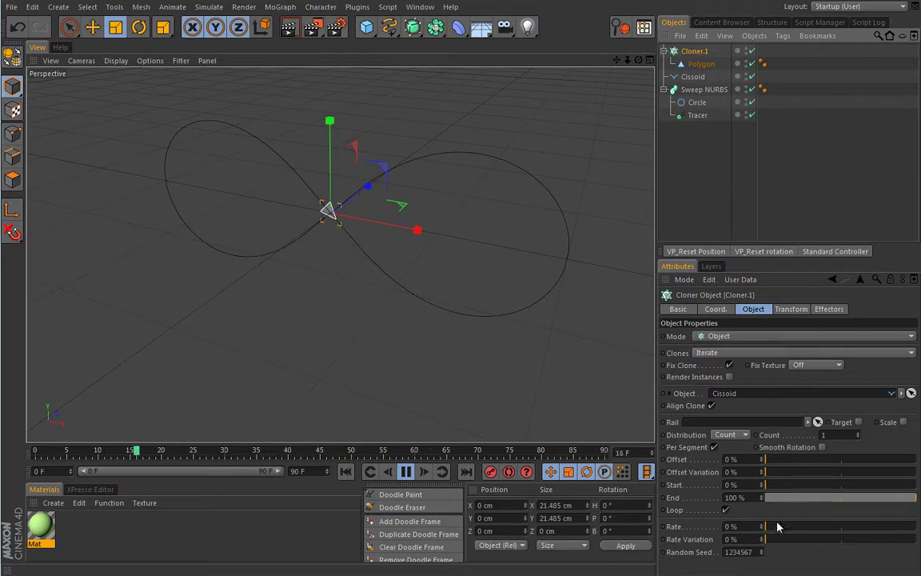
{"action": "left_click", "coordinate": [406, 471]}
{"action": "left_click", "coordinate": [345, 471]}
{"action": "left_click", "coordinate": [732, 525]}
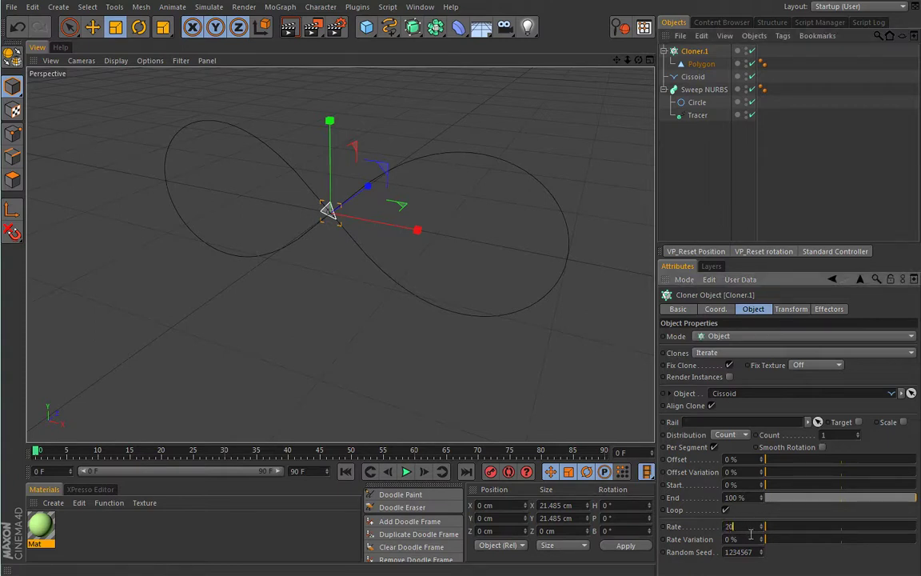
{"action": "type", "text": "20"}
{"action": "key", "text": "Tab"}
Play the animation to check the swept trail along the spline, then return to the first frame.
{"action": "left_click", "coordinate": [407, 473]}
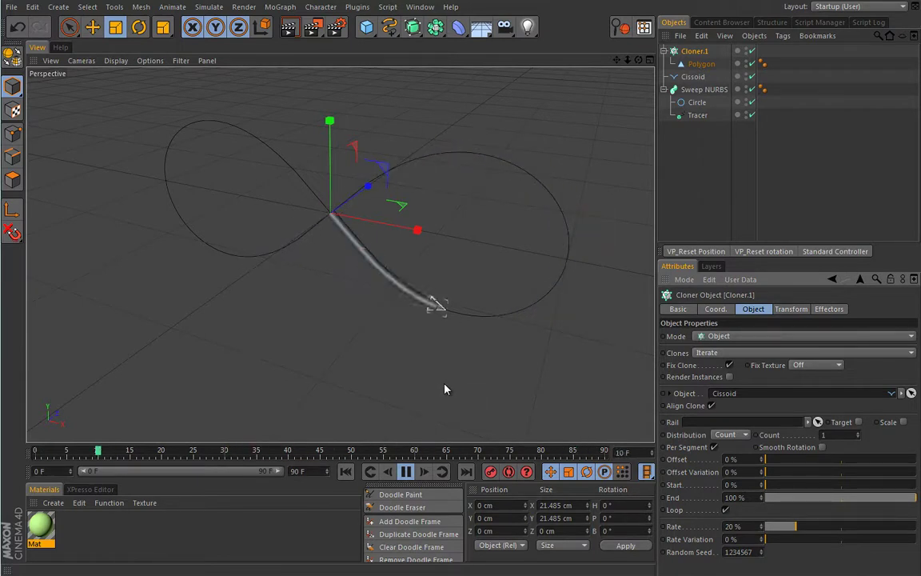
{"action": "left_click", "coordinate": [406, 472]}
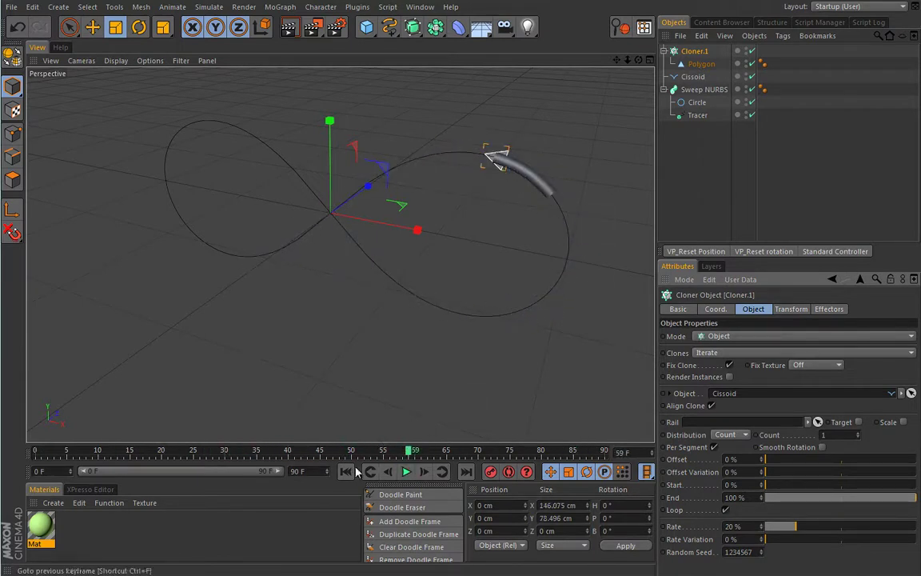
{"action": "left_click", "coordinate": [355, 471]}
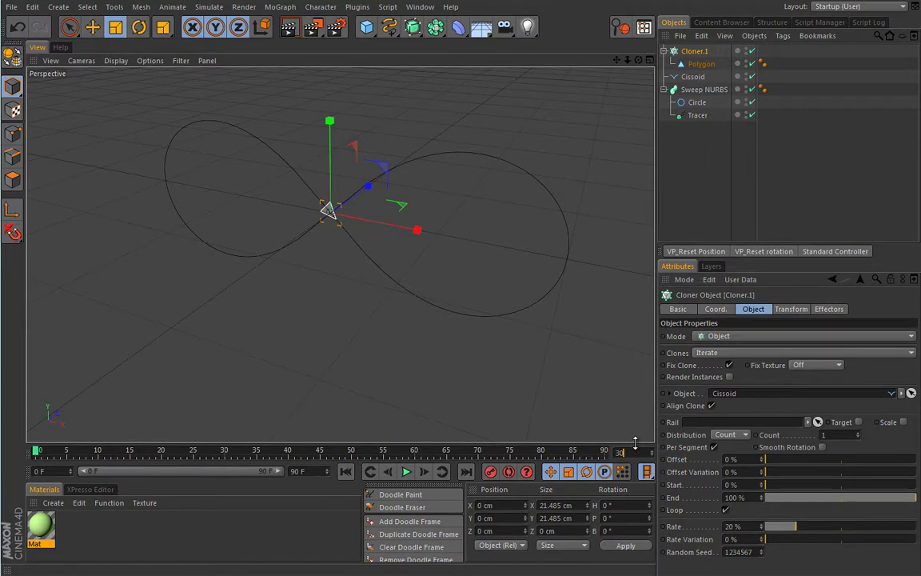
Extend the animation to 300 frames, expand the timeline to the full time, and play it.
{"action": "type", "text": "0 F"}
{"action": "left_click", "coordinate": [558, 374]}
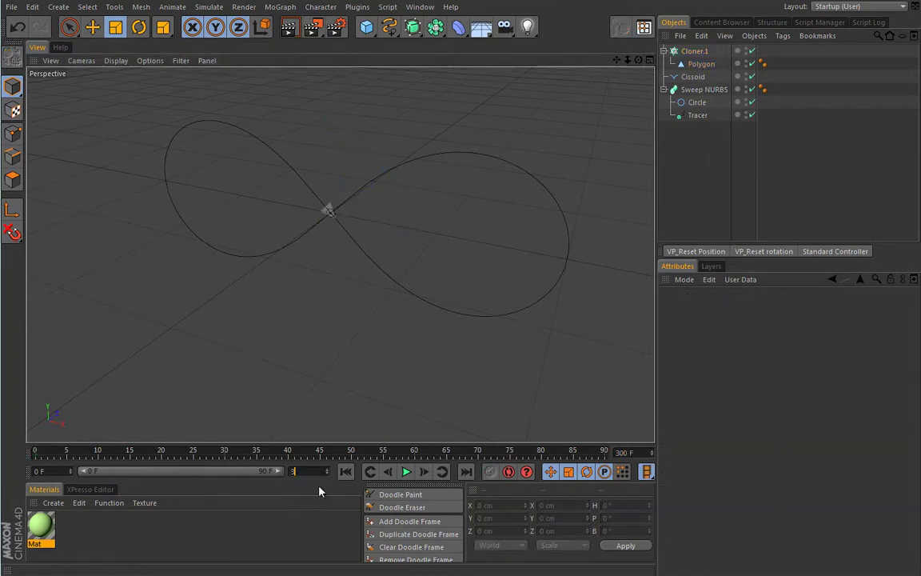
{"action": "right_click", "coordinate": [291, 455]}
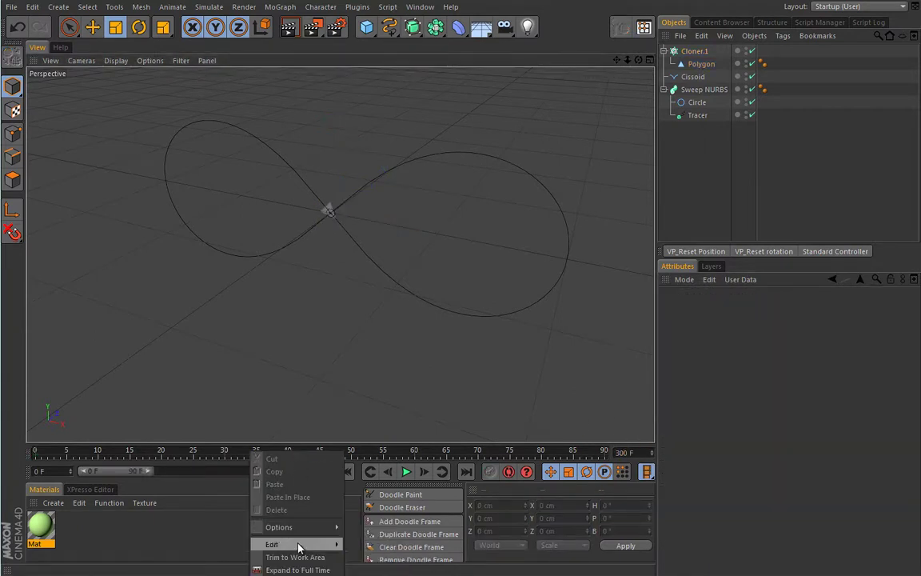
{"action": "left_click", "coordinate": [297, 569]}
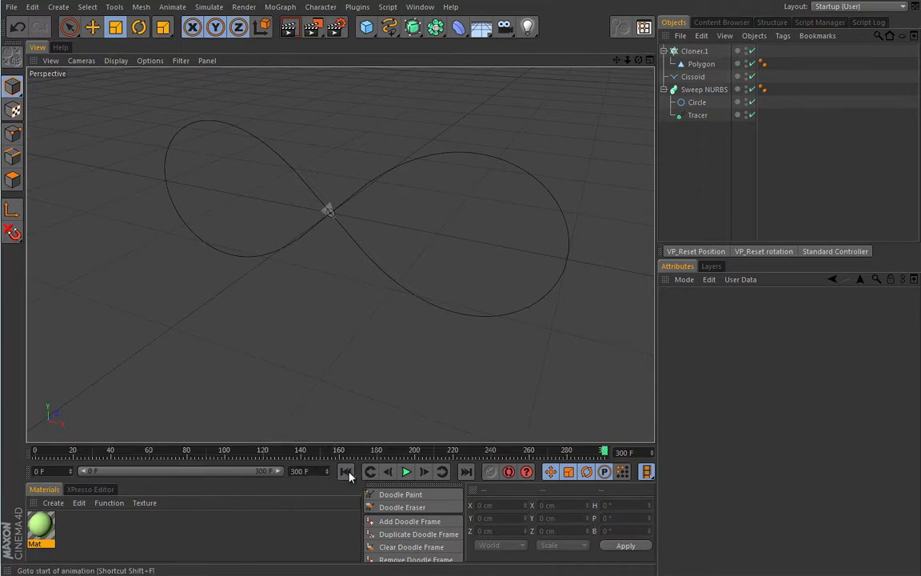
{"action": "left_click", "coordinate": [406, 472]}
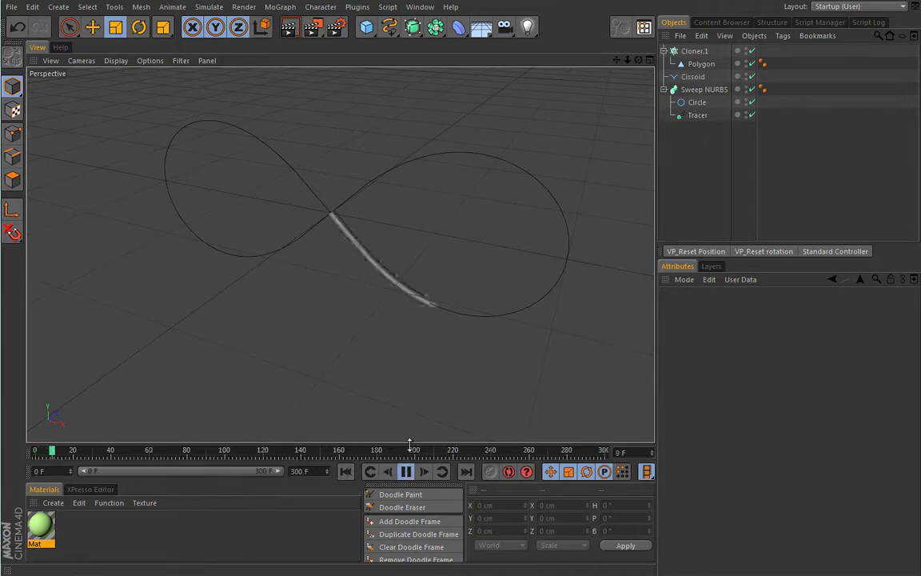
Lengthen the trail by setting the Tracer's limit Amount to 20, and play the animation.
{"action": "left_click", "coordinate": [696, 117]}
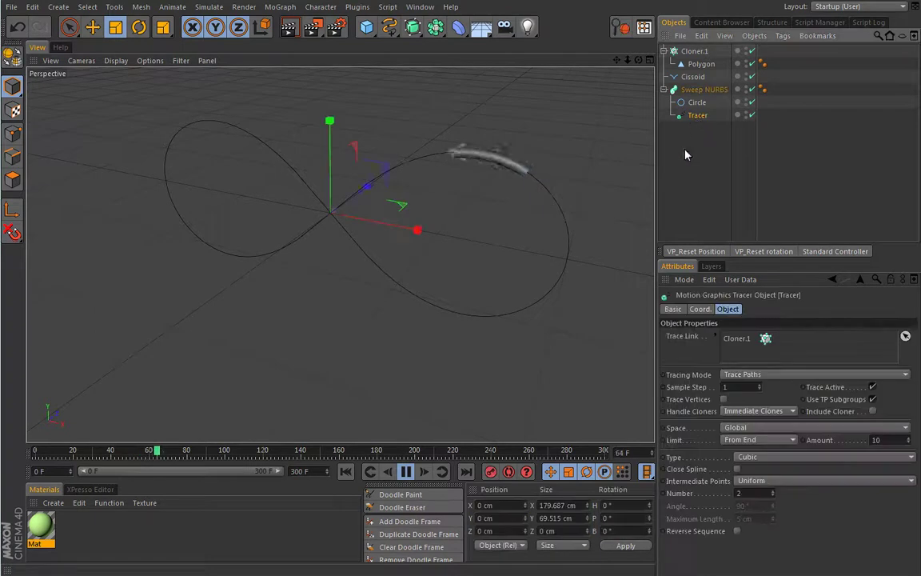
{"action": "double_click", "coordinate": [889, 440]}
{"action": "type", "text": "2"}
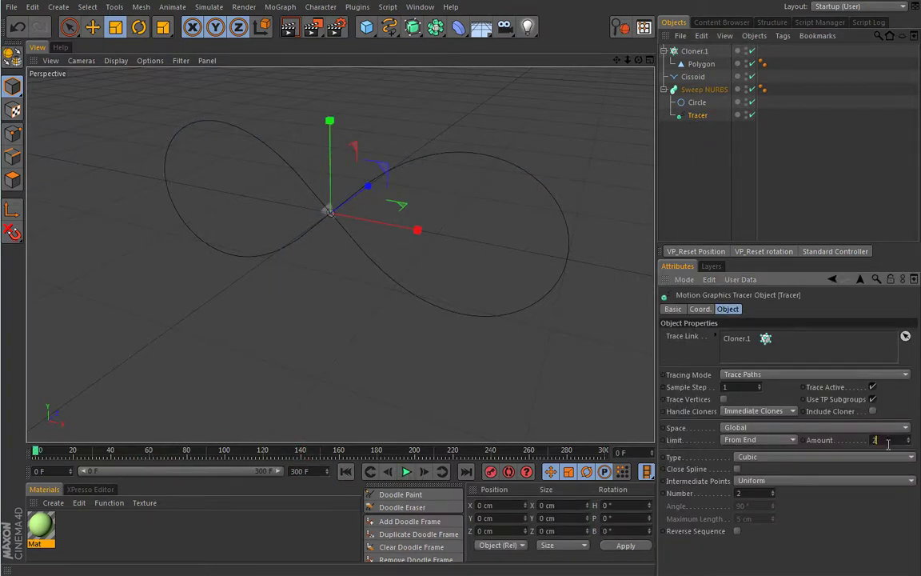
{"action": "left_click", "coordinate": [406, 471]}
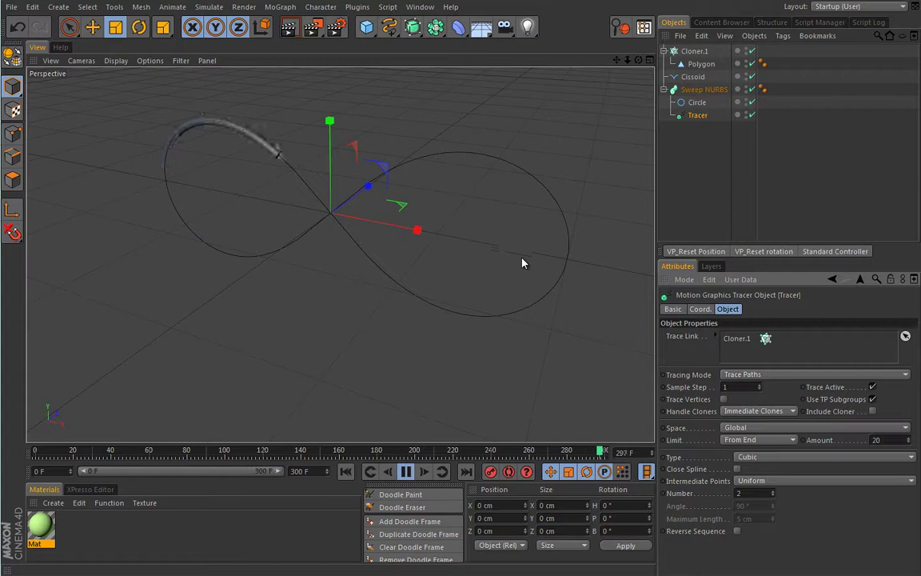
Set Cloner.1's Distribution to Even so the clone travels the spline at a constant speed.
{"action": "left_click", "coordinate": [694, 50]}
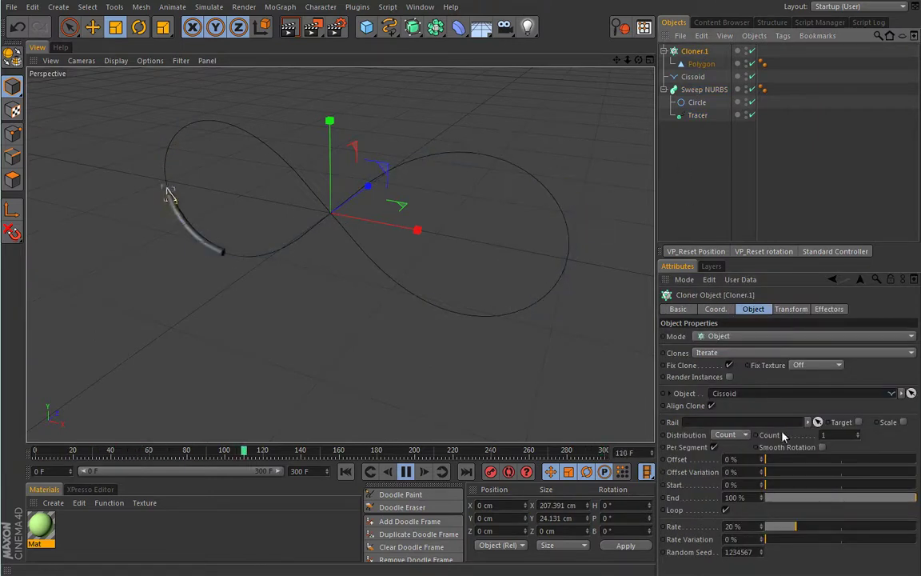
{"action": "left_click", "coordinate": [741, 435]}
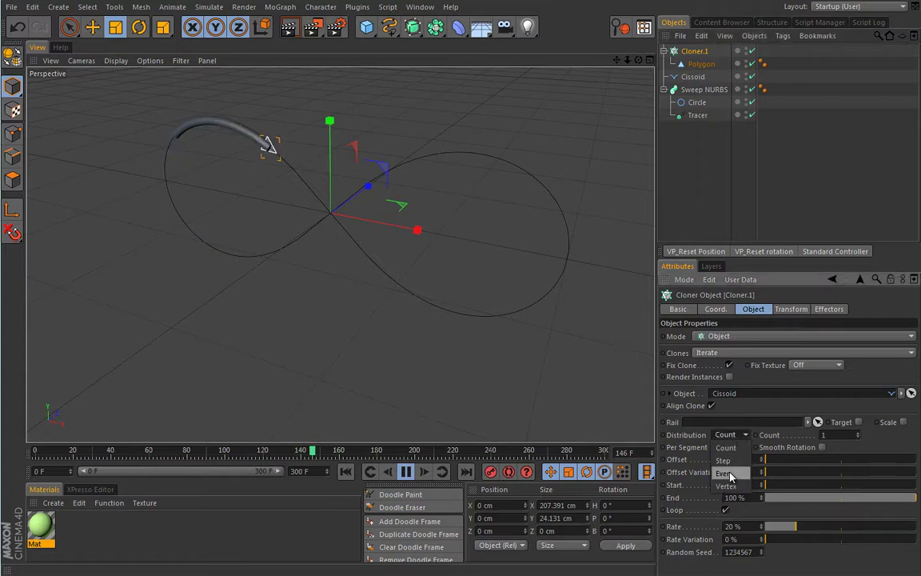
{"action": "left_click", "coordinate": [722, 465]}
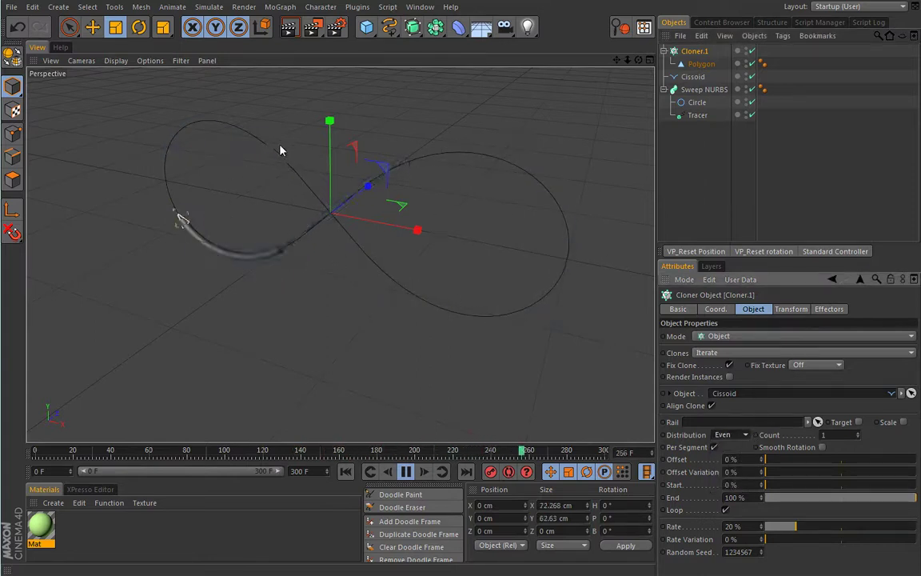
Try tapering the trail by lowering the Sweep NURBS' End Scale to 78 %.
{"action": "left_click", "coordinate": [704, 90]}
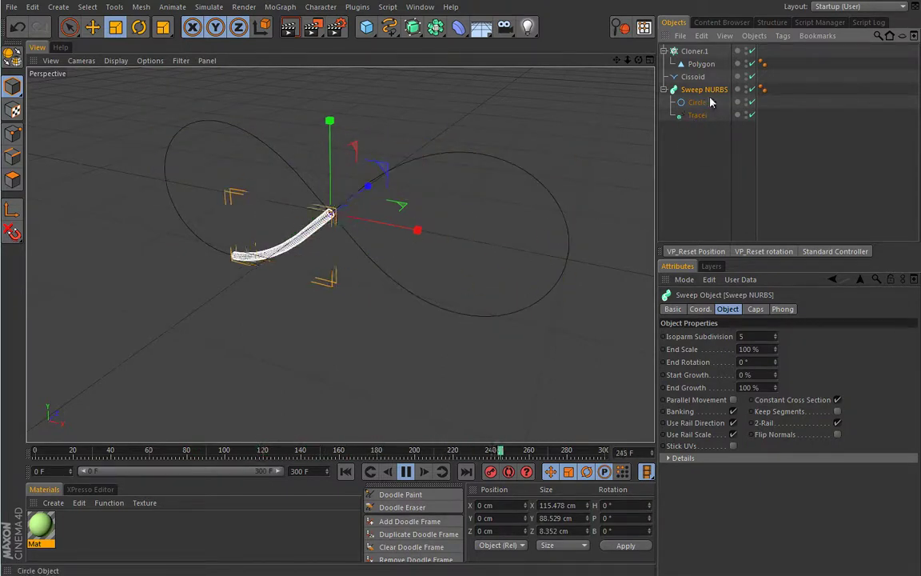
{"action": "left_click", "coordinate": [775, 352]}
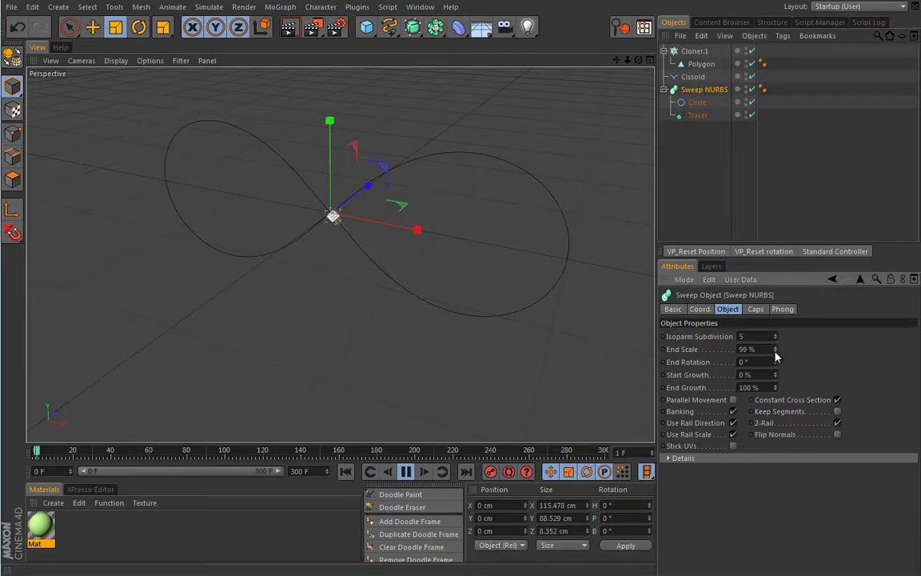
{"action": "left_click_drag", "start_coordinate": [773, 366], "coordinate": [778, 364]}
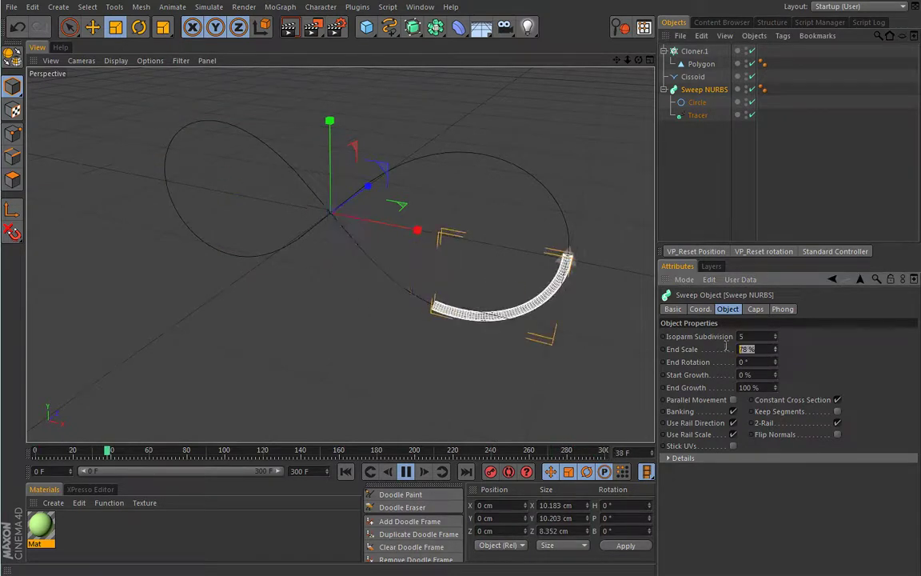
Enable Reverse Sequence on the Tracer and set the Sweep NURBS' End Scale to 10 %.
{"action": "left_click", "coordinate": [698, 115]}
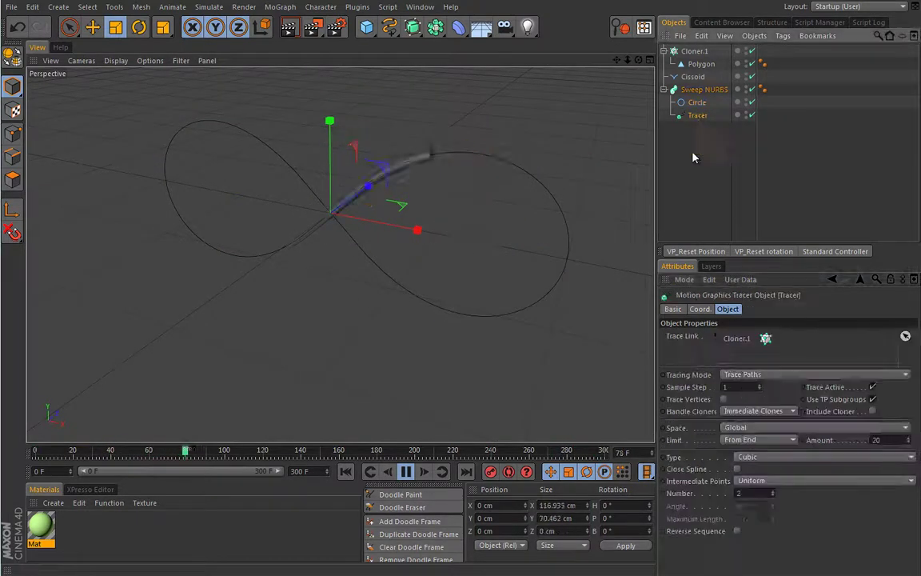
{"action": "left_click", "coordinate": [737, 532]}
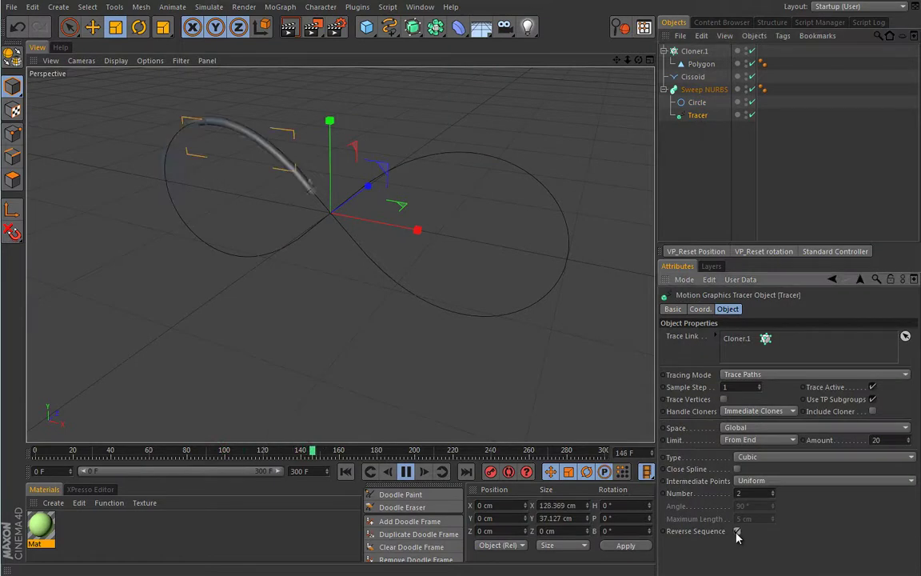
{"action": "left_click", "coordinate": [703, 90]}
{"action": "double_click", "coordinate": [749, 349]}
{"action": "type", "text": "10"}
{"action": "key", "text": "Return"}
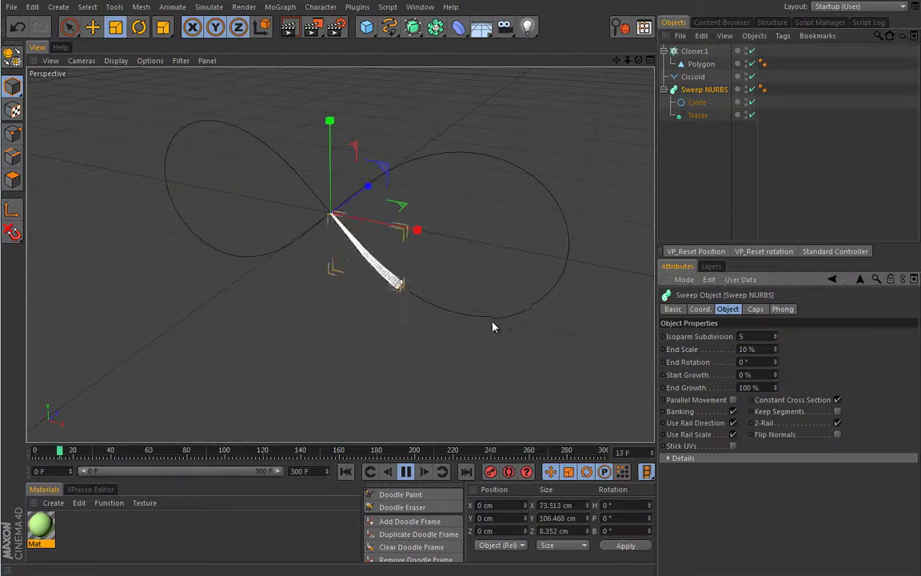
{"action": "left_click", "coordinate": [701, 150]}
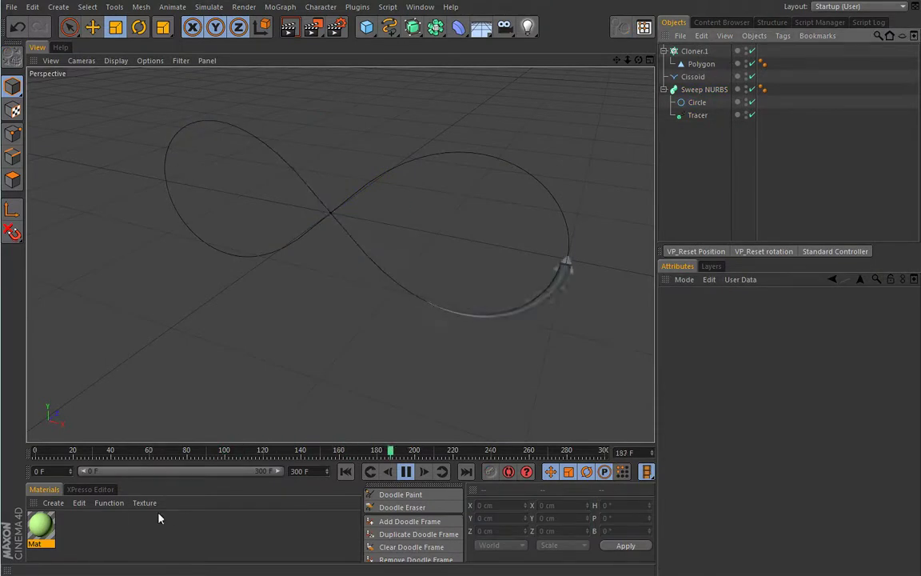
Turn off the Color and Specular channels of the material Mat and enable its Luminance channel.
{"action": "double_click", "coordinate": [44, 528]}
{"action": "left_click", "coordinate": [98, 144]}
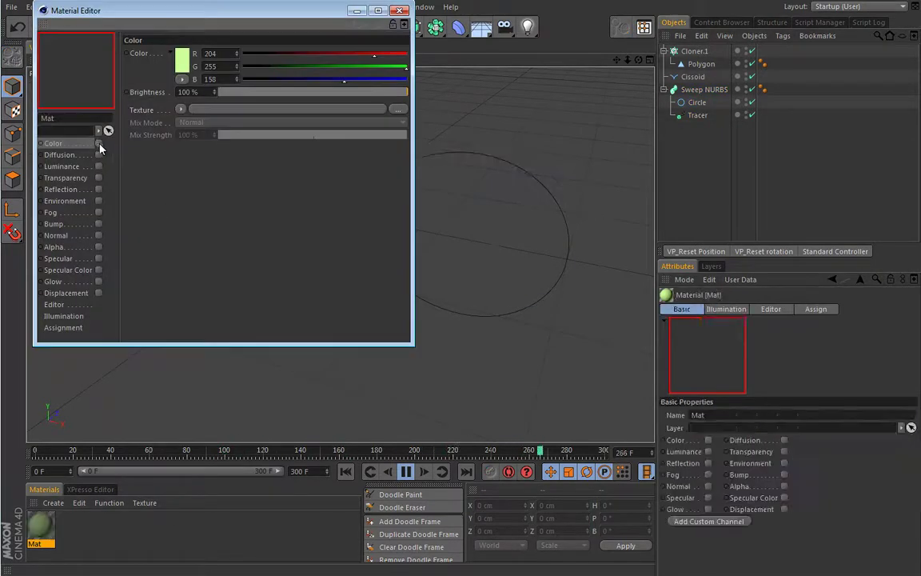
{"action": "left_click", "coordinate": [346, 471]}
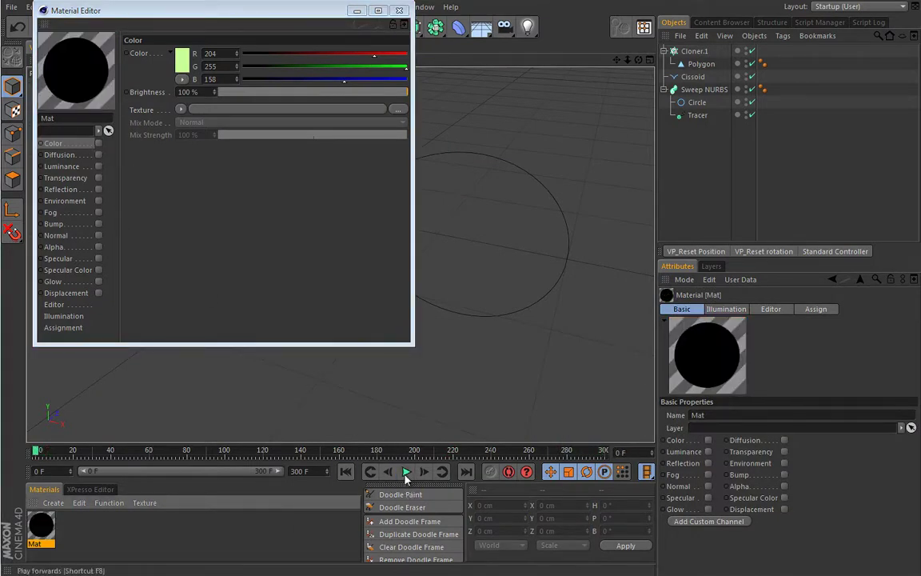
{"action": "left_click", "coordinate": [98, 166]}
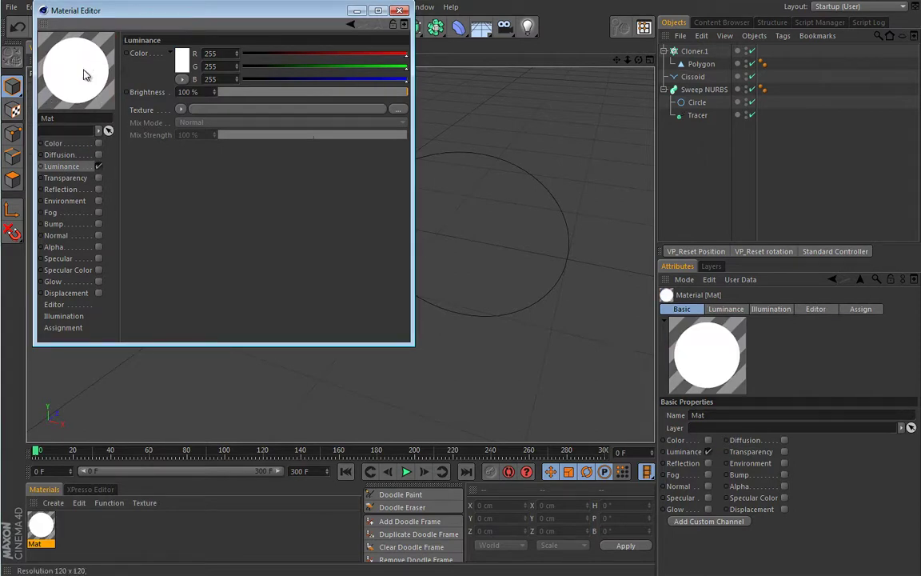
Set Mat's Luminance color to the pale lavender swatch (RGB 187, 194, 234) and close the material settings.
{"action": "left_click", "coordinate": [183, 64]}
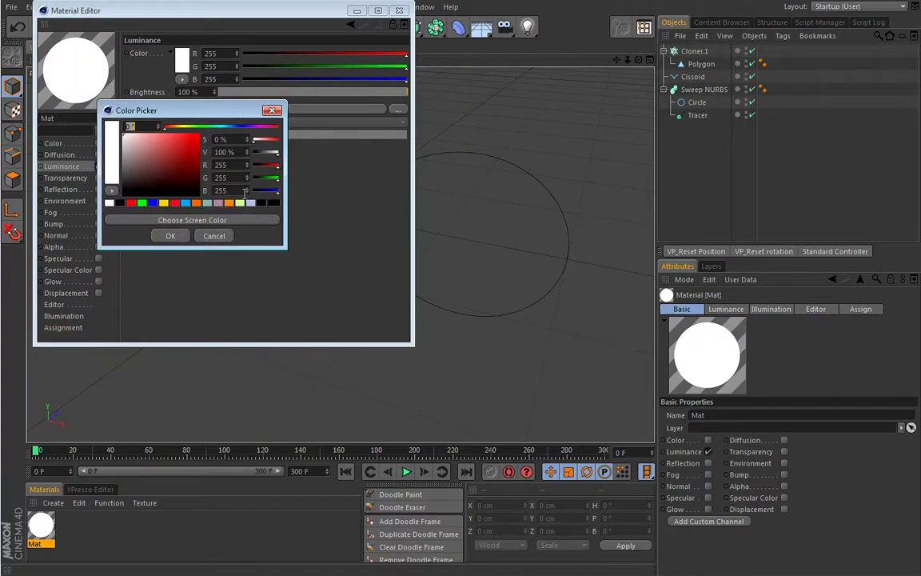
{"action": "left_click", "coordinate": [250, 204]}
{"action": "left_click", "coordinate": [170, 236]}
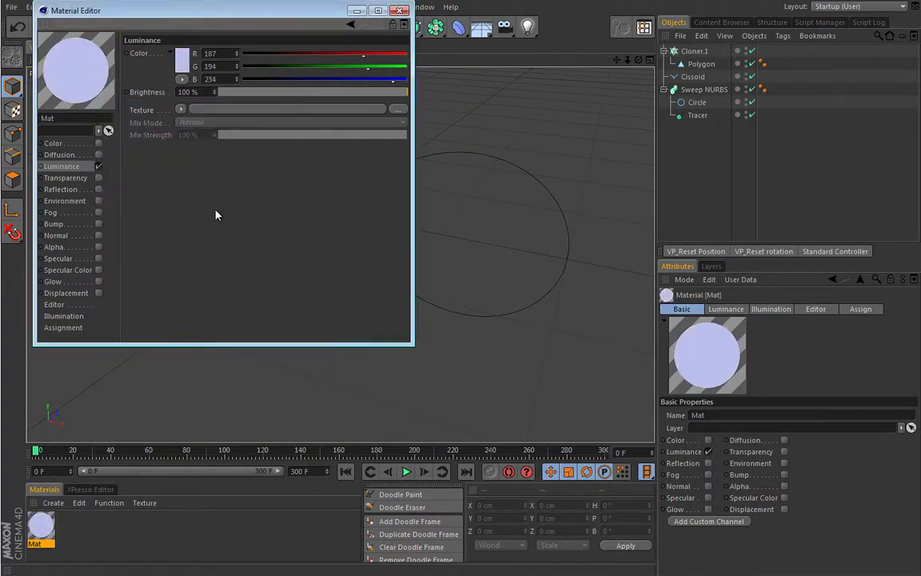
{"action": "left_click", "coordinate": [399, 11]}
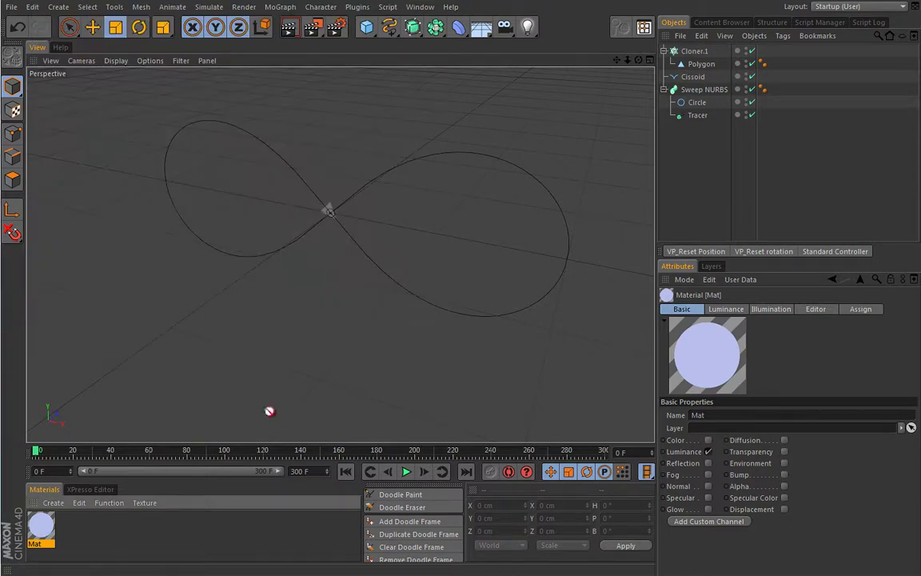
Apply Mat to the Sweep NURBS, play the animation to check it, and return to the first frame.
{"action": "left_click_drag", "start_coordinate": [724, 88], "coordinate": [723, 89]}
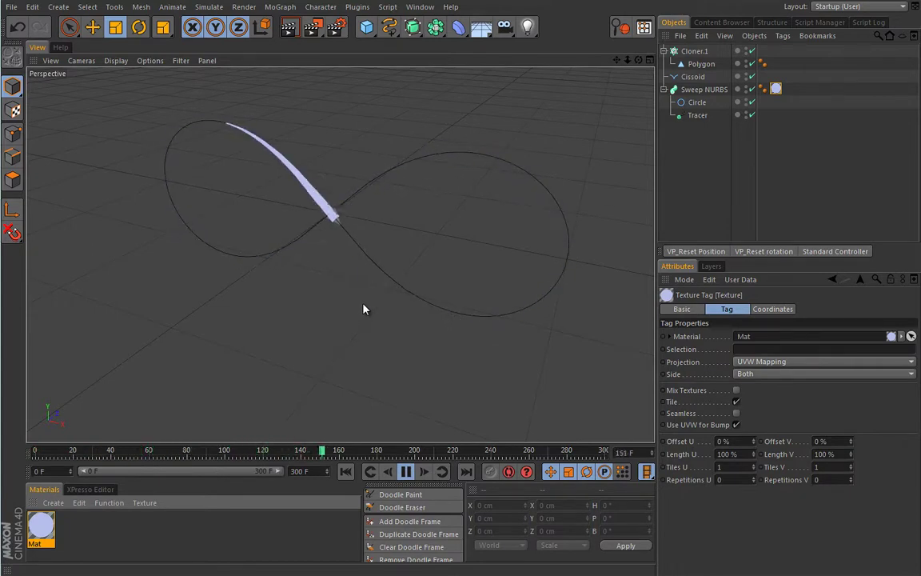
{"action": "left_click", "coordinate": [407, 472]}
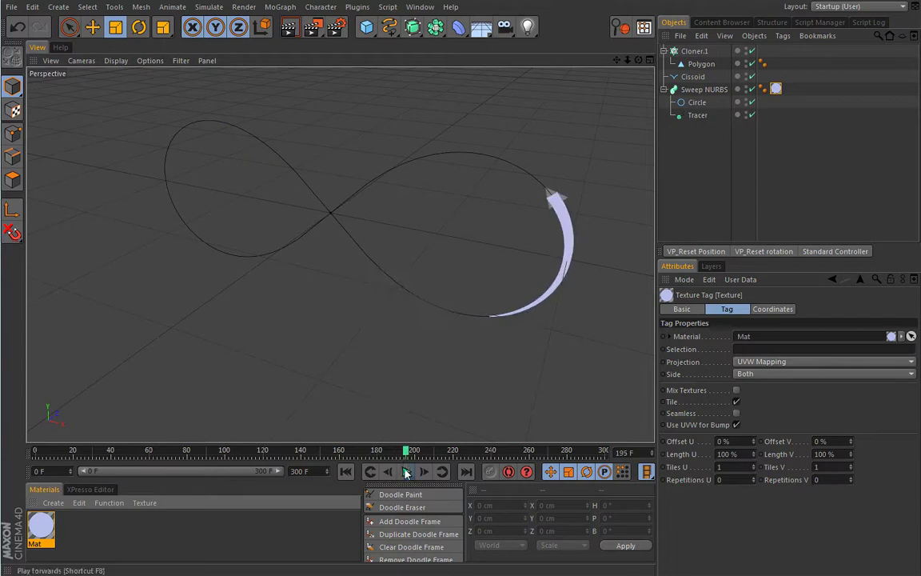
{"action": "left_click", "coordinate": [345, 472]}
{"action": "left_click", "coordinate": [108, 60]}
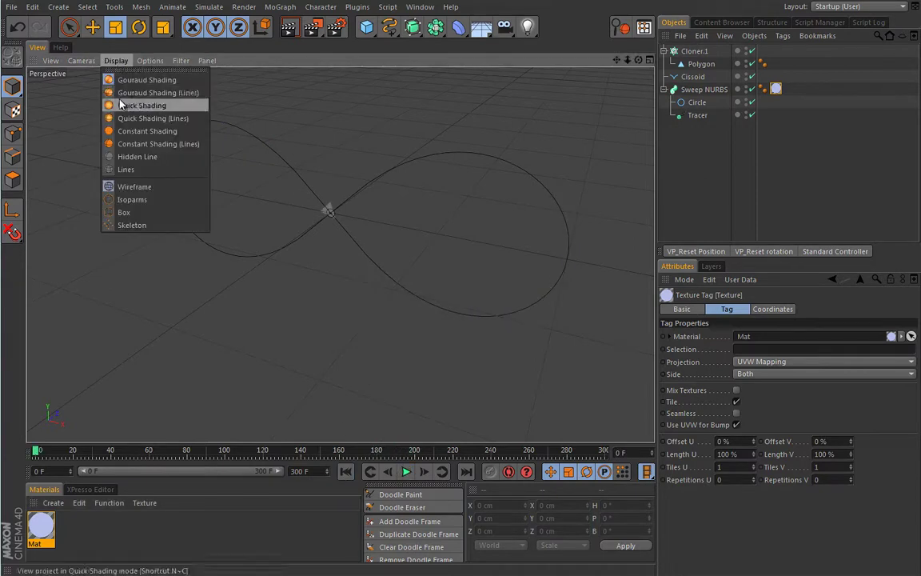
{"action": "left_click", "coordinate": [125, 92]}
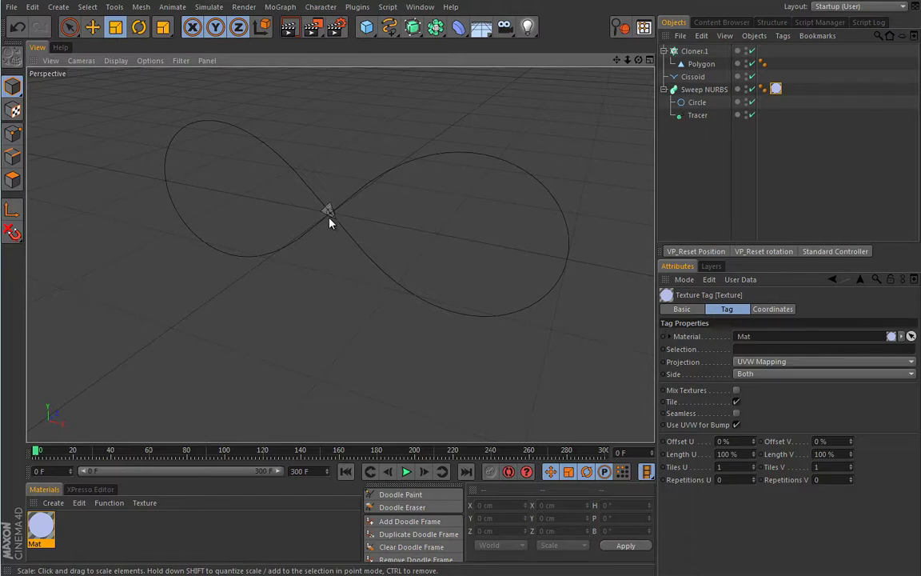
Create a new material with its Specular channel turned off and its Color set to the muted teal swatch (RGB 140, 187, 176).
{"action": "double_click", "coordinate": [83, 542]}
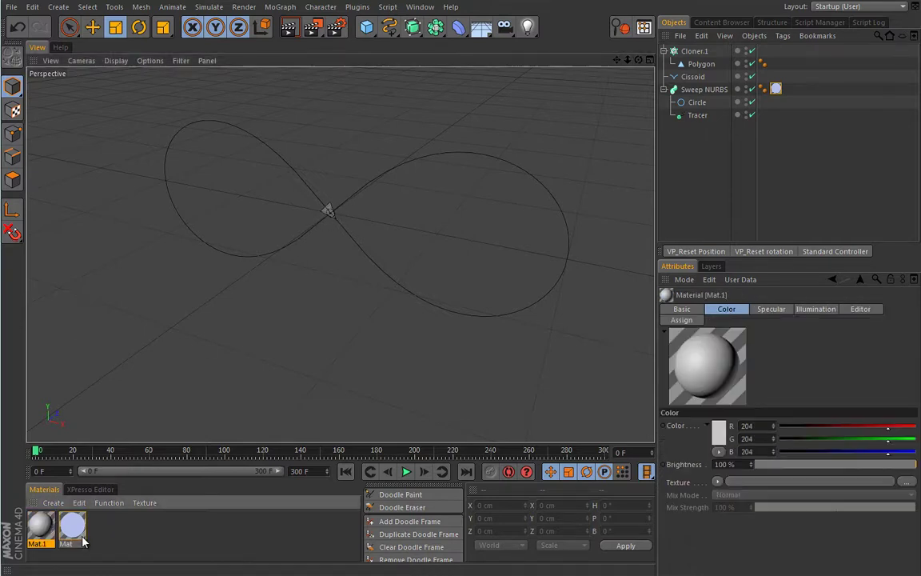
{"action": "double_click", "coordinate": [38, 531]}
{"action": "left_click", "coordinate": [97, 257]}
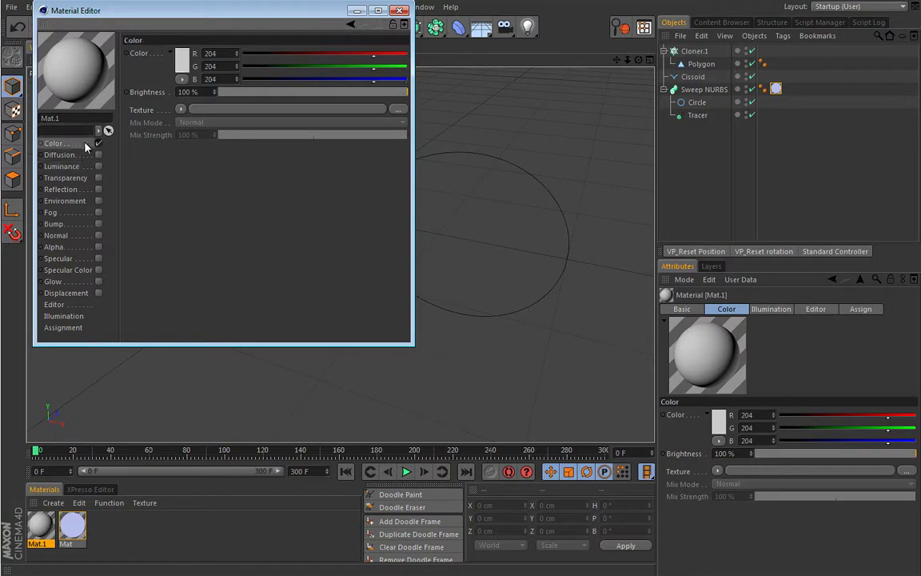
{"action": "left_click", "coordinate": [182, 59]}
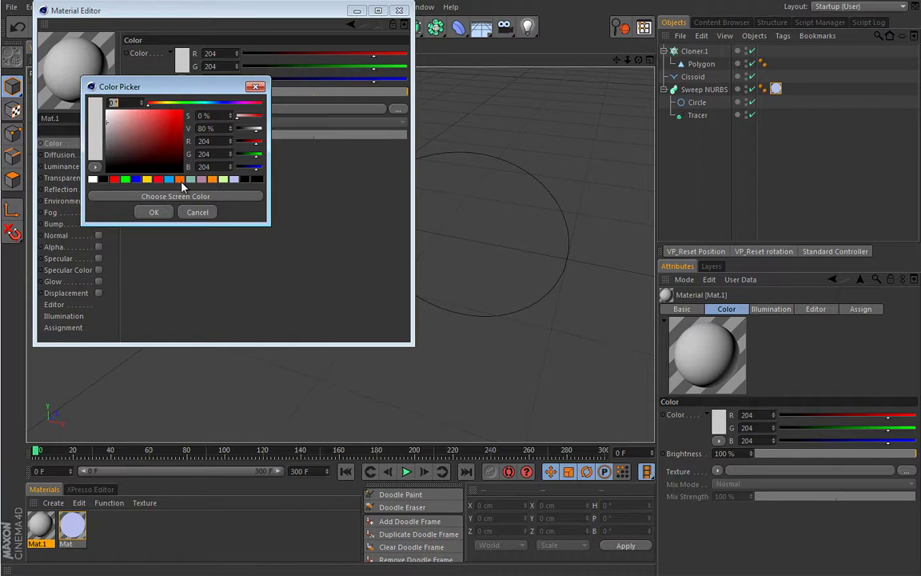
{"action": "left_click", "coordinate": [191, 179]}
{"action": "left_click", "coordinate": [154, 212]}
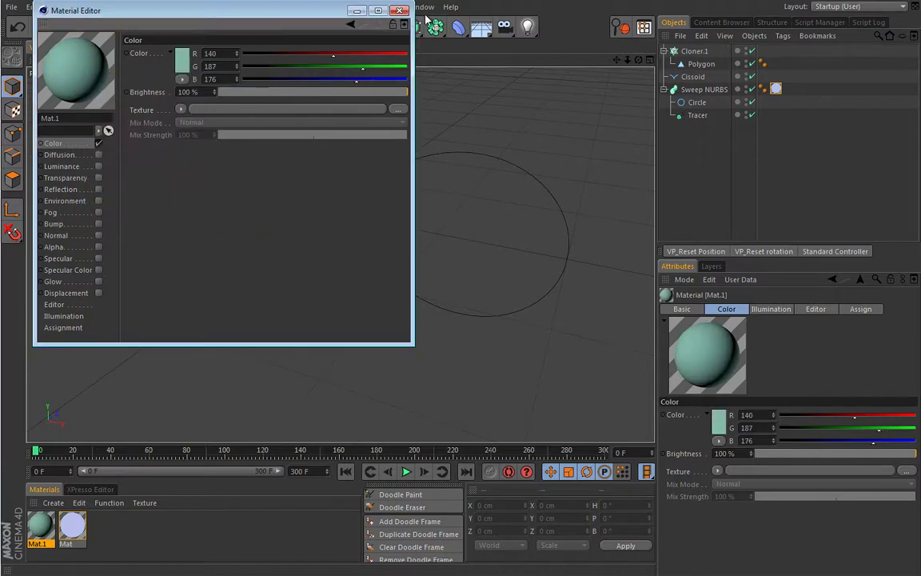
{"action": "left_click", "coordinate": [399, 11]}
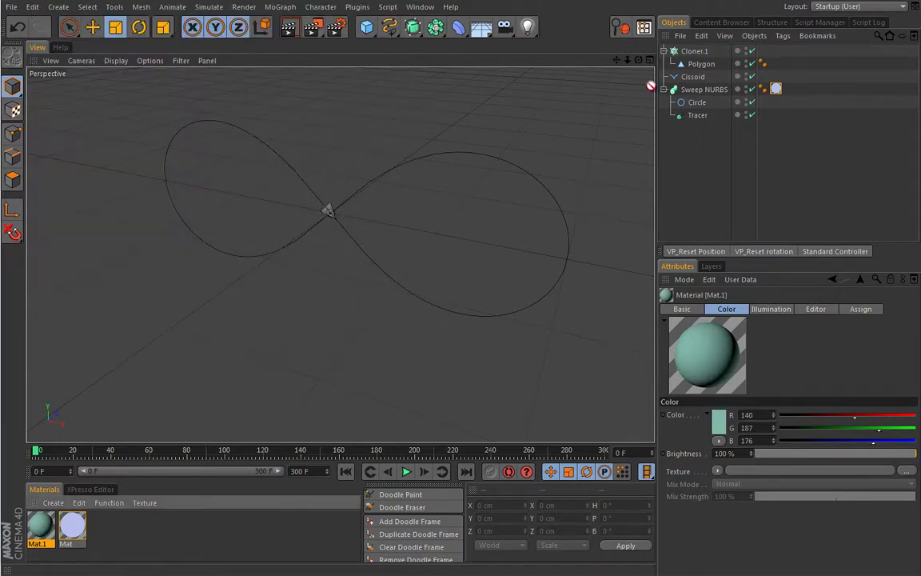
Apply the teal material Mat.1 to Cloner.1, play the animation to check it, and return to the first frame.
{"action": "left_click_drag", "start_coordinate": [705, 51], "coordinate": [704, 51]}
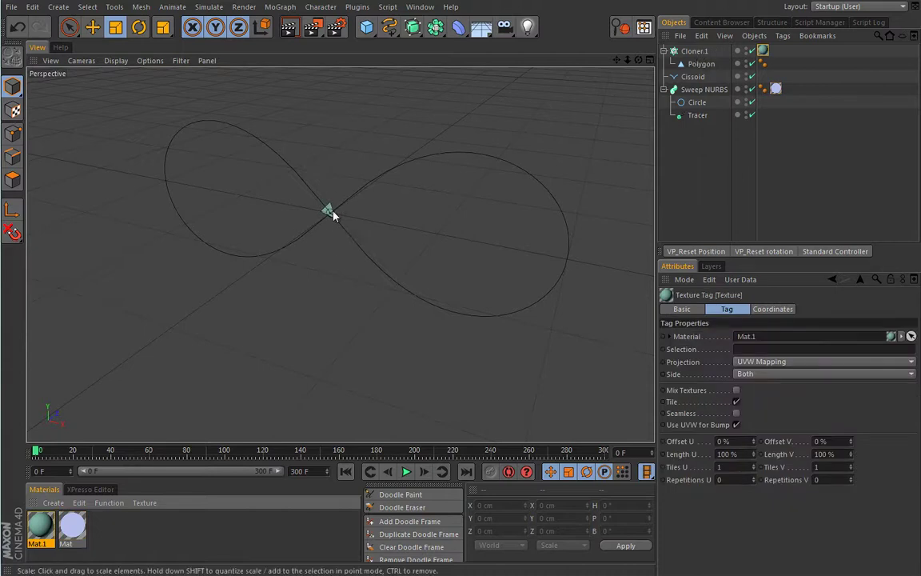
{"action": "left_click", "coordinate": [271, 209]}
{"action": "key", "text": "F8"}
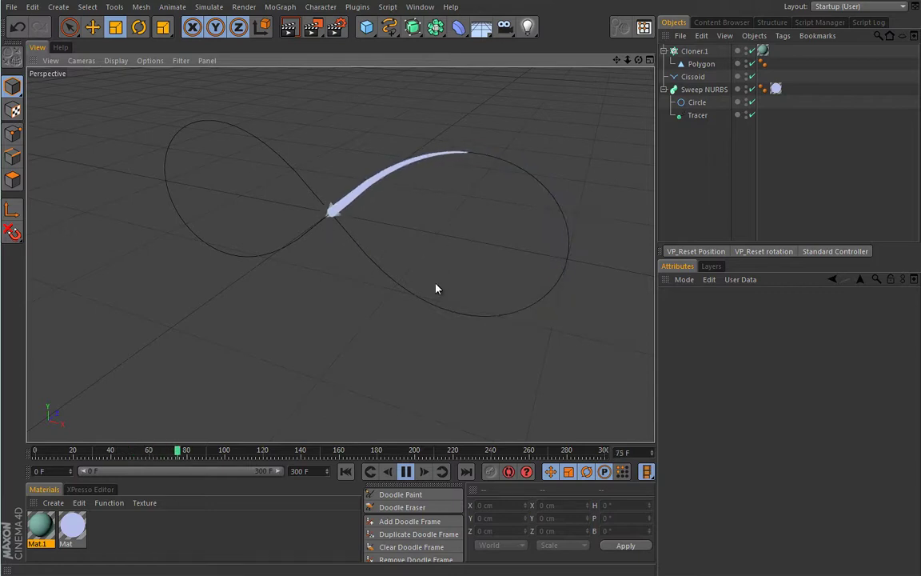
{"action": "left_click", "coordinate": [406, 472]}
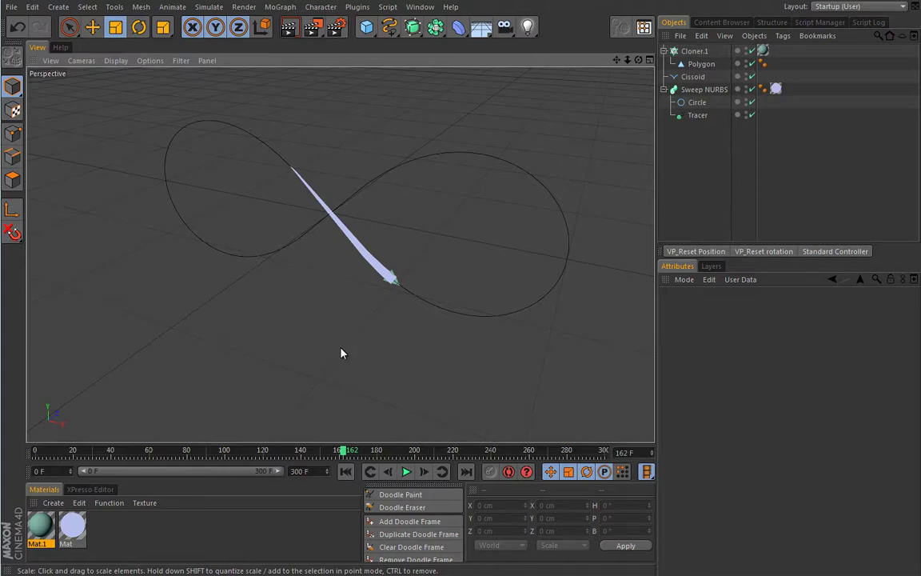
{"action": "key", "text": "shift+f"}
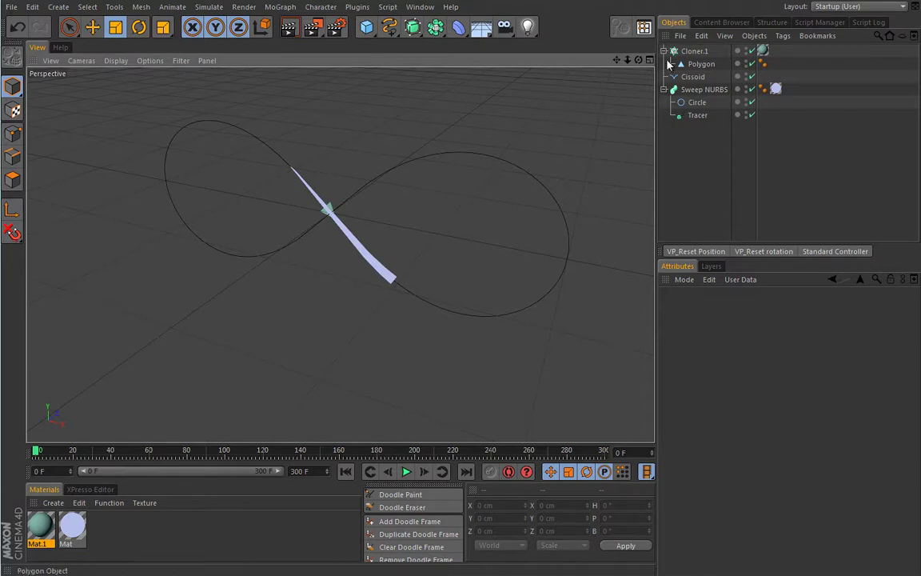
Add a Formula effector to Cloner.1 and start the animation playing.
{"action": "left_click", "coordinate": [693, 51]}
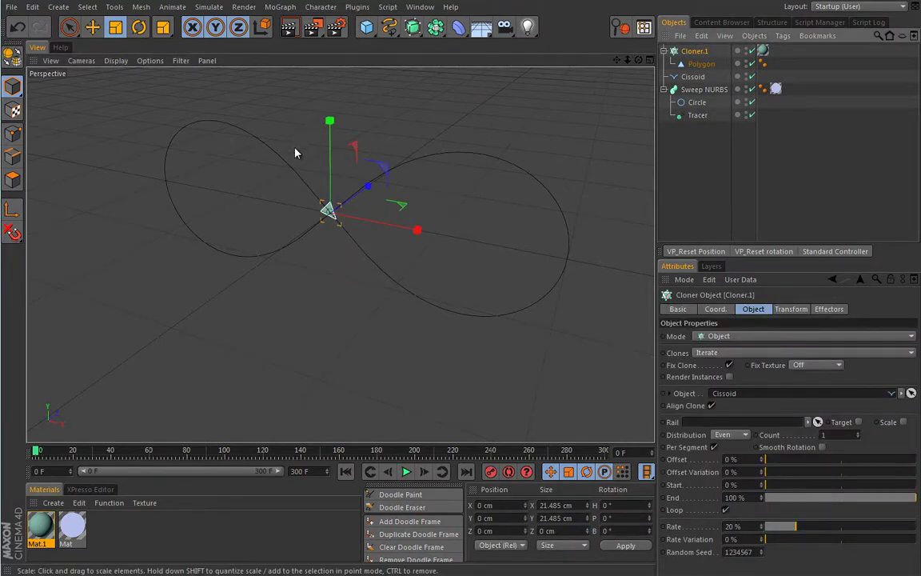
{"action": "left_click", "coordinate": [280, 8]}
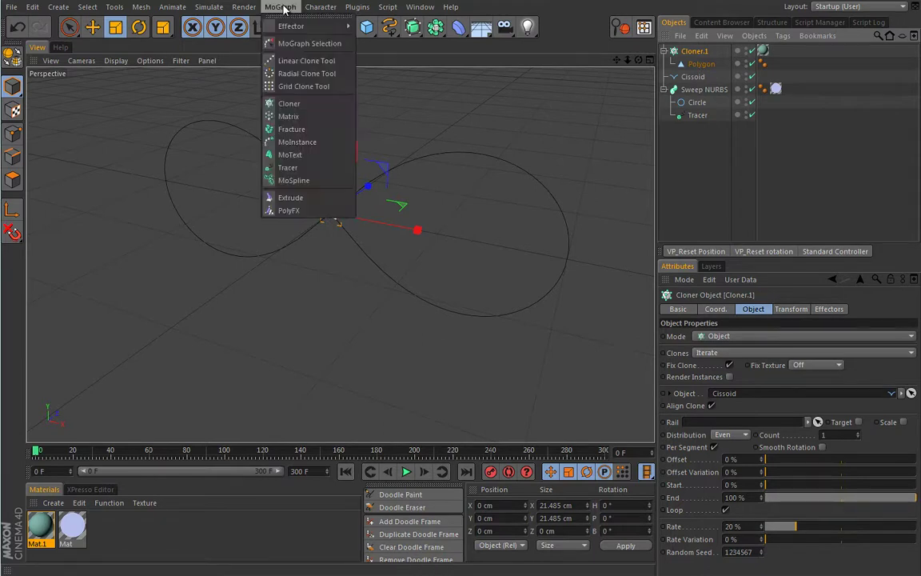
{"action": "mouse_move", "coordinate": [281, 30]}
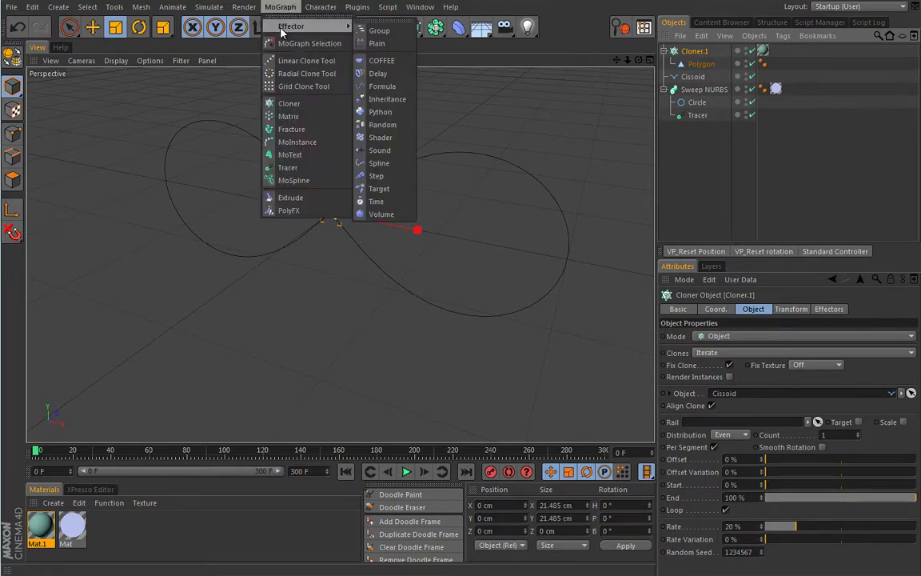
{"action": "left_click", "coordinate": [380, 87]}
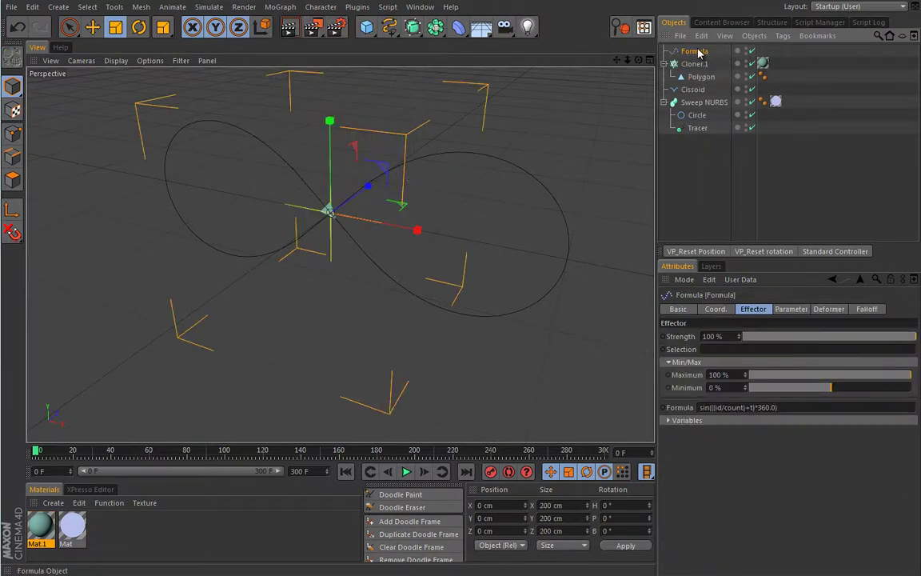
{"action": "left_click", "coordinate": [406, 471]}
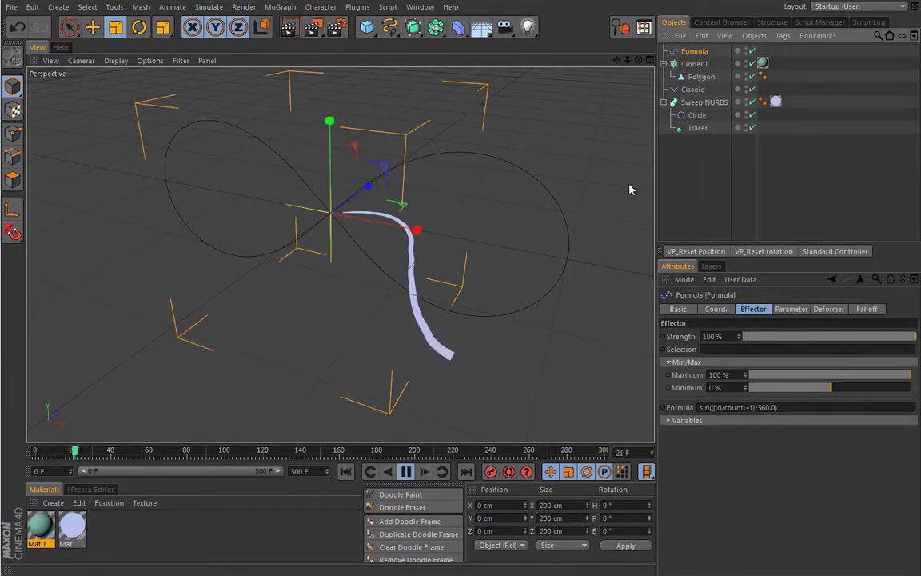
Set the Formula effector's position offset to P.X 0 cm and P.Y 50 cm while the animation plays.
{"action": "left_click", "coordinate": [791, 308]}
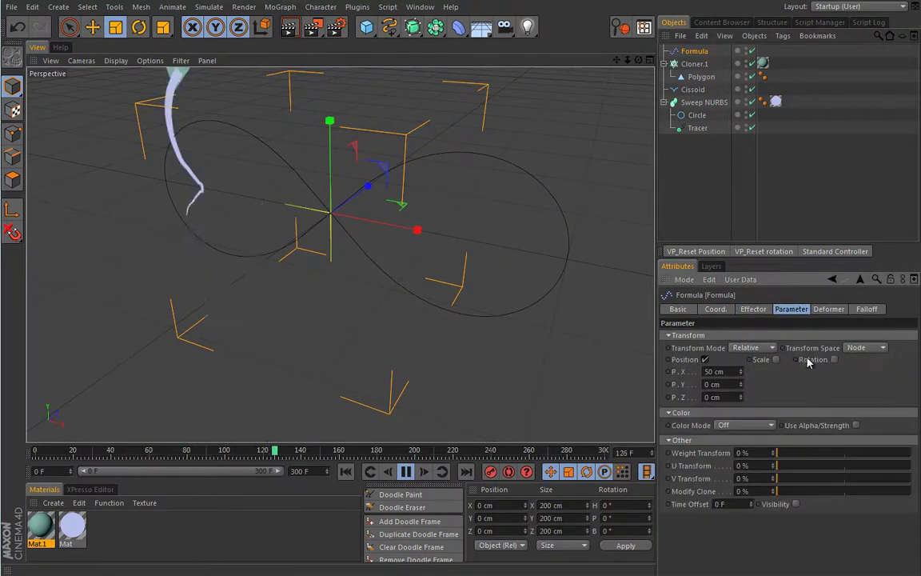
{"action": "left_click", "coordinate": [716, 371]}
{"action": "type", "text": "0"}
{"action": "key", "text": "Return"}
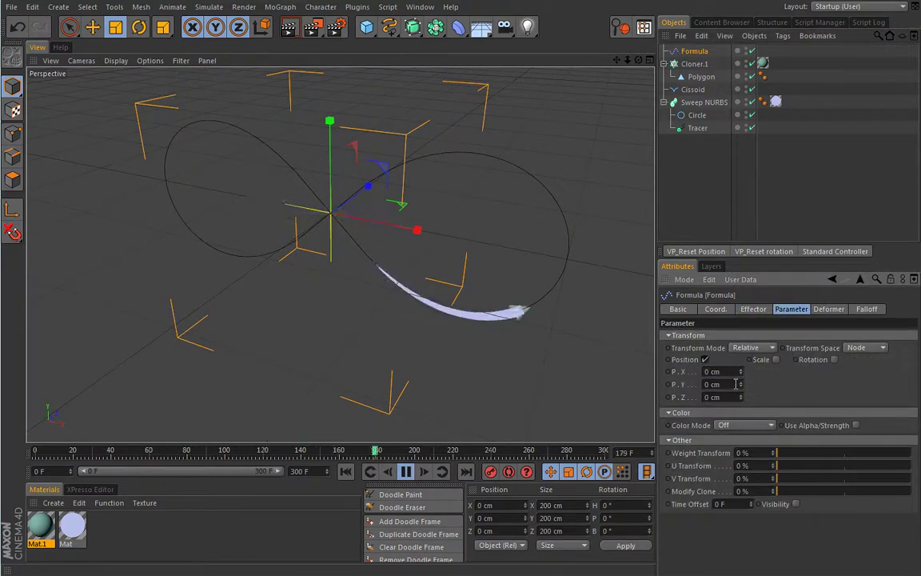
{"action": "left_click", "coordinate": [736, 384]}
{"action": "type", "text": "50"}
{"action": "key", "text": "Return"}
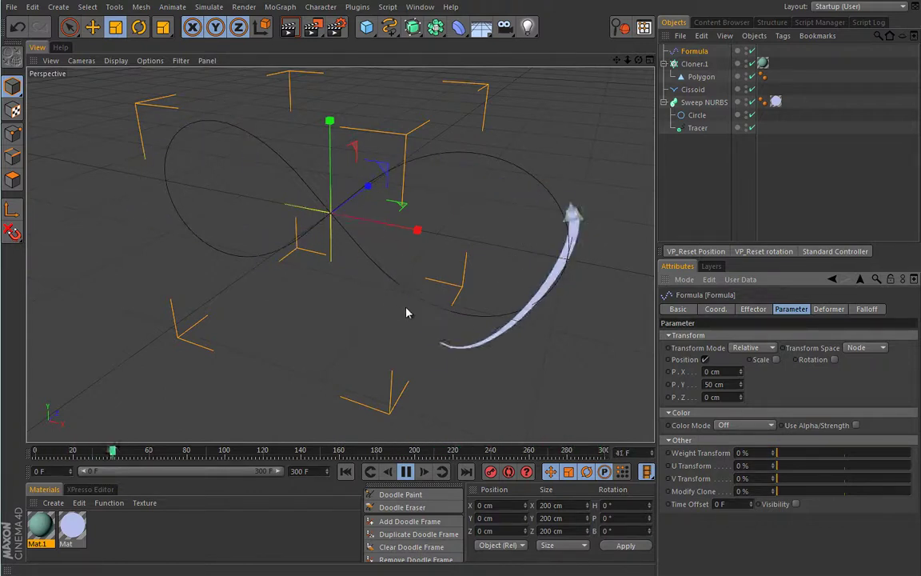
Raise Cloner.1's clone Count to 4, then stop playback and return to the first frame.
{"action": "left_click", "coordinate": [696, 63]}
{"action": "left_click", "coordinate": [754, 309]}
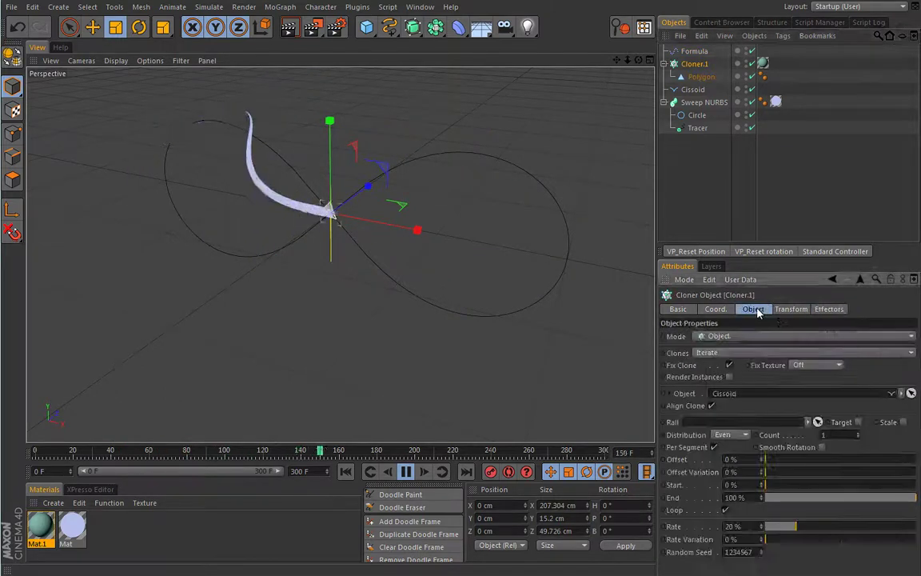
{"action": "left_click_drag", "start_coordinate": [857, 433], "coordinate": [863, 434]}
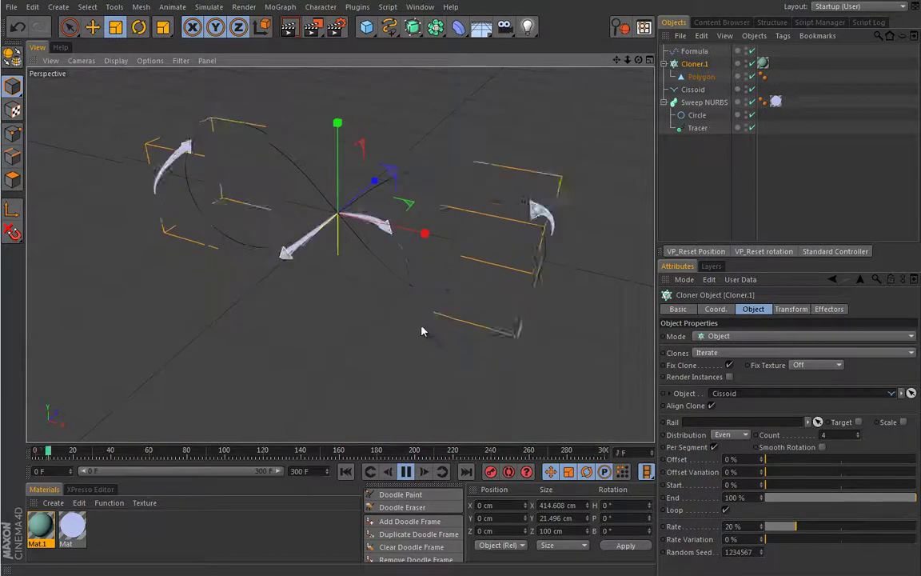
{"action": "left_click", "coordinate": [406, 472]}
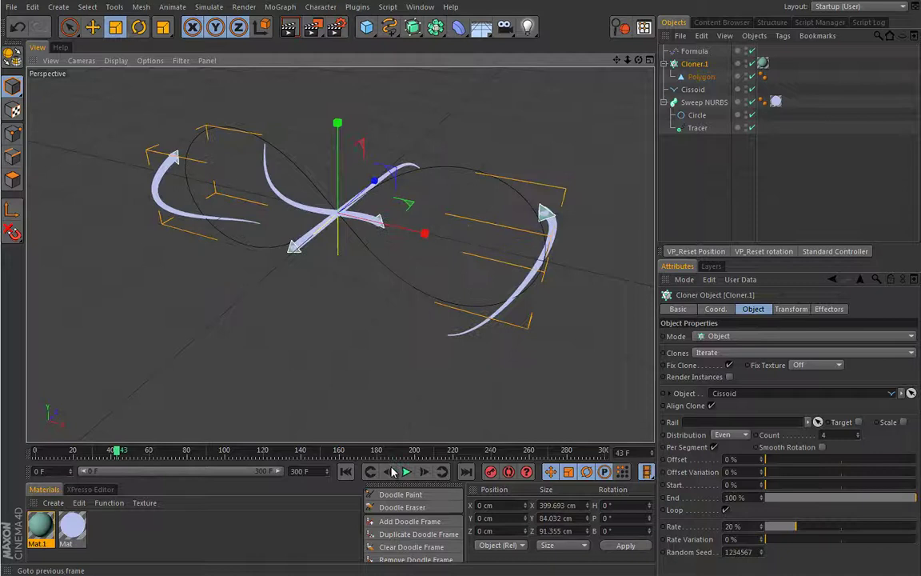
{"action": "left_click", "coordinate": [345, 471]}
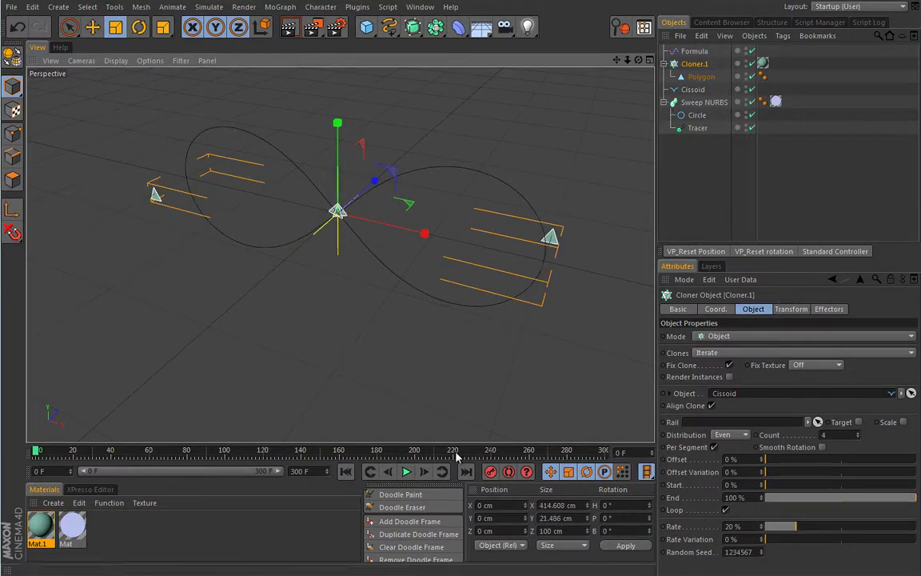
Set Cloner.1's Rate Variation to 12 % and Offset to 15 % during playback, then stop and return to the first frame.
{"action": "left_click", "coordinate": [406, 472]}
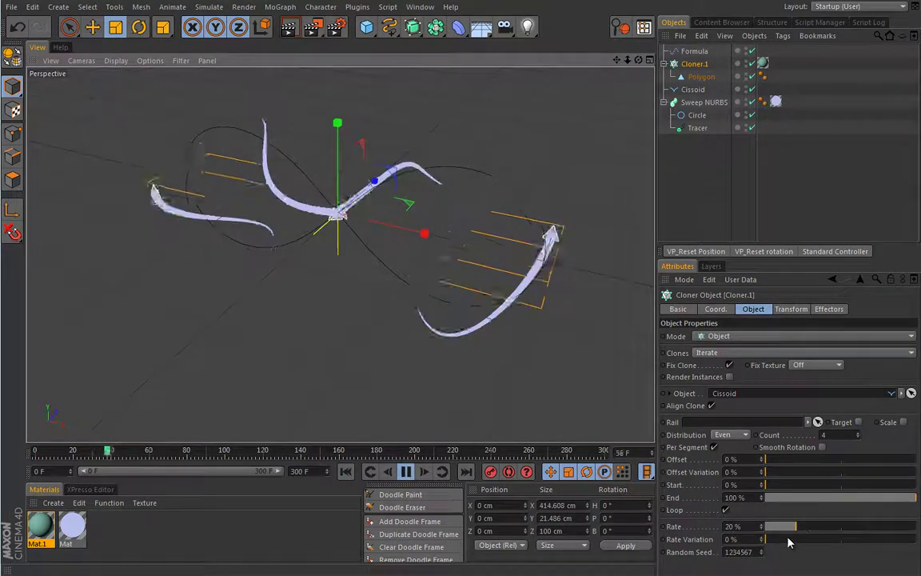
{"action": "left_click_drag", "start_coordinate": [773, 542], "coordinate": [783, 541]}
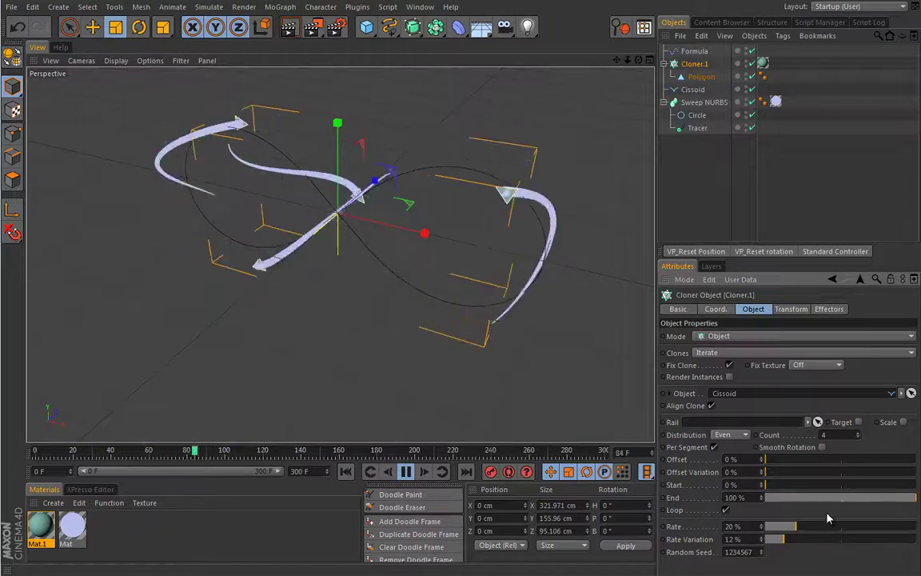
{"action": "left_click_drag", "start_coordinate": [766, 460], "coordinate": [787, 463]}
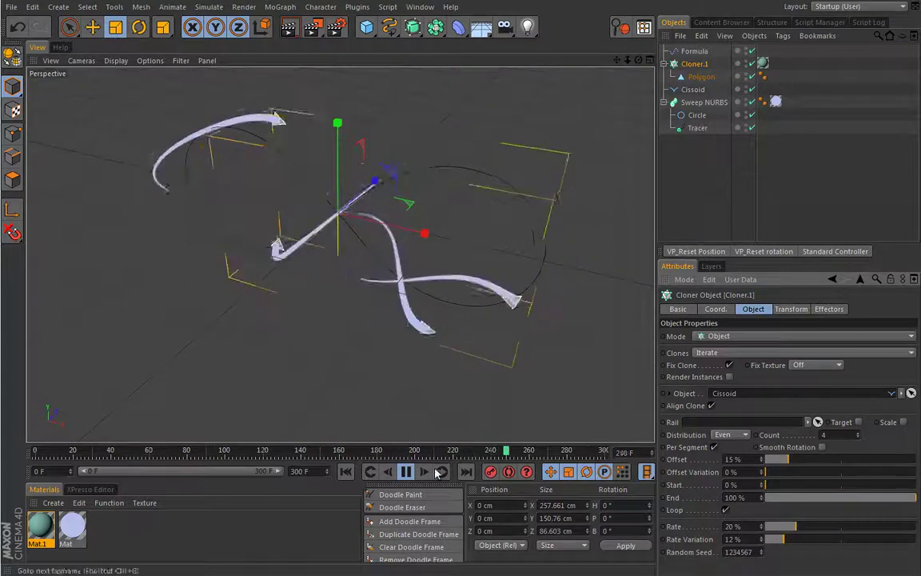
{"action": "left_click", "coordinate": [405, 471]}
{"action": "left_click", "coordinate": [345, 471]}
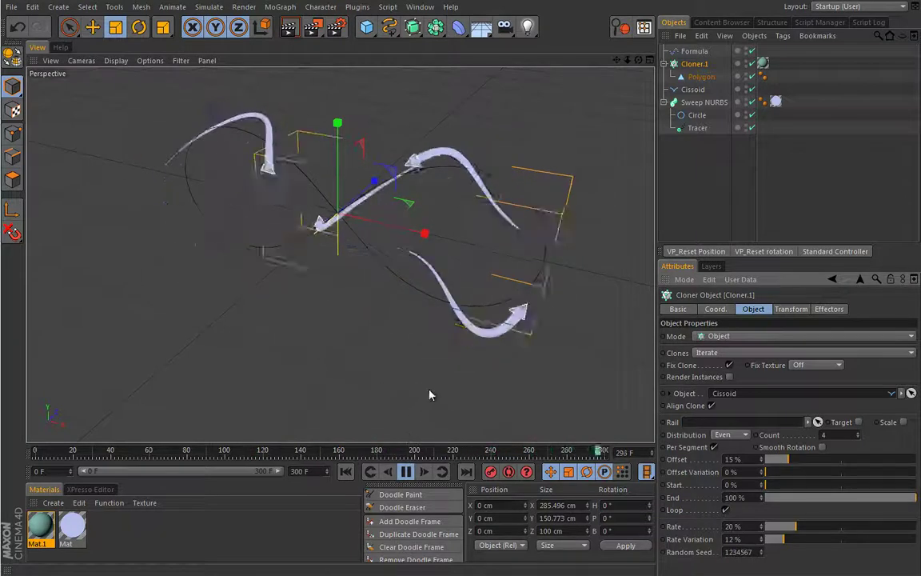
{"action": "left_click", "coordinate": [406, 471]}
{"action": "left_click", "coordinate": [346, 471]}
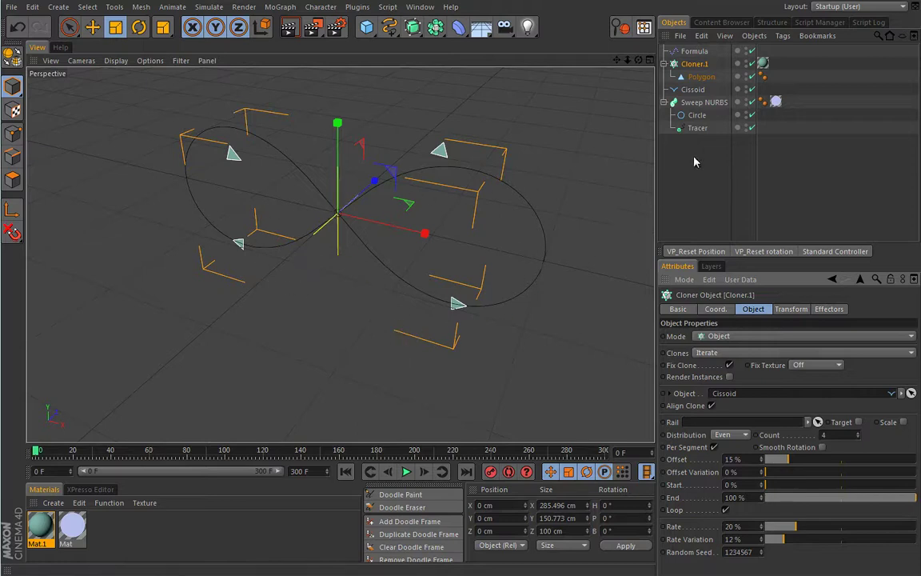
Delete all objects from the scene and add a MoGraph Matrix object.
{"action": "left_click_drag", "start_coordinate": [722, 172], "coordinate": [685, 46]}
{"action": "key", "text": "Delete"}
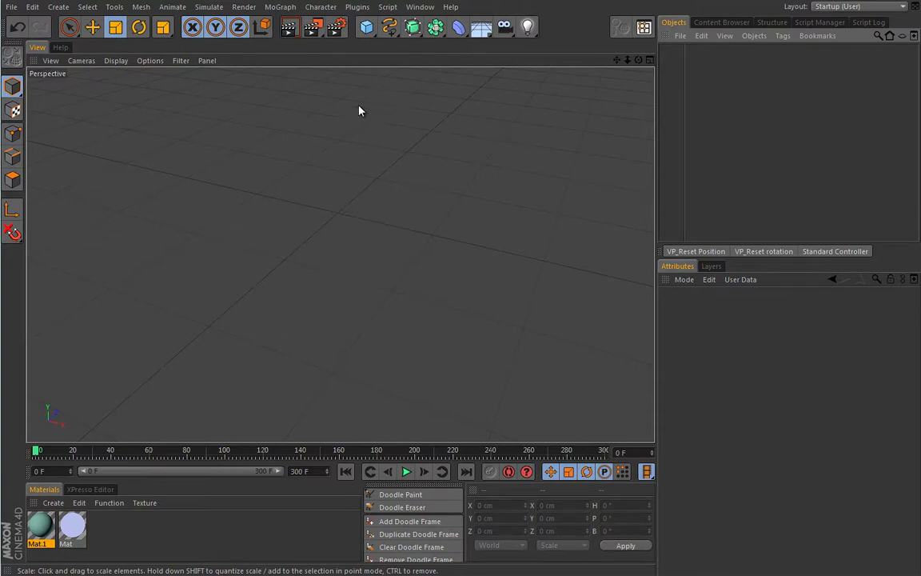
{"action": "left_click", "coordinate": [280, 7]}
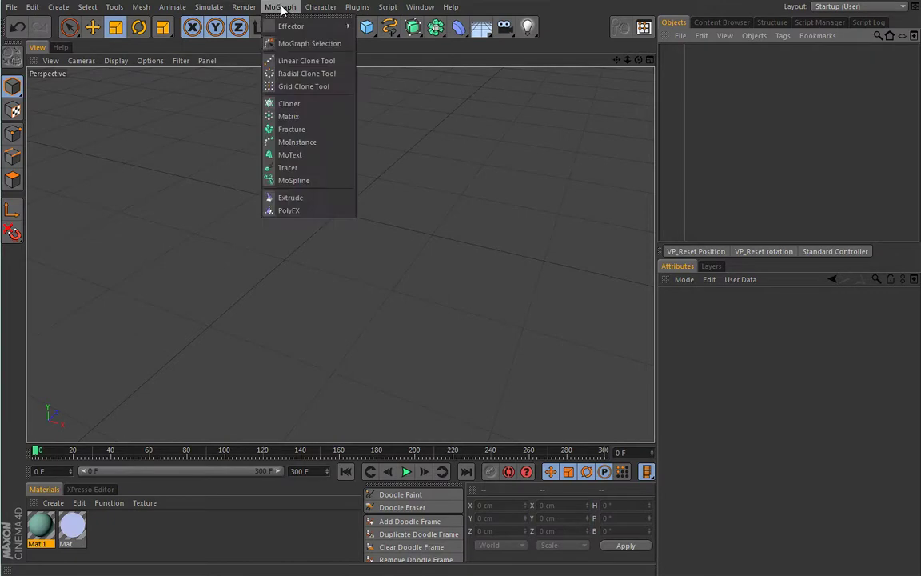
{"action": "left_click", "coordinate": [285, 118]}
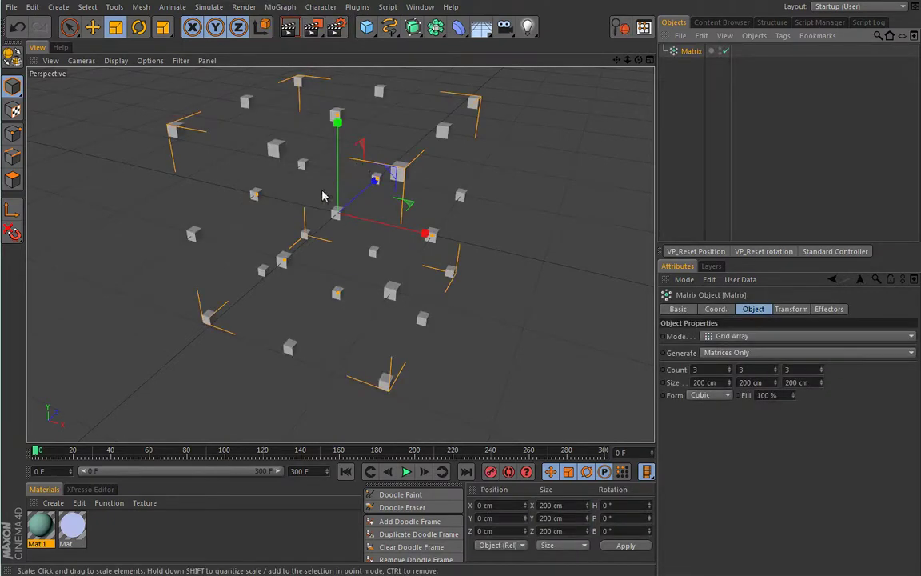
Switch the Matrix object to Radial mode and set its Count to 10.
{"action": "left_click", "coordinate": [717, 336]}
{"action": "left_click", "coordinate": [725, 375]}
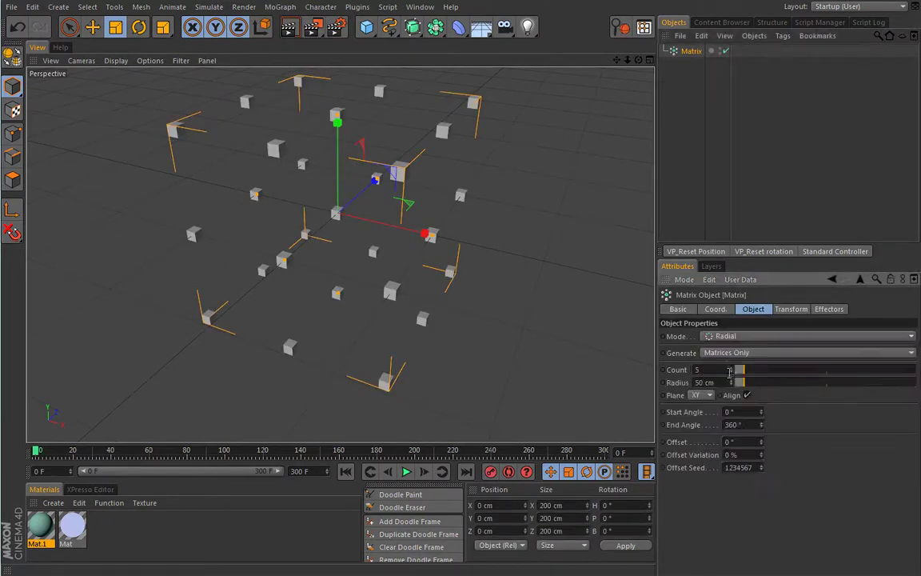
{"action": "double_click", "coordinate": [713, 369]}
{"action": "type", "text": "10"}
{"action": "key", "text": "Return"}
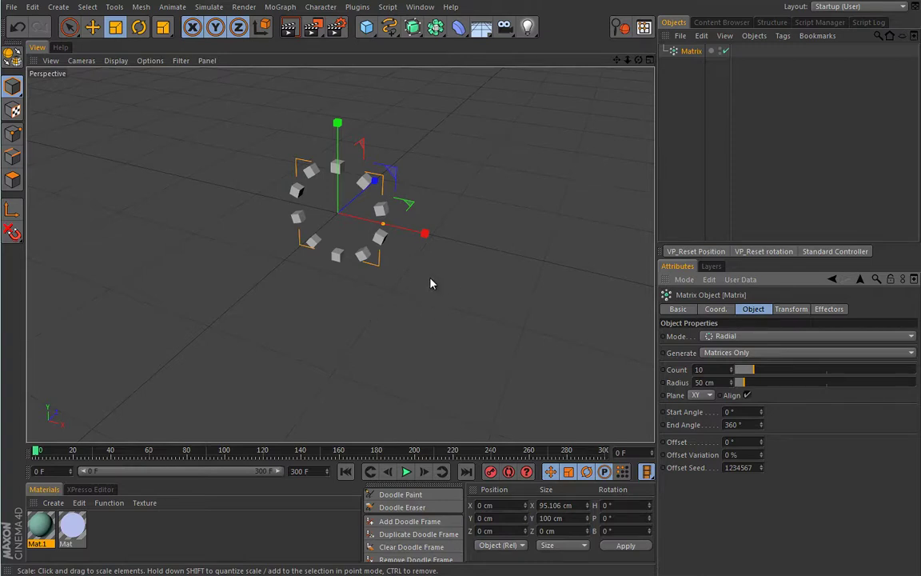
Add a MoGraph Cloner as the parent of the radial Matrix object.
{"action": "left_click_drag", "start_coordinate": [414, 195], "coordinate": [367, 288], "text": "alt"}
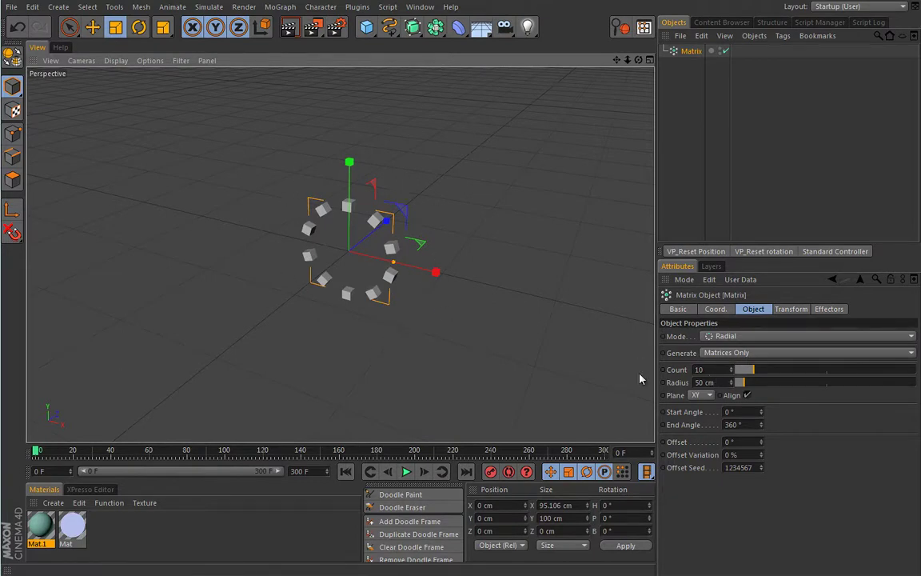
{"action": "left_click", "coordinate": [281, 7]}
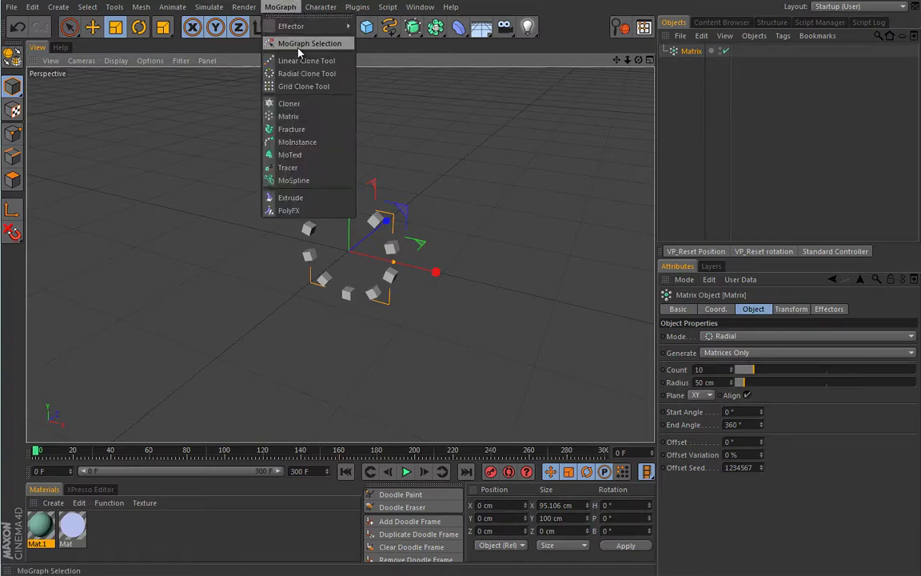
{"action": "left_click", "coordinate": [306, 104], "text": "alt"}
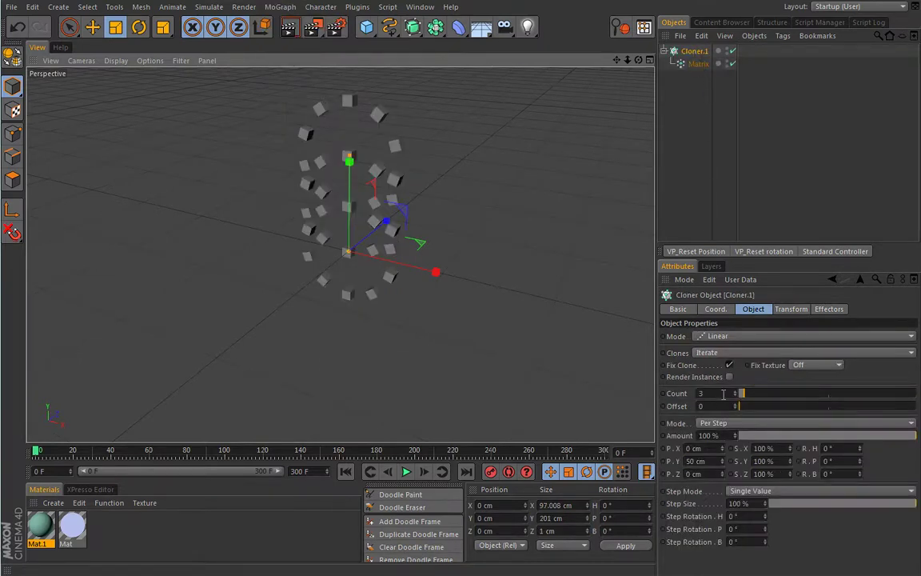
Set the new Cloner's Count to 5 and its P.Y step offset to 0 cm.
{"action": "left_click_drag", "start_coordinate": [716, 393], "coordinate": [693, 392]}
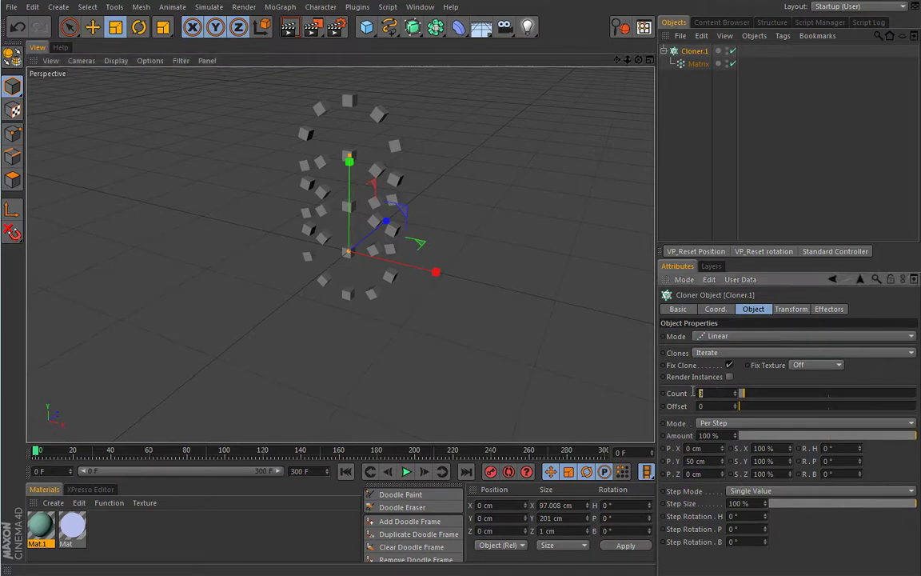
{"action": "type", "text": "5"}
{"action": "left_click_drag", "start_coordinate": [714, 460], "coordinate": [668, 462]}
{"action": "type", "text": "0"}
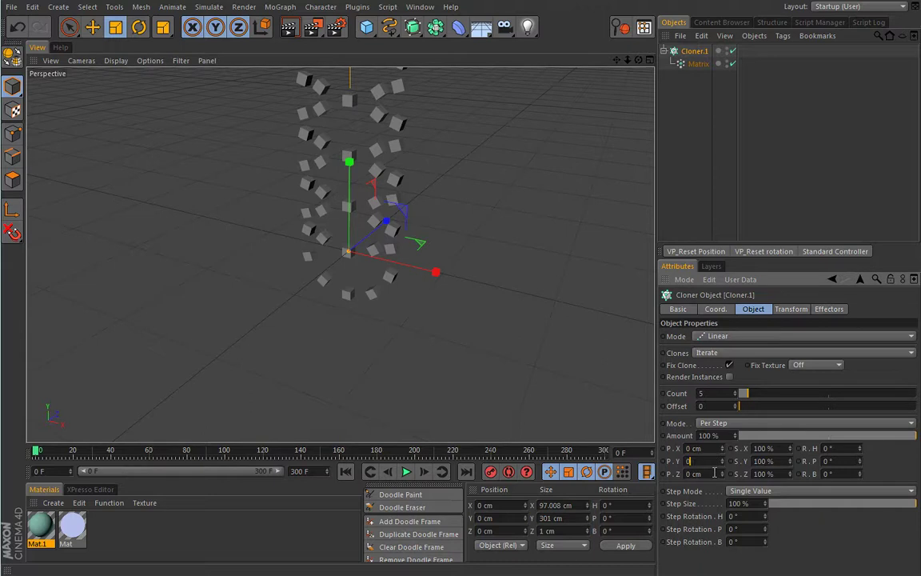
{"action": "key", "text": "Tab"}
{"action": "left_click", "coordinate": [345, 297]}
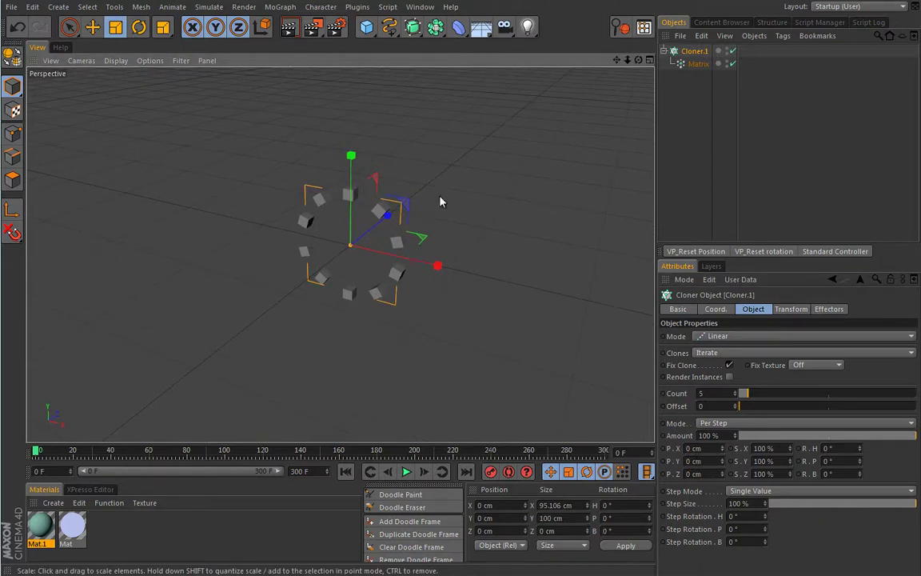
Apply a Step effector to the Cloner and reset the effector's Spline curve.
{"action": "left_click", "coordinate": [280, 6]}
{"action": "mouse_move", "coordinate": [308, 26]}
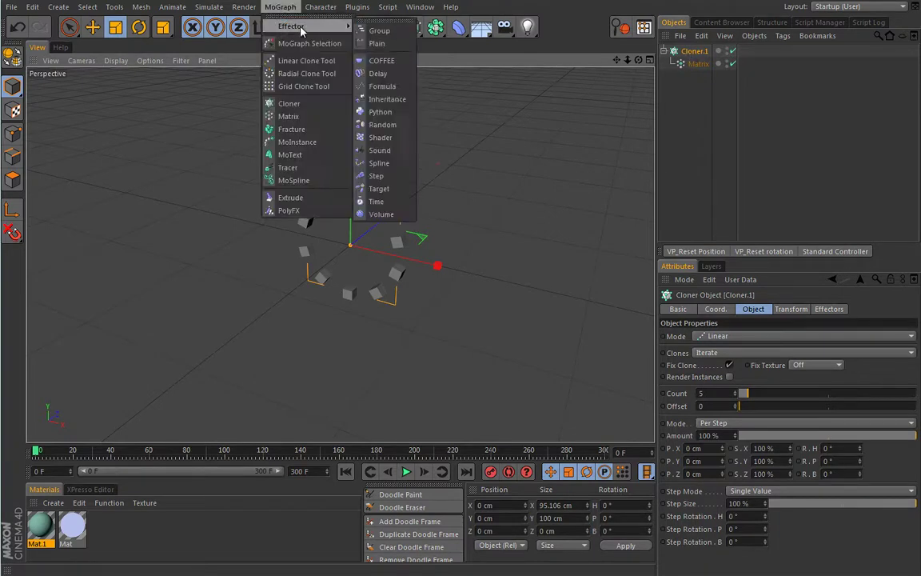
{"action": "left_click", "coordinate": [376, 175]}
{"action": "right_click", "coordinate": [760, 421]}
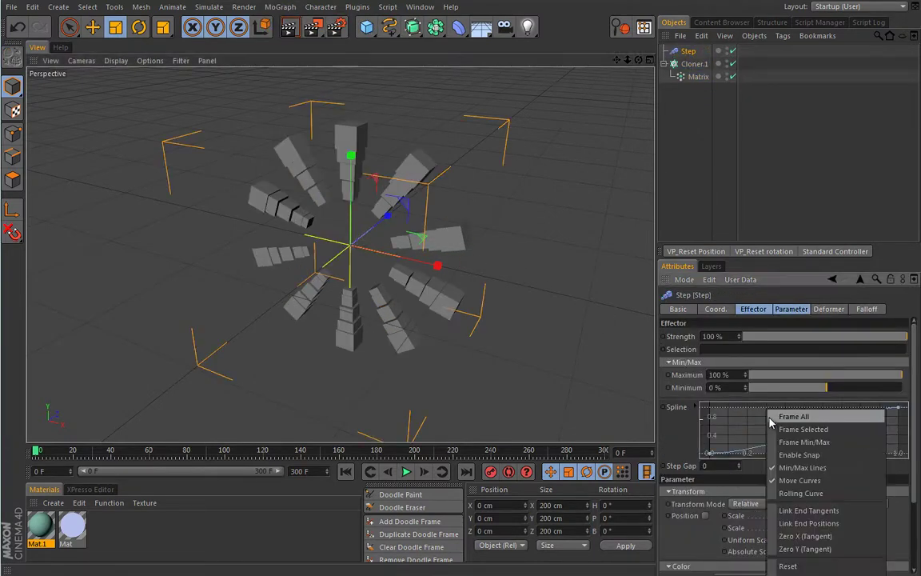
{"action": "left_click", "coordinate": [803, 567]}
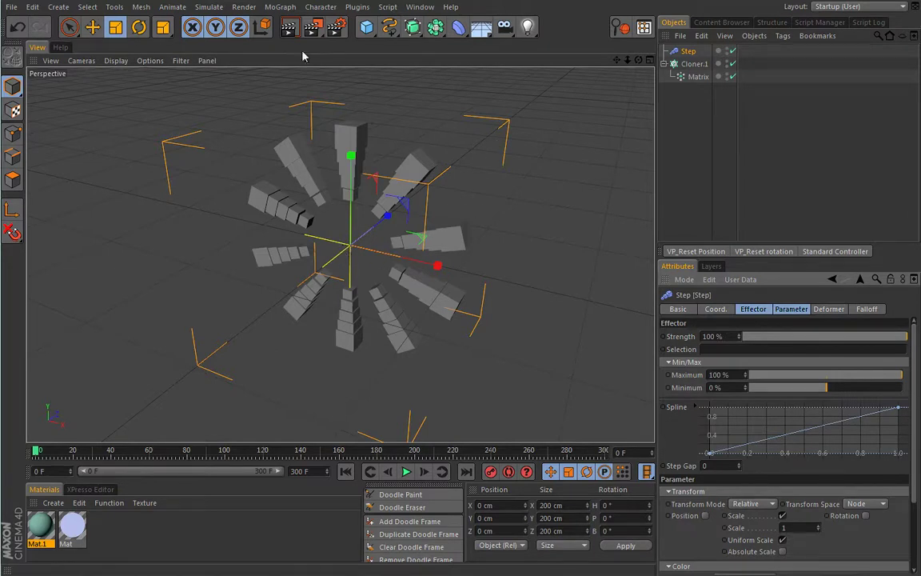
Add a Tracer object with nothing else selected and assign Cloner.1 as its Trace Link.
{"action": "left_click", "coordinate": [280, 7]}
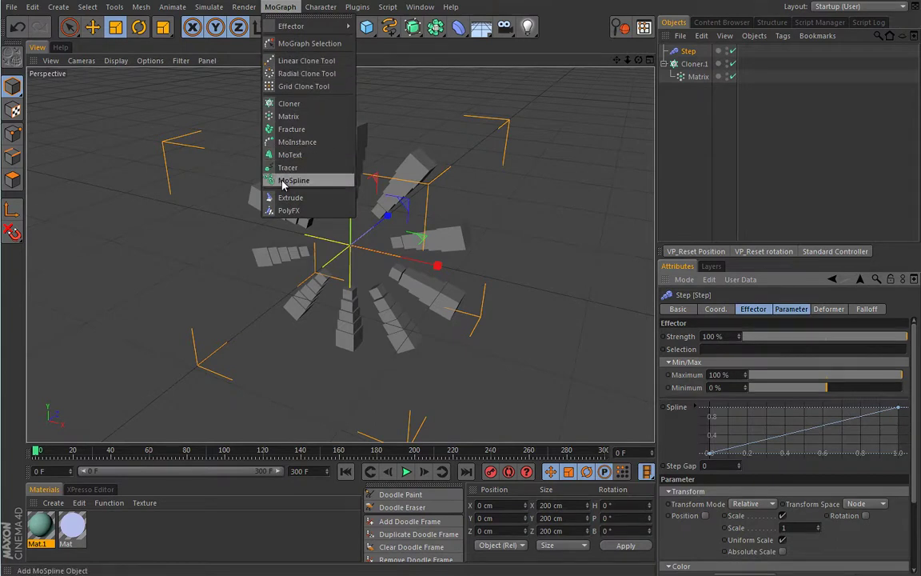
{"action": "left_click", "coordinate": [694, 88]}
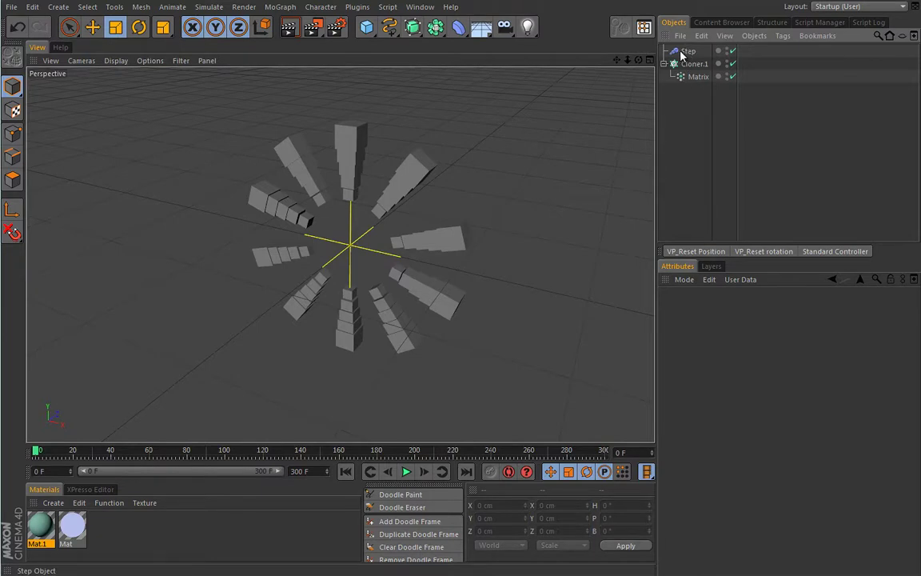
{"action": "left_click", "coordinate": [280, 6]}
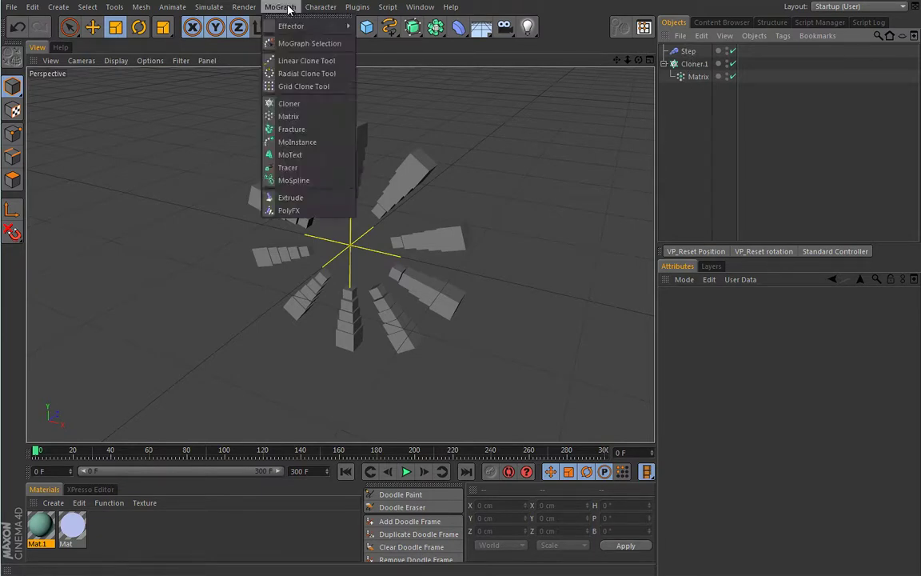
{"action": "left_click", "coordinate": [288, 168]}
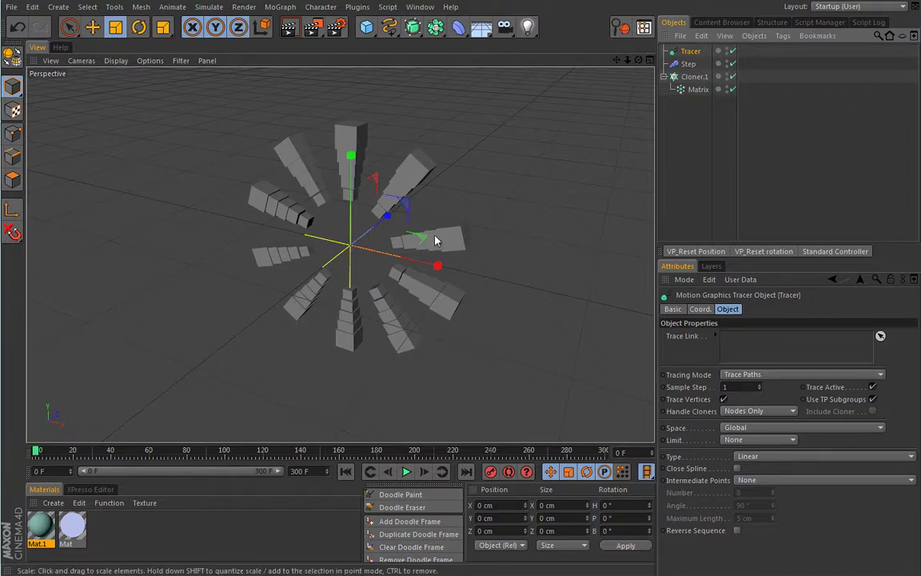
{"action": "left_click_drag", "start_coordinate": [693, 76], "coordinate": [617, 132]}
{"action": "left_click_drag", "start_coordinate": [765, 345], "coordinate": [767, 344]}
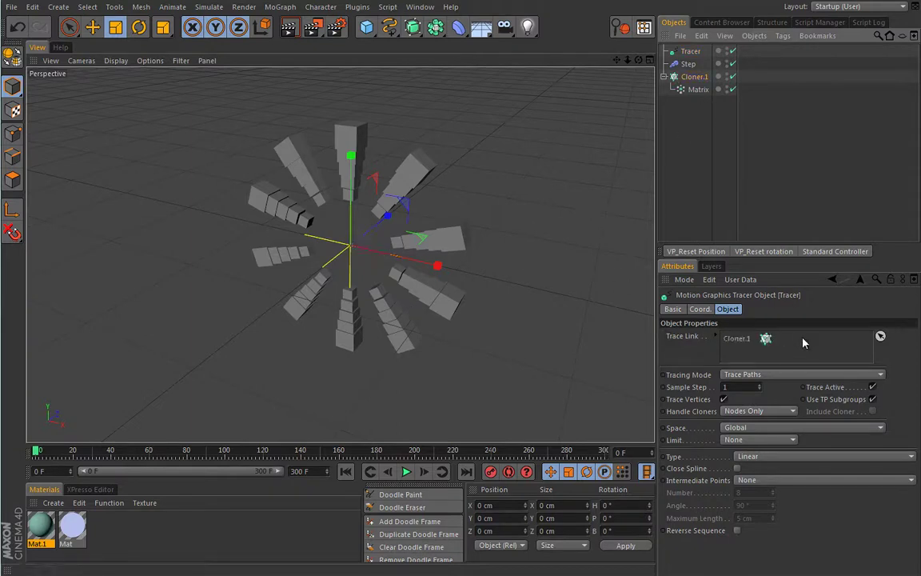
Set the Tracer's Tracing Mode to Connect All Objects and Handle Cloners to Immediate Clones.
{"action": "left_click", "coordinate": [788, 373]}
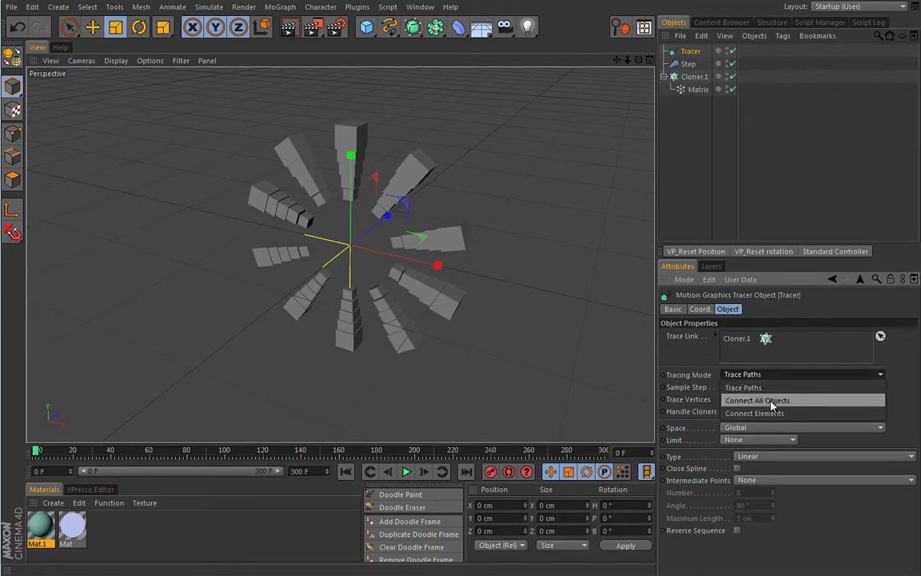
{"action": "left_click", "coordinate": [771, 401]}
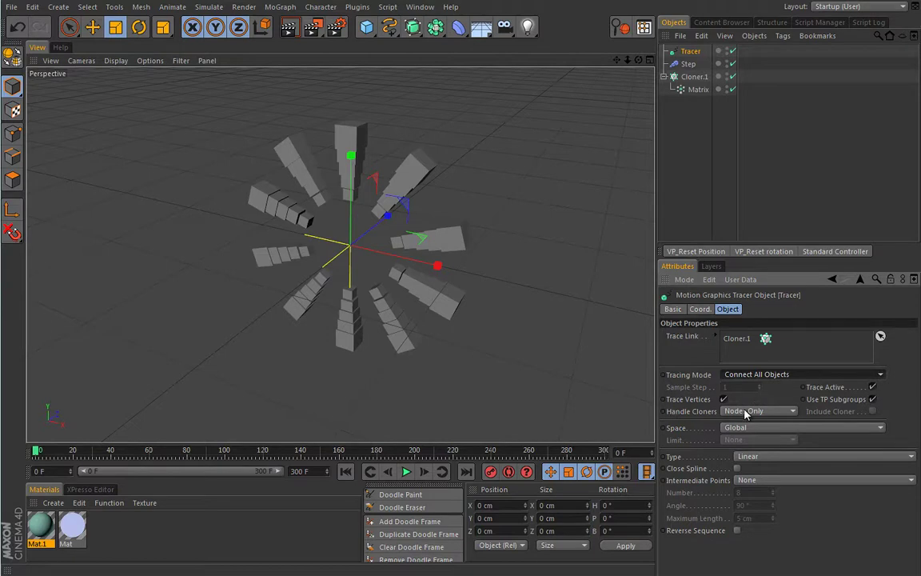
{"action": "left_click", "coordinate": [791, 411]}
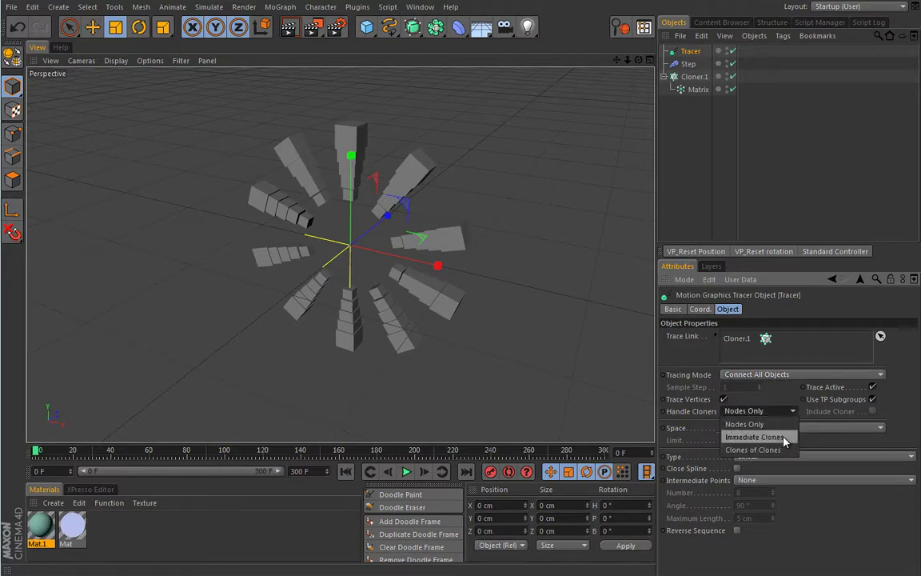
{"action": "left_click", "coordinate": [785, 440]}
{"action": "scroll", "coordinate": [443, 322], "scroll_direction": "up", "scroll_amount": 3}
{"action": "left_click_drag", "start_coordinate": [443, 322], "coordinate": [421, 349], "text": "alt"}
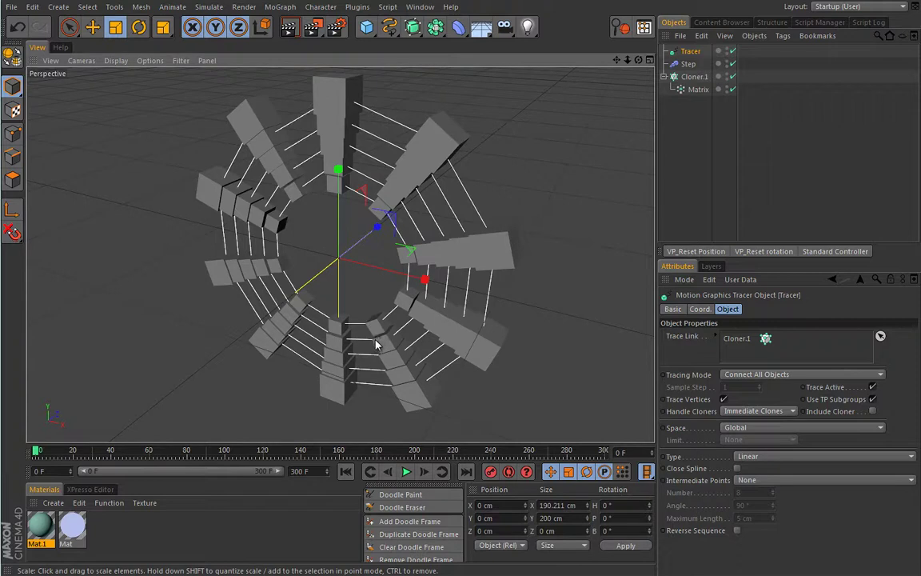
{"action": "left_click", "coordinate": [698, 89]}
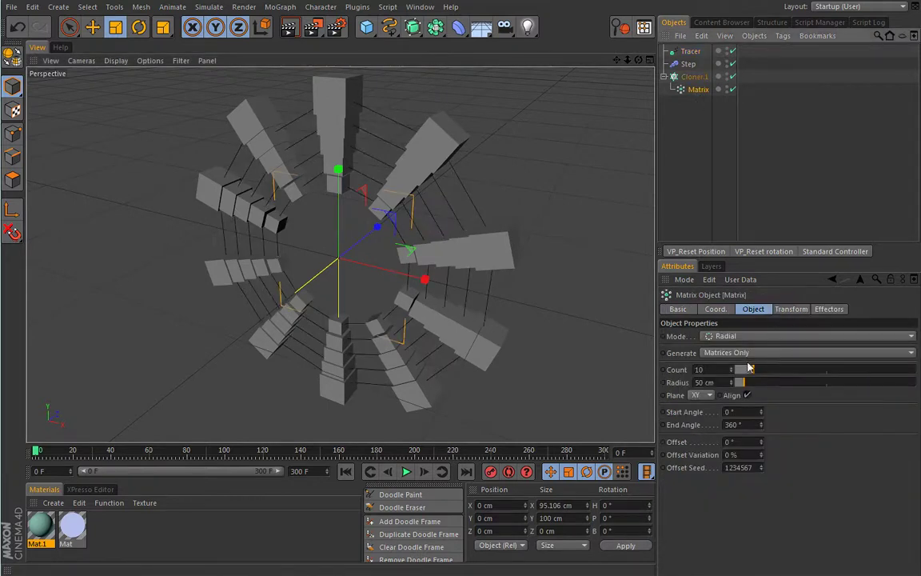
{"action": "mouse_move", "coordinate": [762, 413]}
{"action": "left_mouse_down"}
{"action": "mouse_move", "coordinate": [772, 384]}
{"action": "mouse_move", "coordinate": [775, 404]}
{"action": "mouse_move", "coordinate": [777, 380]}
{"action": "left_mouse_up"}
{"action": "mouse_move", "coordinate": [486, 345]}
{"action": "left_mouse_down", "text": "alt"}
{"action": "mouse_move", "coordinate": [479, 334]}
{"action": "mouse_move", "coordinate": [487, 273]}
{"action": "mouse_move", "coordinate": [444, 313]}
{"action": "mouse_move", "coordinate": [471, 294]}
{"action": "left_mouse_up", "text": "alt"}
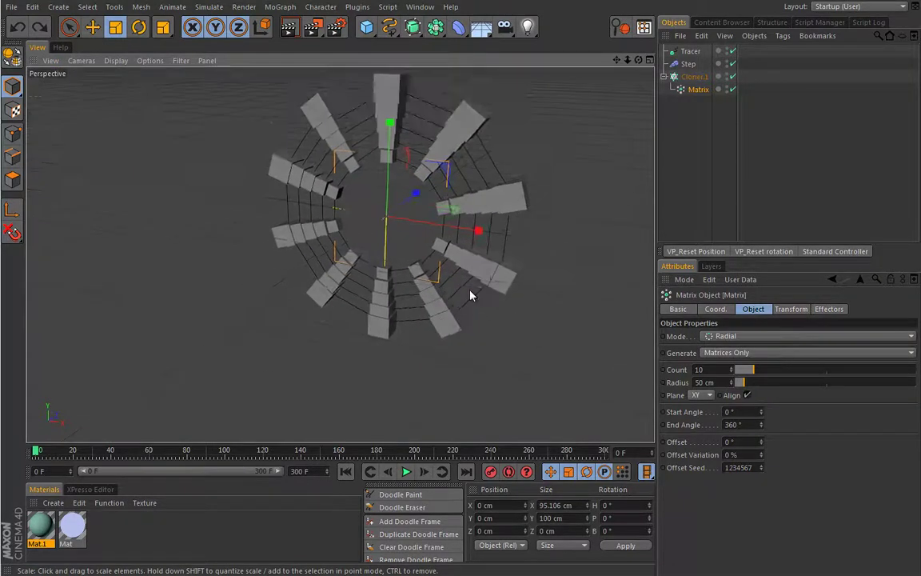
Convert the Tracer to an editable spline, delete the Step effector, Cloner.1 and Matrix, and select the remaining spline.
{"action": "left_click", "coordinate": [689, 51]}
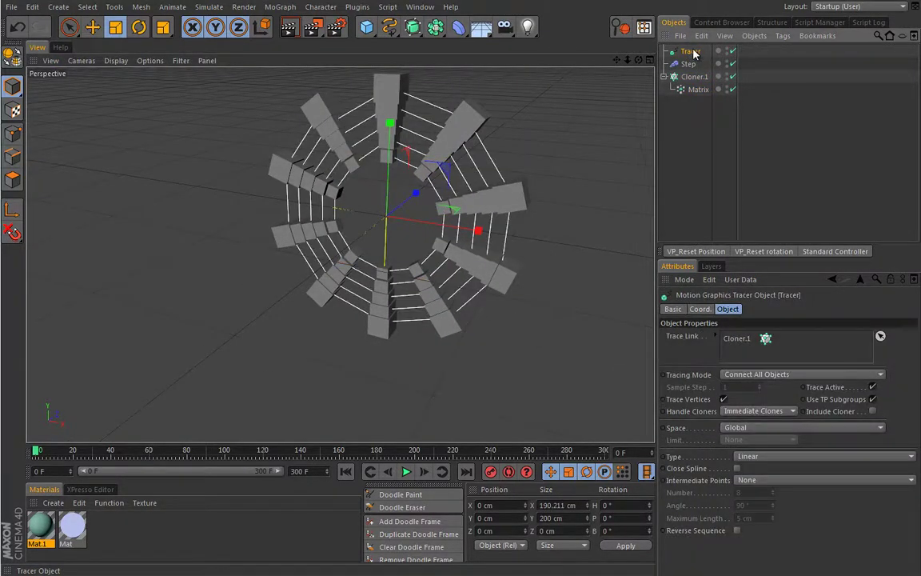
{"action": "key", "text": "c"}
{"action": "left_click_drag", "start_coordinate": [684, 78], "coordinate": [705, 111]}
{"action": "key", "text": "Delete"}
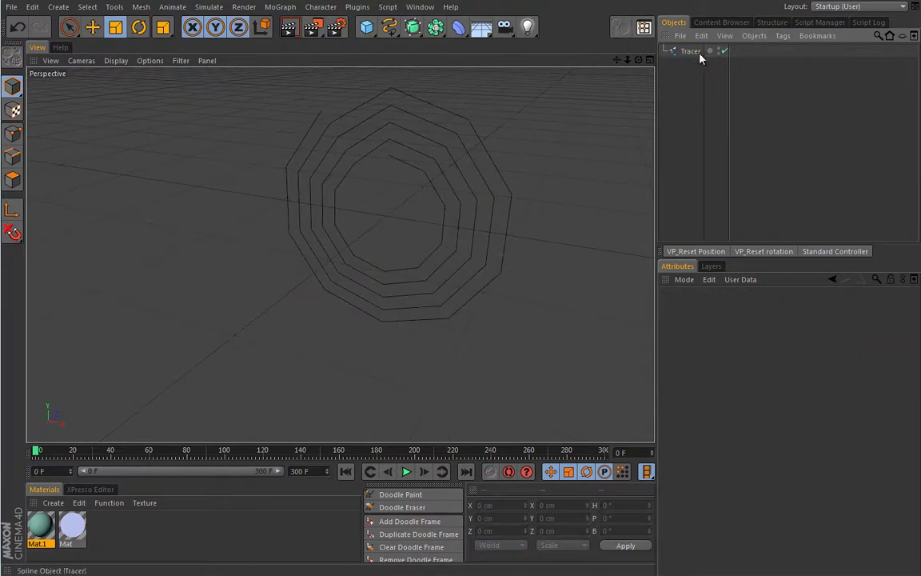
{"action": "left_click", "coordinate": [691, 53]}
{"action": "left_click_drag", "start_coordinate": [417, 191], "coordinate": [411, 237], "text": "alt"}
{"action": "scroll", "coordinate": [329, 222], "scroll_direction": "up", "scroll_amount": 3}
{"action": "scroll", "coordinate": [374, 242], "scroll_direction": "down", "scroll_amount": 3}
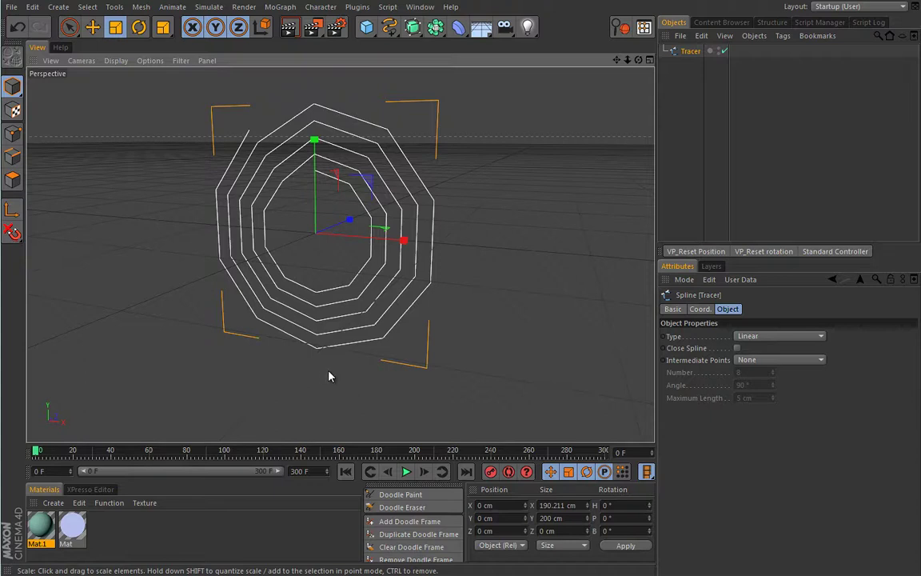
{"action": "left_click", "coordinate": [283, 8]}
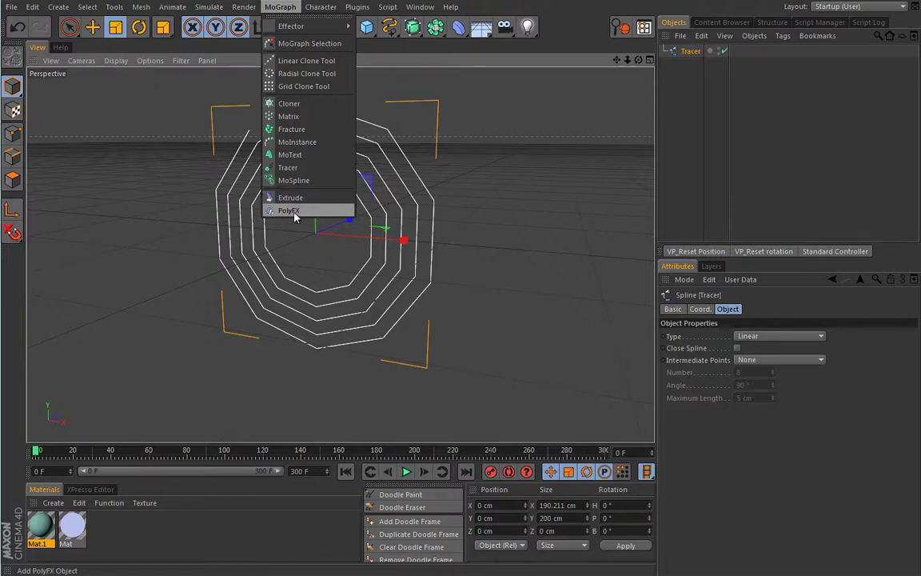
{"action": "left_click", "coordinate": [474, 232]}
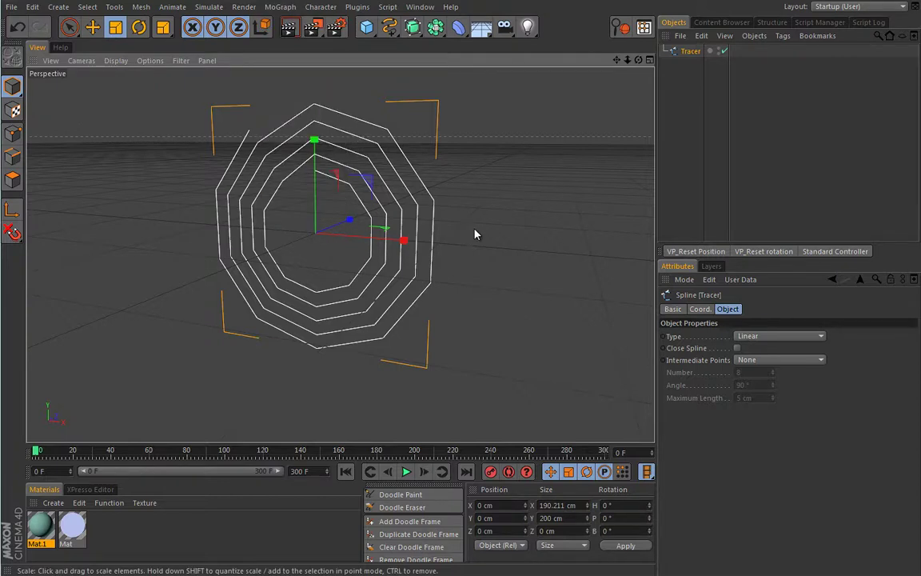